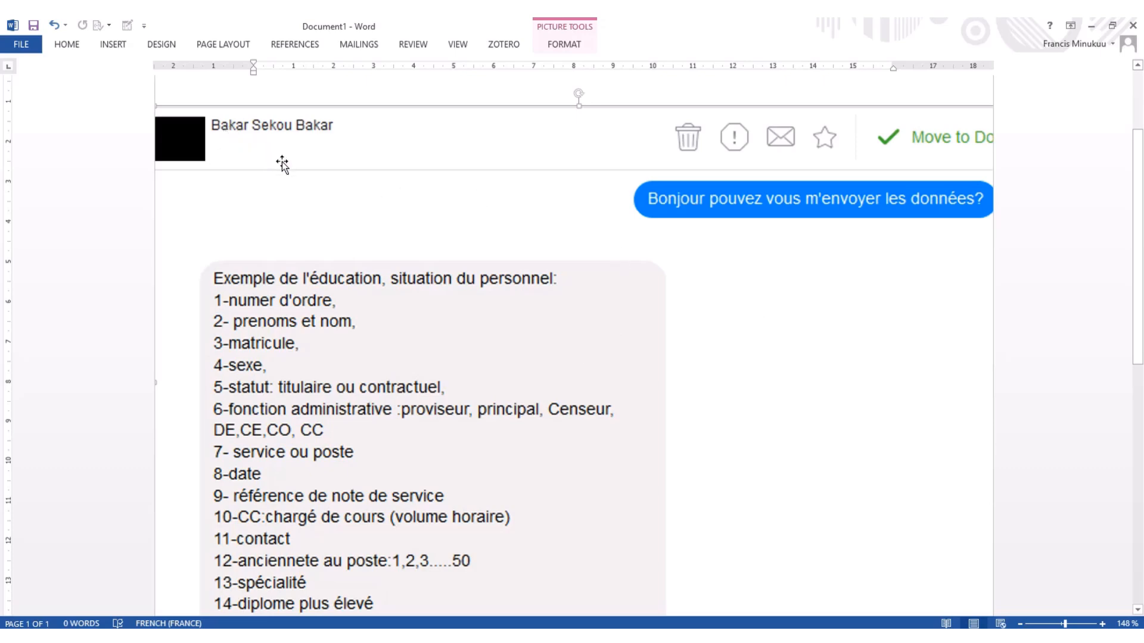
# Read through the numbered list of education personnel data fields in the pasted message picture, from order number to level taught.
pyautogui.scroll(-1, 281, 162)
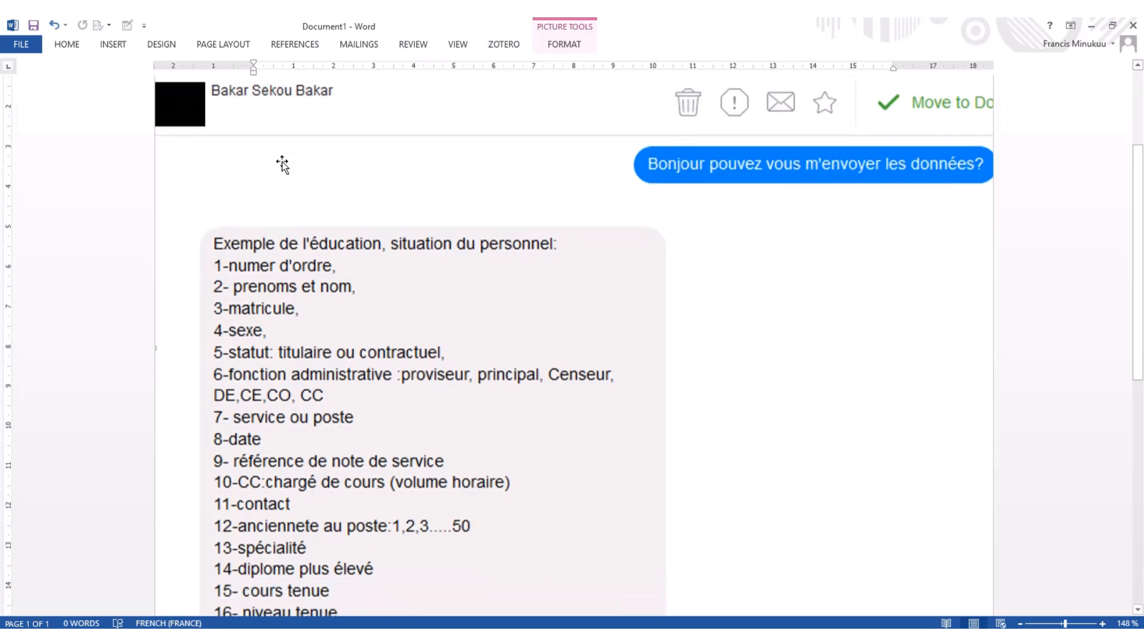
pyautogui.scroll(1, 282, 162)
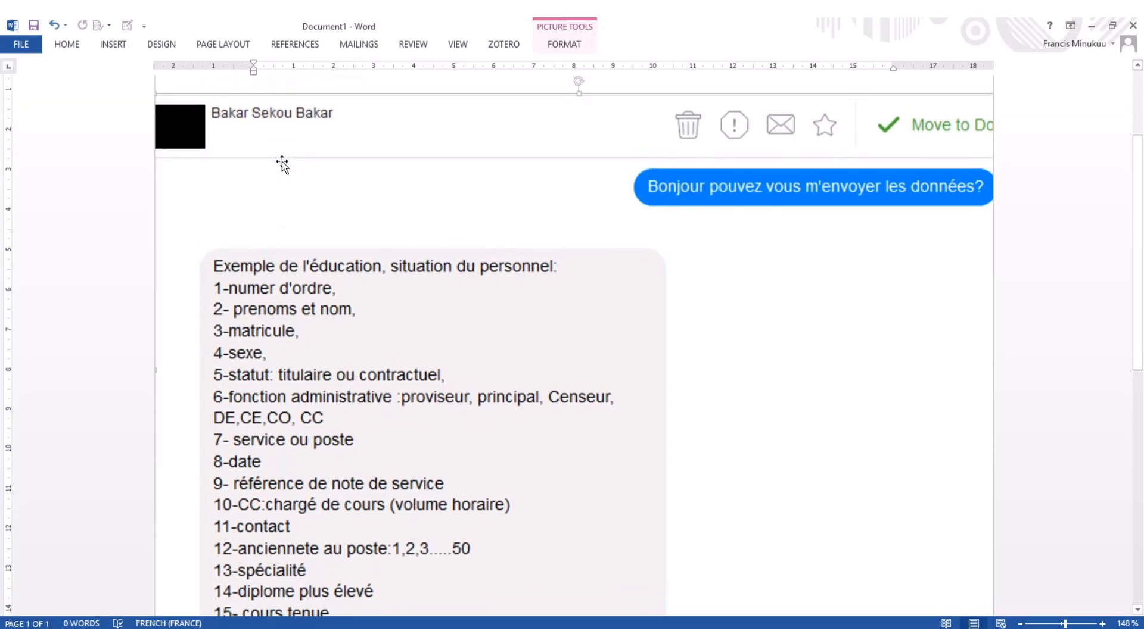
pyautogui.scroll(-1, 282, 164)
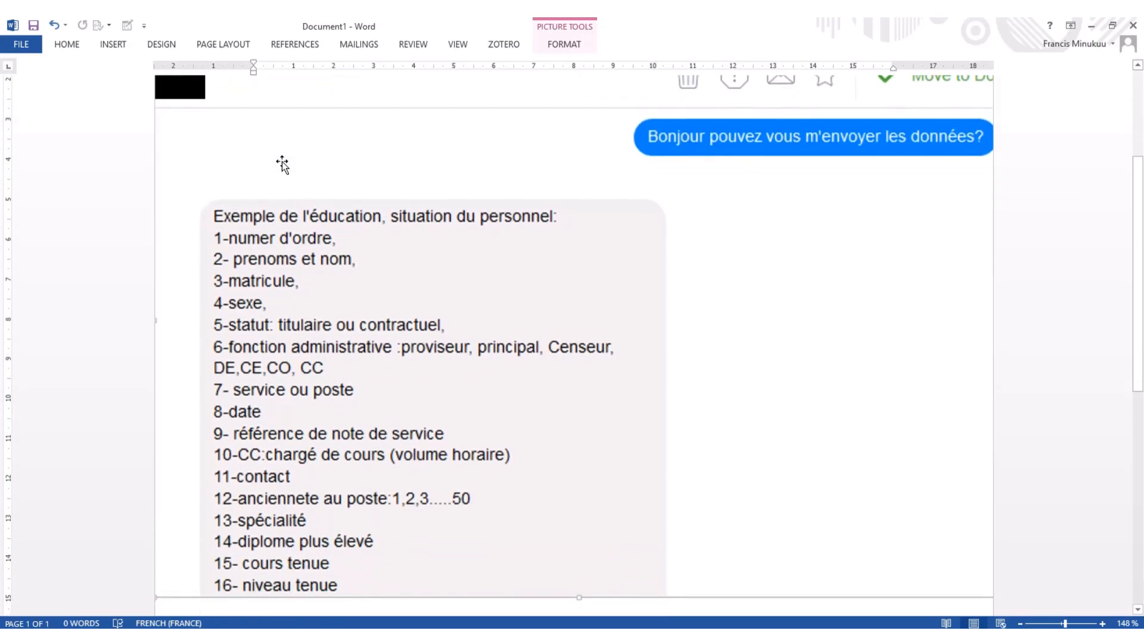
pyautogui.scroll(1, 282, 164)
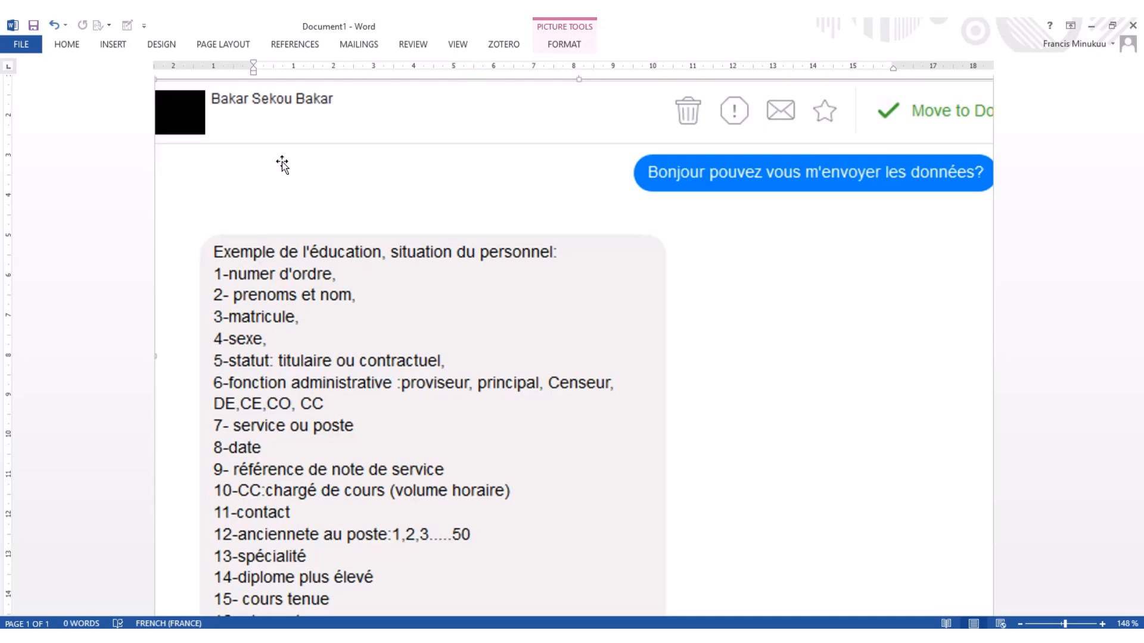
pyautogui.scroll(1, 281, 163)
pyautogui.scroll(-2, 281, 163)
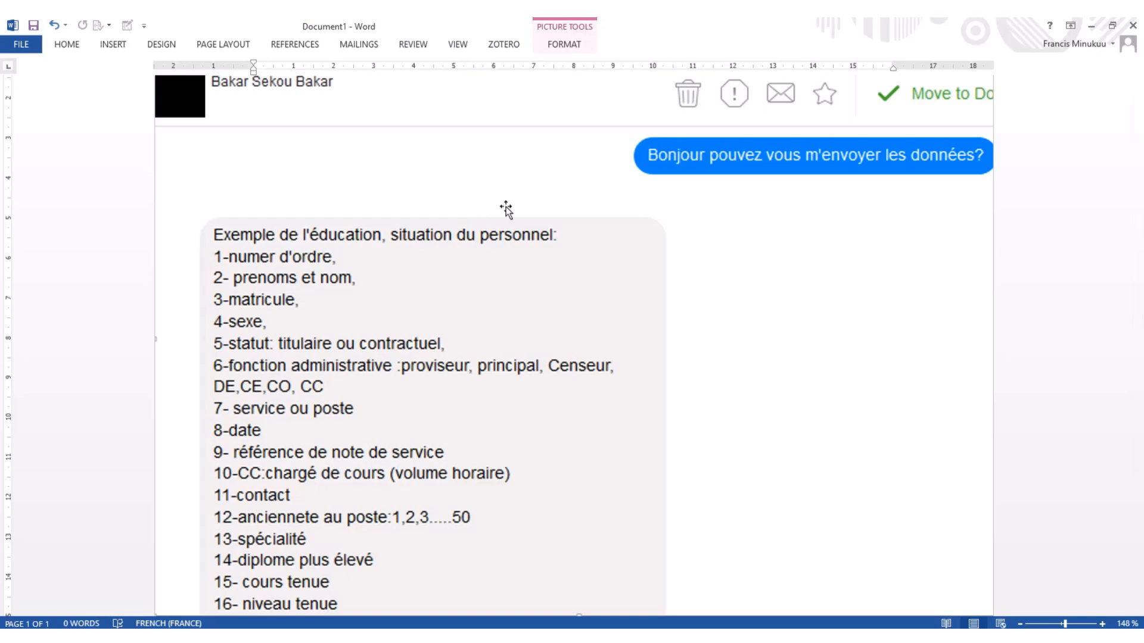
pyautogui.scroll(1, 523, 197)
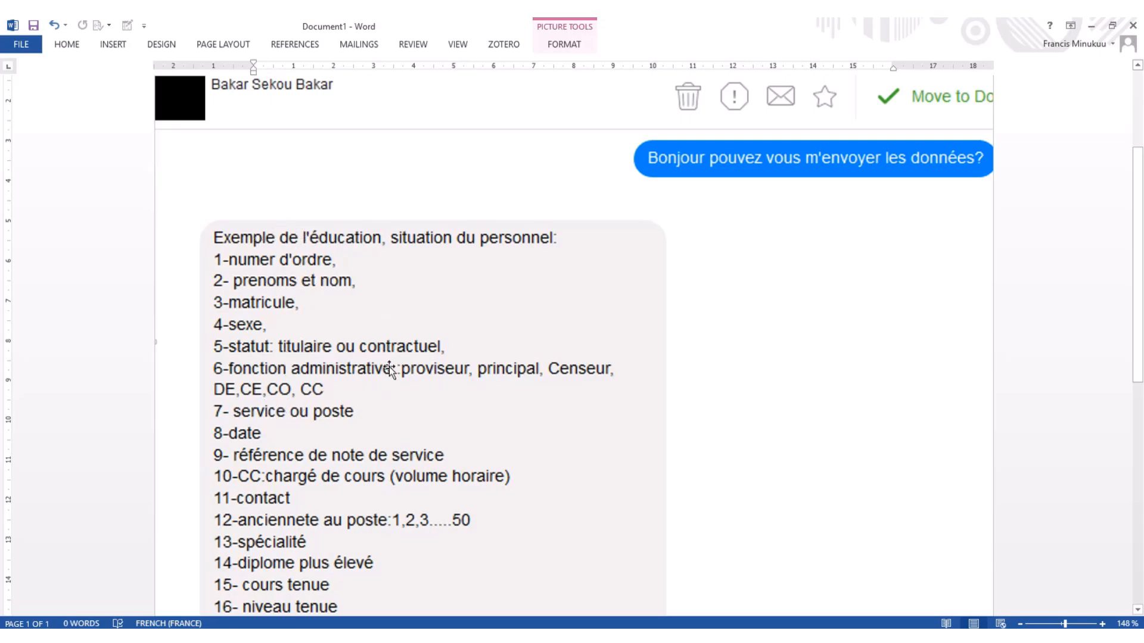
pyautogui.scroll(-2, 319, 343)
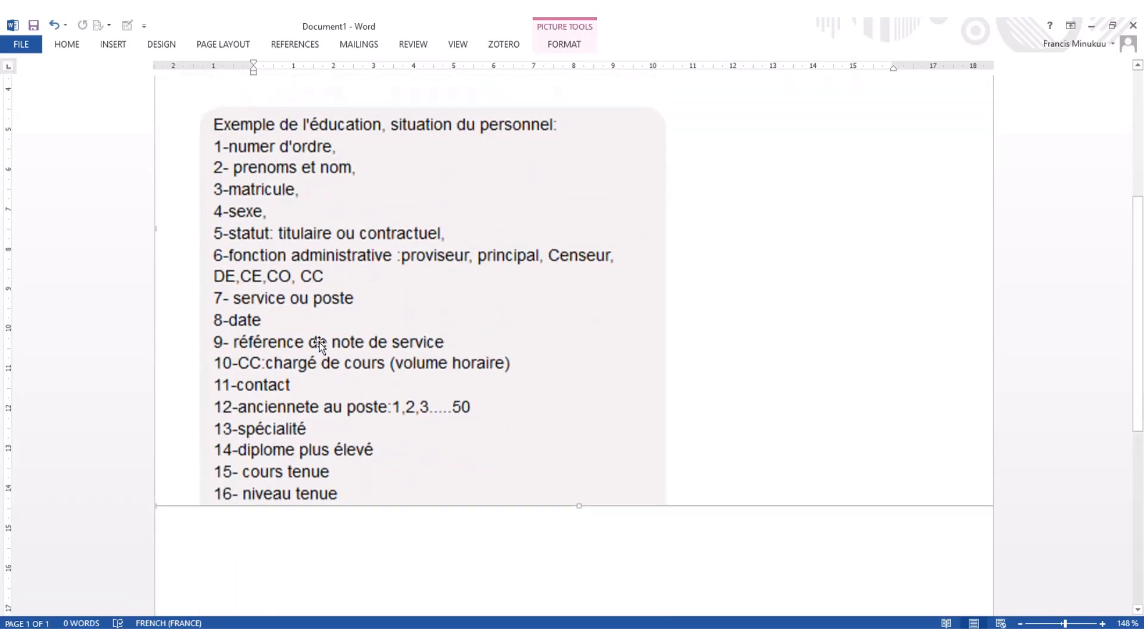
pyautogui.scroll(2, 319, 344)
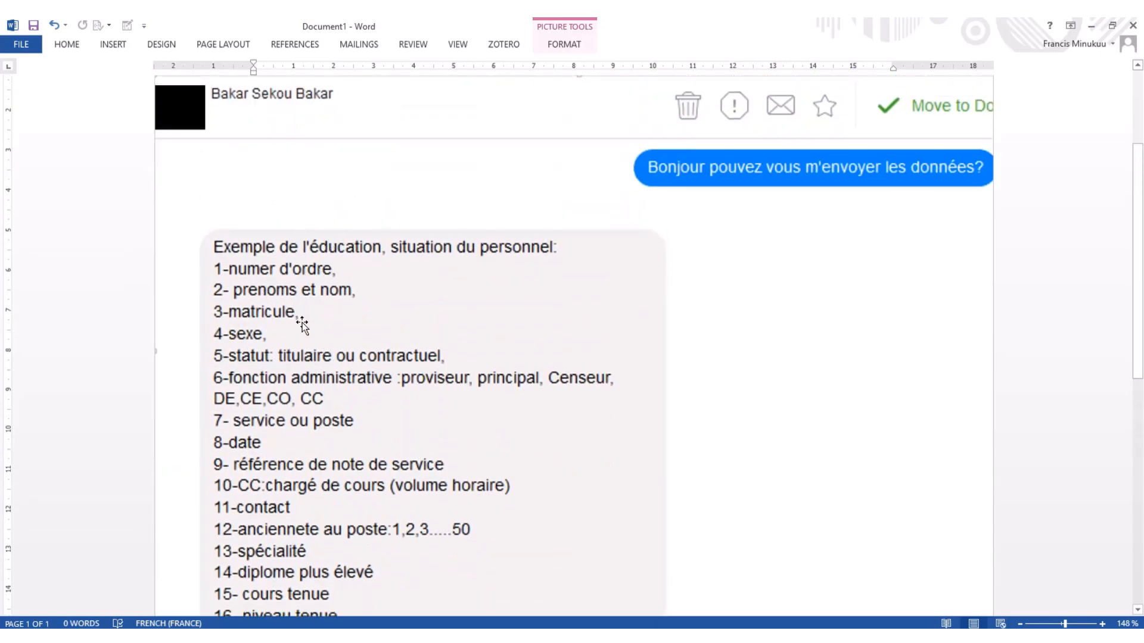
pyautogui.scroll(-1, 302, 323)
pyautogui.scroll(1, 303, 323)
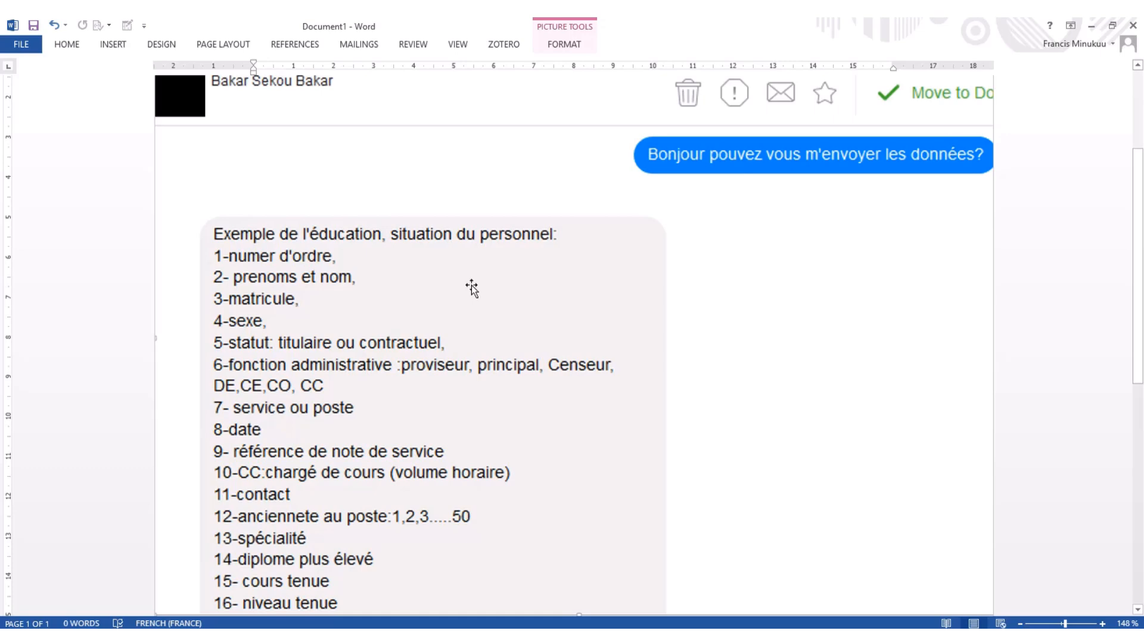
# Switch to the blank Excel workbook and check it against the field list in the Word document.
pyautogui.click(658, 635)
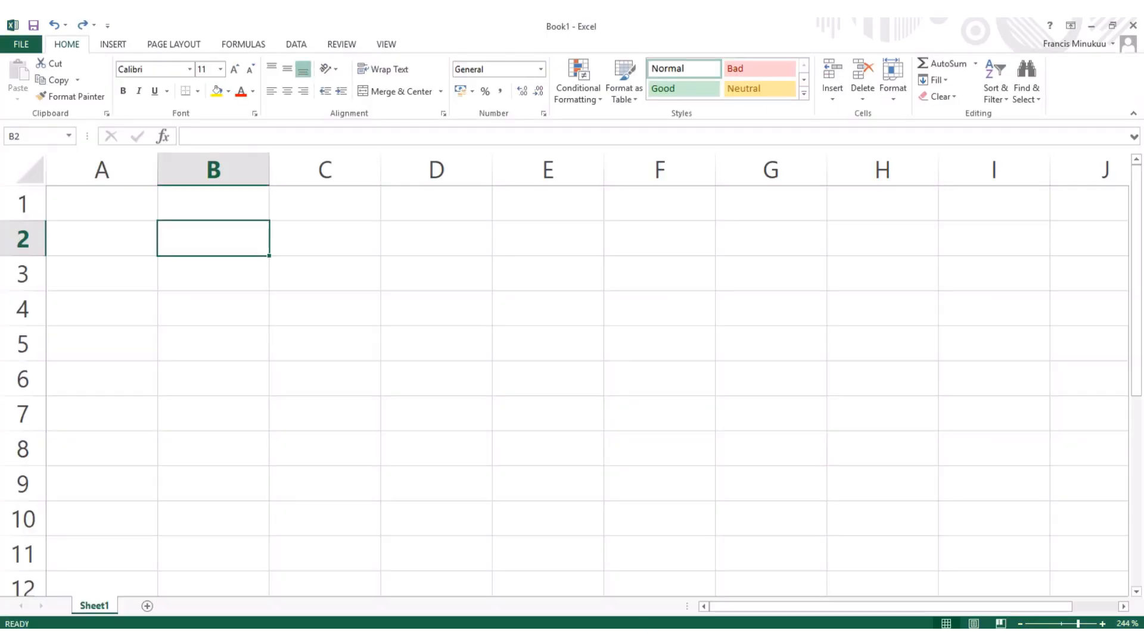
pyautogui.click(619, 636)
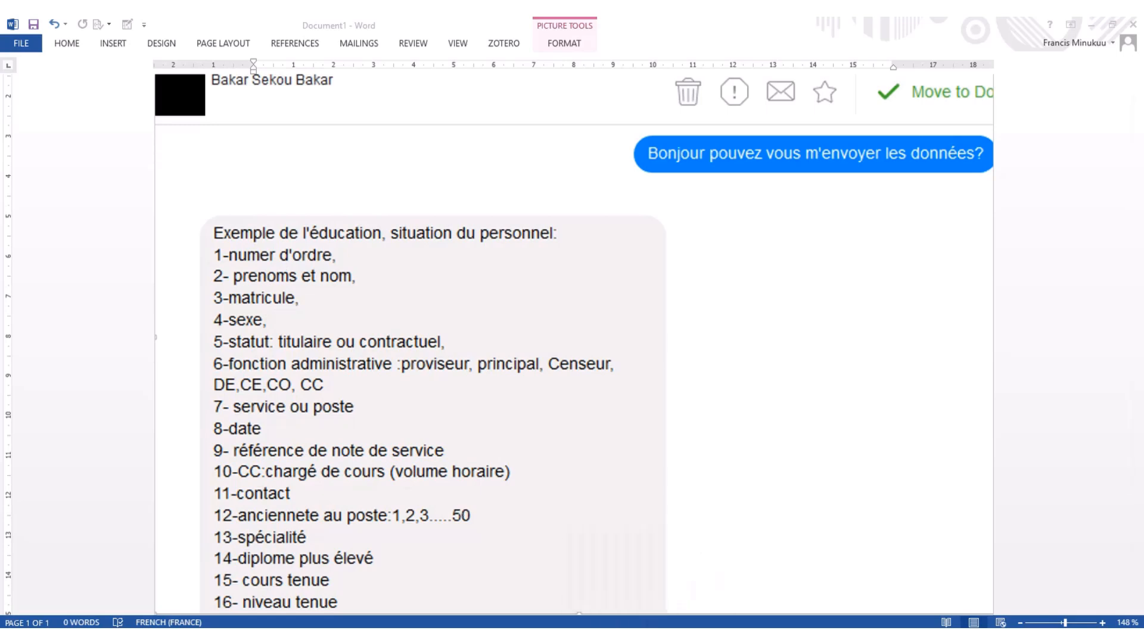
pyautogui.click(672, 557)
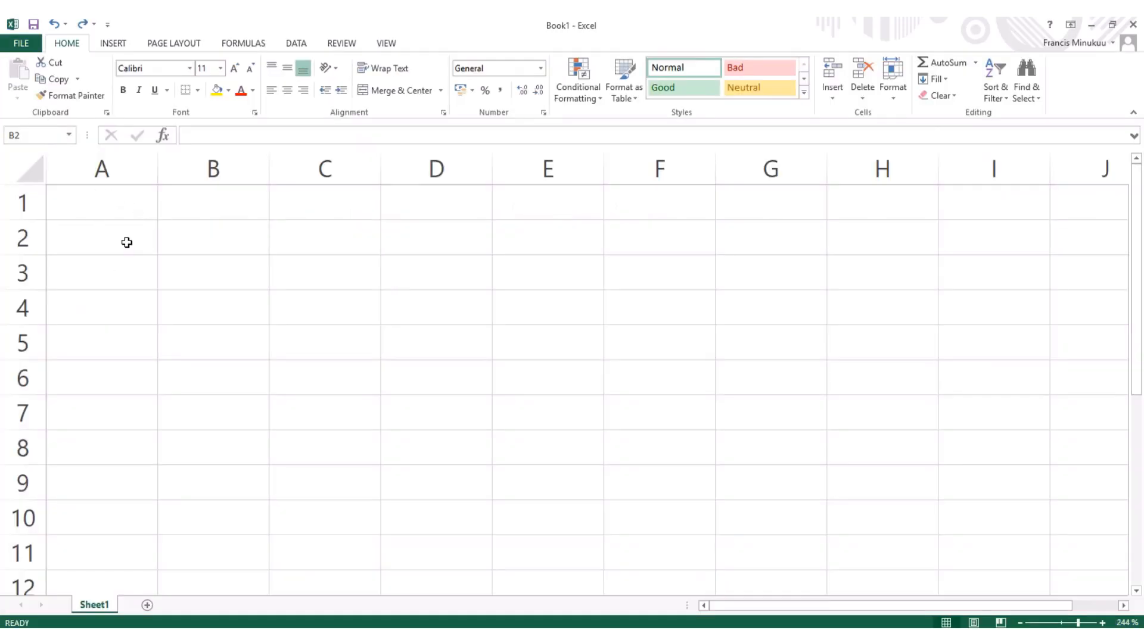
pyautogui.click(128, 200)
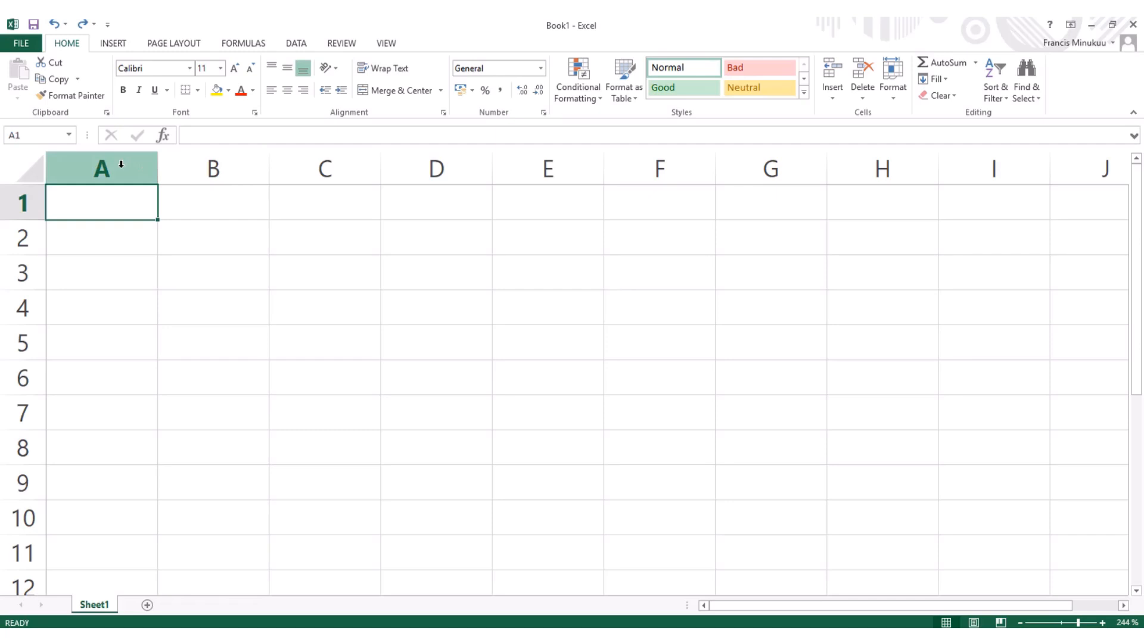
pyautogui.click(131, 207)
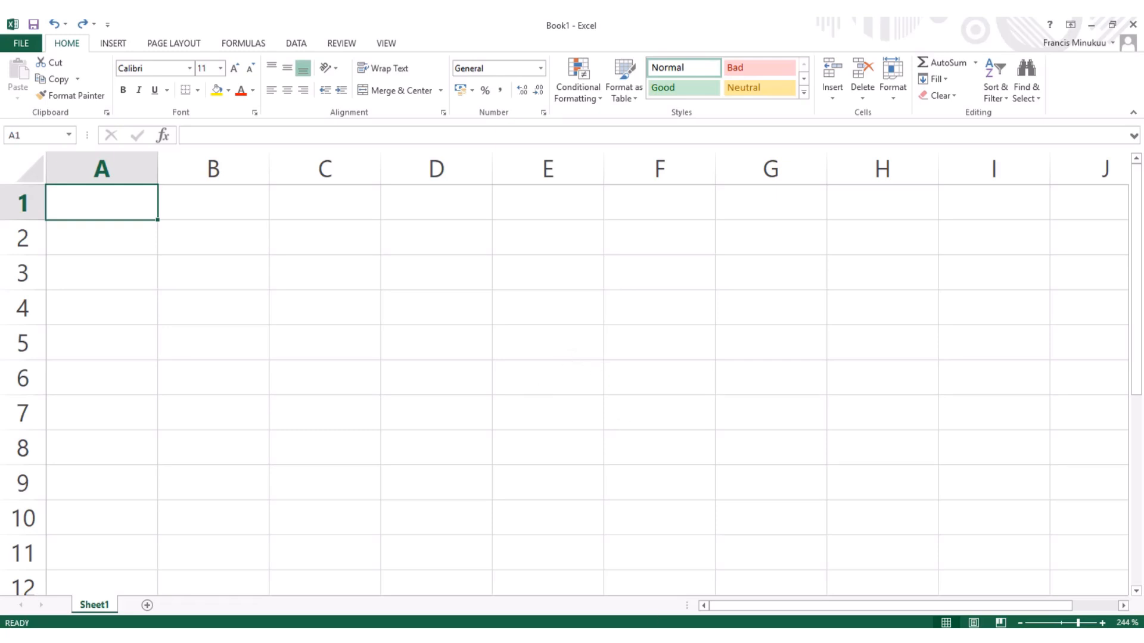
pyautogui.hotkey('alt', 'Tab')
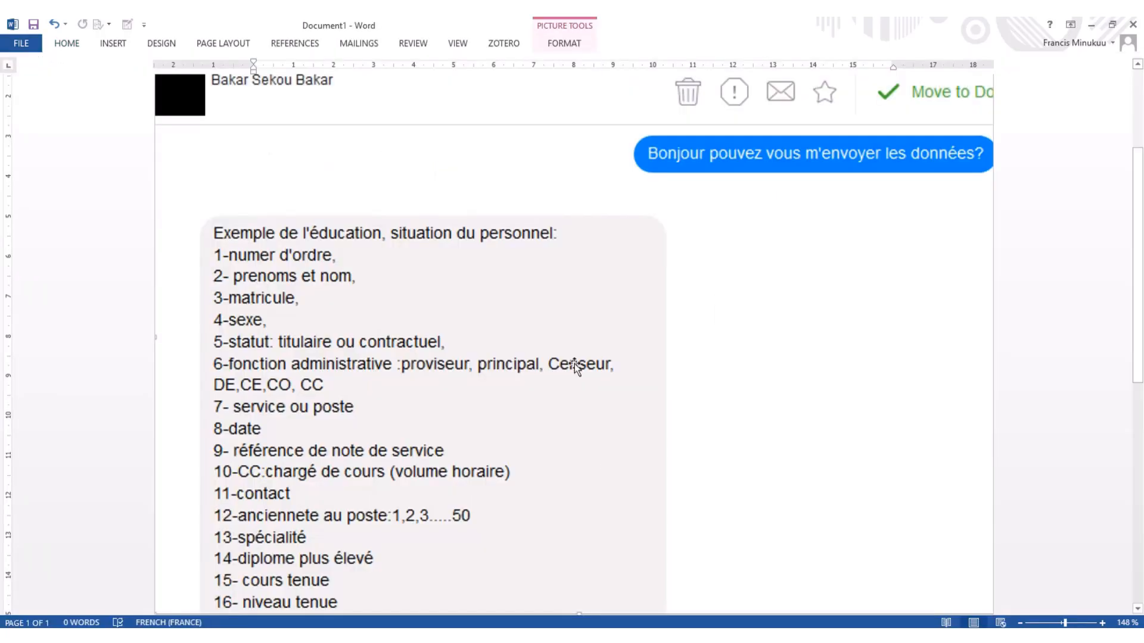
pyautogui.hotkey('alt', 'Tab')
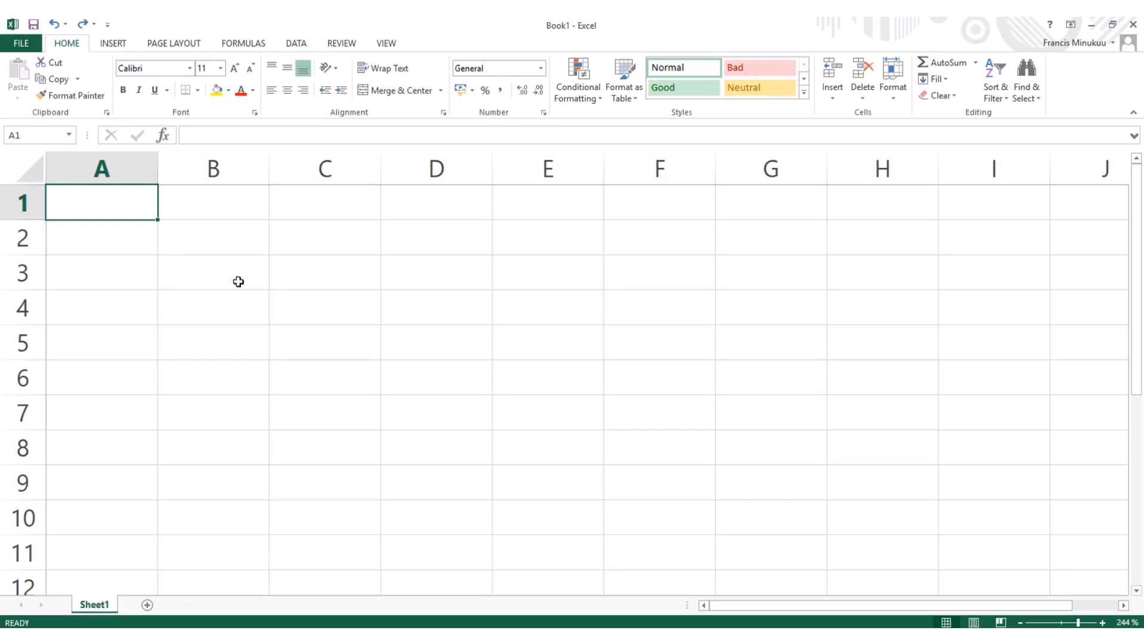
pyautogui.click(126, 239)
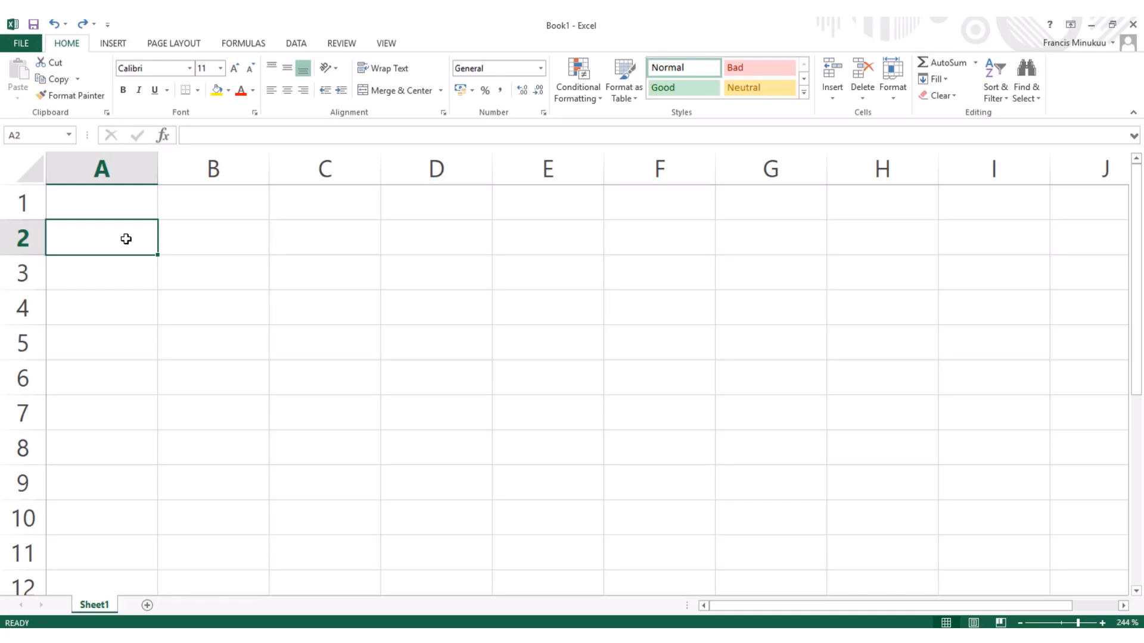
pyautogui.click(221, 207)
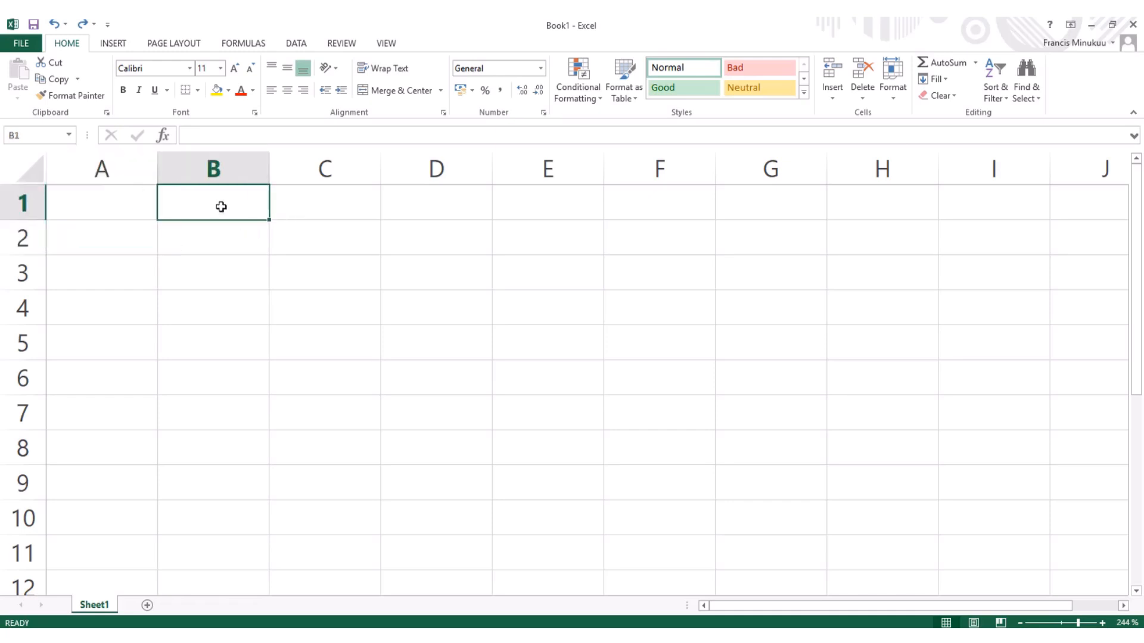
pyautogui.click(237, 270)
pyautogui.click(123, 199)
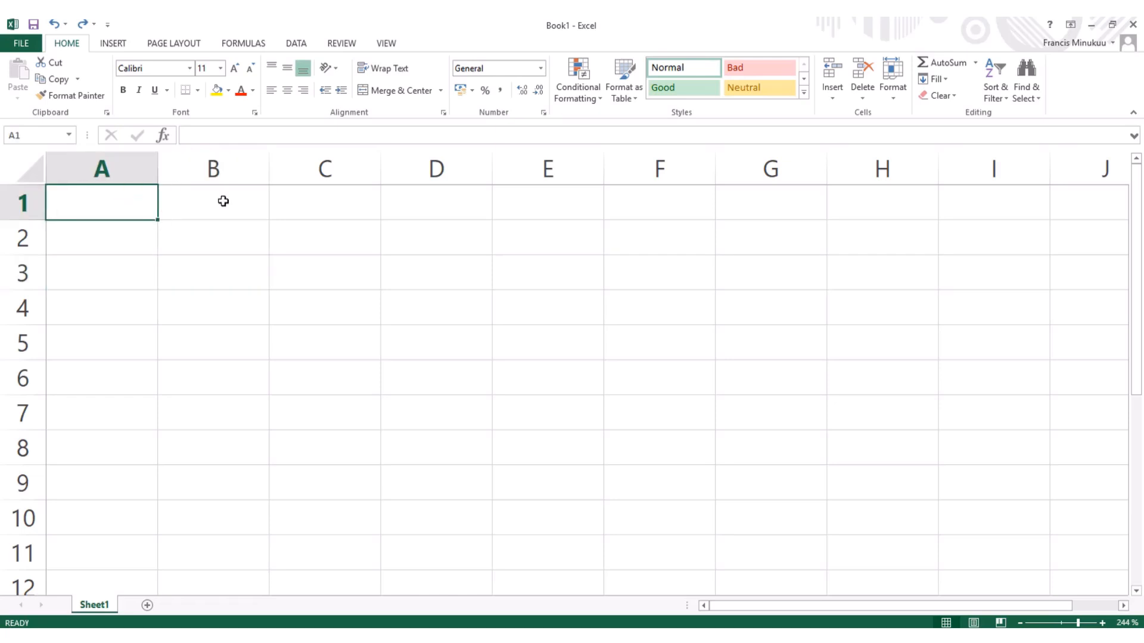
pyautogui.click(246, 208)
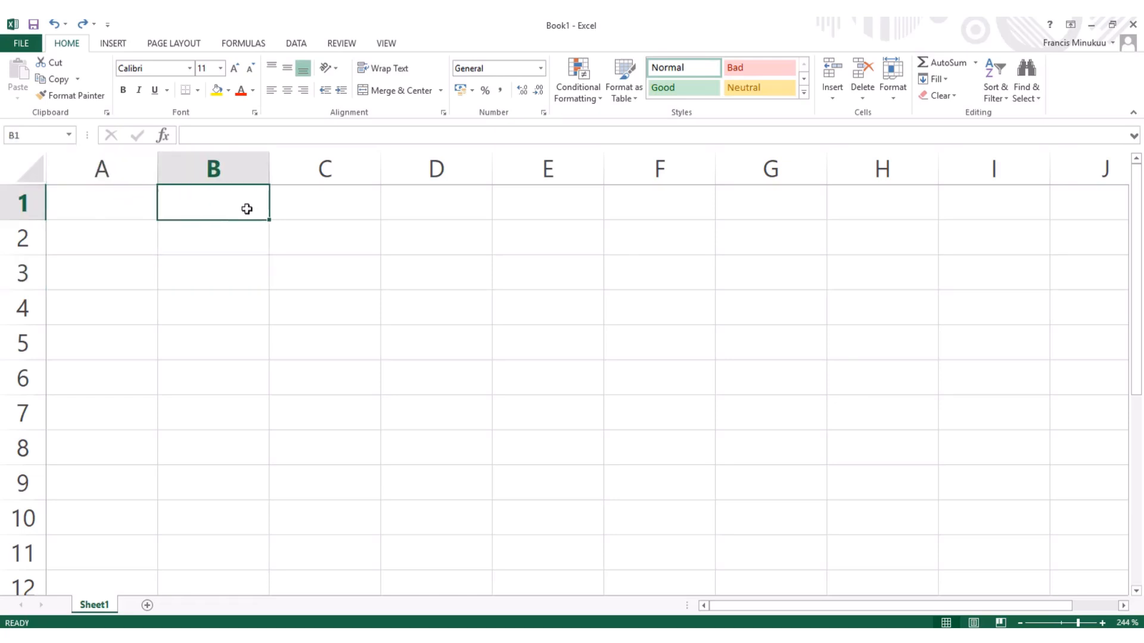
pyautogui.click(100, 210)
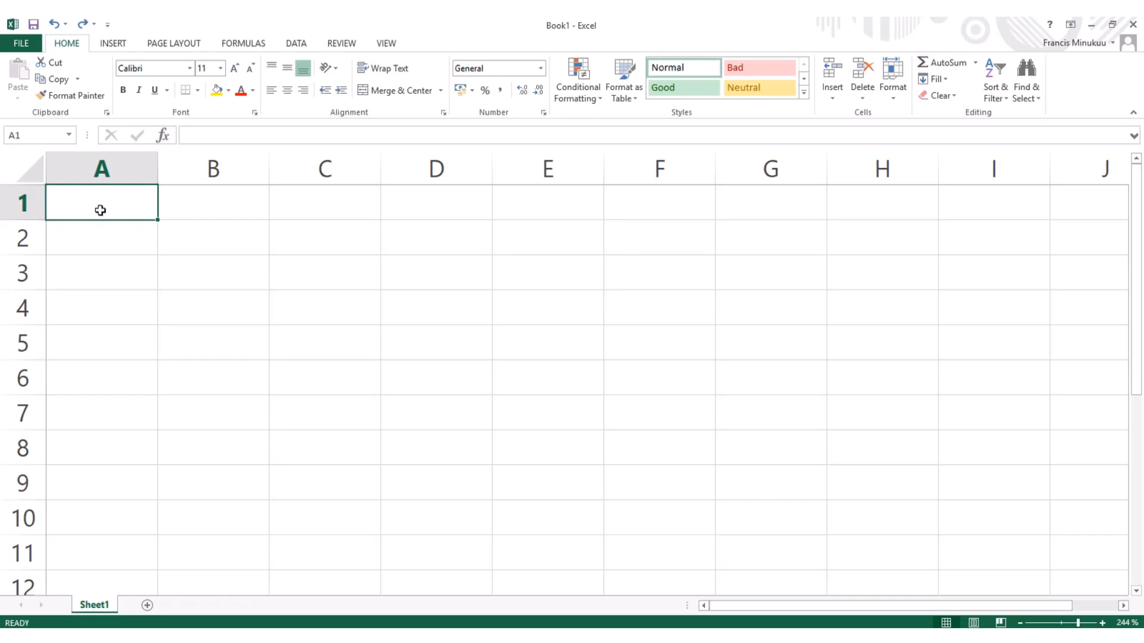
pyautogui.click(219, 214)
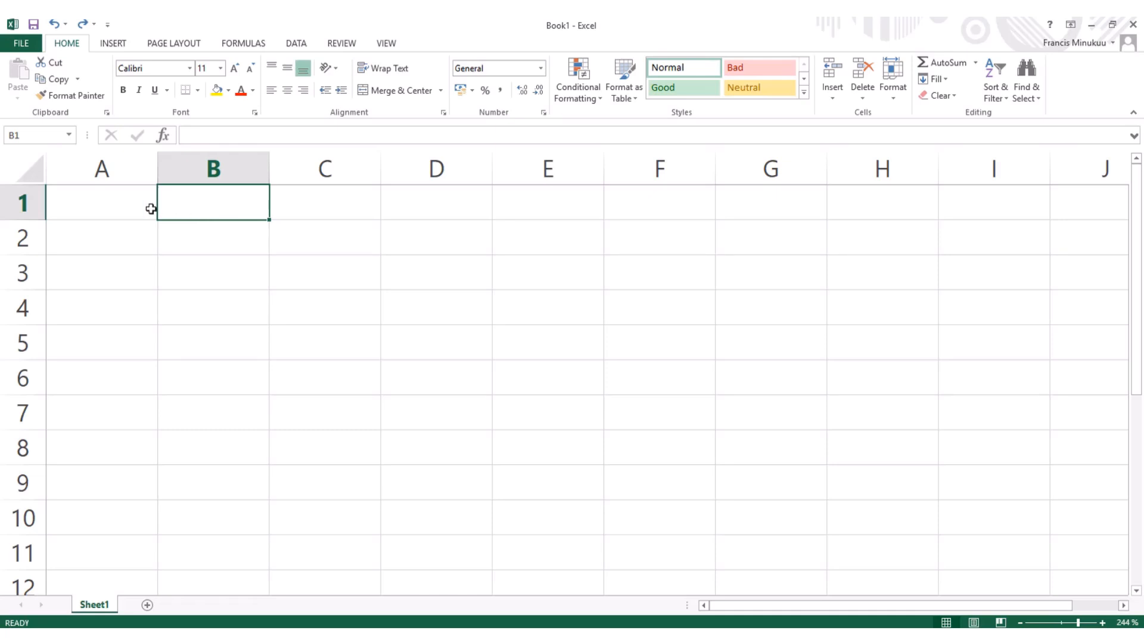
pyautogui.click(115, 202)
pyautogui.click(137, 245)
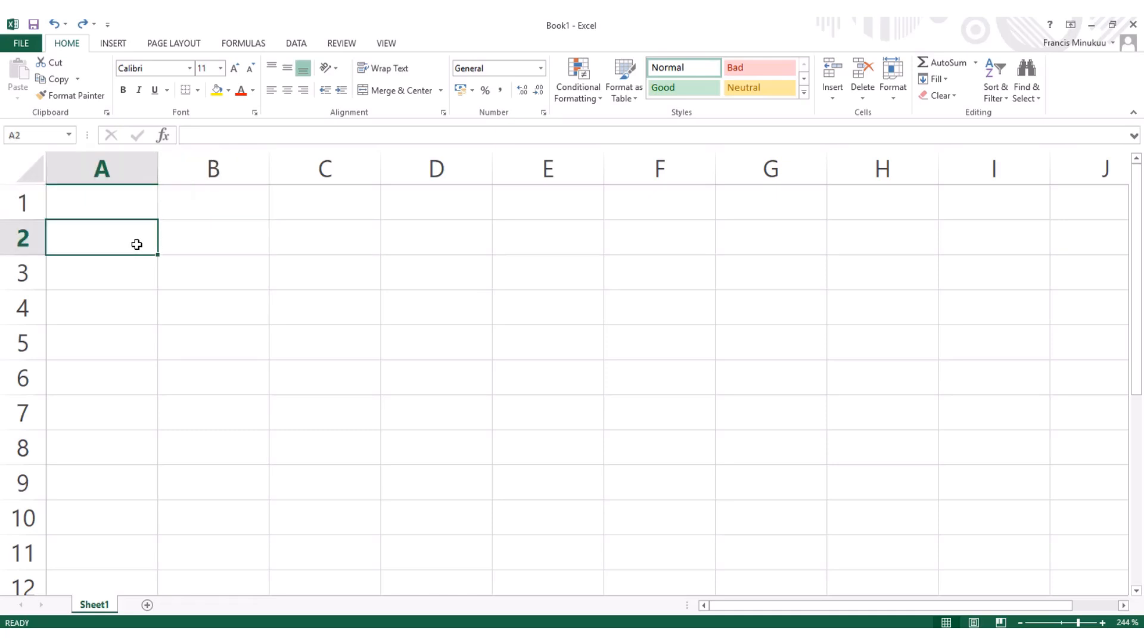
pyautogui.click(129, 284)
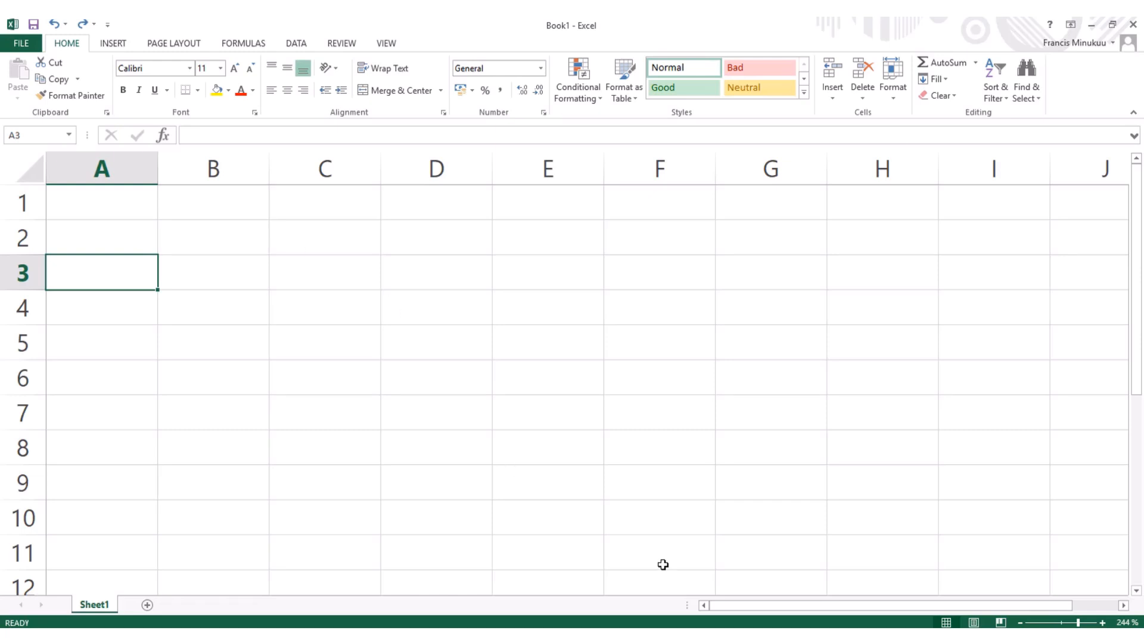
# Consult the field list in the Word document again, returning to cell A1 of the Excel sheet.
pyautogui.click(615, 638)
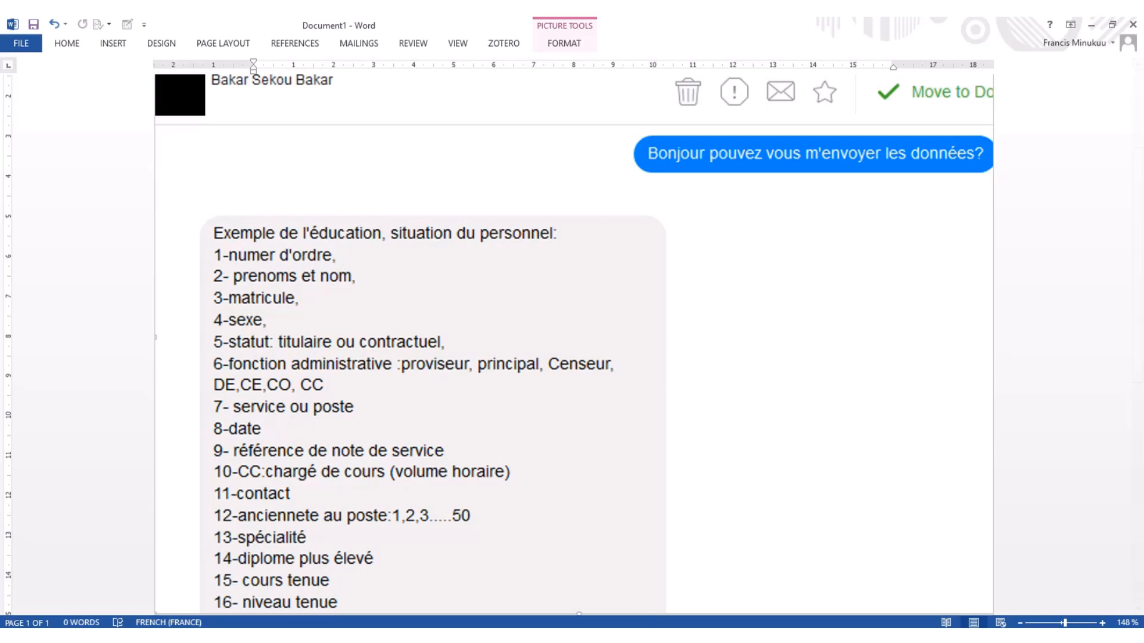
pyautogui.hotkey('alt', 'Tab')
pyautogui.click(94, 210)
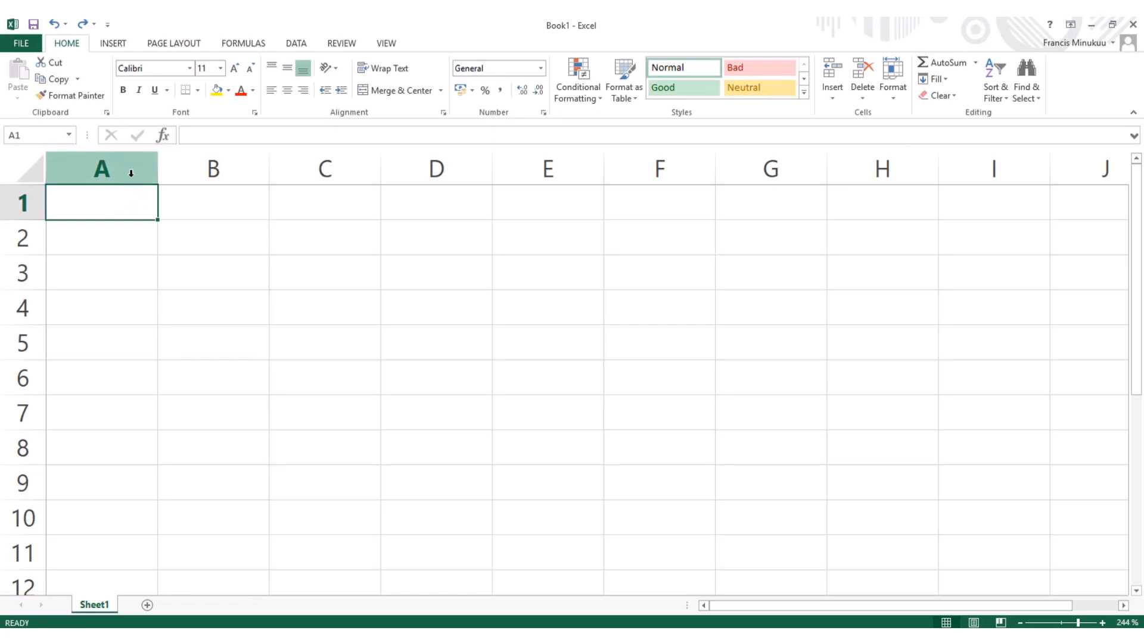
# Go through columns A to E of the empty sheet by selecting each whole column in turn, two times over.
pyautogui.click(131, 174)
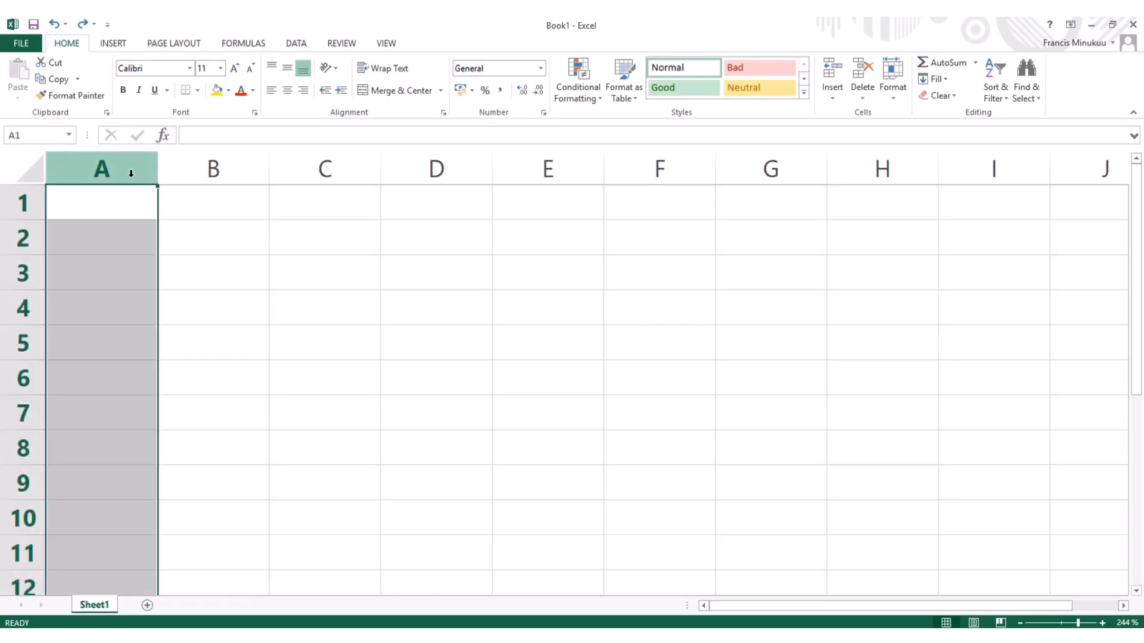
pyautogui.click(194, 171)
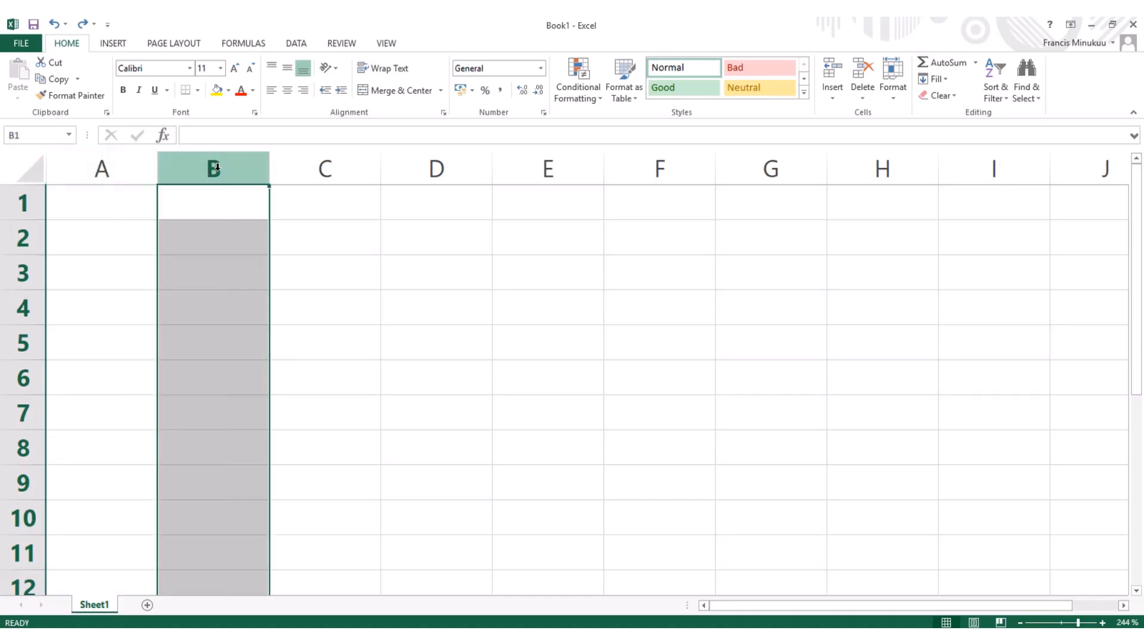
pyautogui.click(328, 175)
pyautogui.click(437, 174)
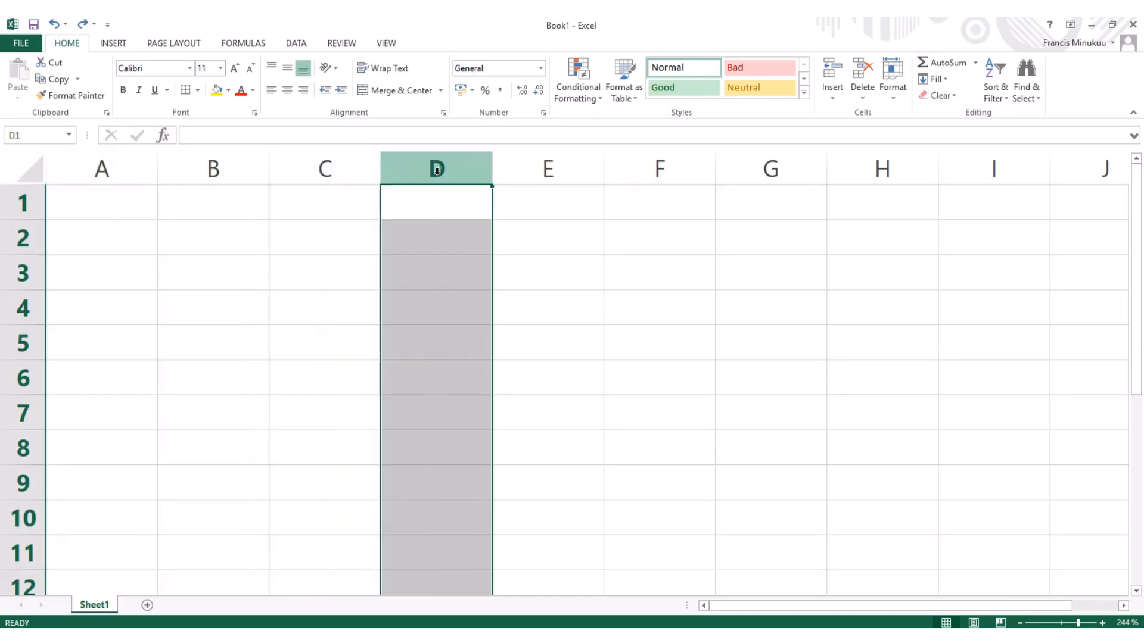
pyautogui.click(544, 166)
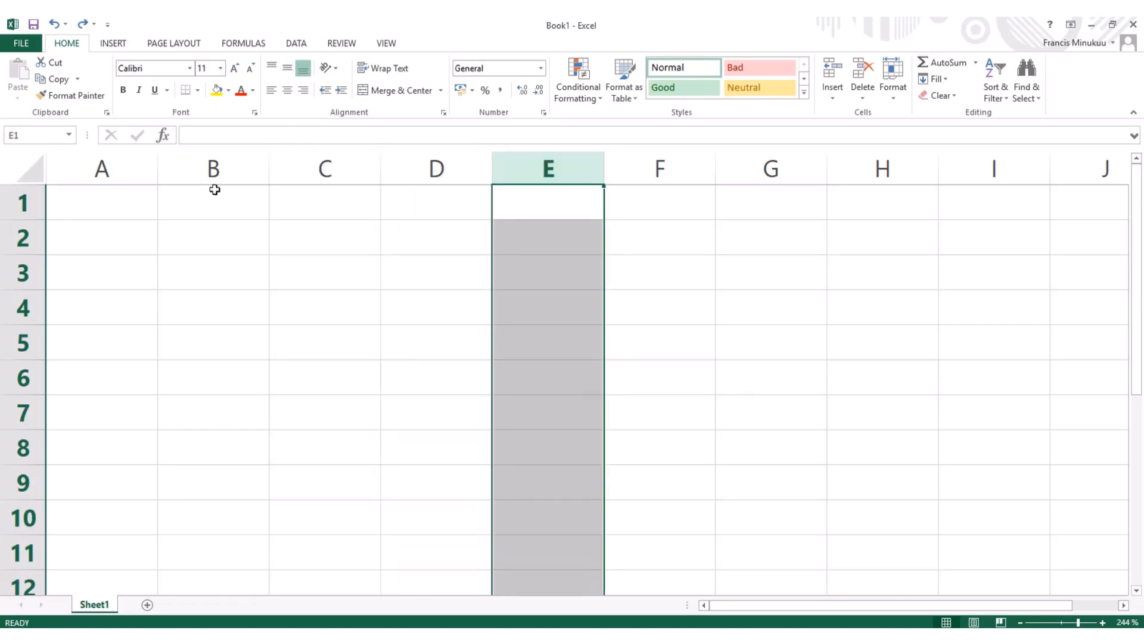
pyautogui.click(120, 168)
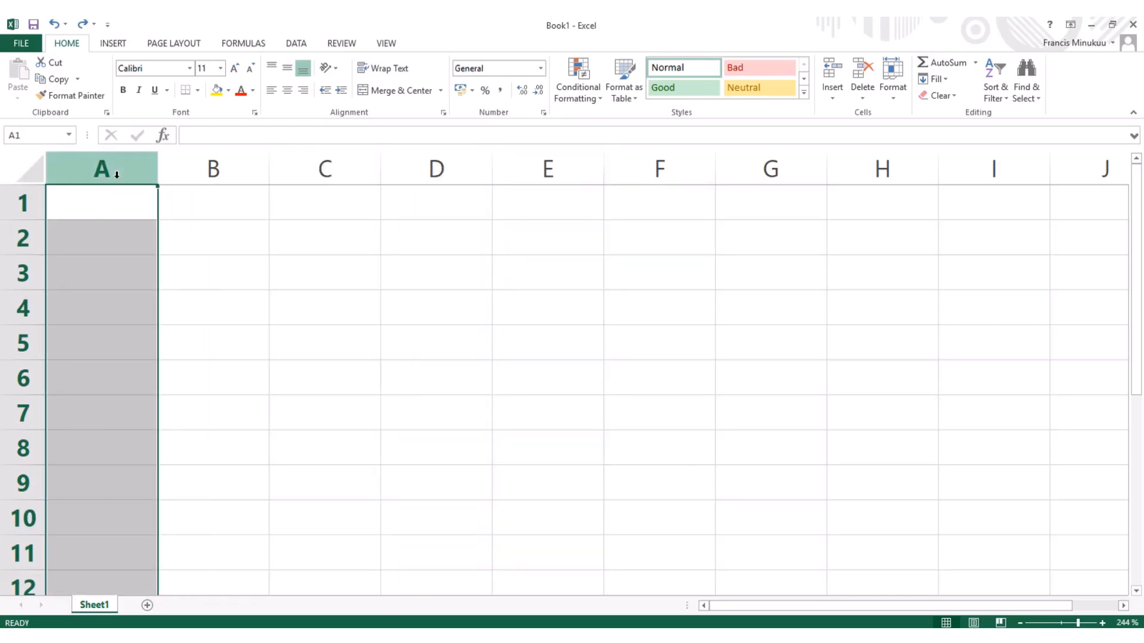
pyautogui.click(190, 169)
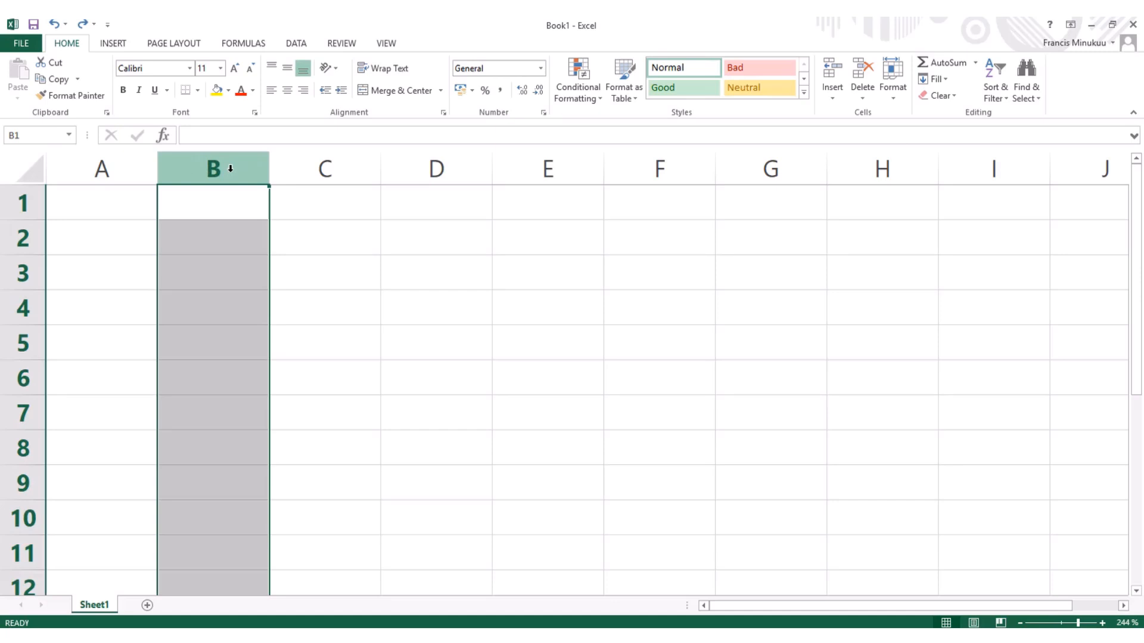
pyautogui.click(326, 168)
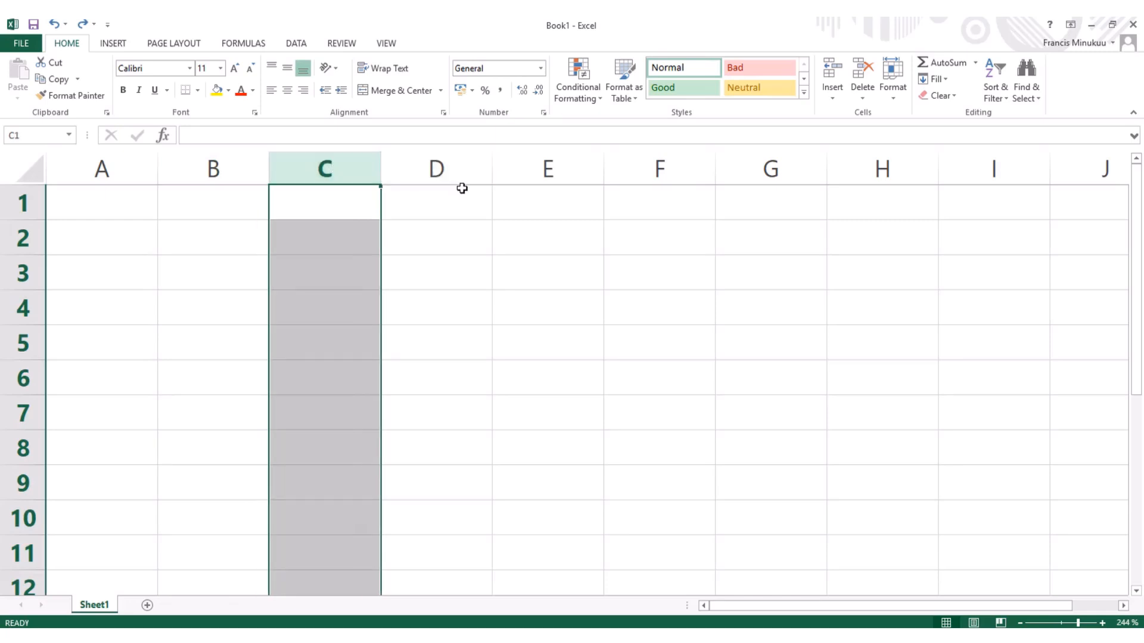
pyautogui.click(454, 168)
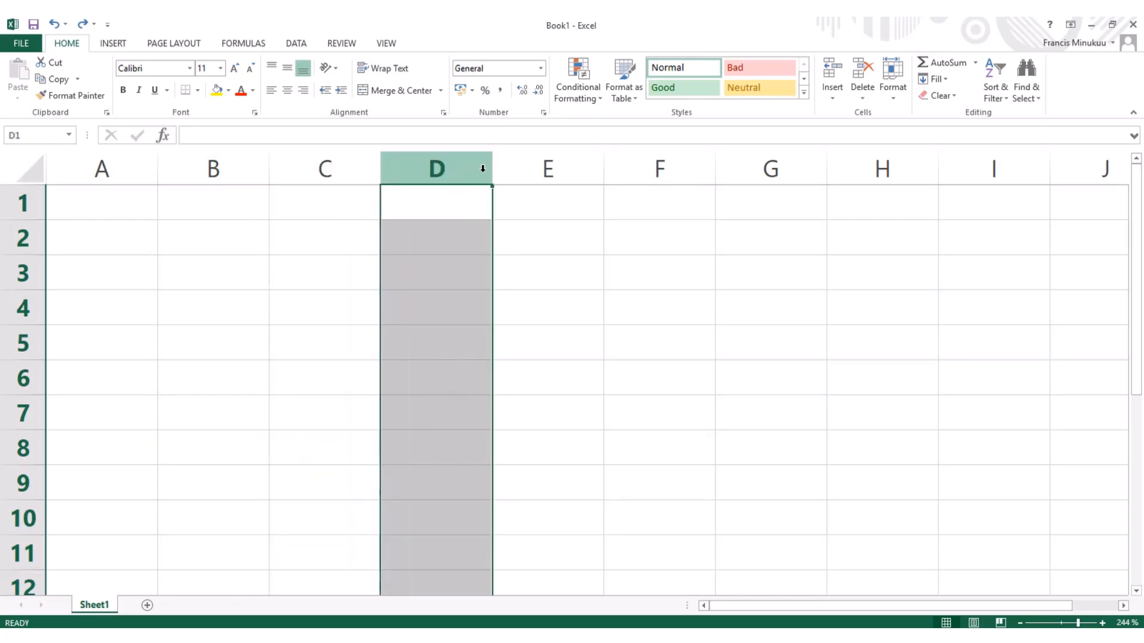
pyautogui.click(573, 173)
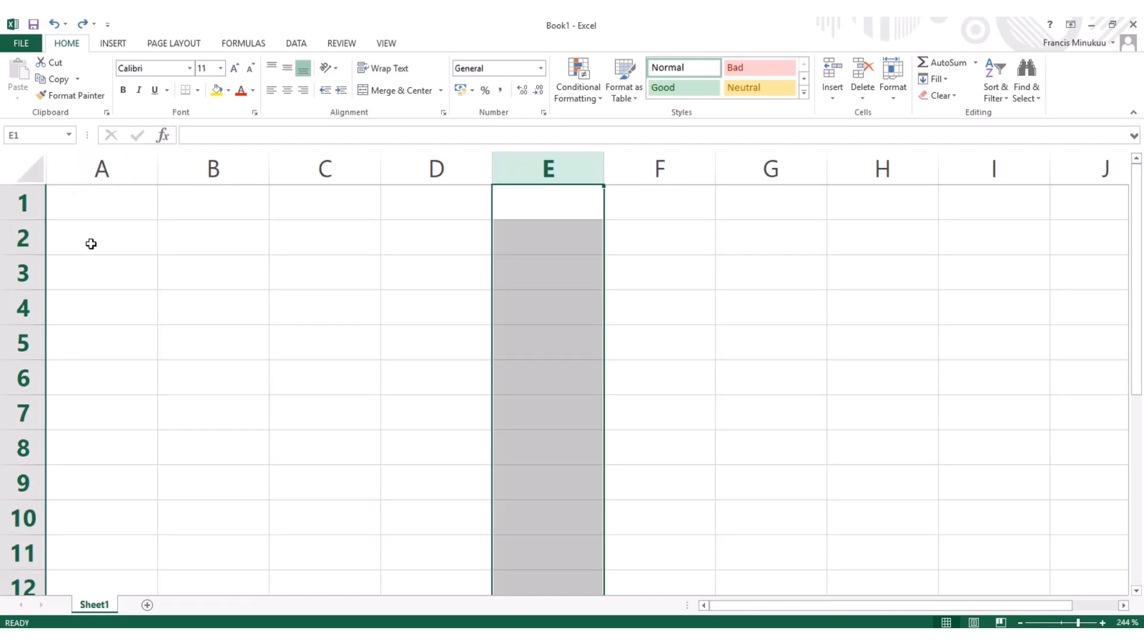
# Check the sheet's first cells and columns A and B against the personnel field list in the Word document, returning to cell A1.
pyautogui.click(110, 207)
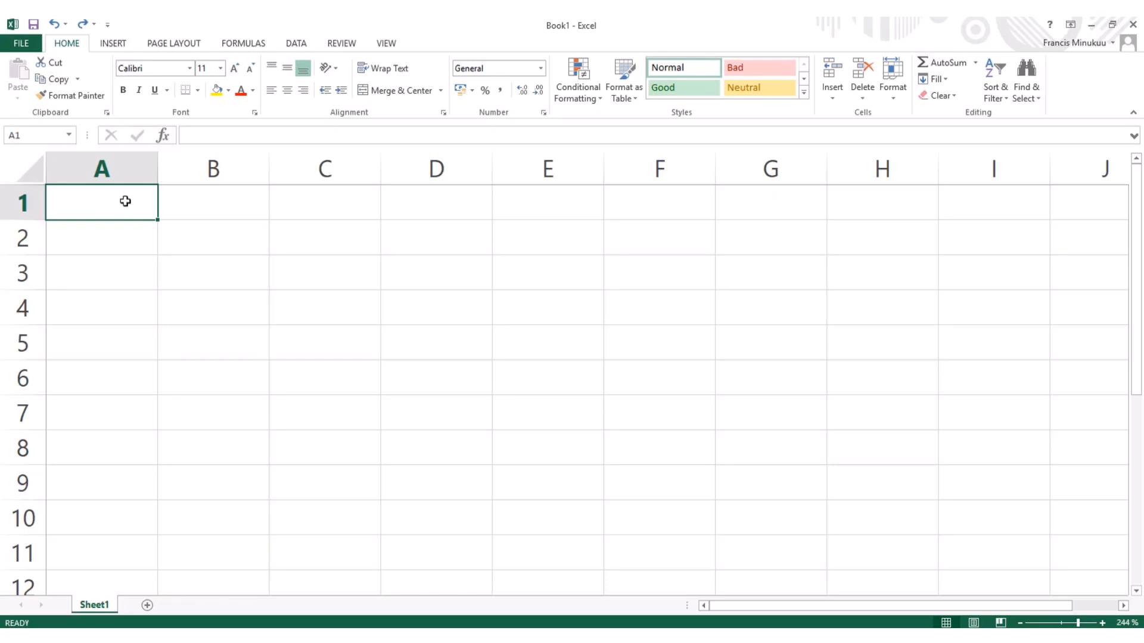
pyautogui.click(192, 204)
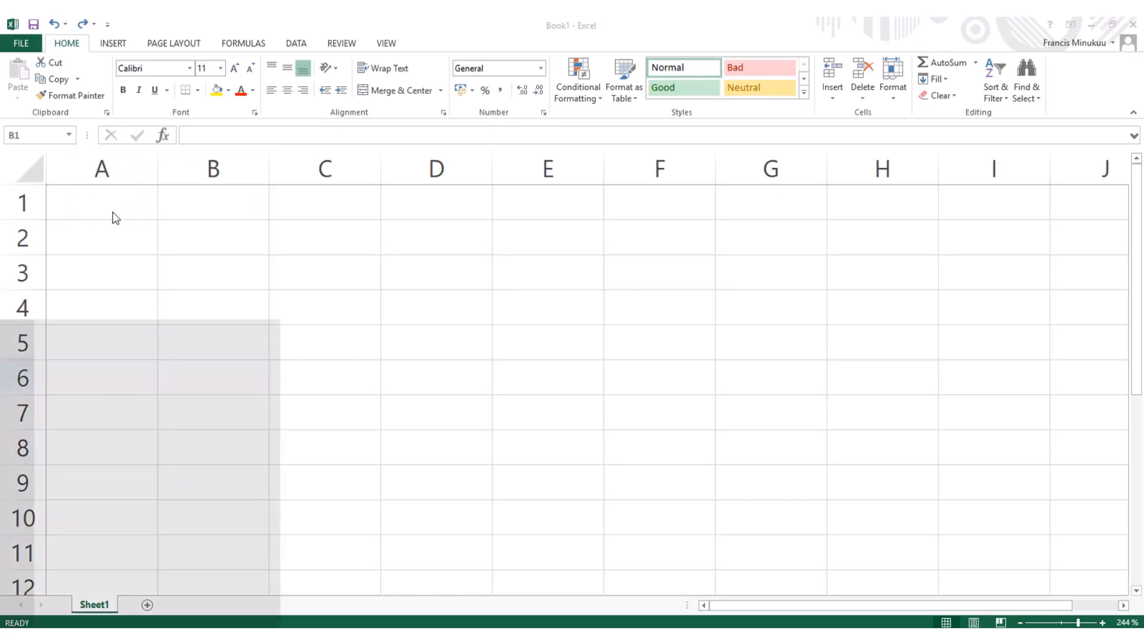
pyautogui.click(111, 202)
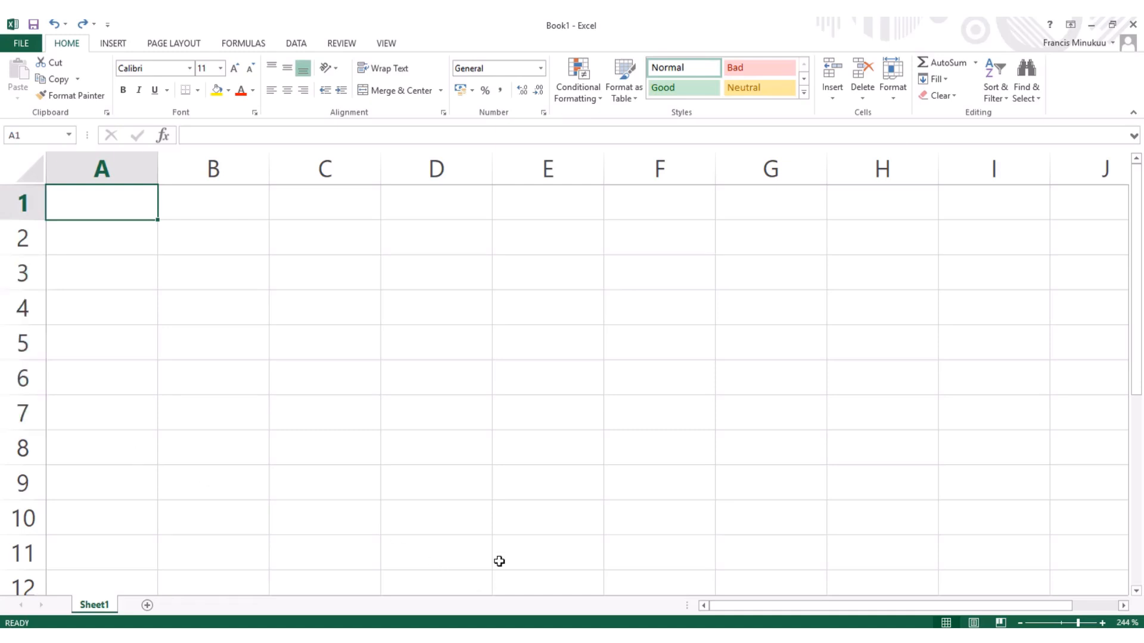
pyautogui.click(626, 639)
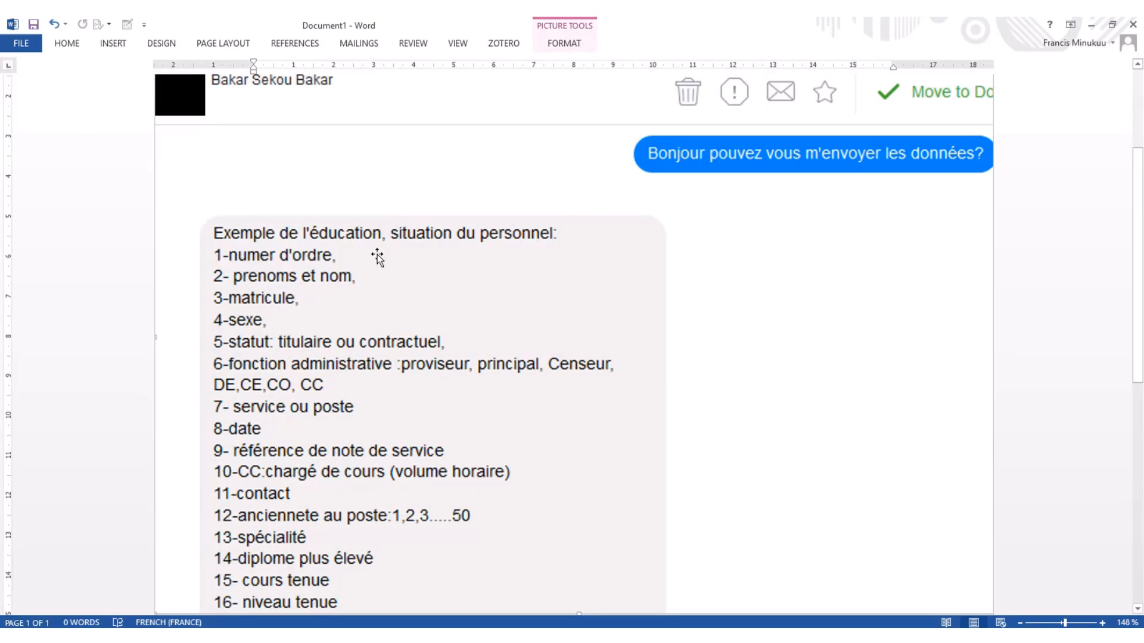
pyautogui.click(590, 638)
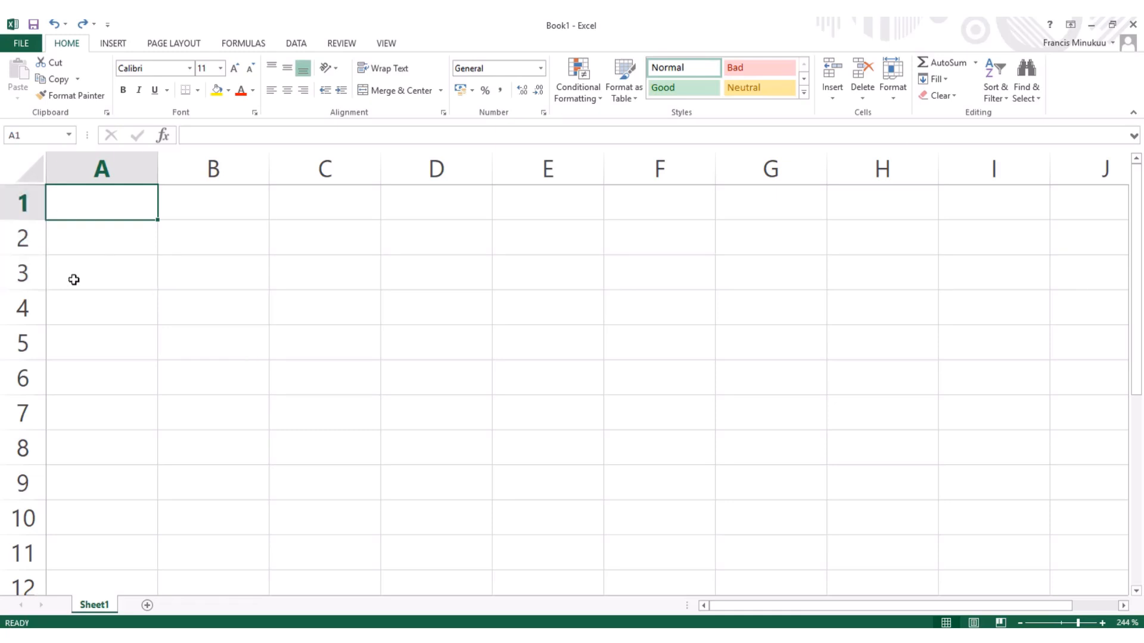
pyautogui.click(132, 164)
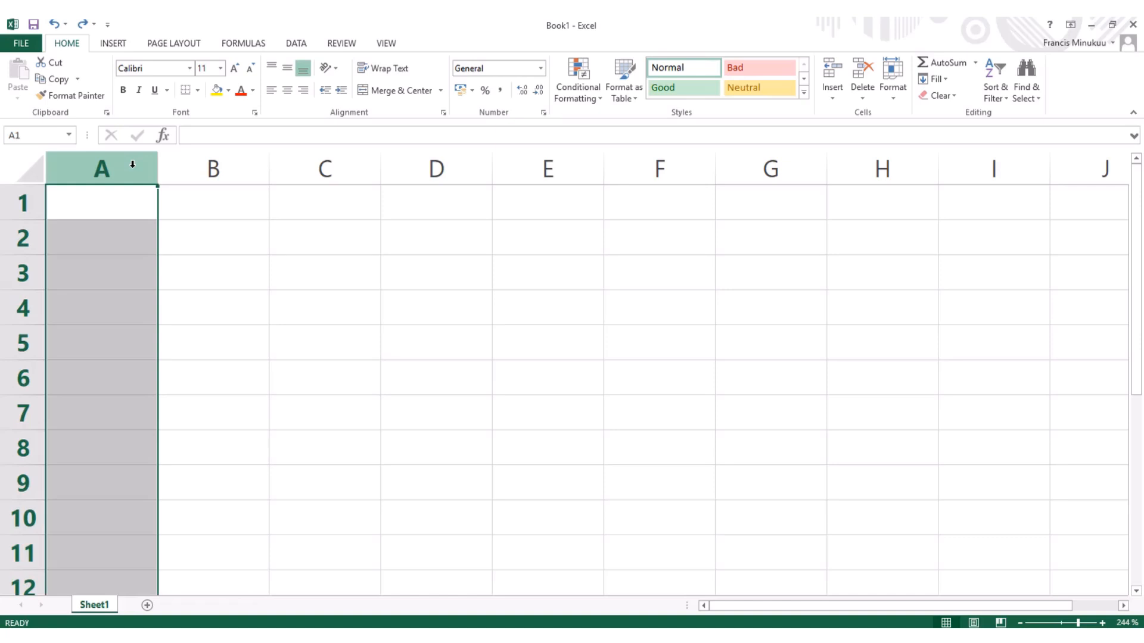
pyautogui.moveTo(157, 179); pyautogui.dragTo(226, 172)
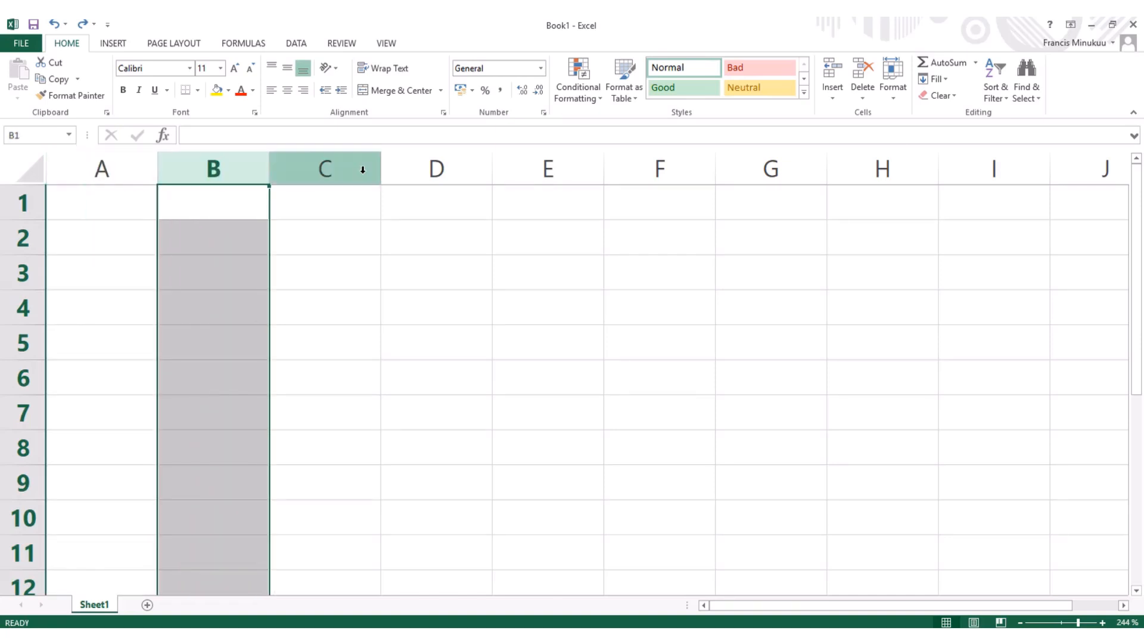
pyautogui.click(99, 209)
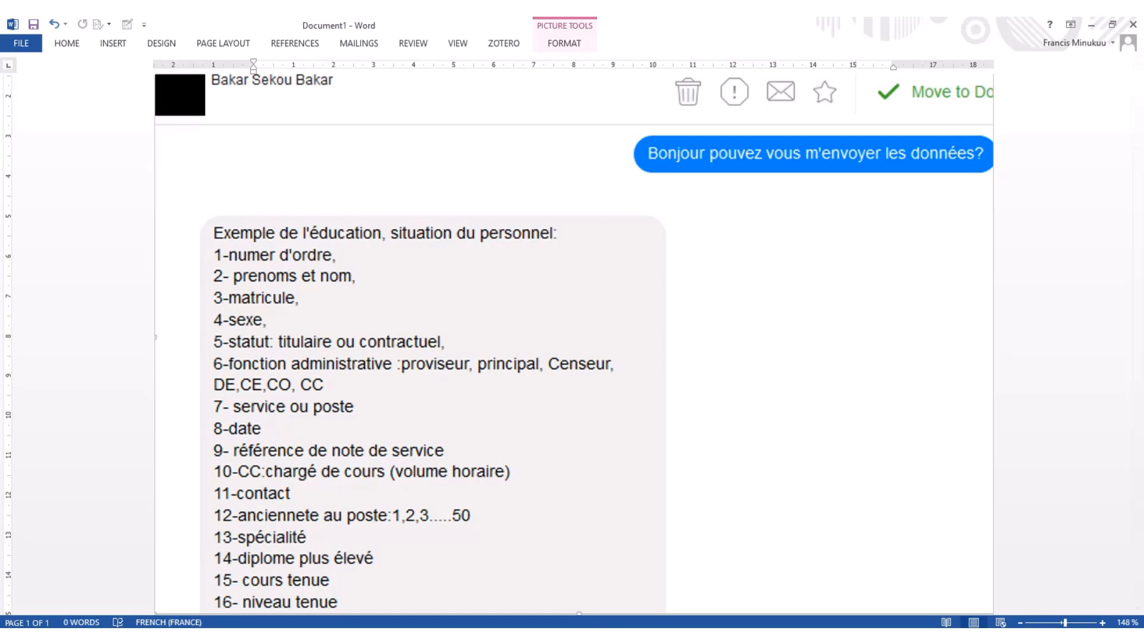
pyautogui.click(614, 636)
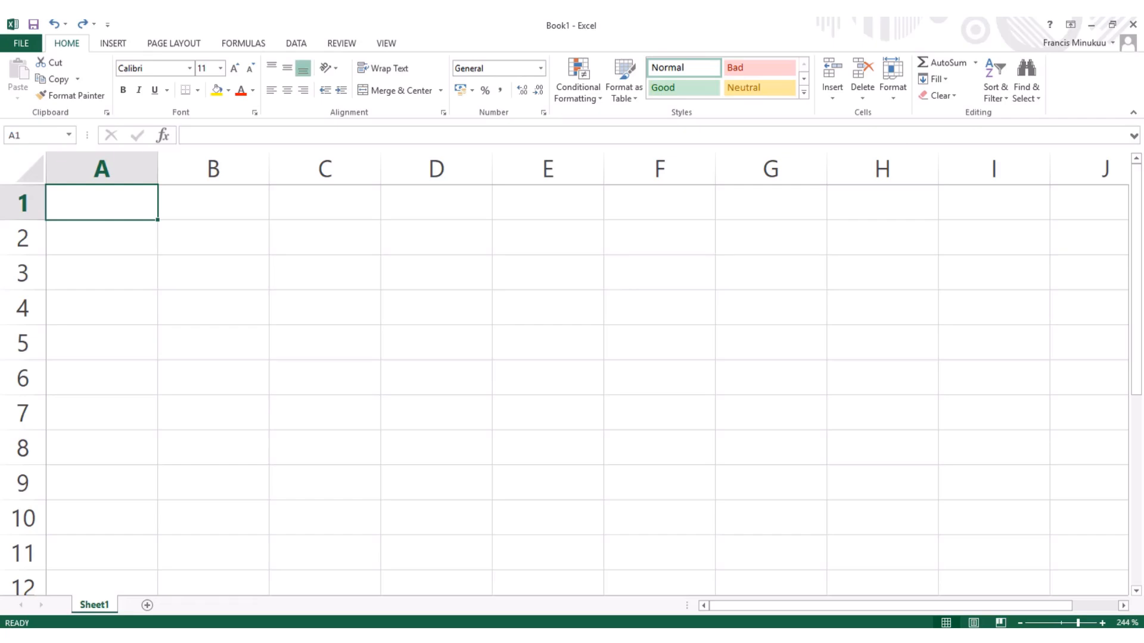
pyautogui.hotkey('alt', 'Tab')
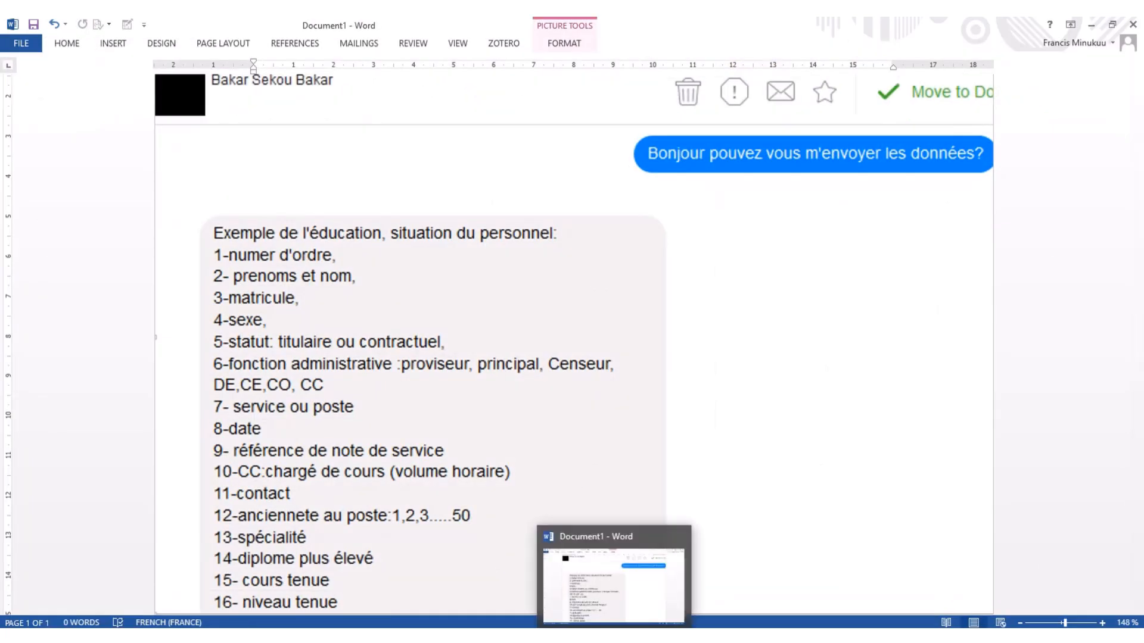
pyautogui.click(614, 637)
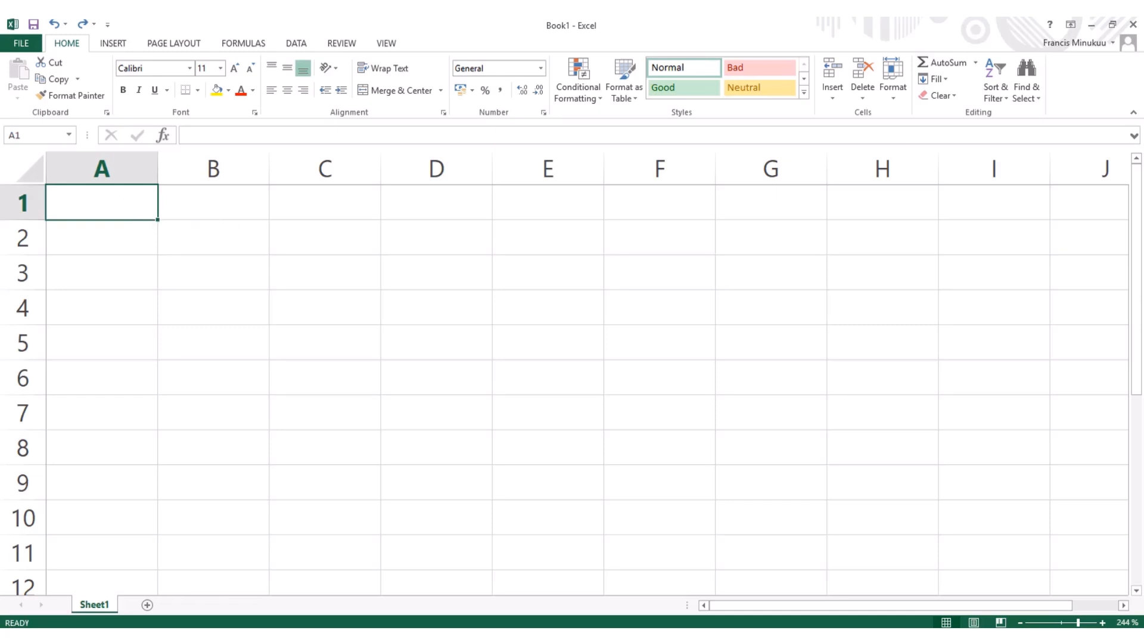
# Enter the heading "Numéro d'ordre" in cell A1, switching to the French keyboard layout for the accent and back to English (United States).
pyautogui.moveTo(649, 636)
pyautogui.write('Num')
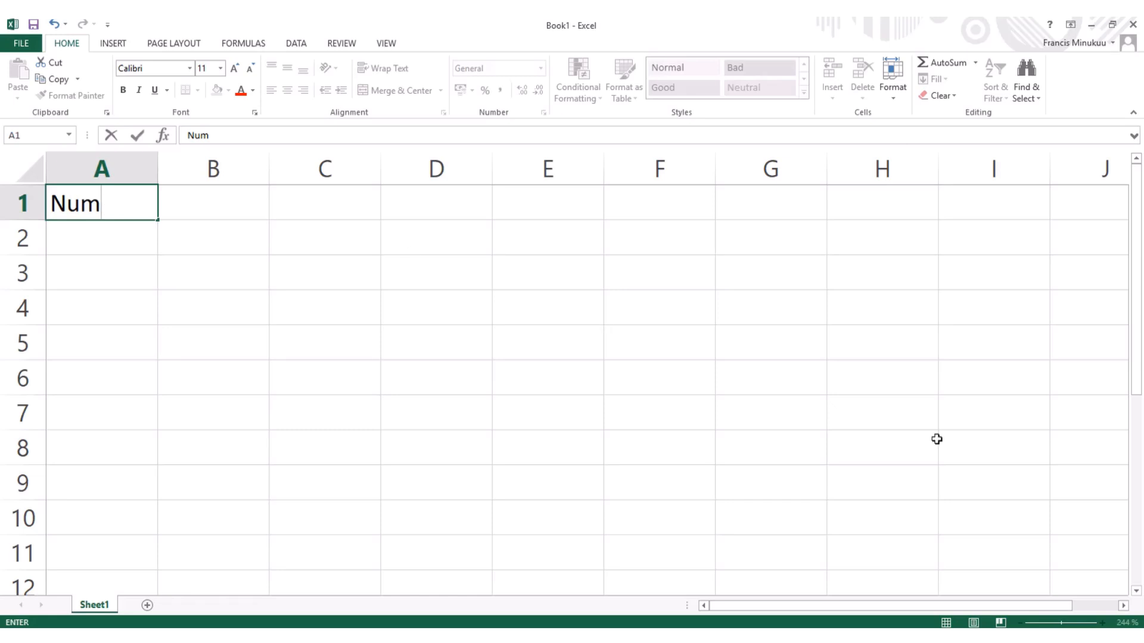
pyautogui.press('super+space')
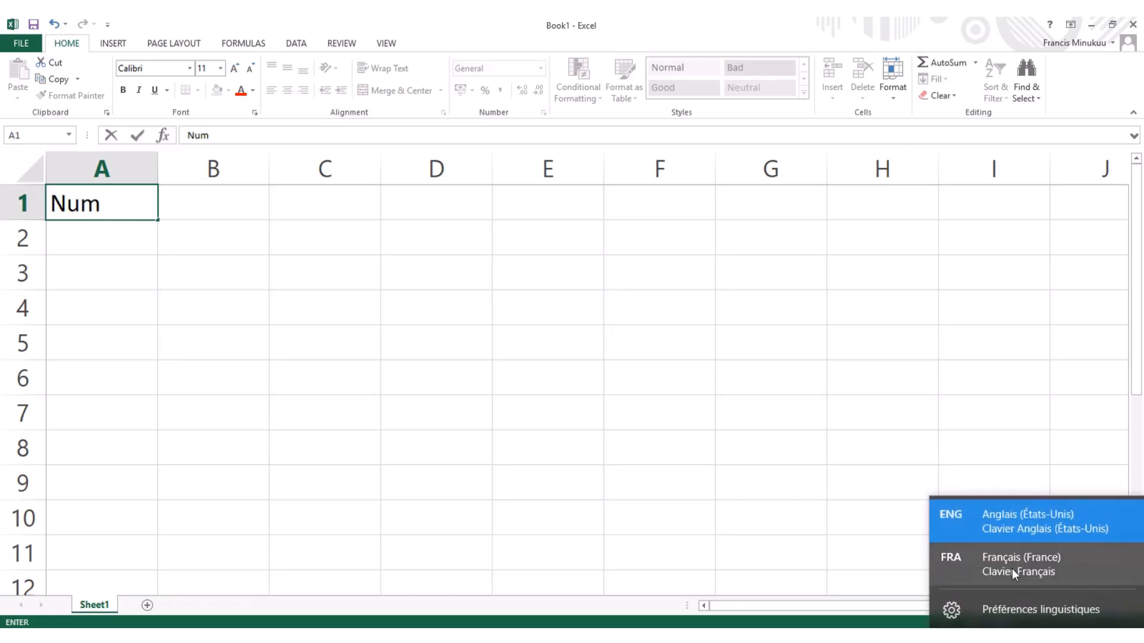
pyautogui.click(1012, 569)
pyautogui.write('é')
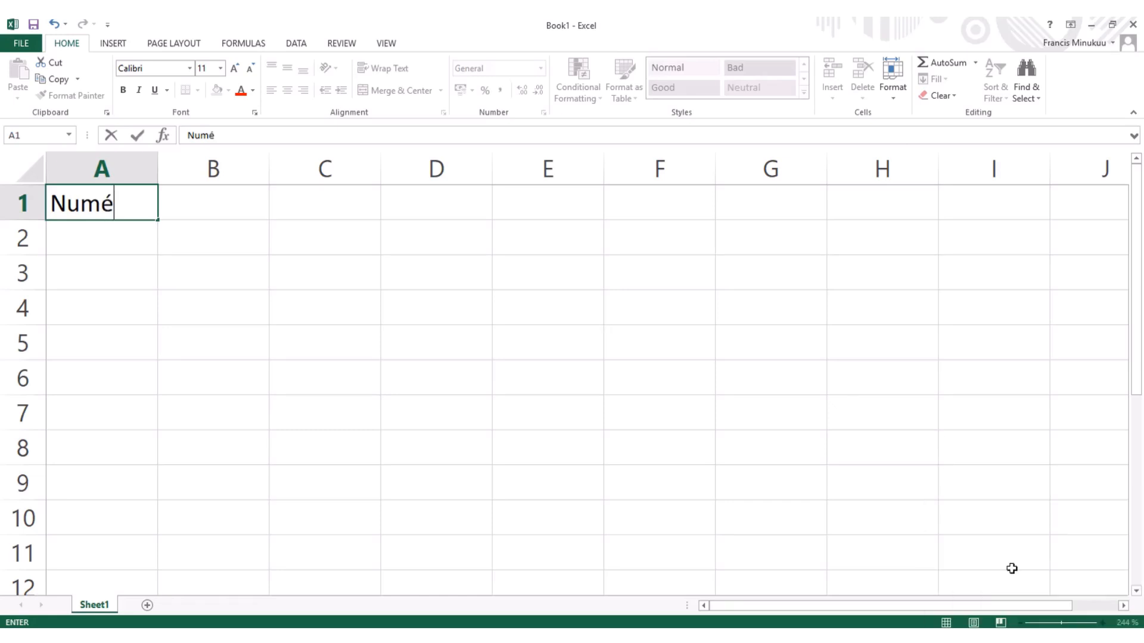
pyautogui.write('ro d')
pyautogui.press('super+space')
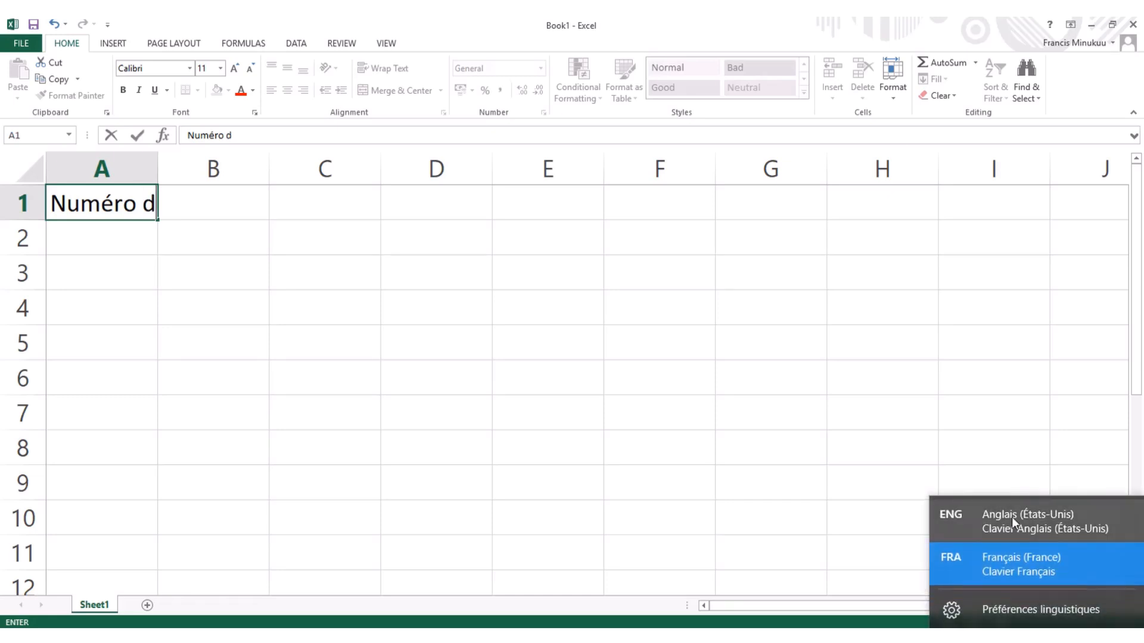
pyautogui.click(1011, 516)
pyautogui.write("'ordre")
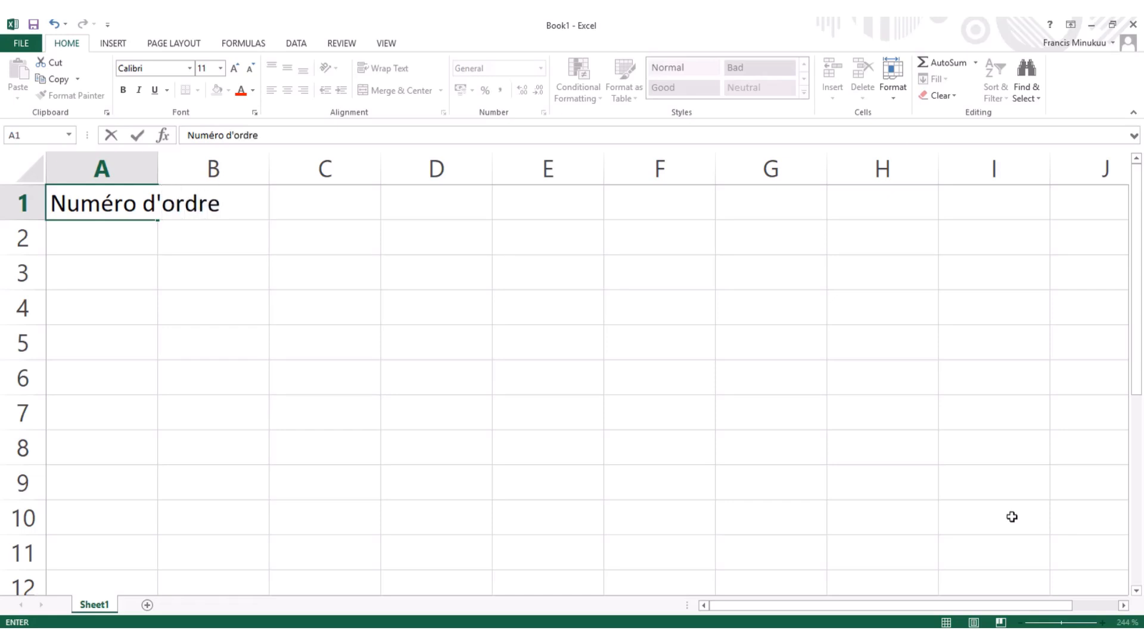
pyautogui.click(503, 322)
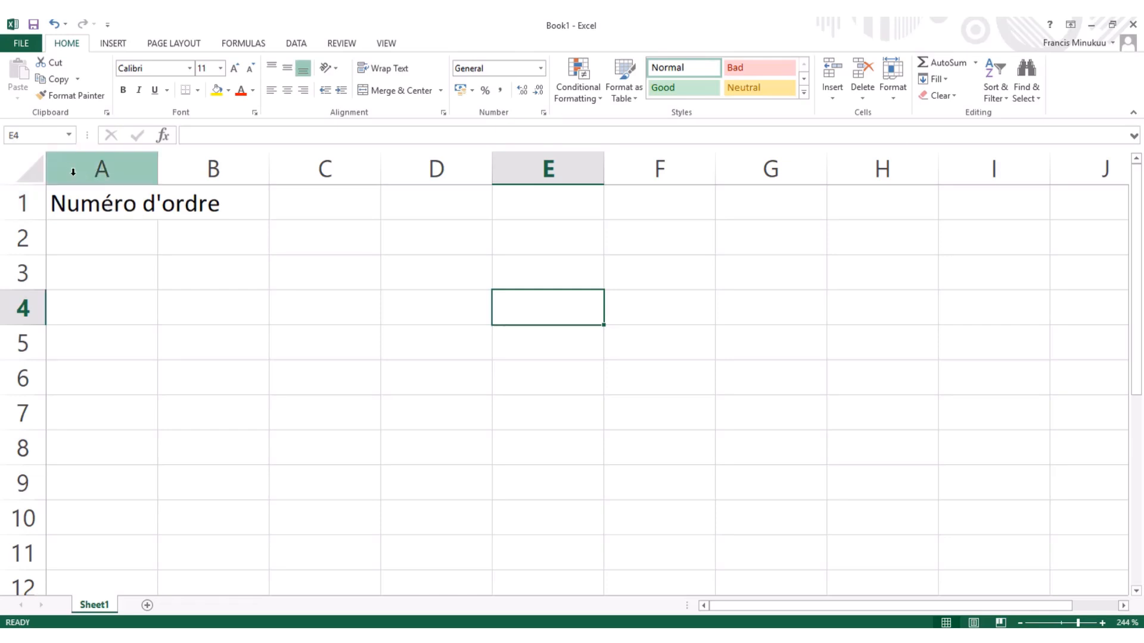
# Apply bold formatting to all cells of the sheet.
pyautogui.click(38, 174)
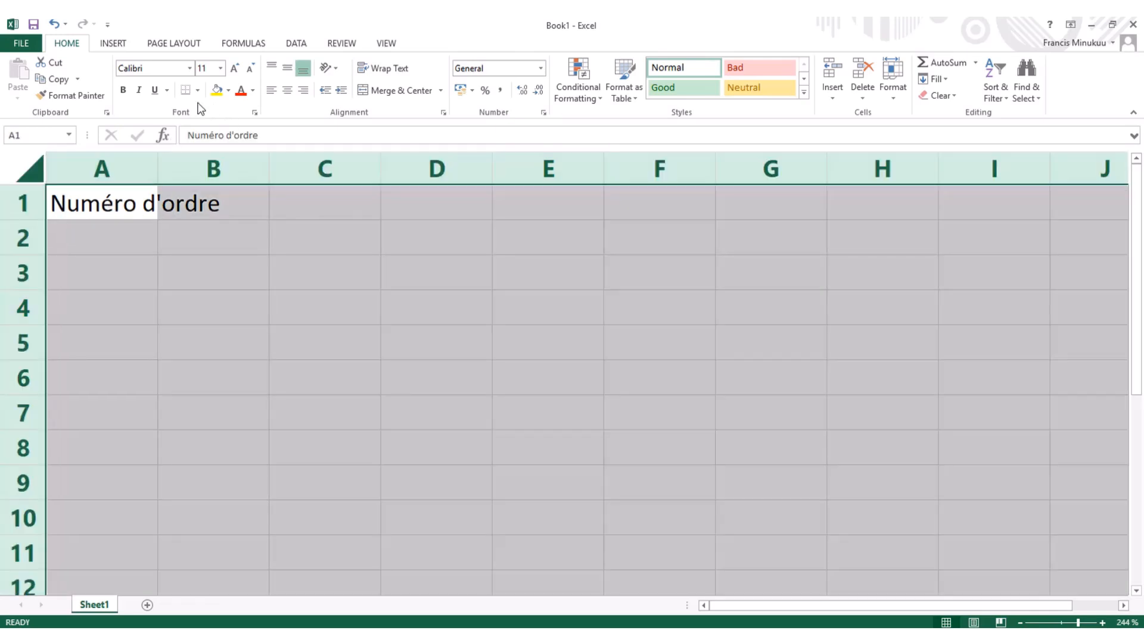
pyautogui.click(122, 90)
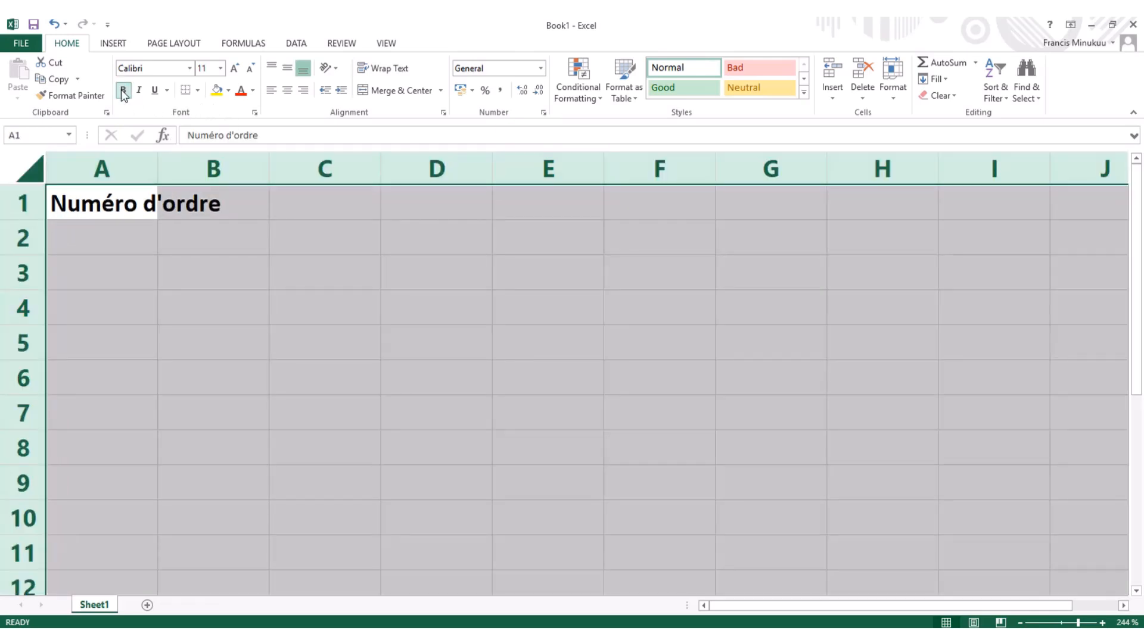
pyautogui.click(141, 233)
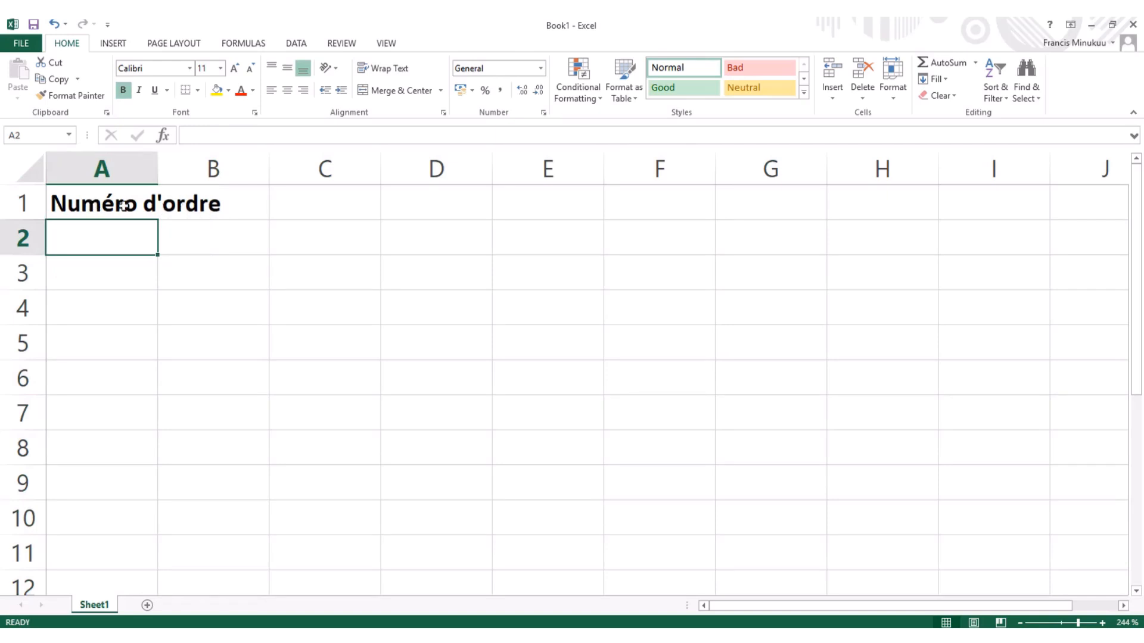
# Try switching bold and italic off and on for the whole sheet, finishing with bold only.
pyautogui.click(36, 176)
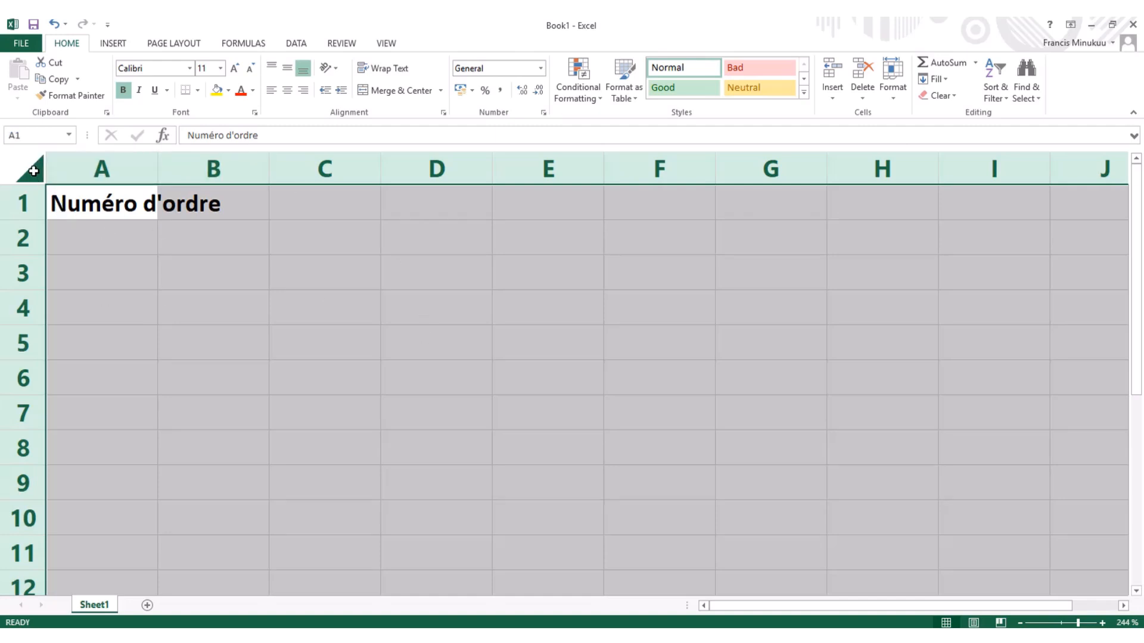
pyautogui.click(124, 91)
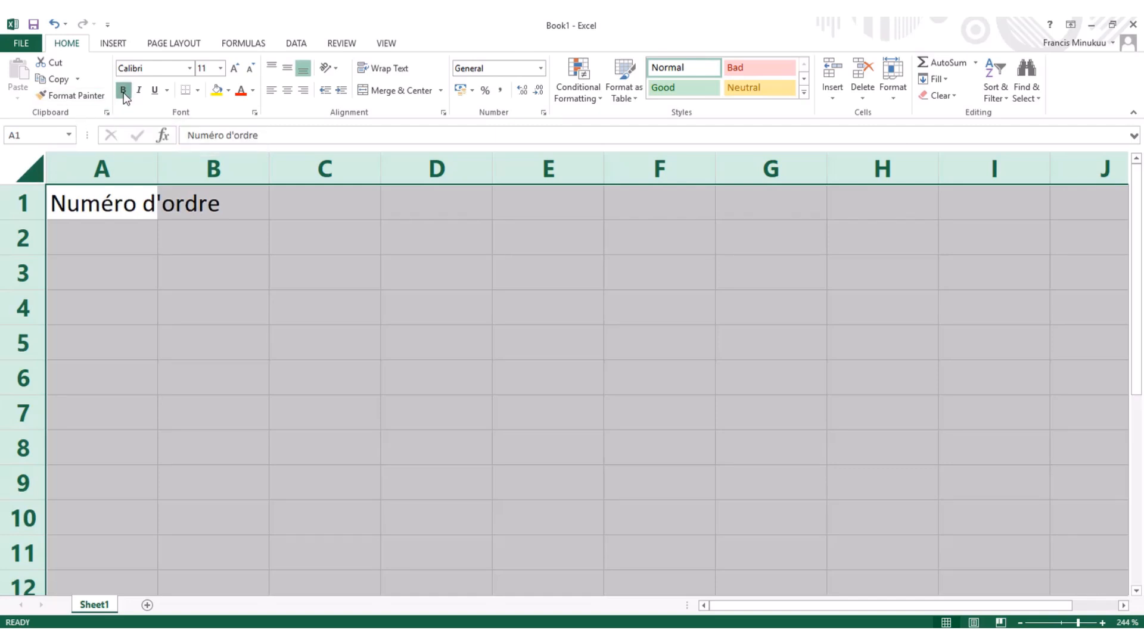
pyautogui.click(124, 91)
pyautogui.click(123, 91)
pyautogui.click(123, 91)
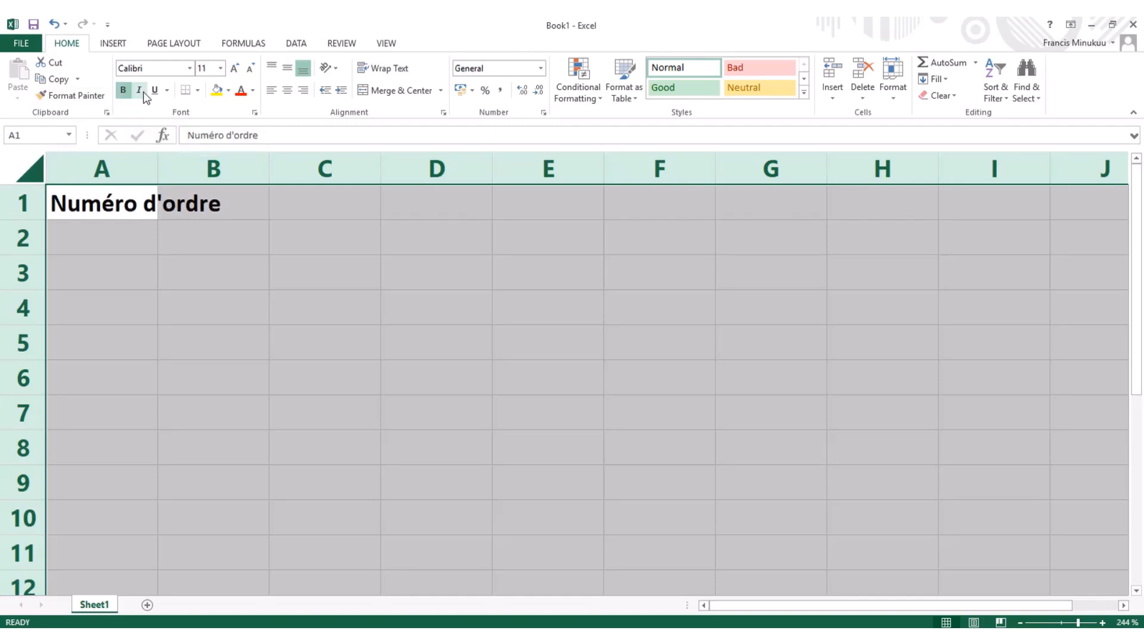
pyautogui.click(140, 91)
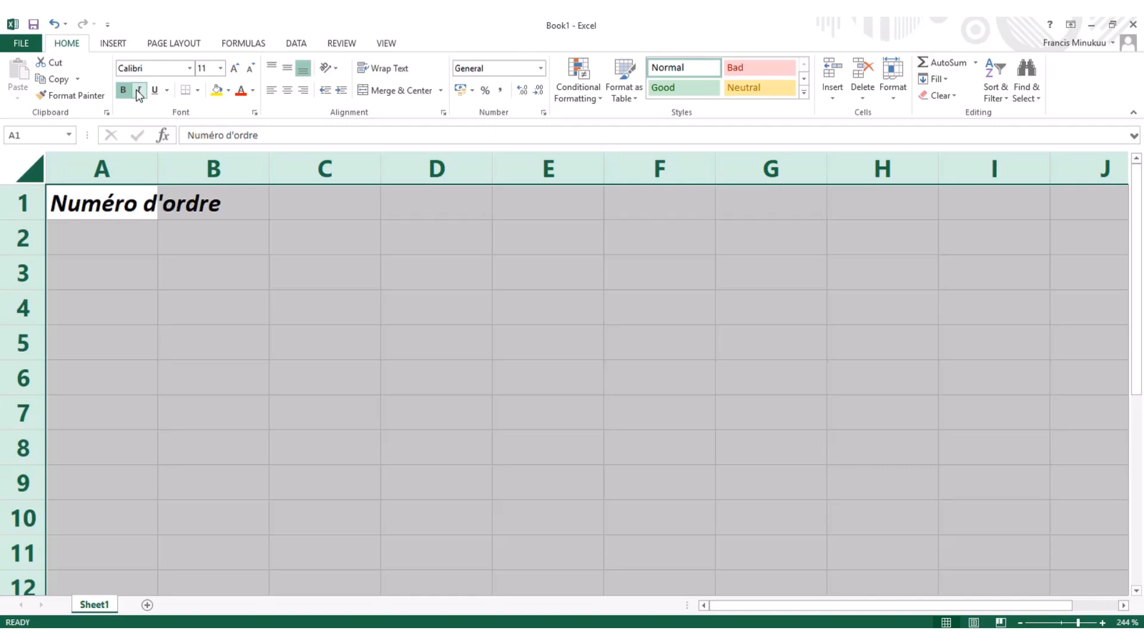
pyautogui.click(137, 91)
pyautogui.click(124, 90)
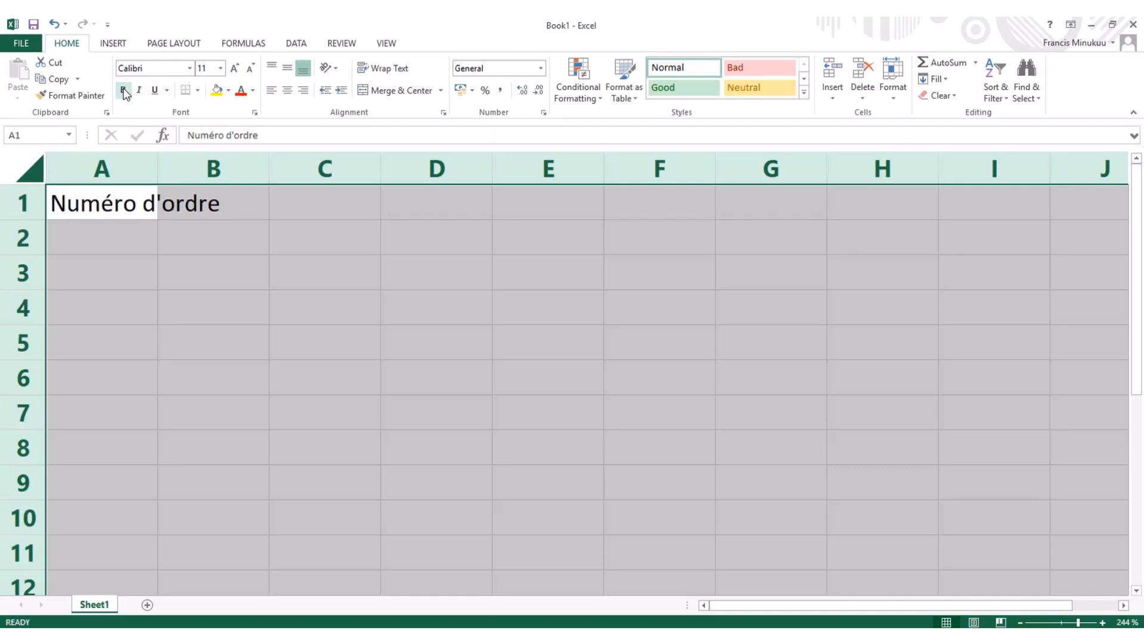
pyautogui.click(123, 90)
pyautogui.click(115, 209)
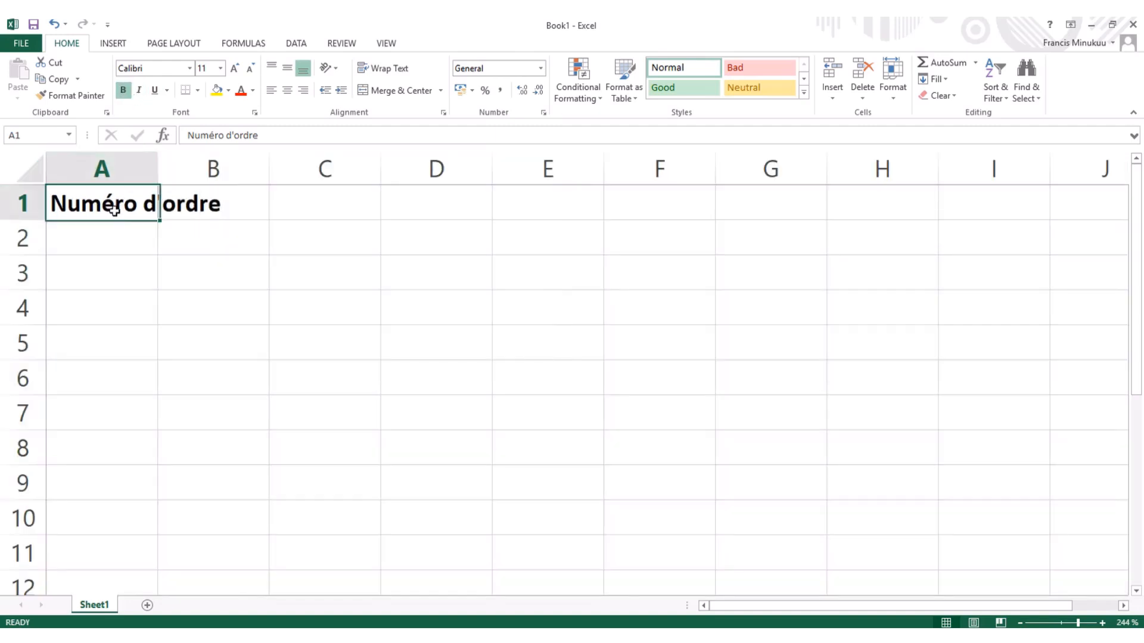
pyautogui.click(34, 172)
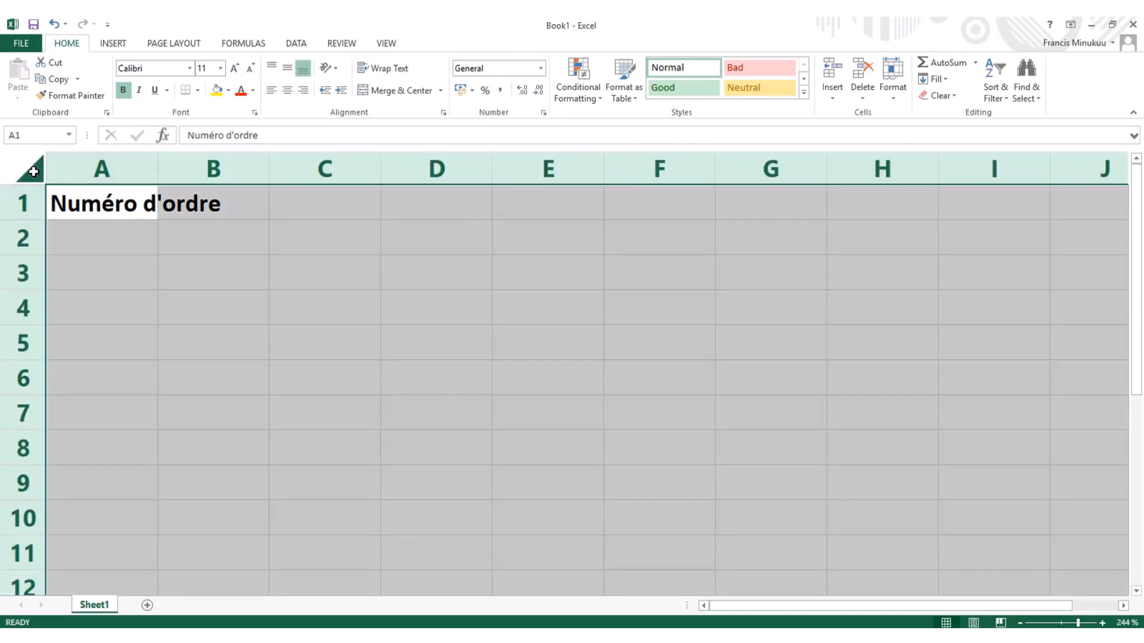
pyautogui.click(130, 233)
pyautogui.click(109, 210)
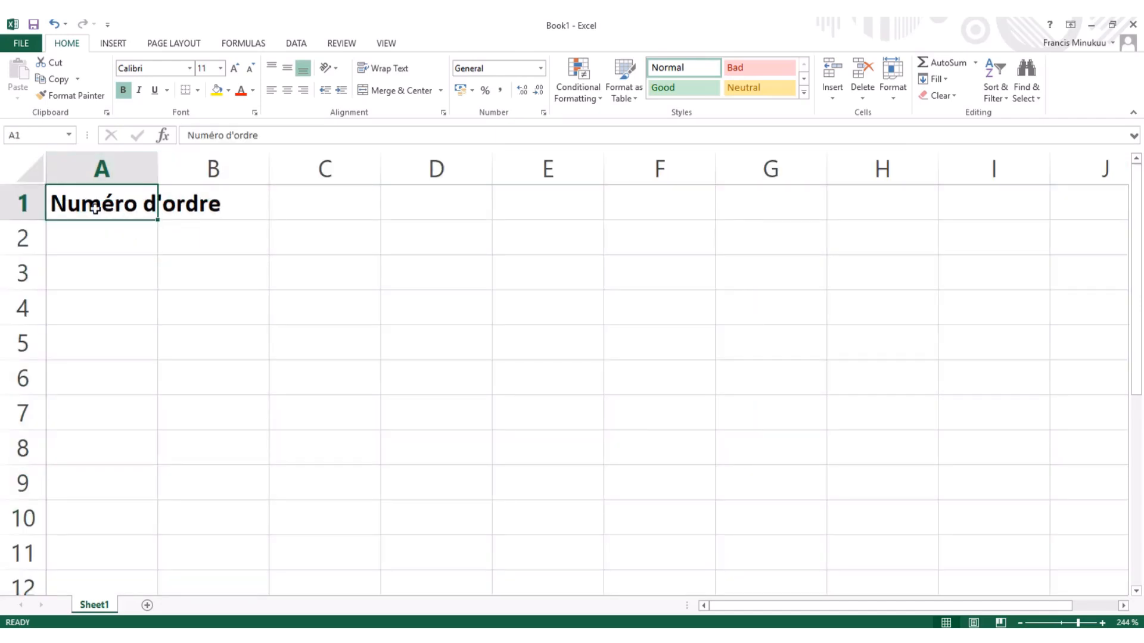
pyautogui.click(204, 232)
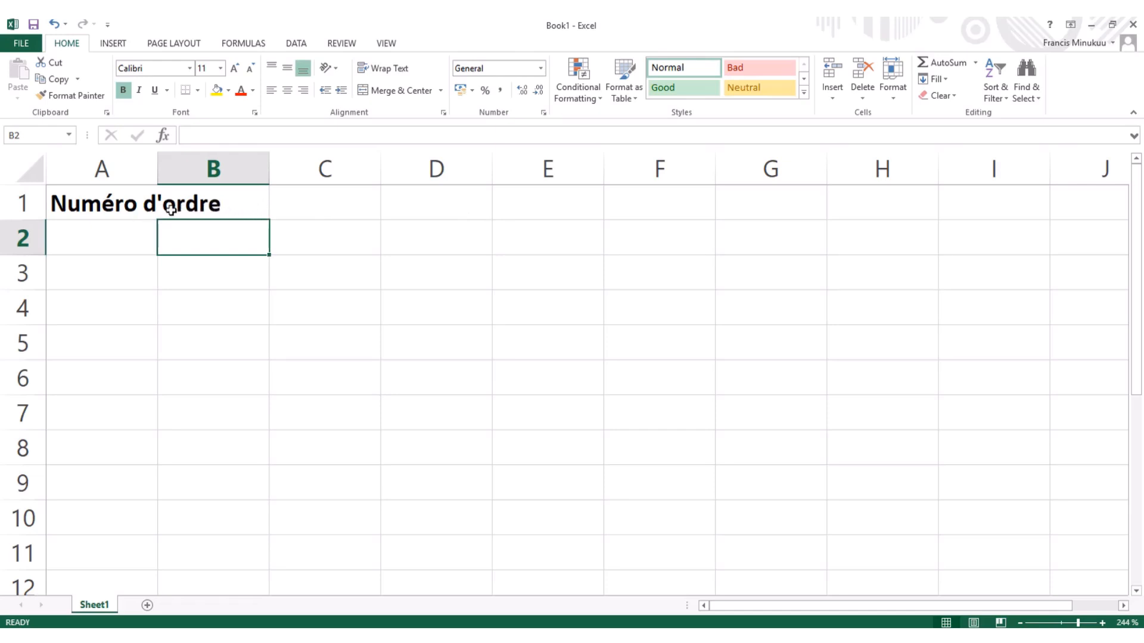
pyautogui.click(108, 204)
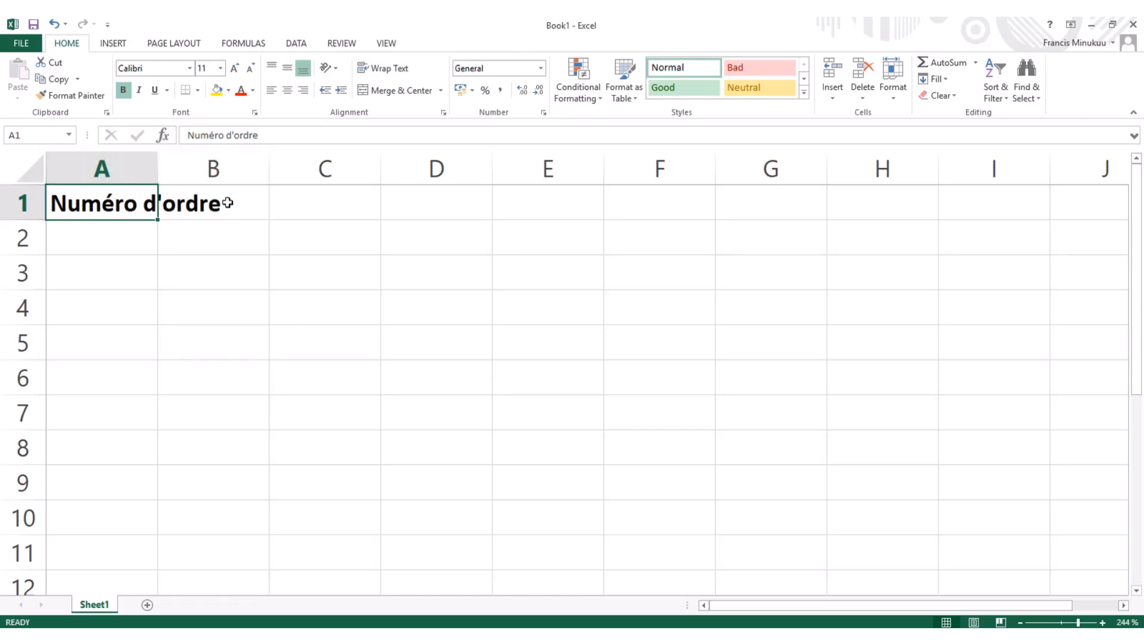
pyautogui.click(122, 266)
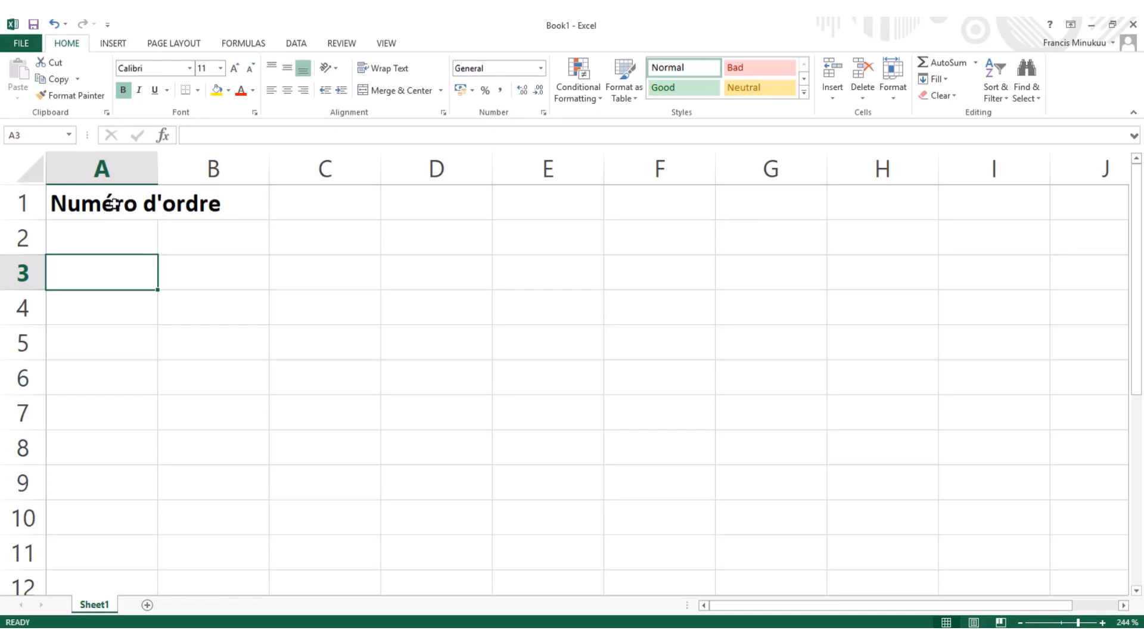
pyautogui.click(106, 235)
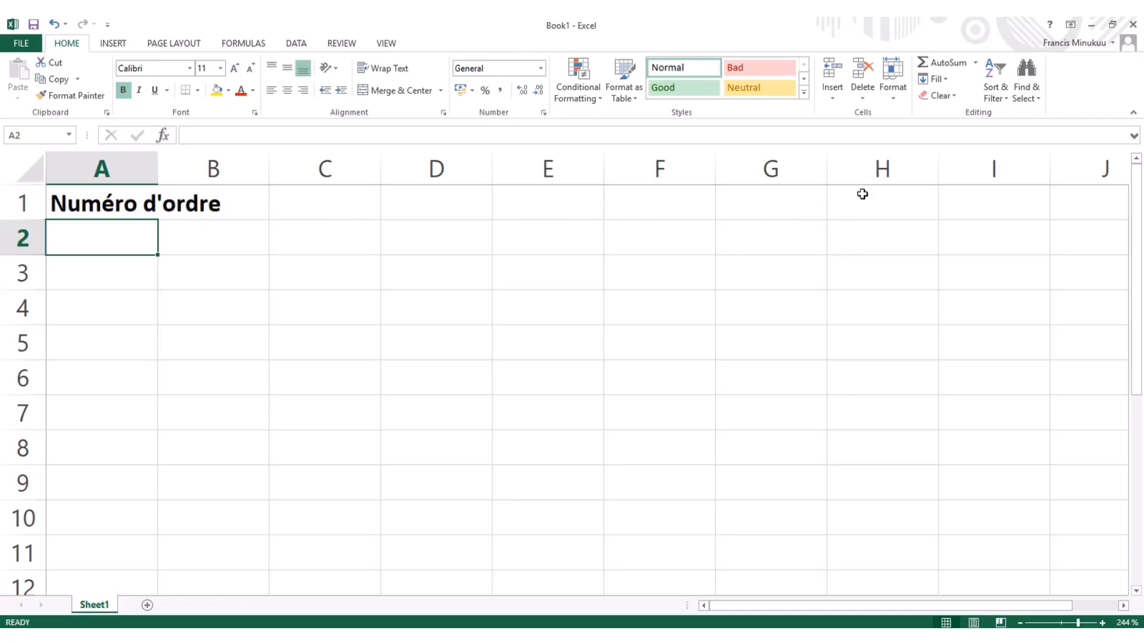
pyautogui.click(329, 297)
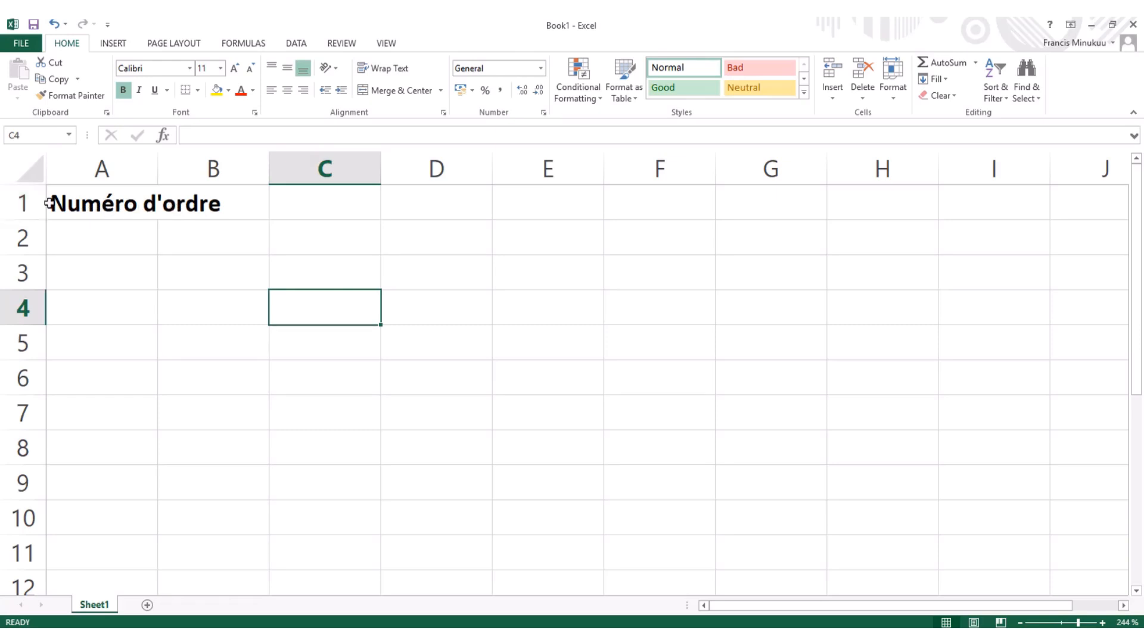
# Turn on text wrapping for the whole of row 1 so the heading fits inside its column.
pyautogui.click(12, 201)
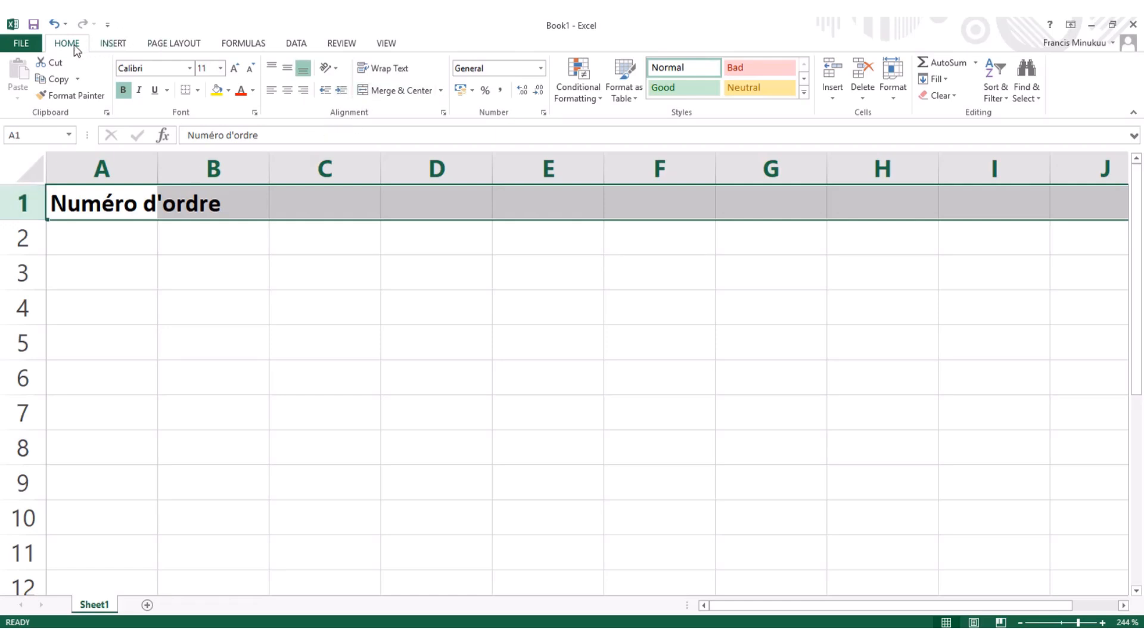
pyautogui.click(379, 71)
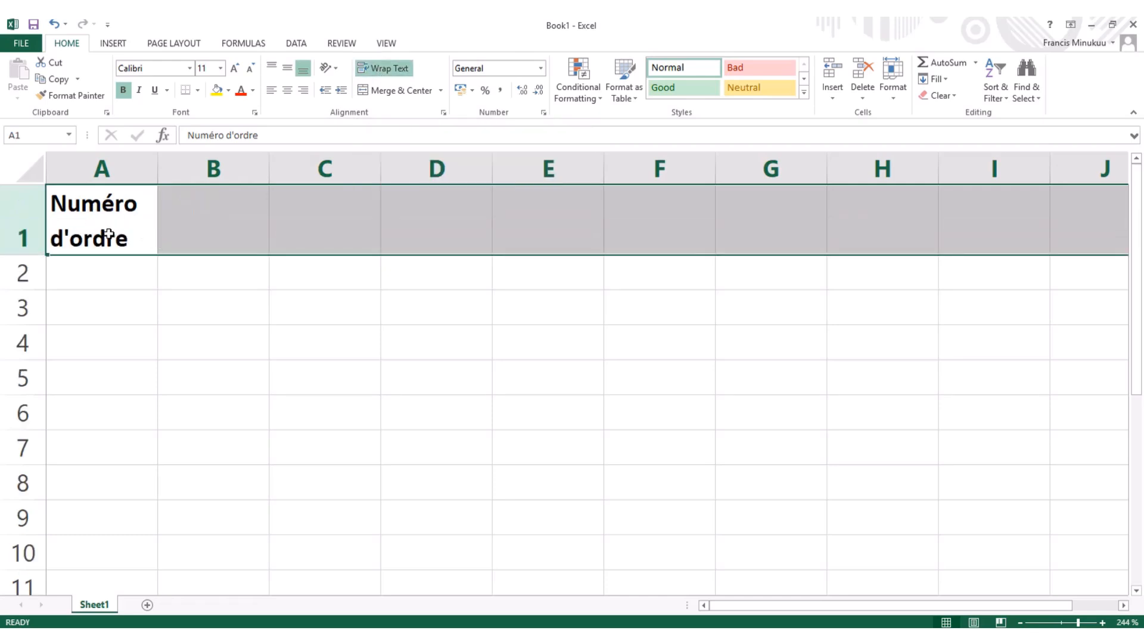
# Check the field list in the Word document and enter the heading "Prenom et nom" in cell B1 of the Excel sheet.
pyautogui.click(192, 274)
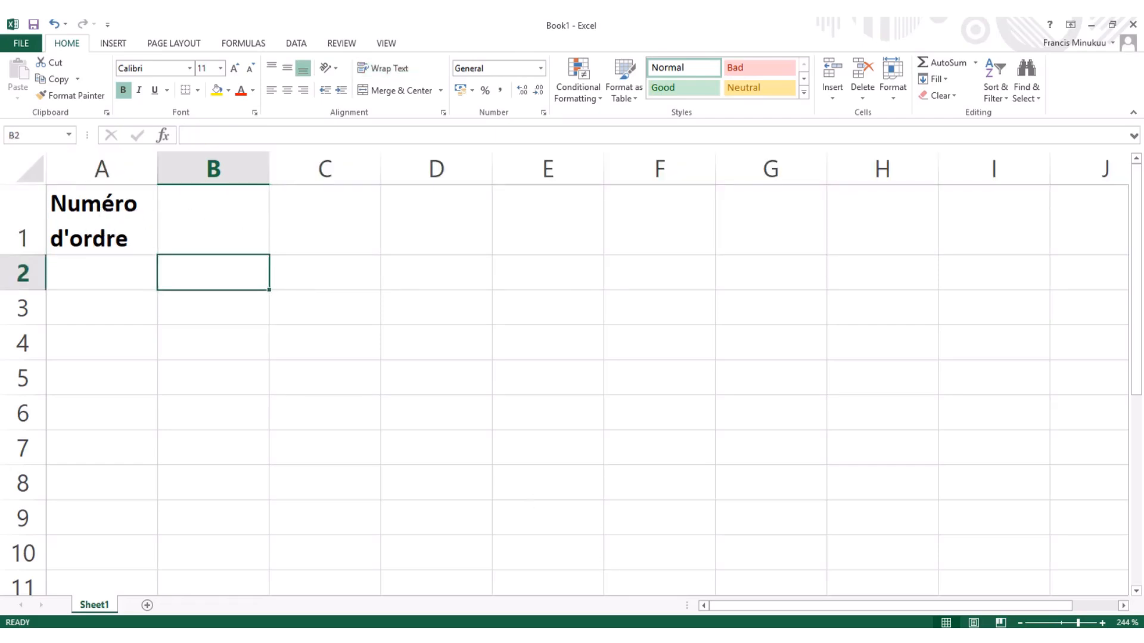
pyautogui.click(615, 637)
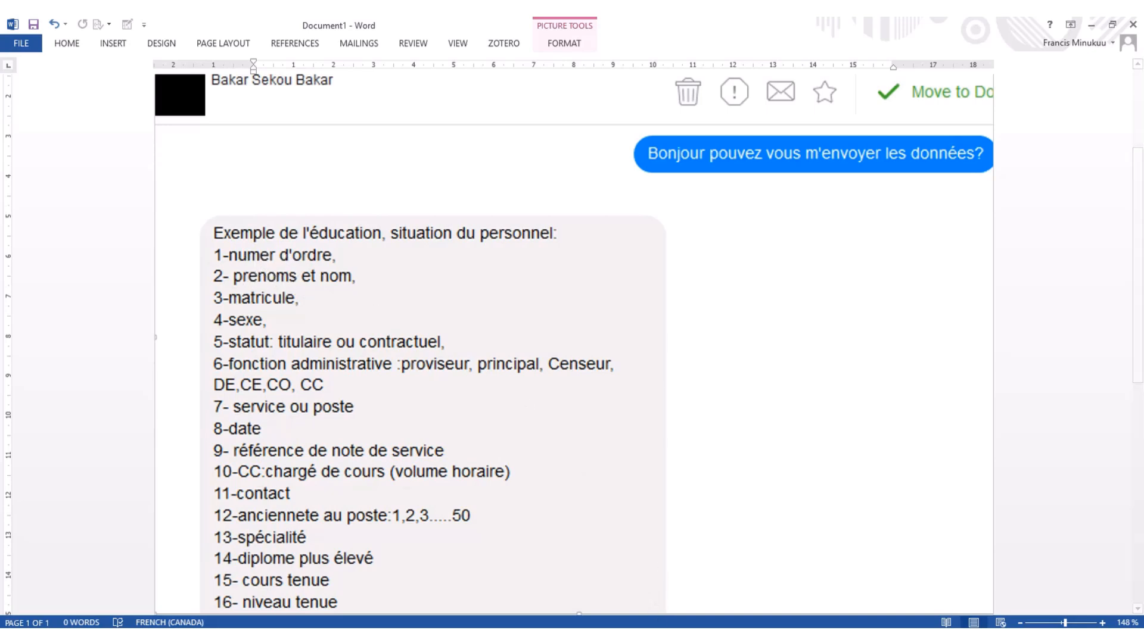
pyautogui.hotkey('alt', 'Tab')
pyautogui.click(220, 221)
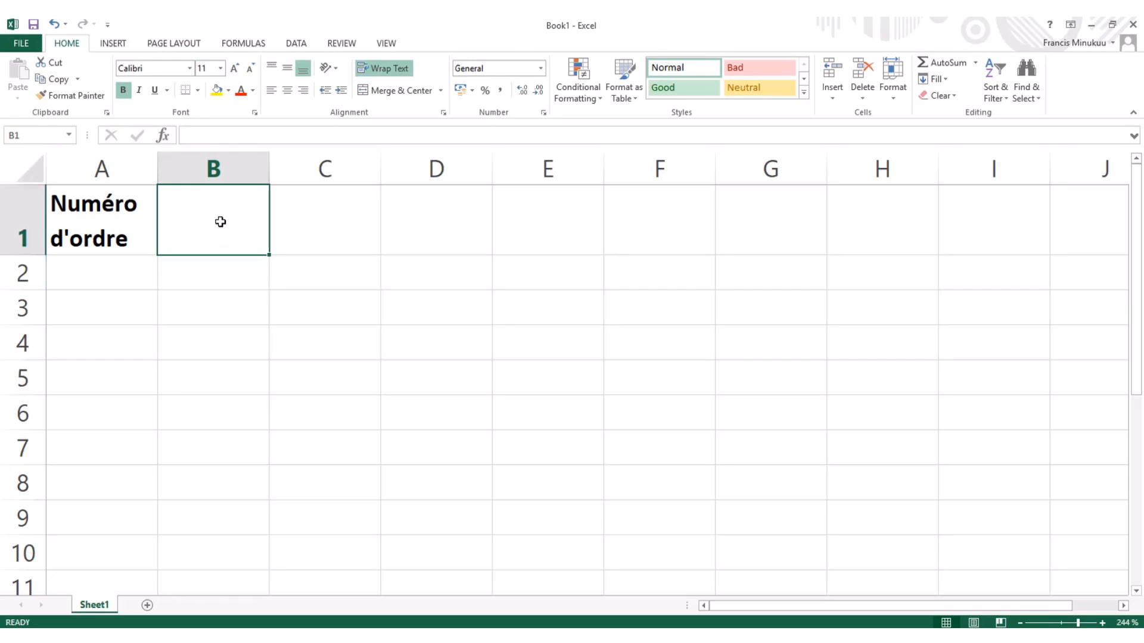
pyautogui.write('Pre')
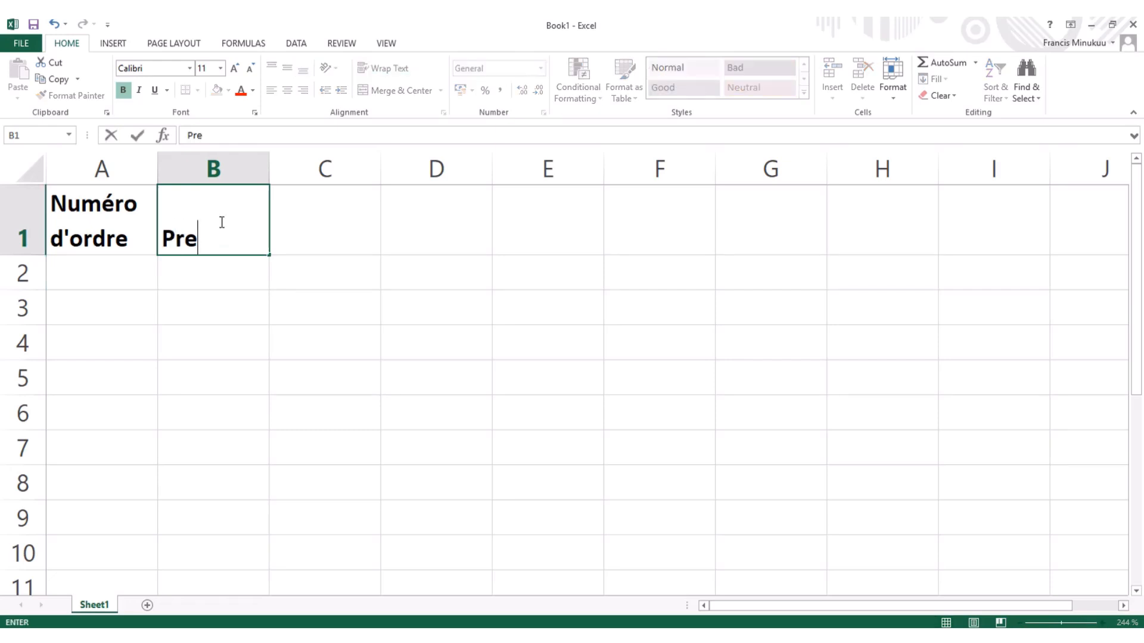
pyautogui.write('nom et nom')
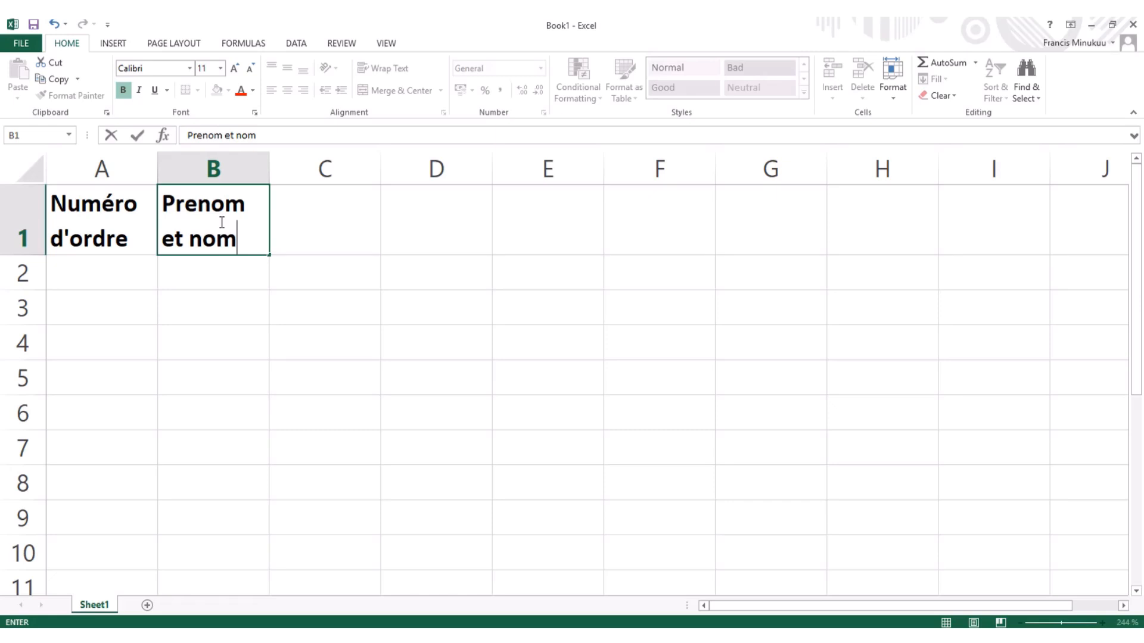
pyautogui.click(355, 349)
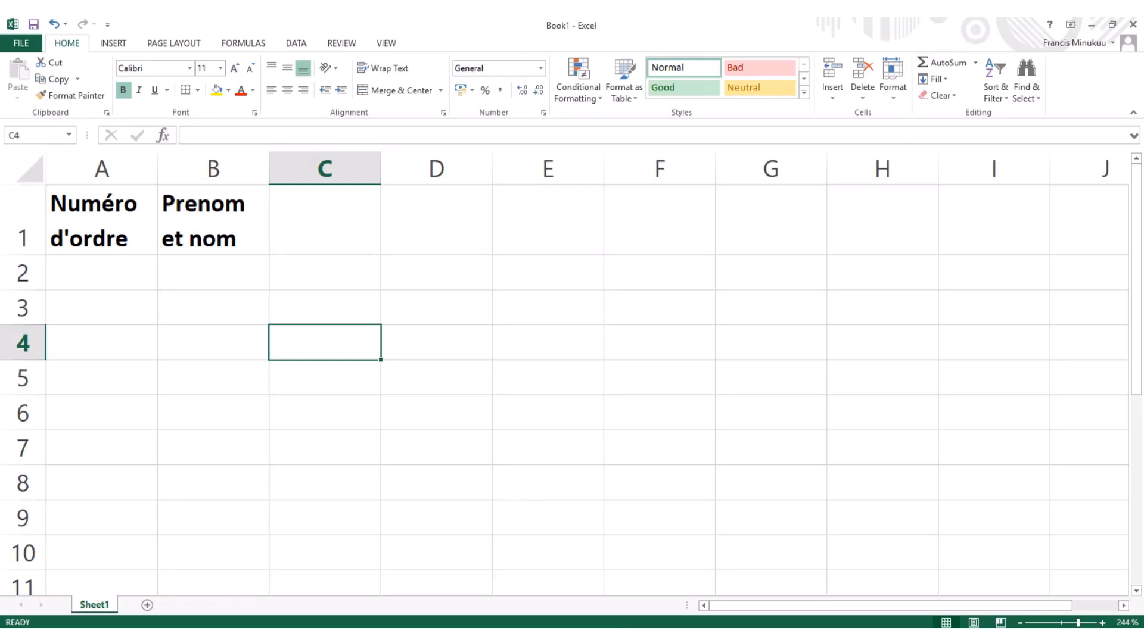
# Look up the third field in the Word list and enter the heading "Matricule" in cell C1 of the Excel sheet.
pyautogui.hotkey('alt', 'Tab')
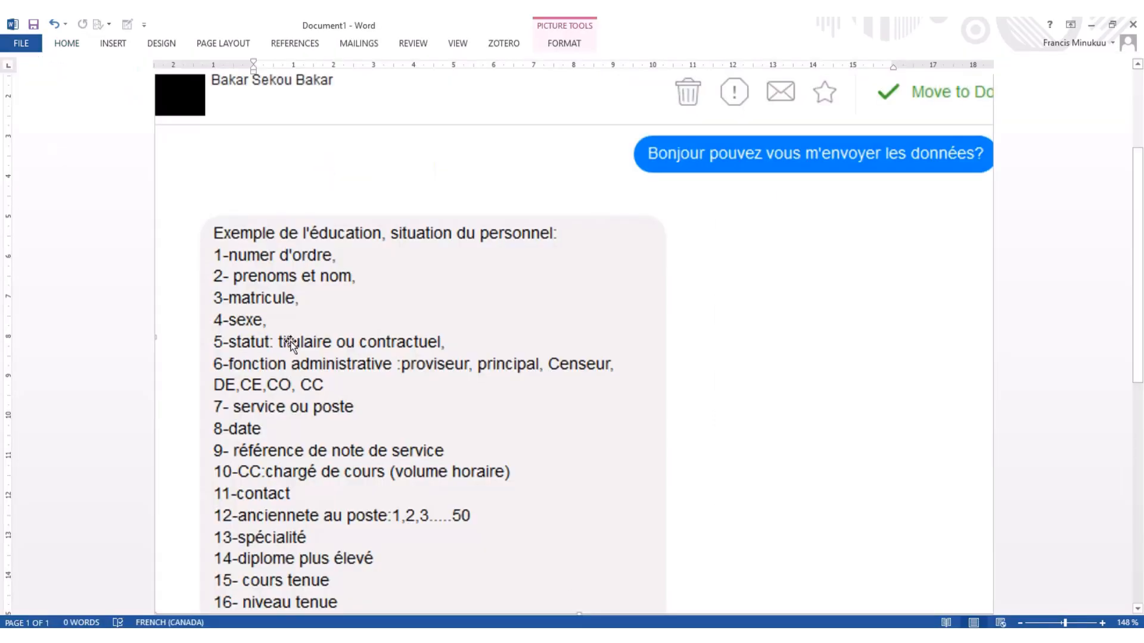
pyautogui.scroll(-1, 382, 337)
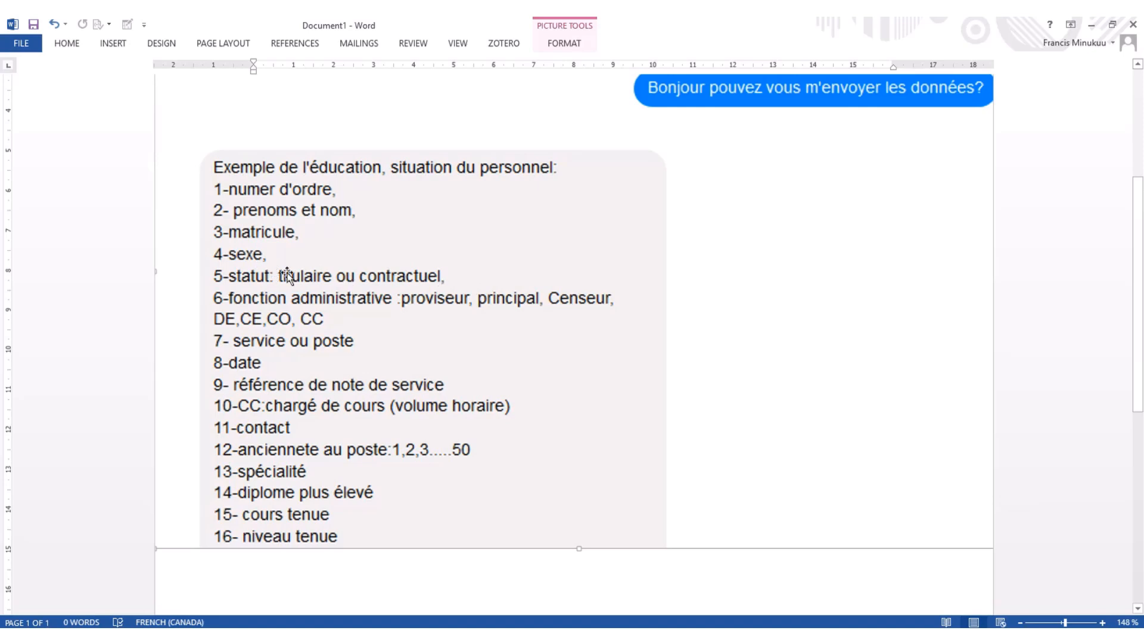
pyautogui.moveTo(650, 637)
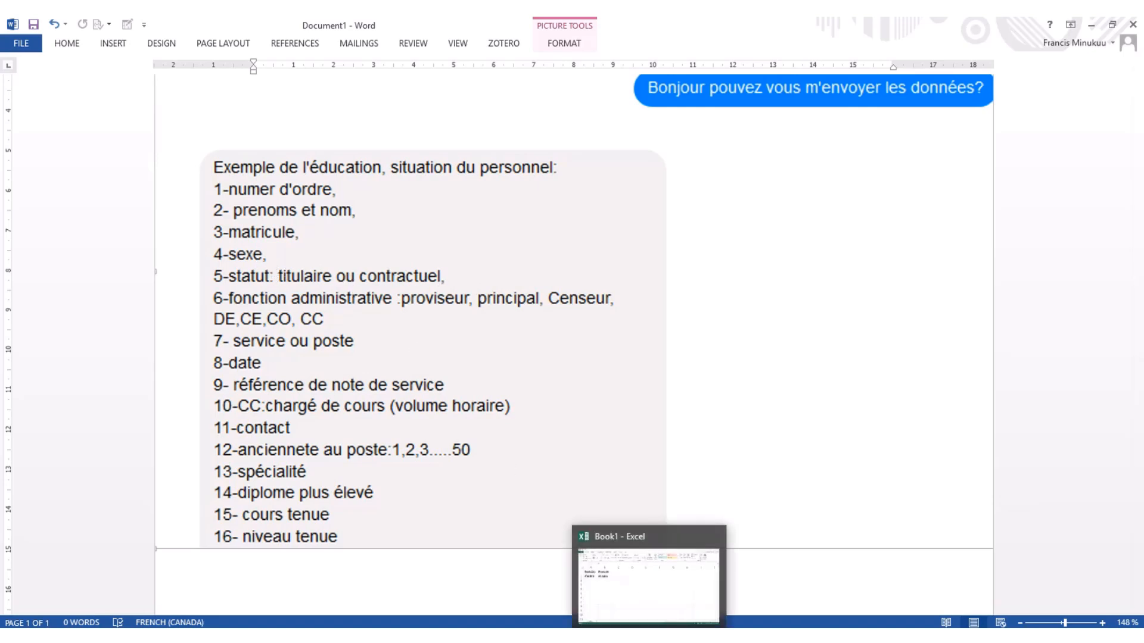
pyautogui.click(649, 636)
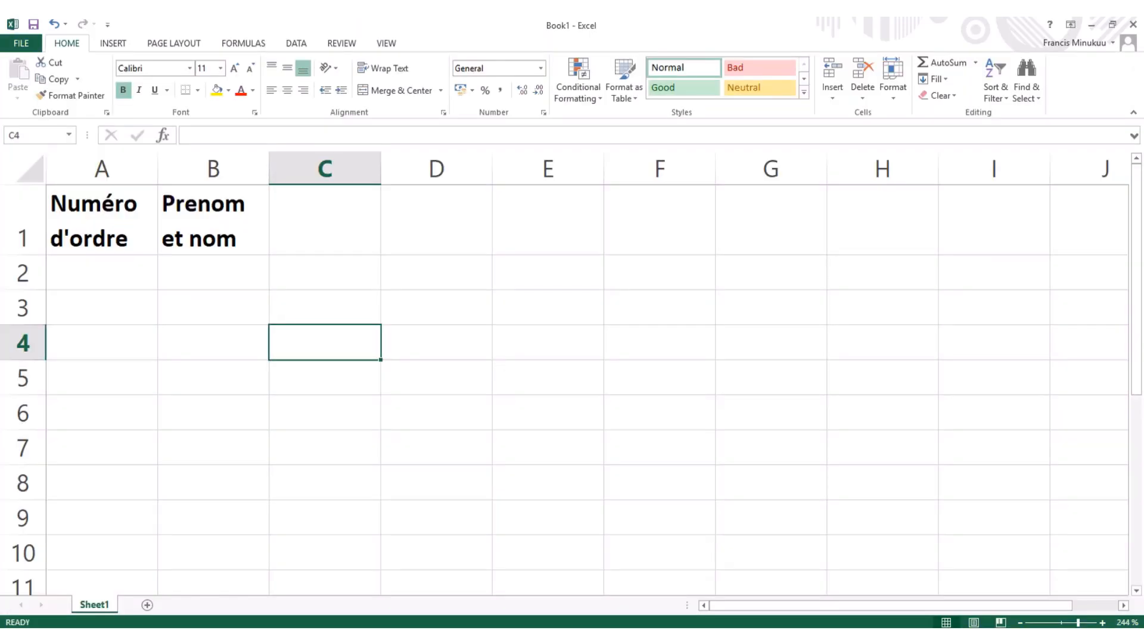
pyautogui.click(325, 232)
pyautogui.write('Ma')
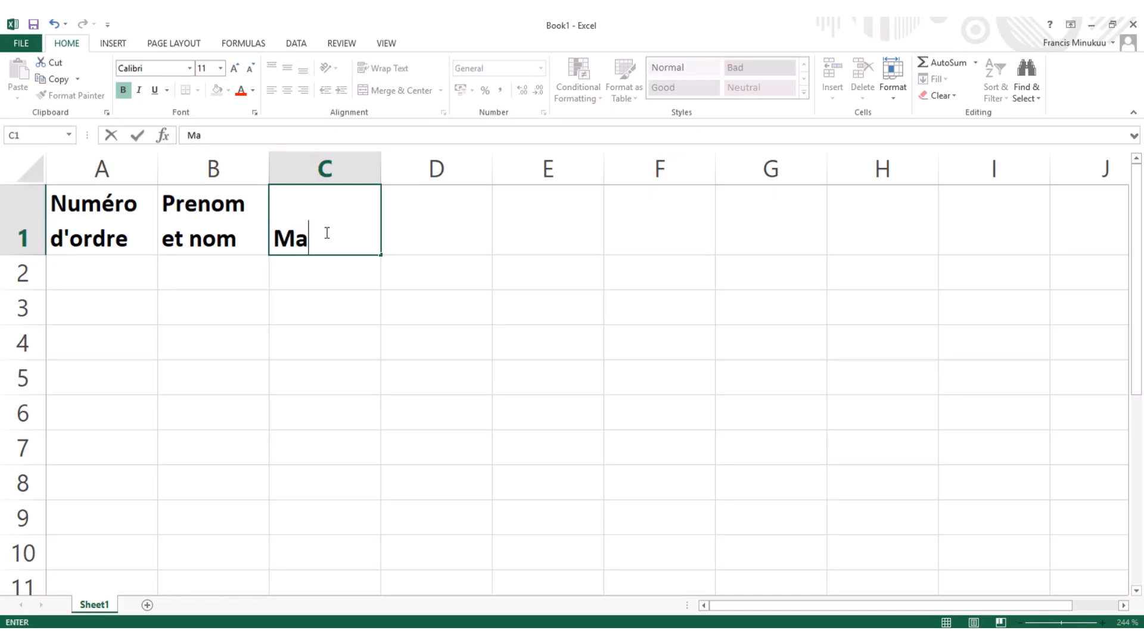
pyautogui.write('tricule')
pyautogui.click(451, 242)
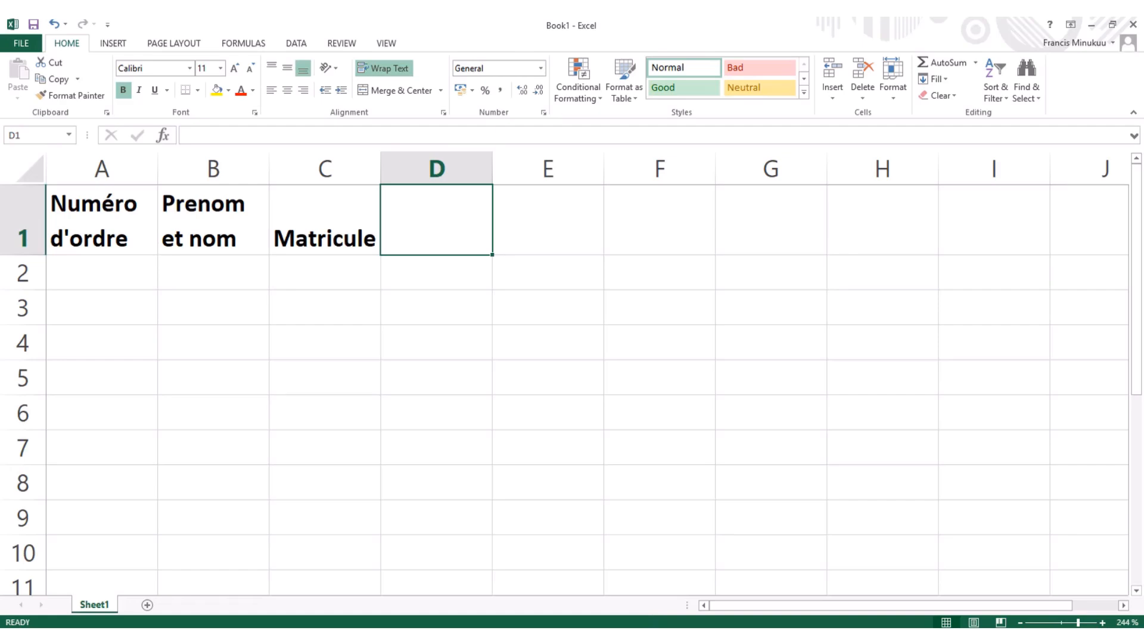
# Look up the fourth field in the Word list and enter the heading "Sexe" in cell D1 of the Excel sheet.
pyautogui.click(649, 638)
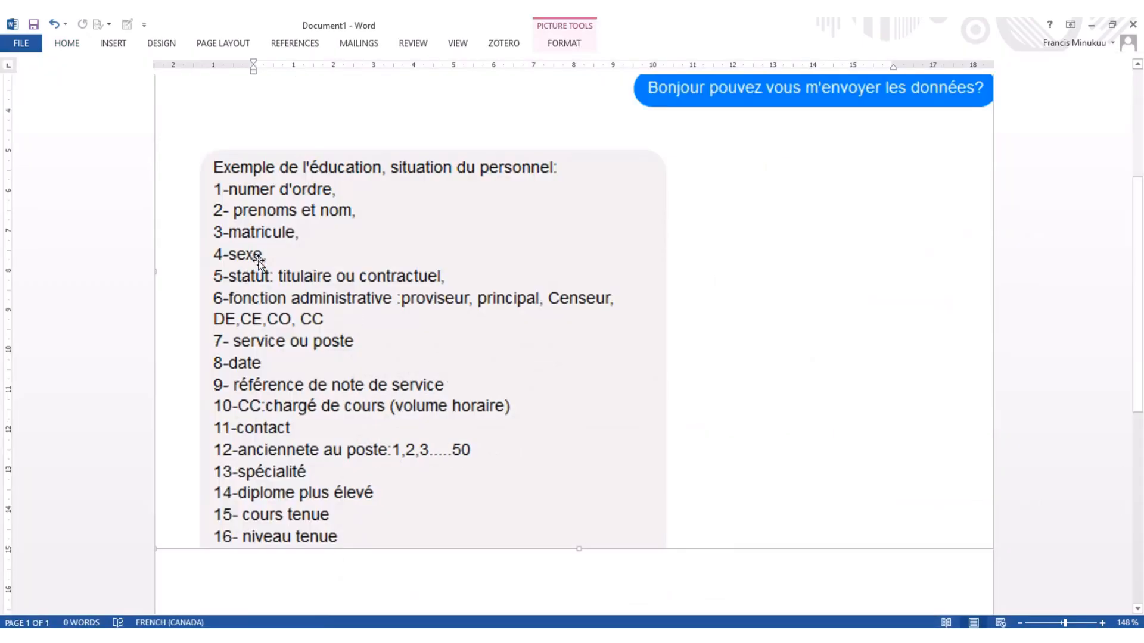
pyautogui.click(643, 637)
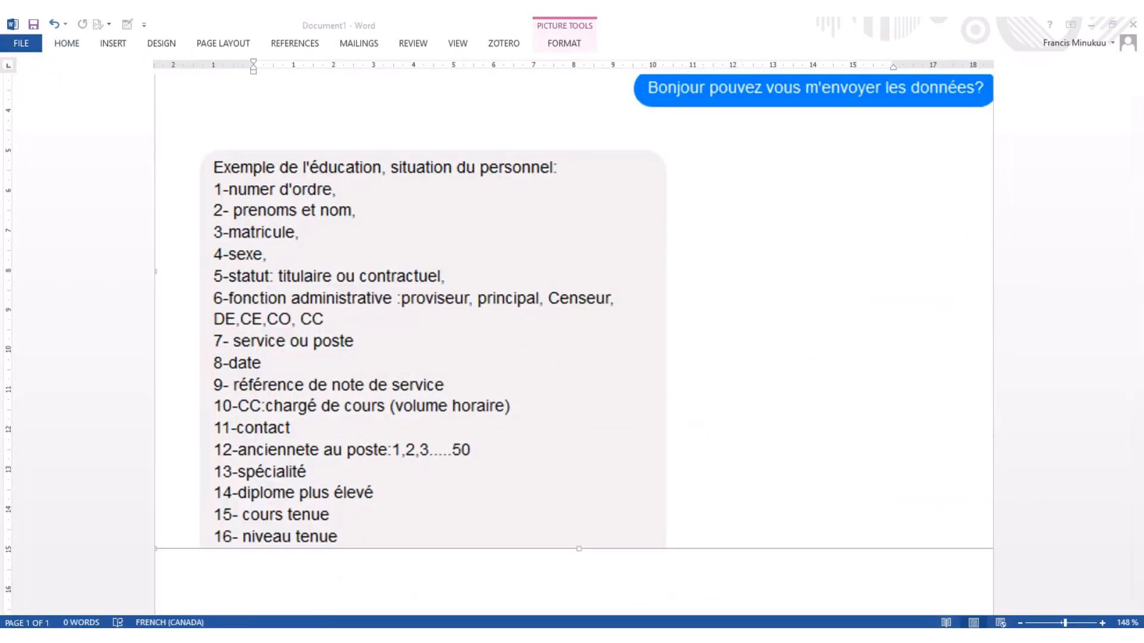
pyautogui.click(445, 226)
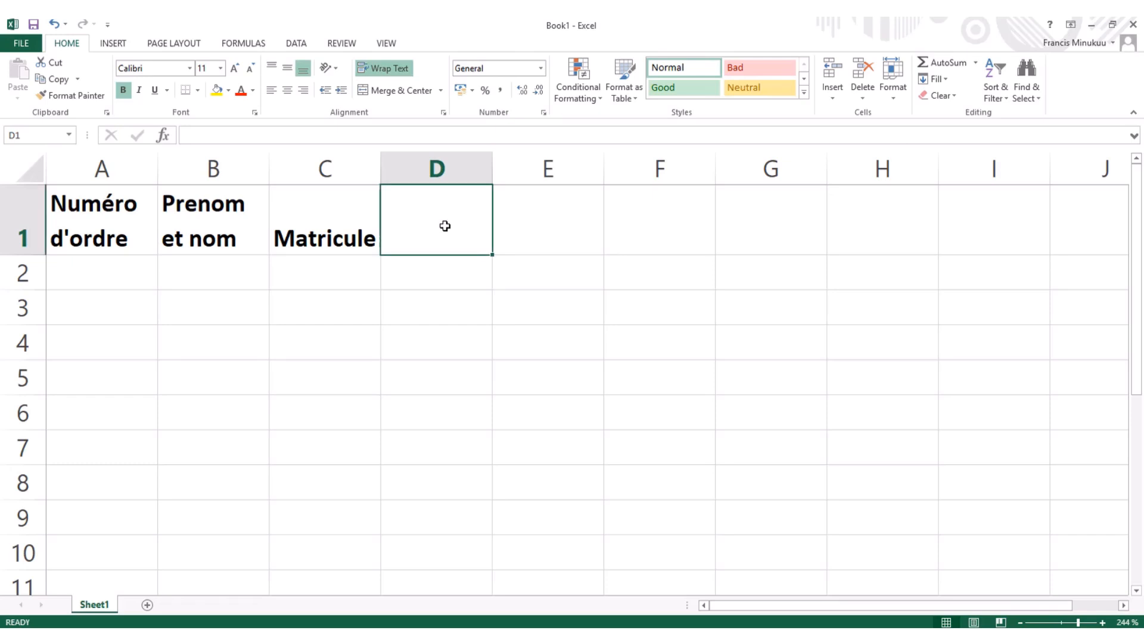
pyautogui.write('Sexe')
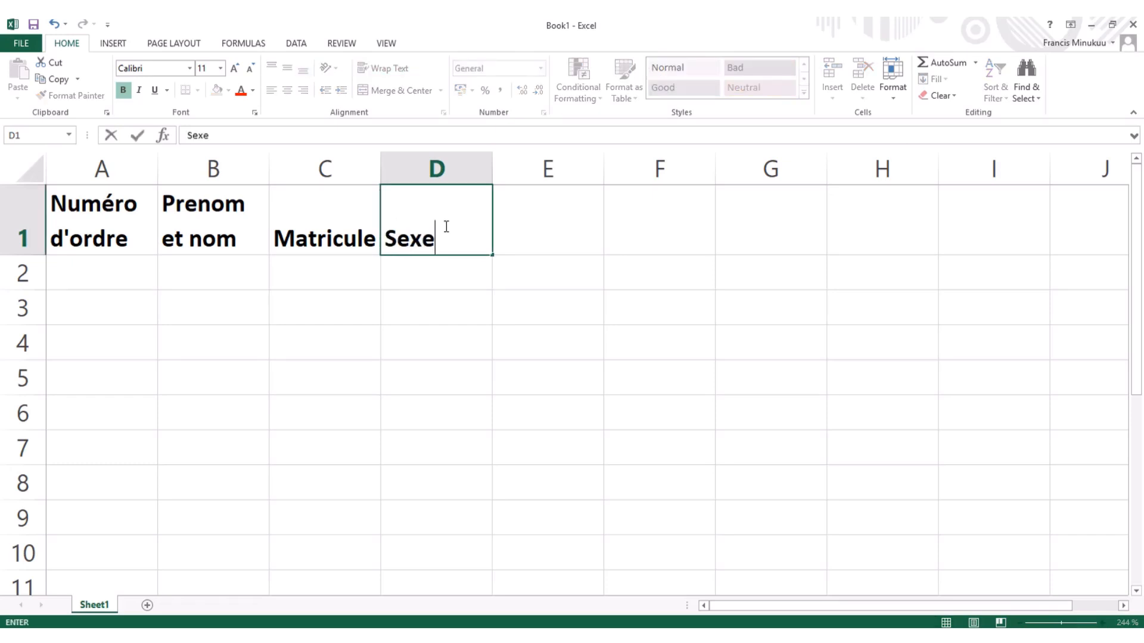
pyautogui.press('Return')
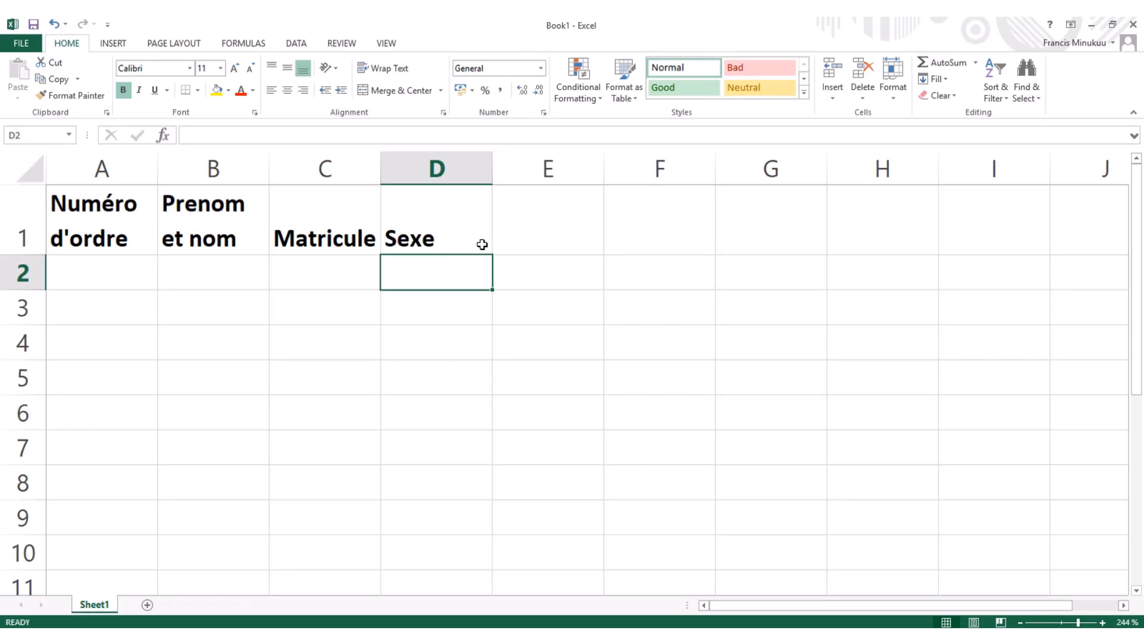
pyautogui.click(433, 227)
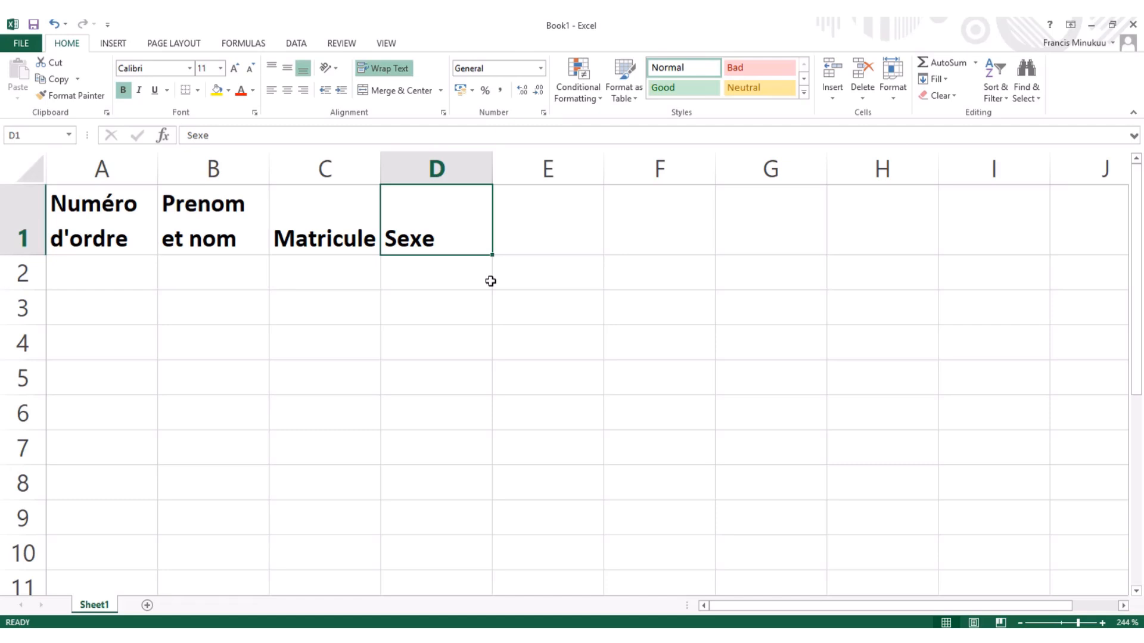
pyautogui.click(449, 275)
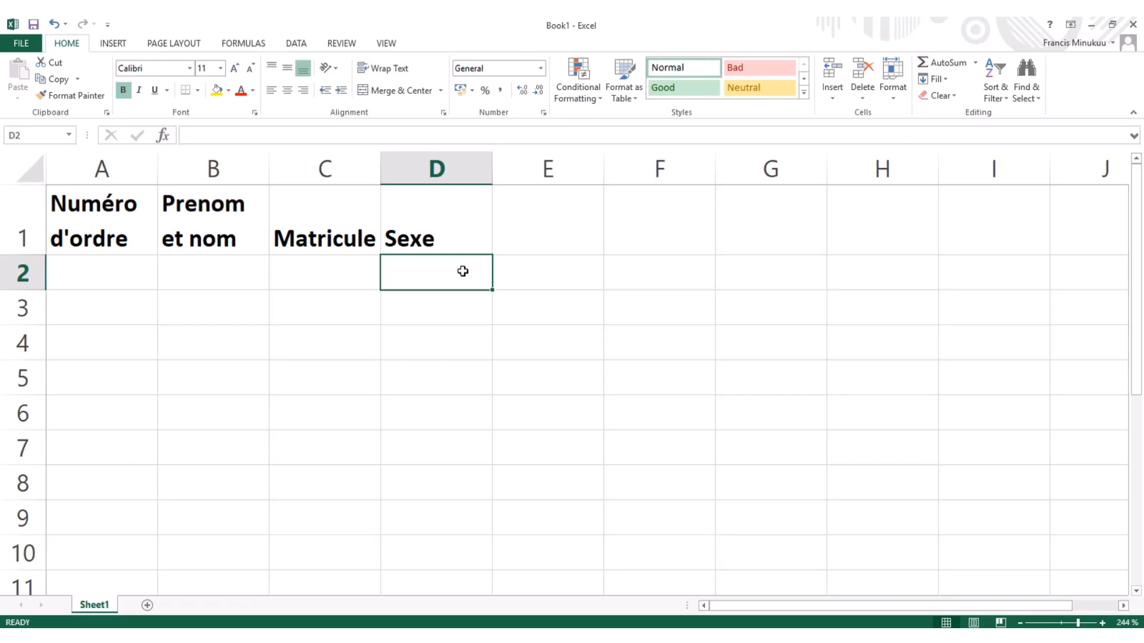
pyautogui.click(459, 299)
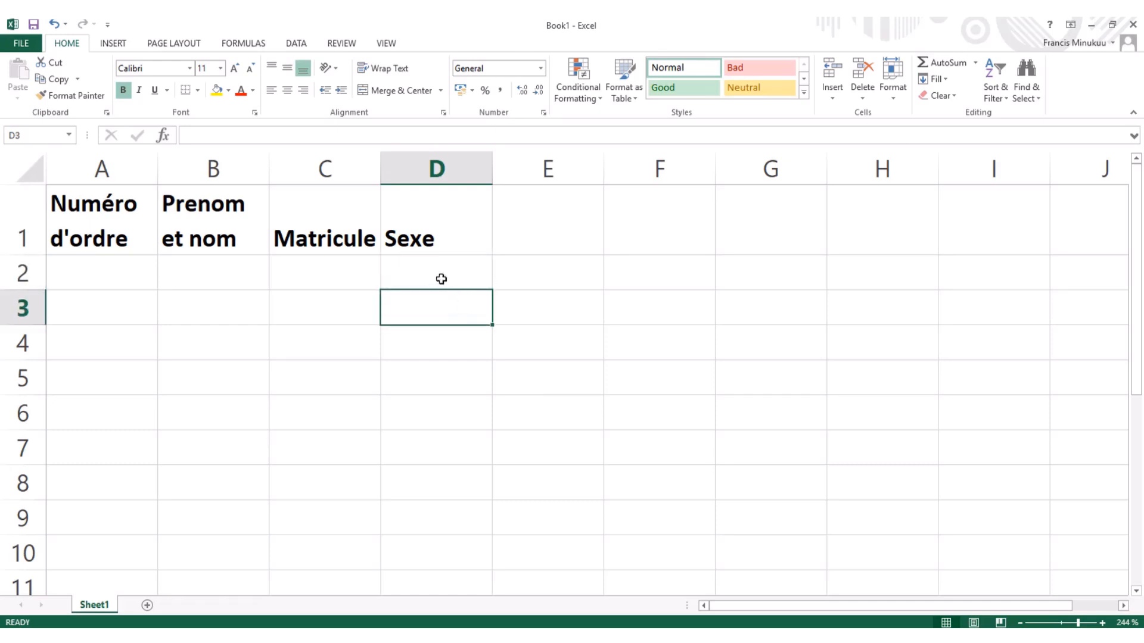
pyautogui.click(441, 279)
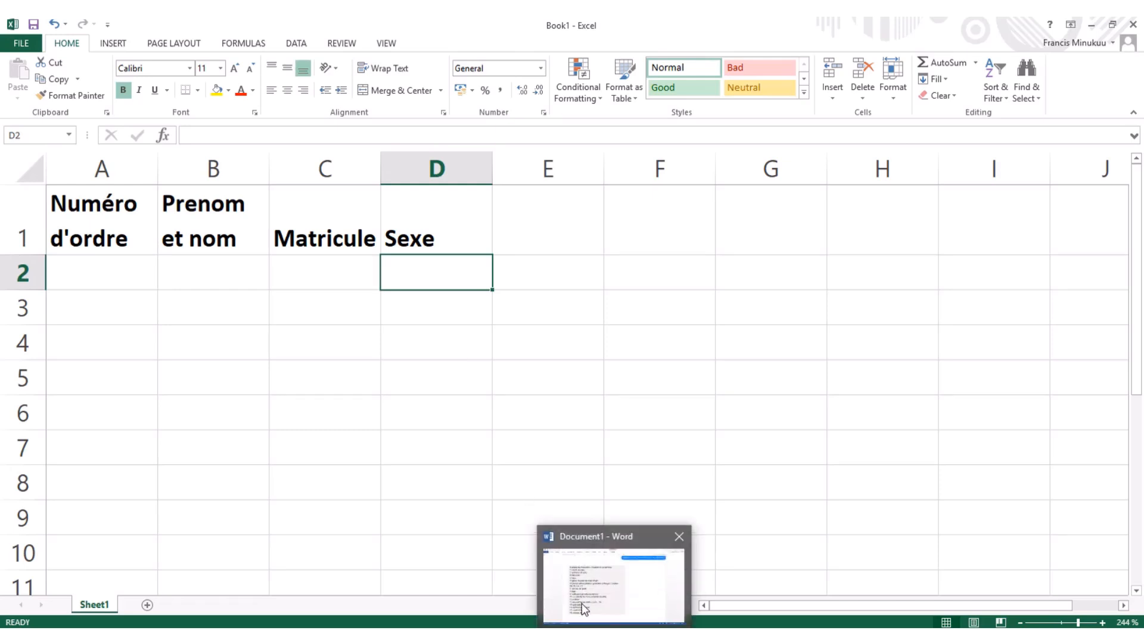
pyautogui.click(581, 603)
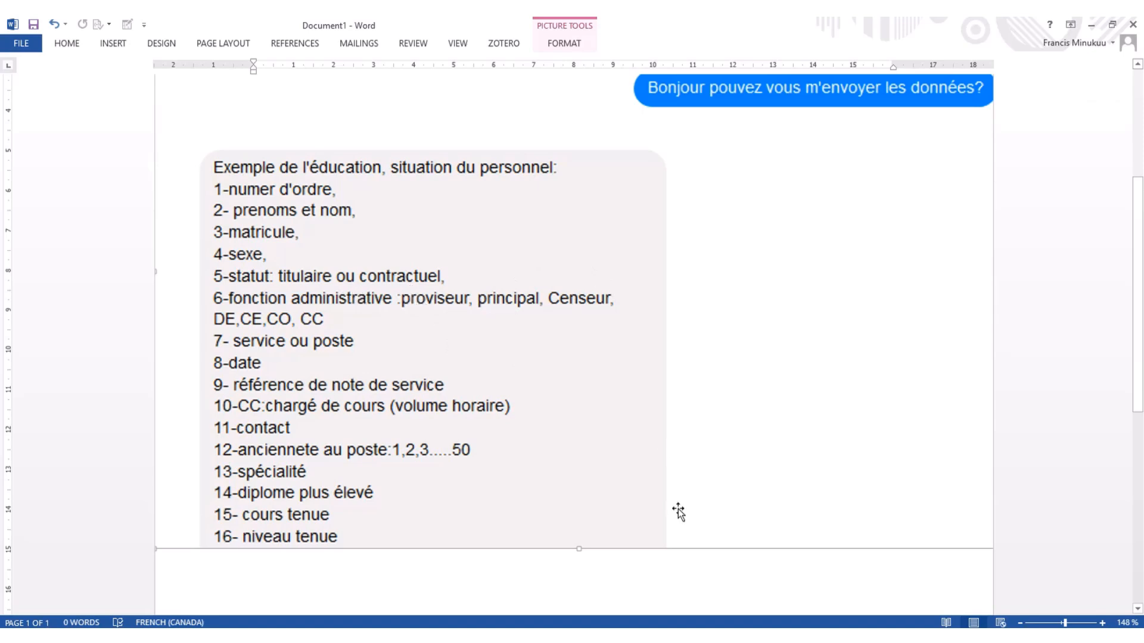
pyautogui.click(643, 635)
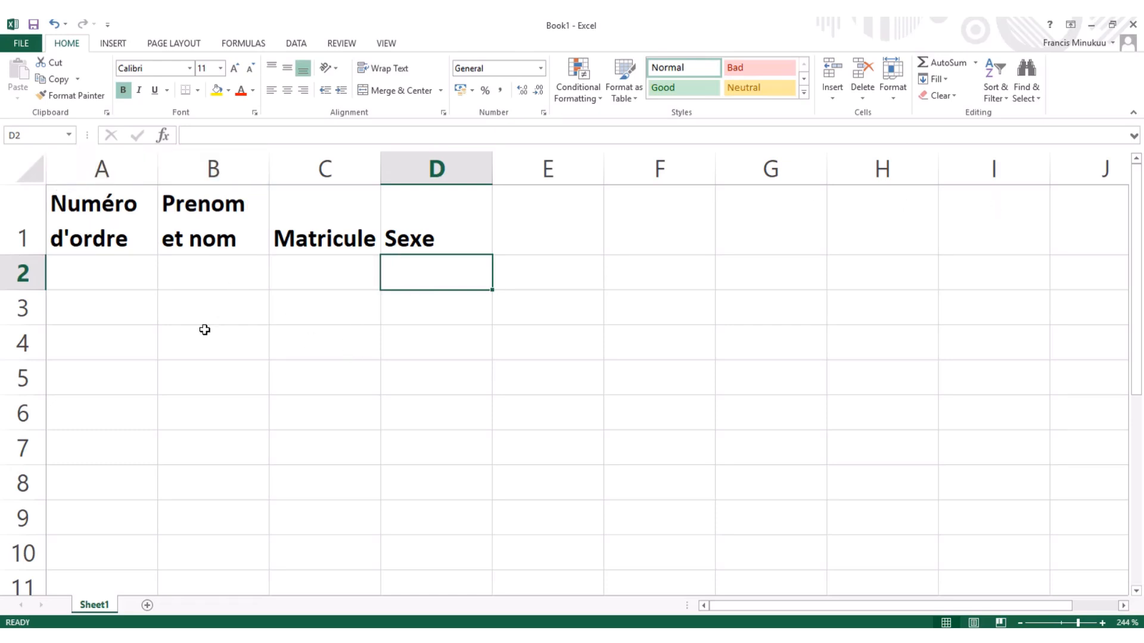
# Center the contents of all cells in the sheet horizontally.
pyautogui.click(34, 172)
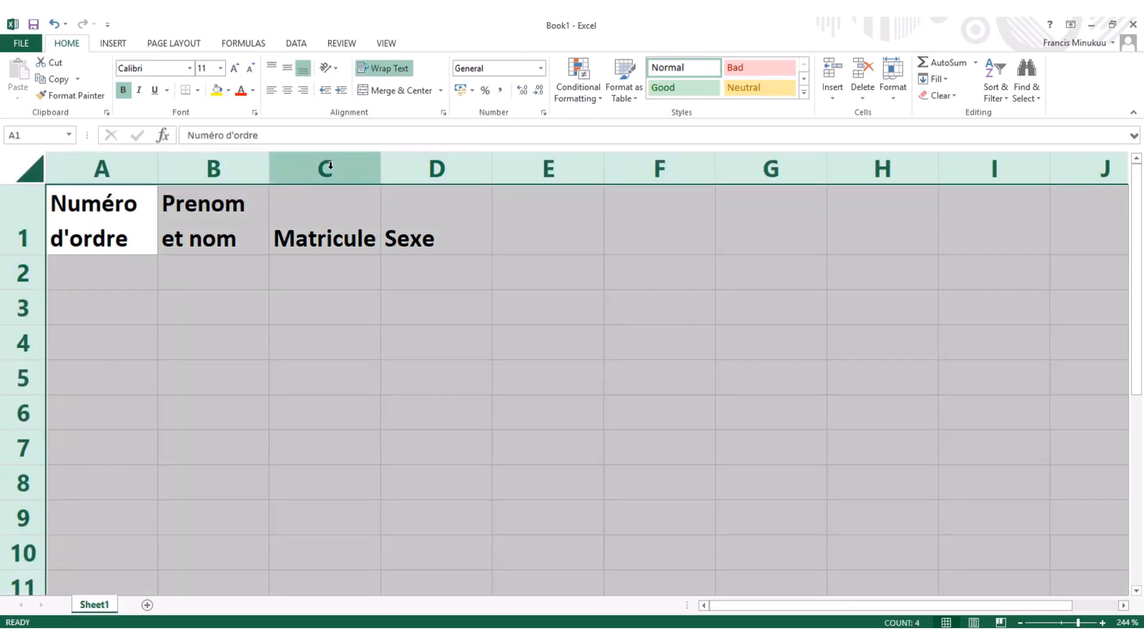
pyautogui.click(287, 90)
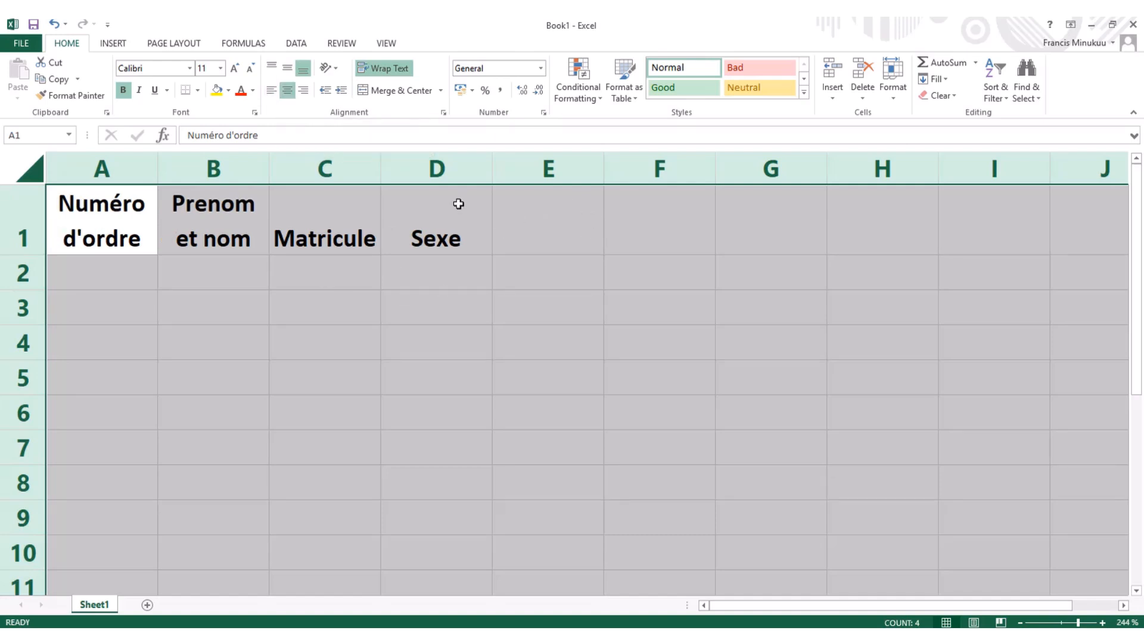
pyautogui.click(569, 225)
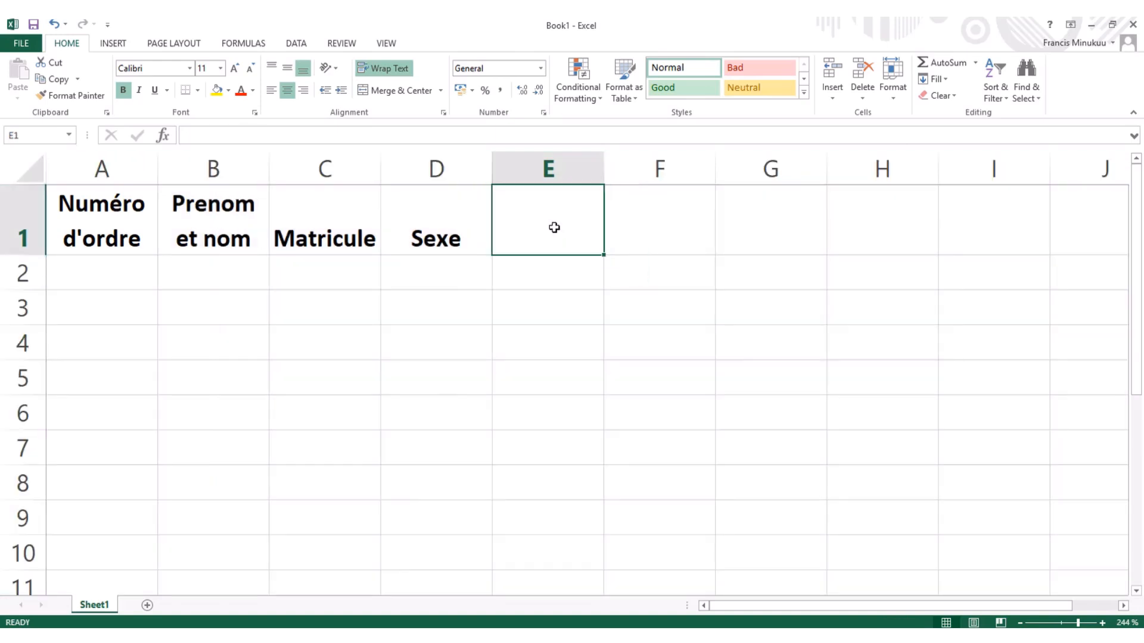
pyautogui.click(454, 271)
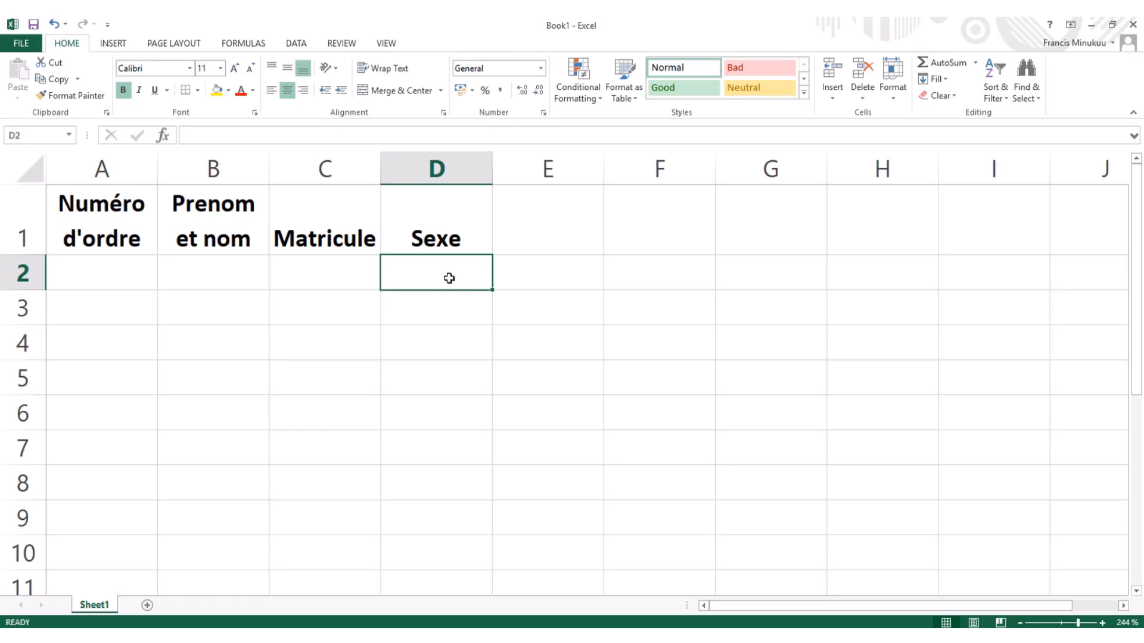
pyautogui.click(442, 311)
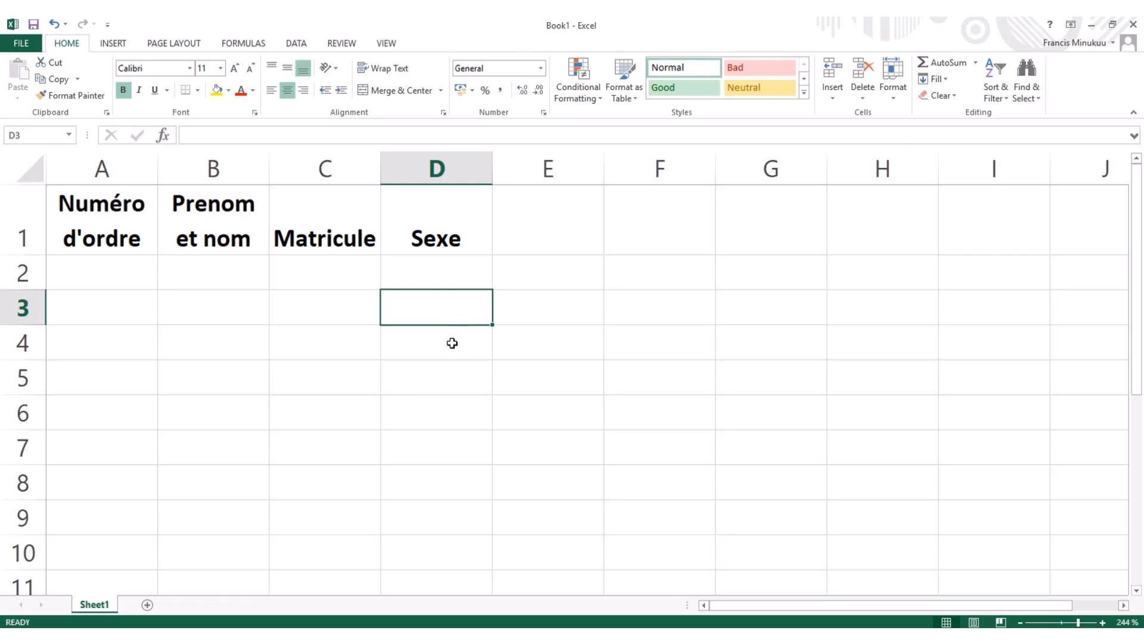
pyautogui.click(451, 276)
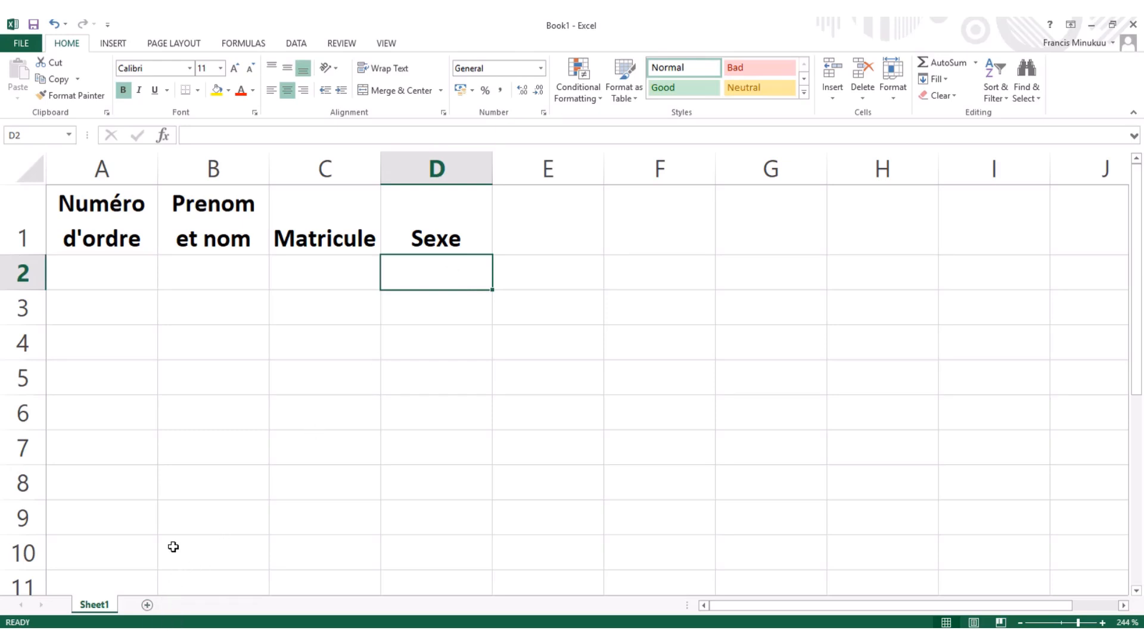
# Add a new worksheet with the gender options "Homme" in A1 and "Femme" in A2, and return to Sheet1.
pyautogui.click(147, 606)
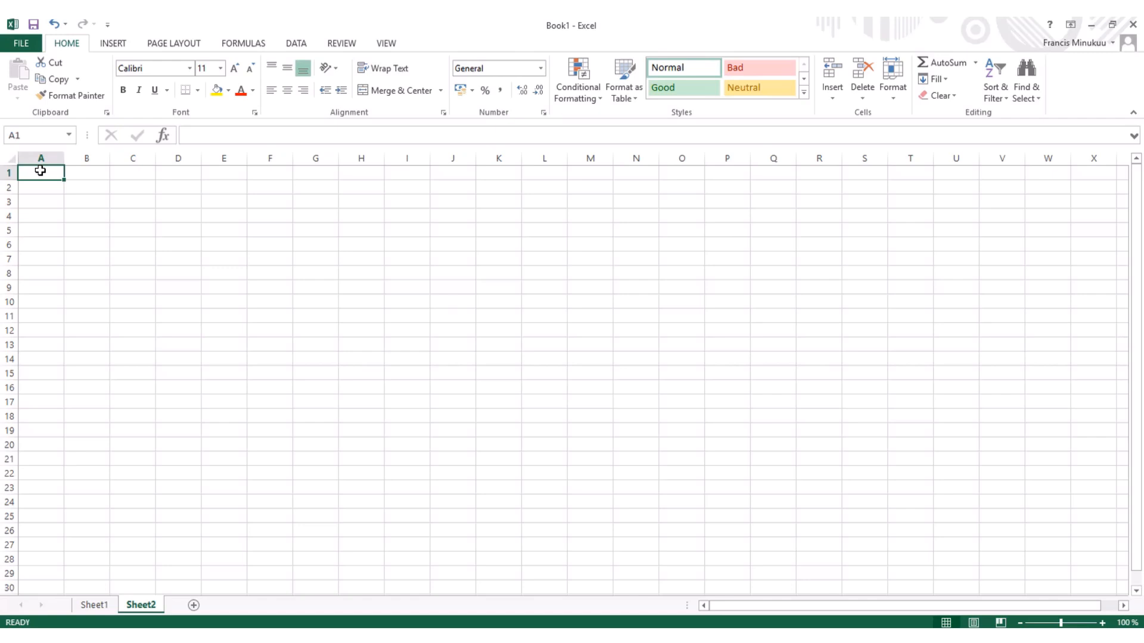
pyautogui.write('Homme')
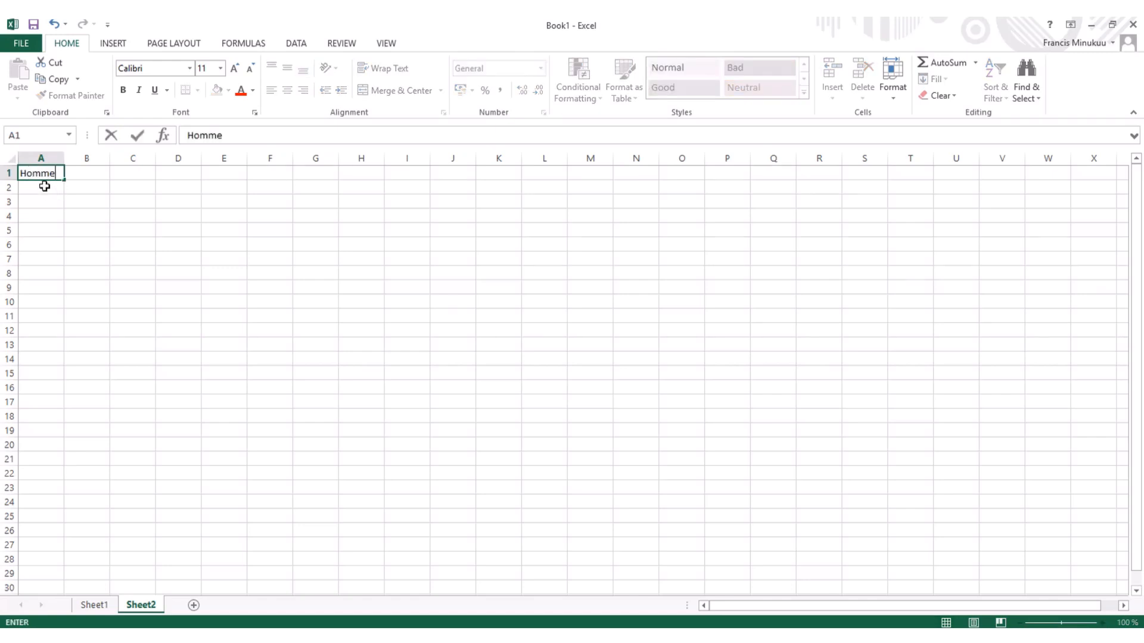
pyautogui.click(44, 186)
pyautogui.write('Femme')
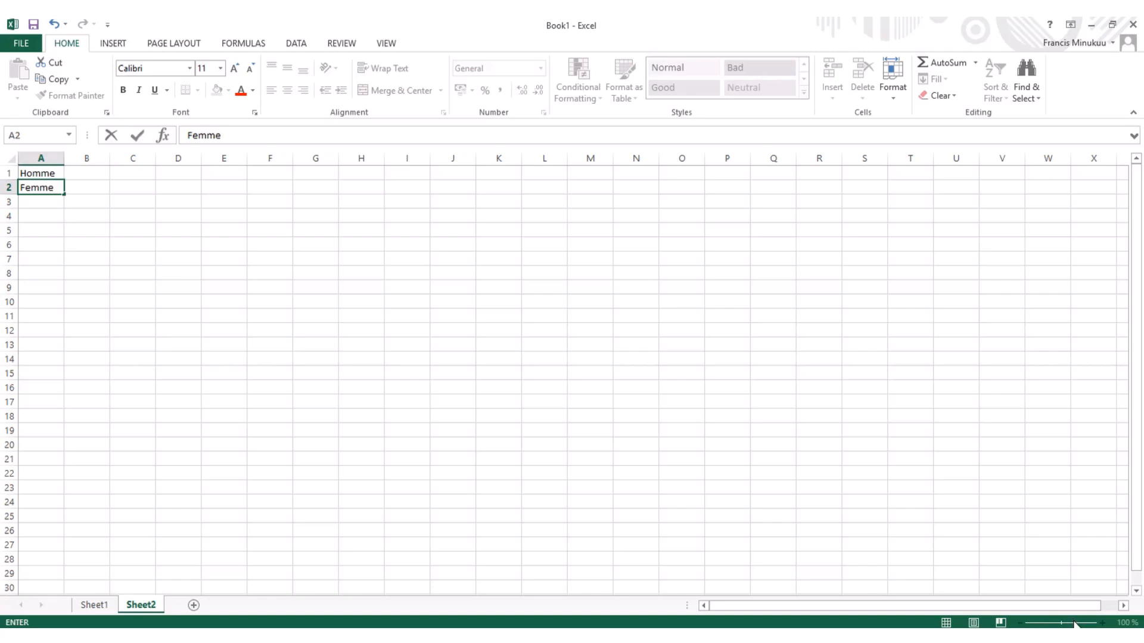
pyautogui.click(411, 372)
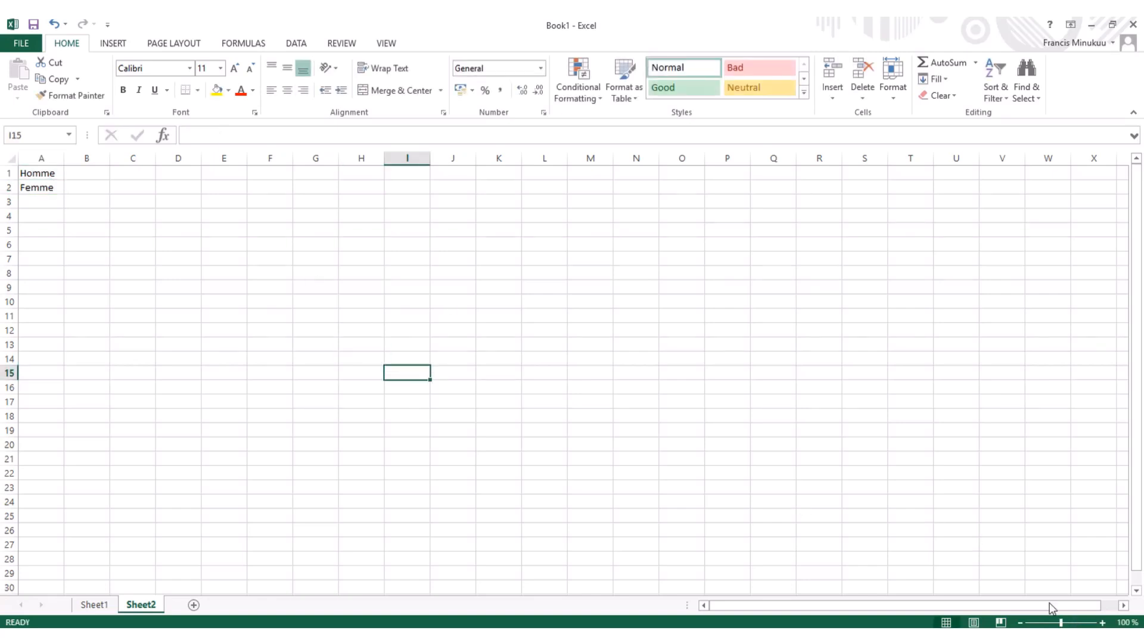
pyautogui.click(1071, 624)
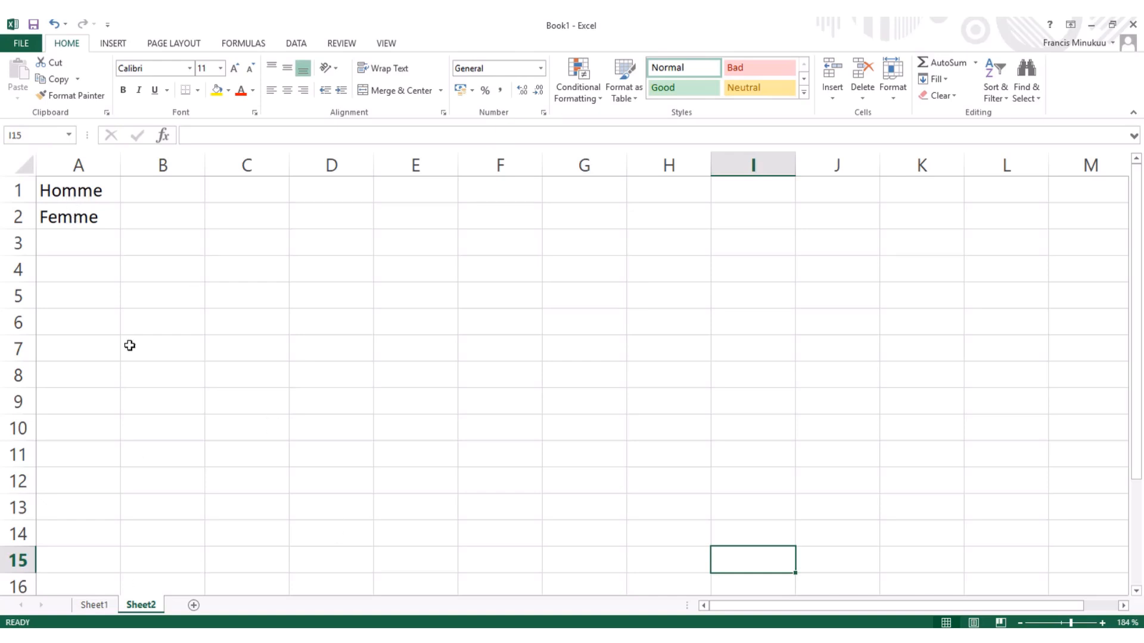
pyautogui.click(95, 605)
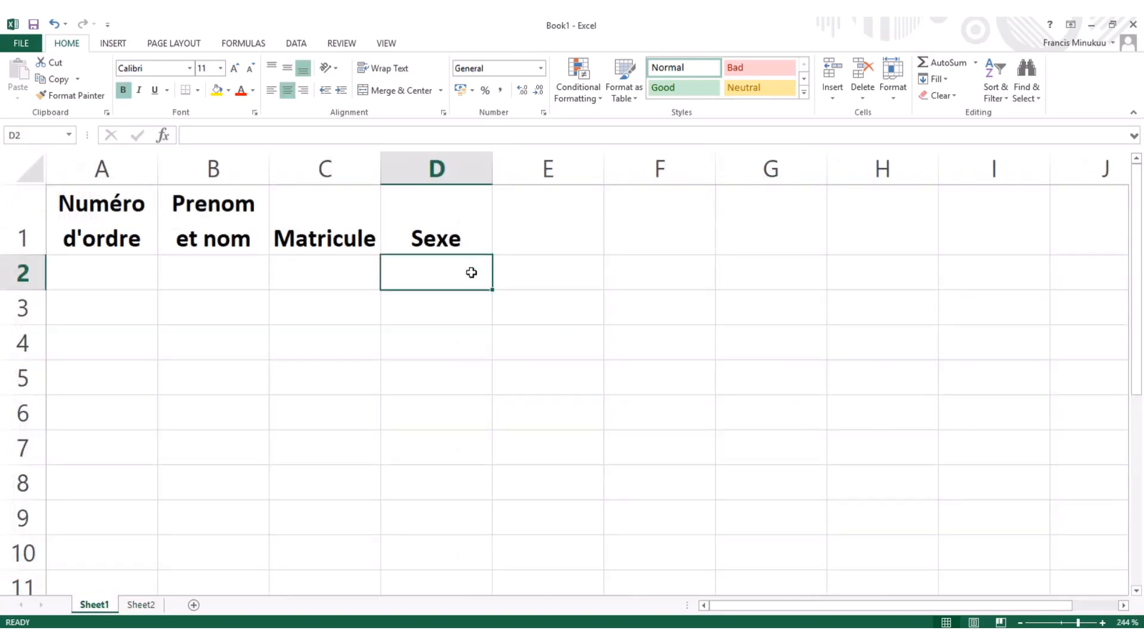
# Enter the first order number, 1, in cell A2 under the "Numéro d'ordre" heading.
pyautogui.click(442, 322)
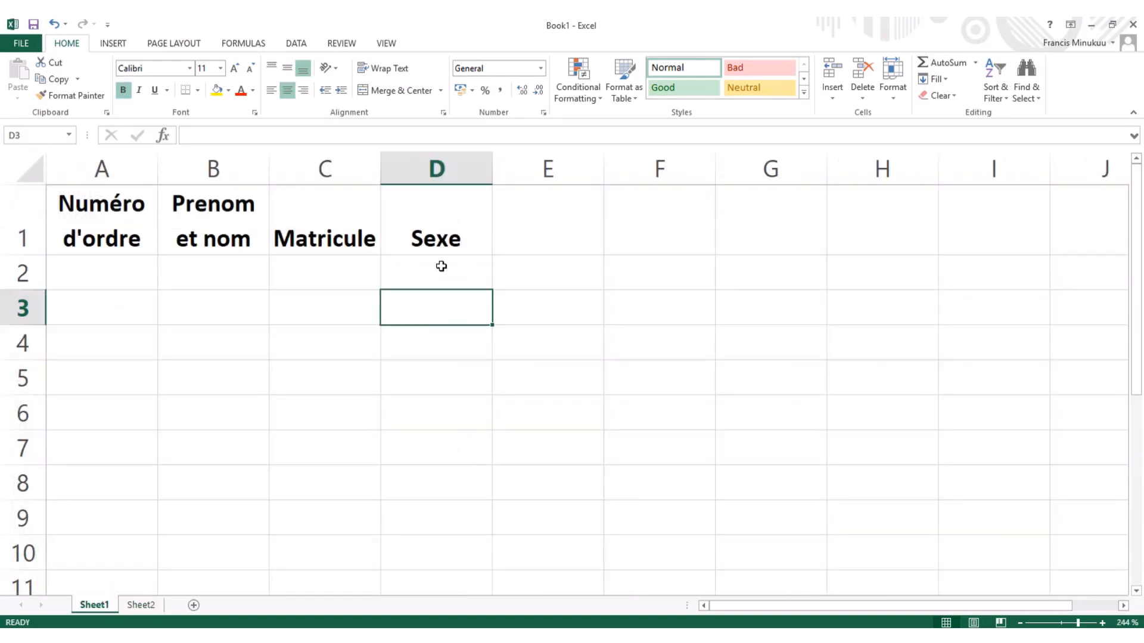
pyautogui.click(441, 266)
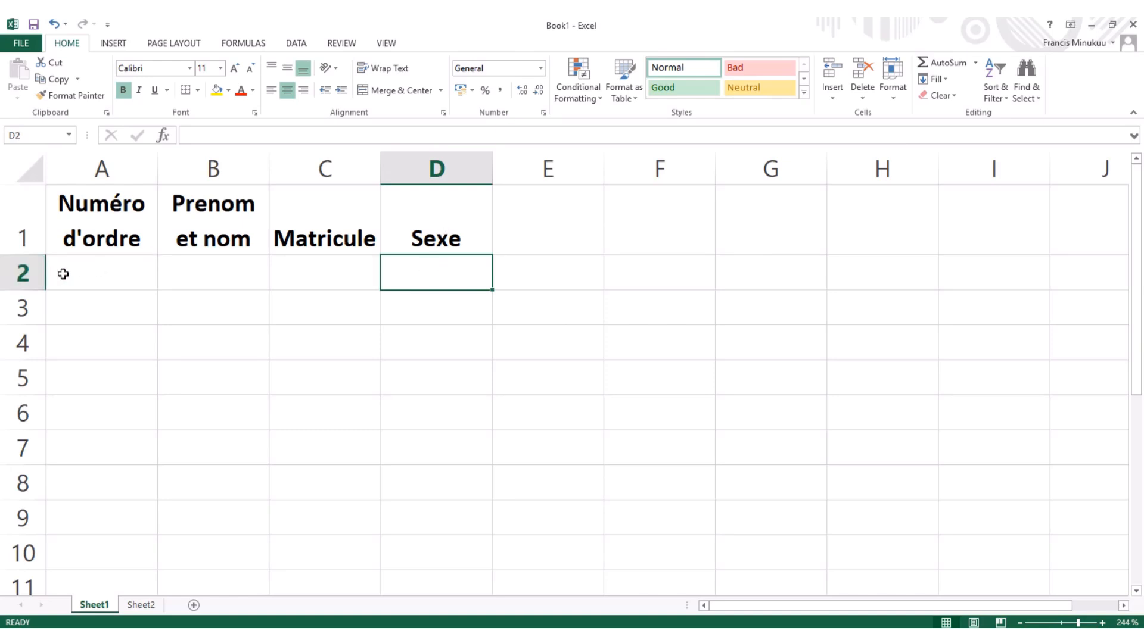
pyautogui.click(113, 273)
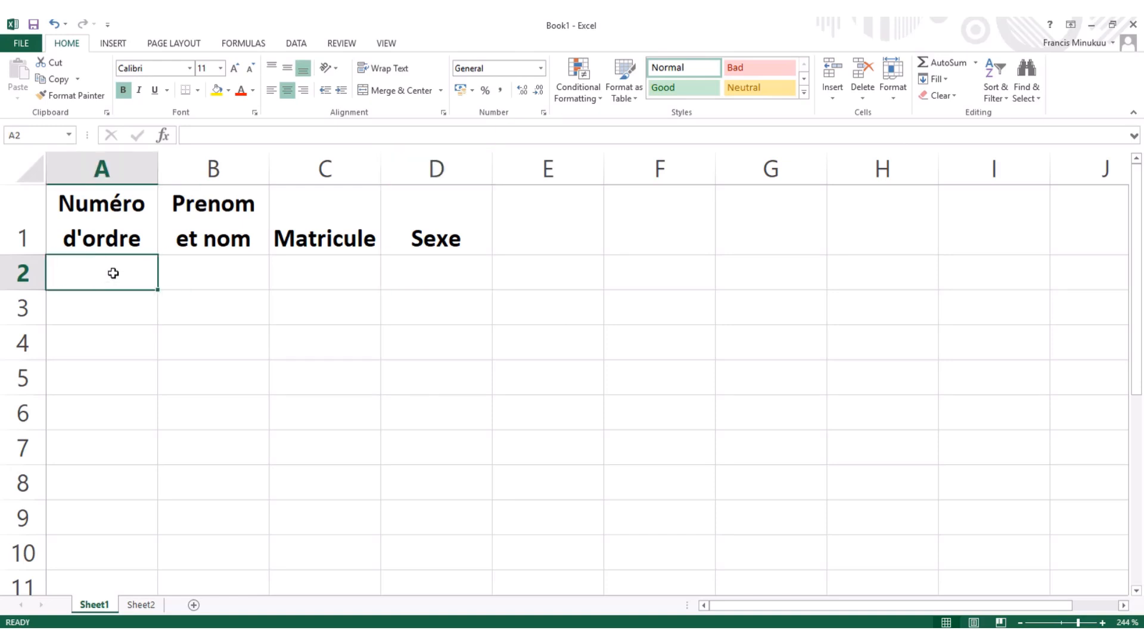
pyautogui.write('1')
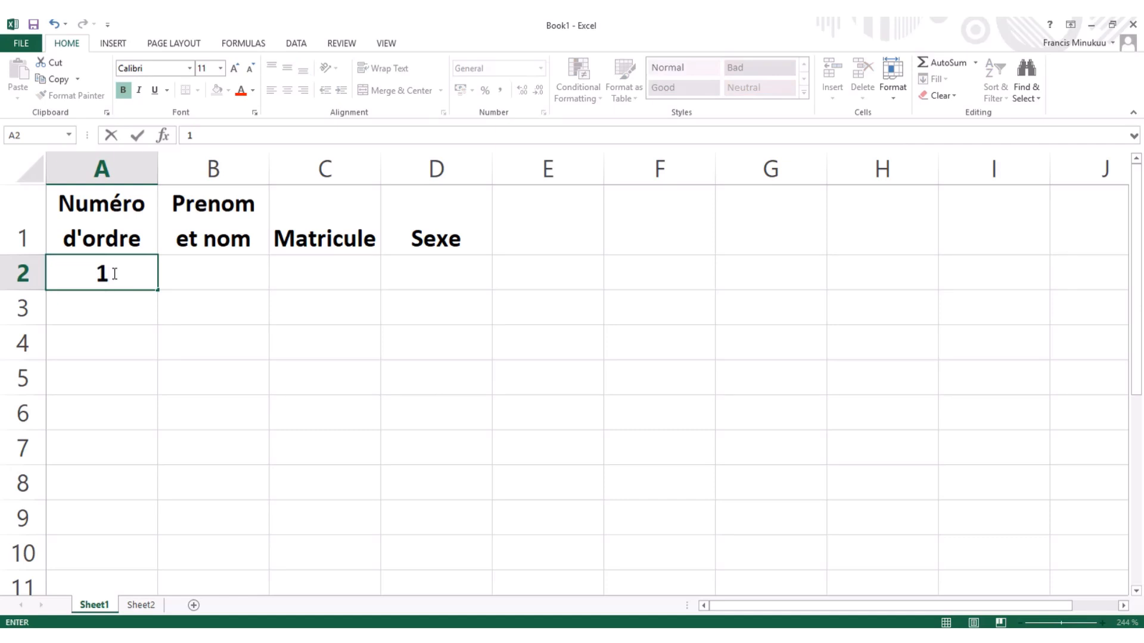
pyautogui.click(425, 270)
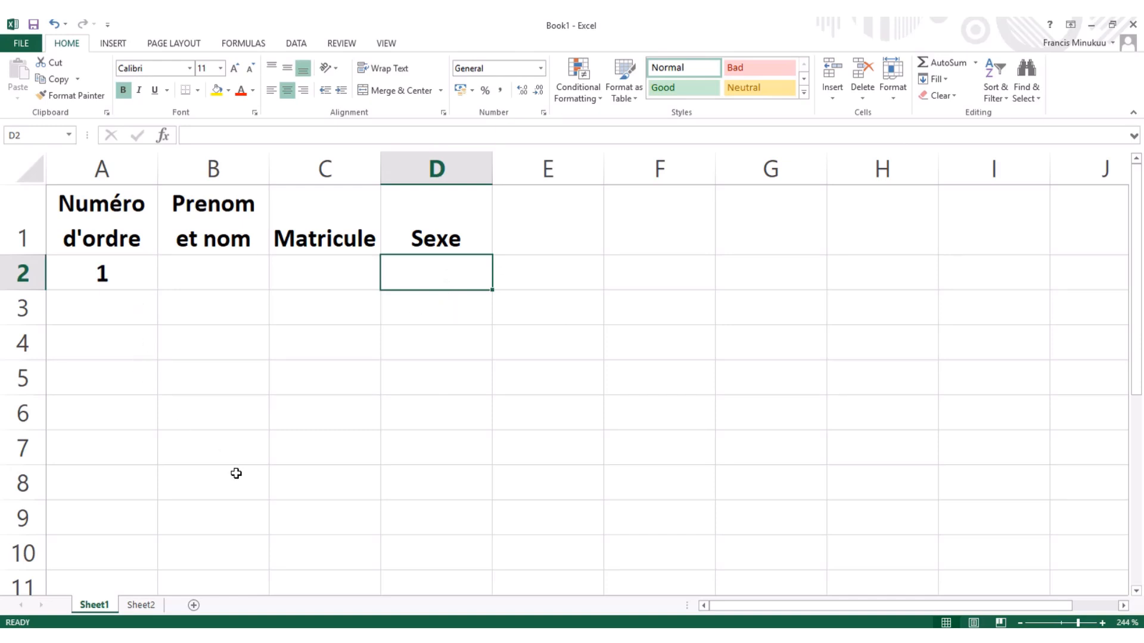
pyautogui.click(442, 376)
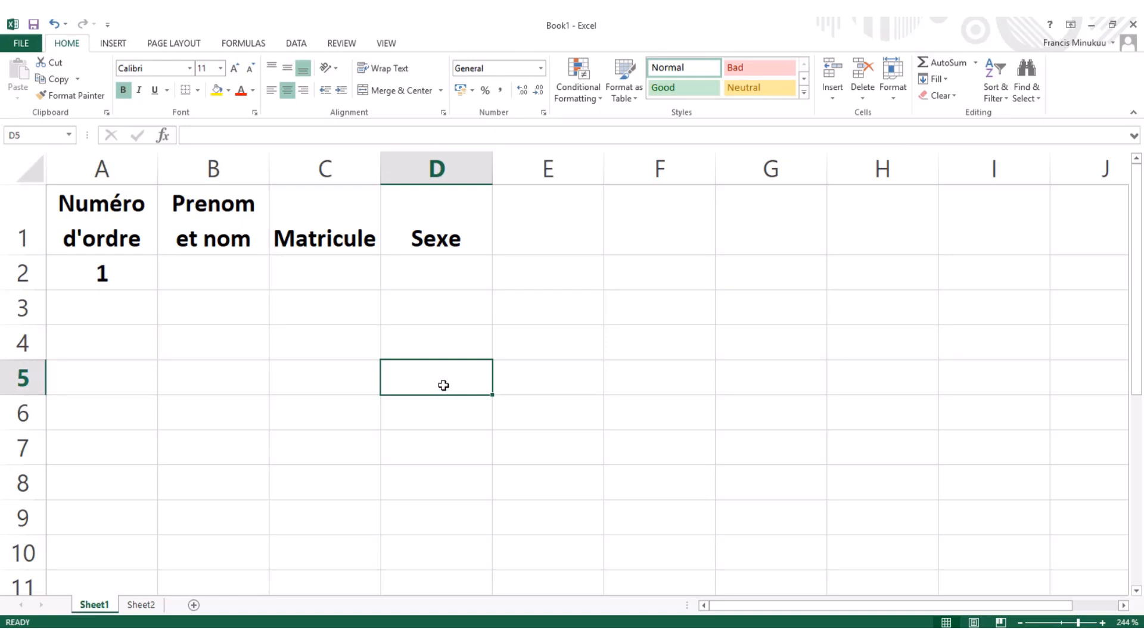
pyautogui.click(432, 331)
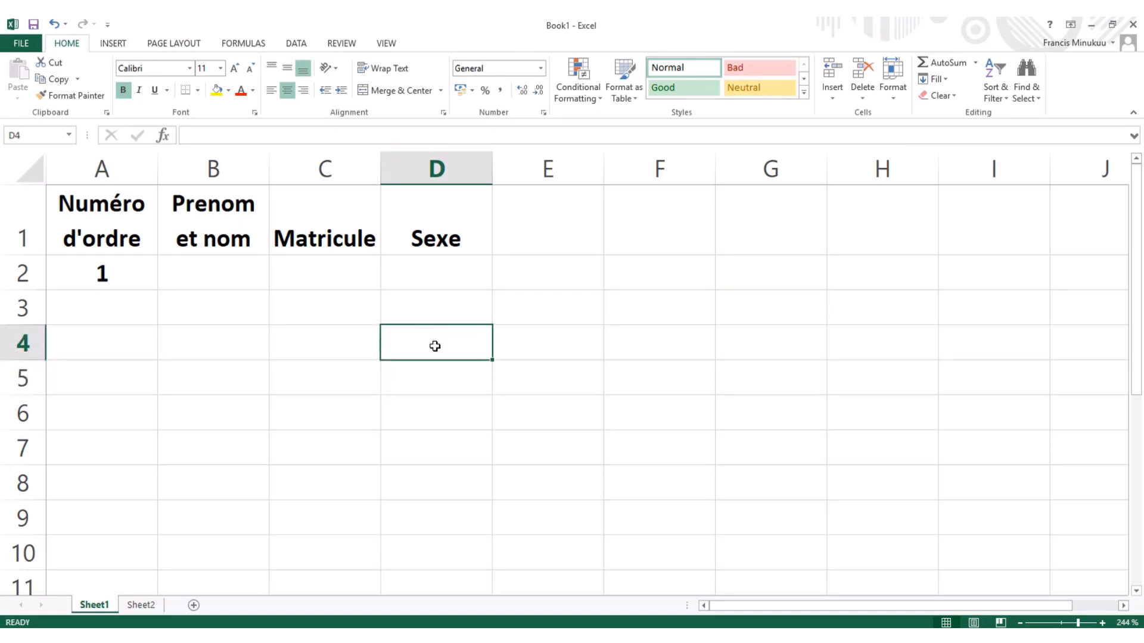
pyautogui.click(443, 387)
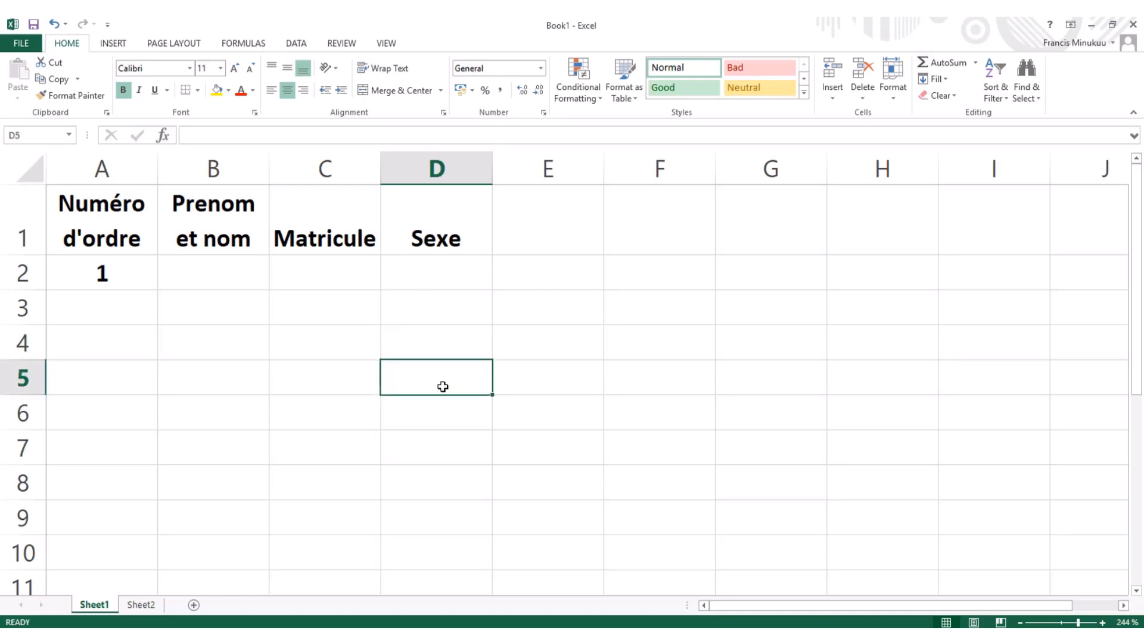
pyautogui.click(449, 420)
pyautogui.click(450, 448)
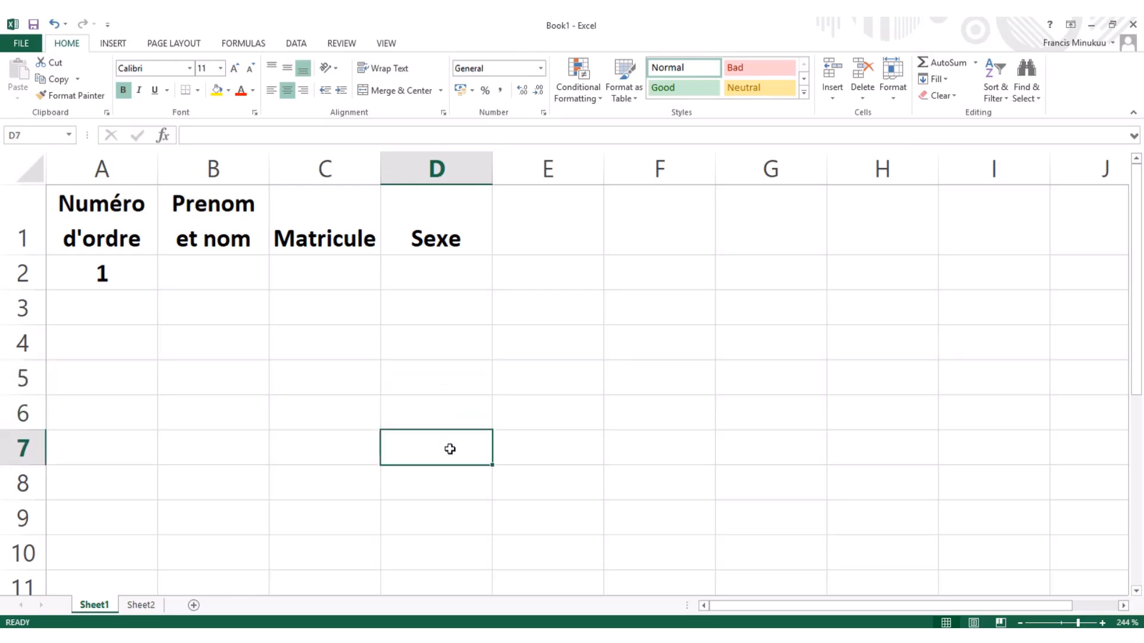
pyautogui.click(451, 491)
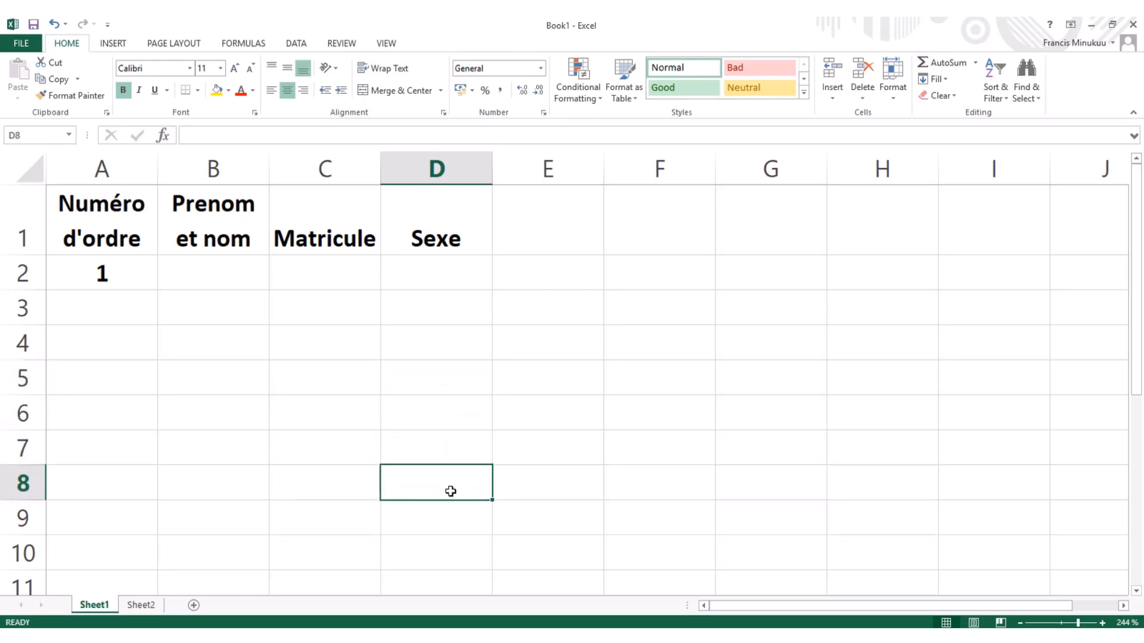
pyautogui.write('hff')
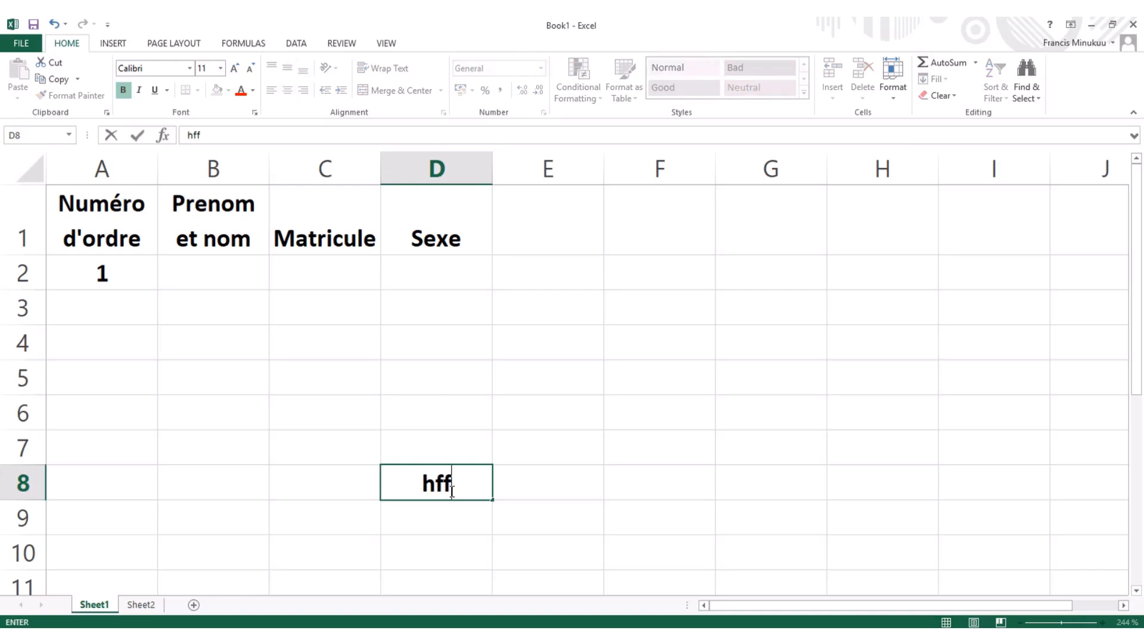
pyautogui.press('BackSpace')
pyautogui.press('BackSpace')
pyautogui.press('BackSpace')
pyautogui.click(453, 269)
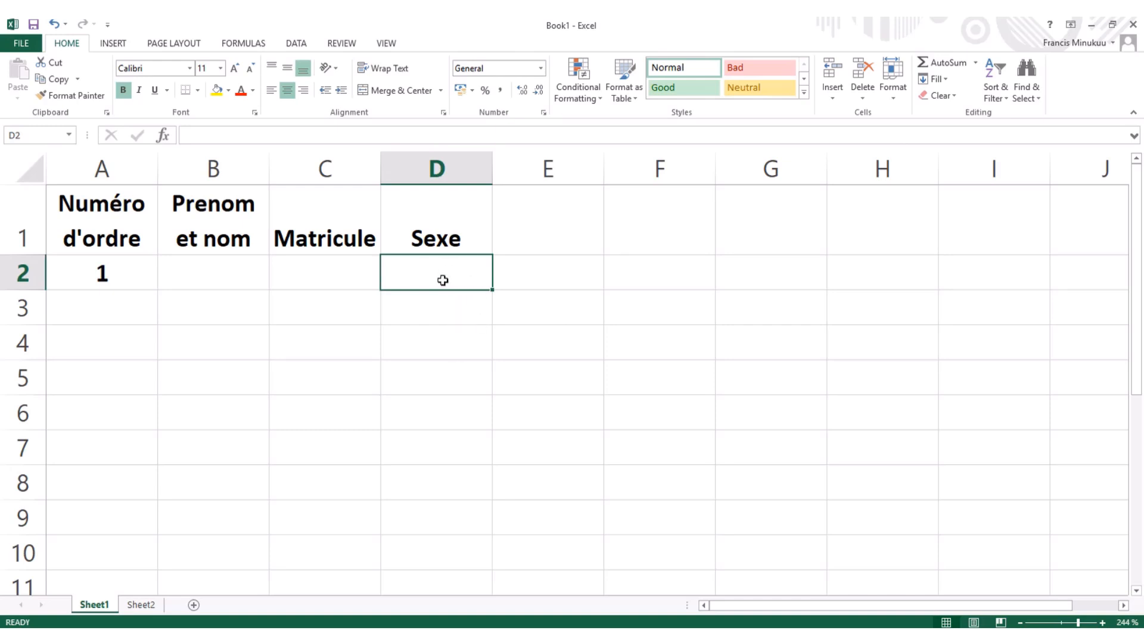
# Enter the second order number, 2, in cell A3 below the first one.
pyautogui.click(102, 274)
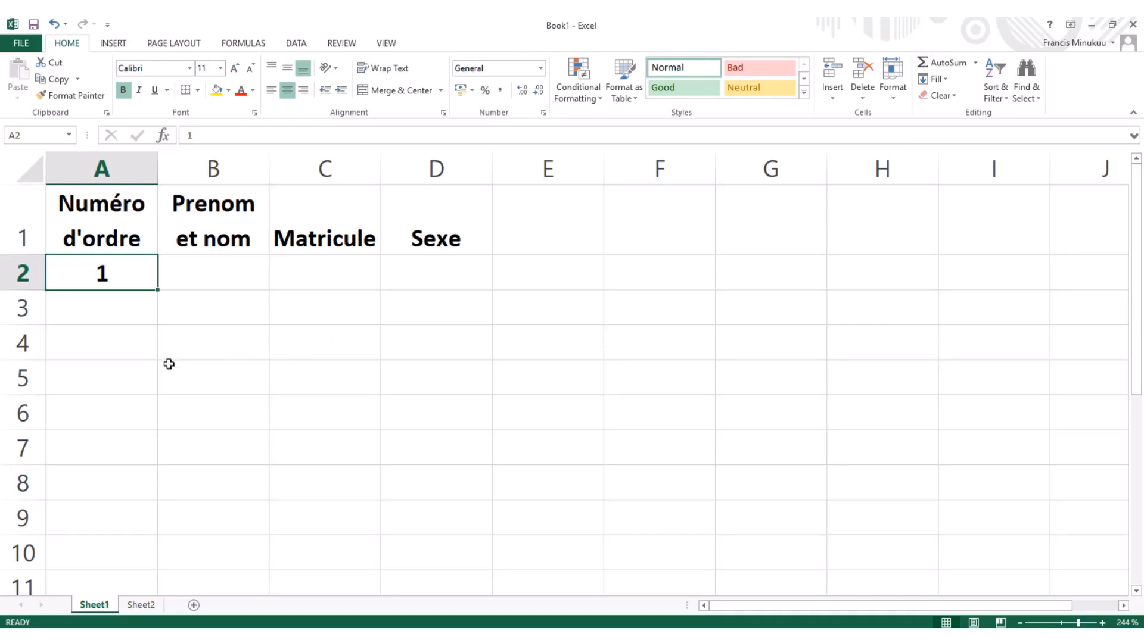
pyautogui.click(108, 314)
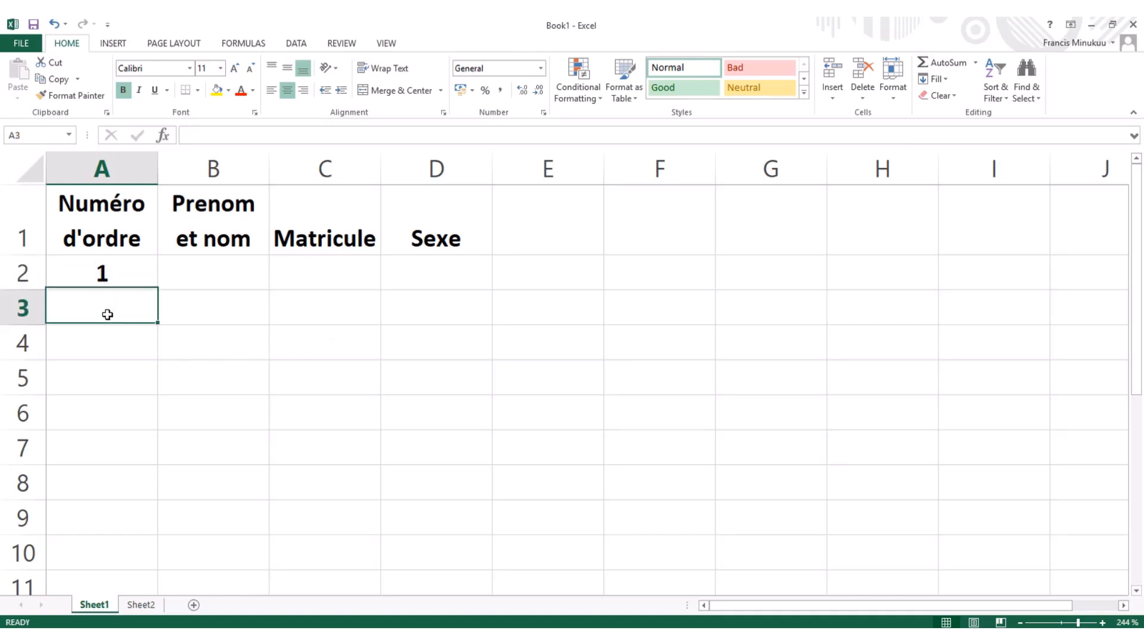
pyautogui.click(90, 275)
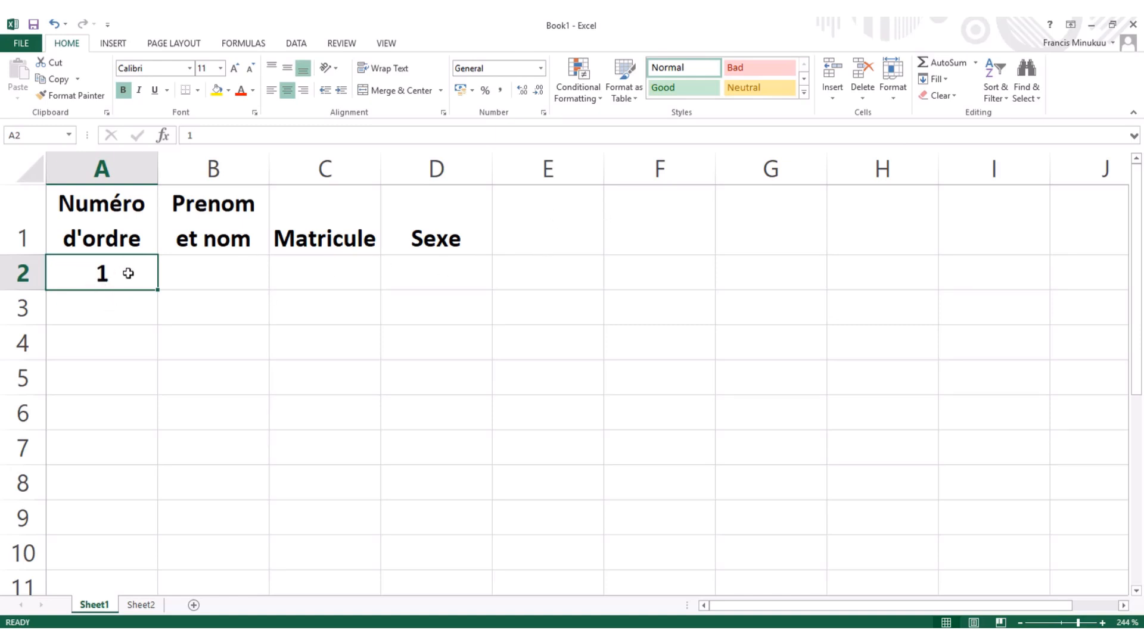
pyautogui.click(120, 311)
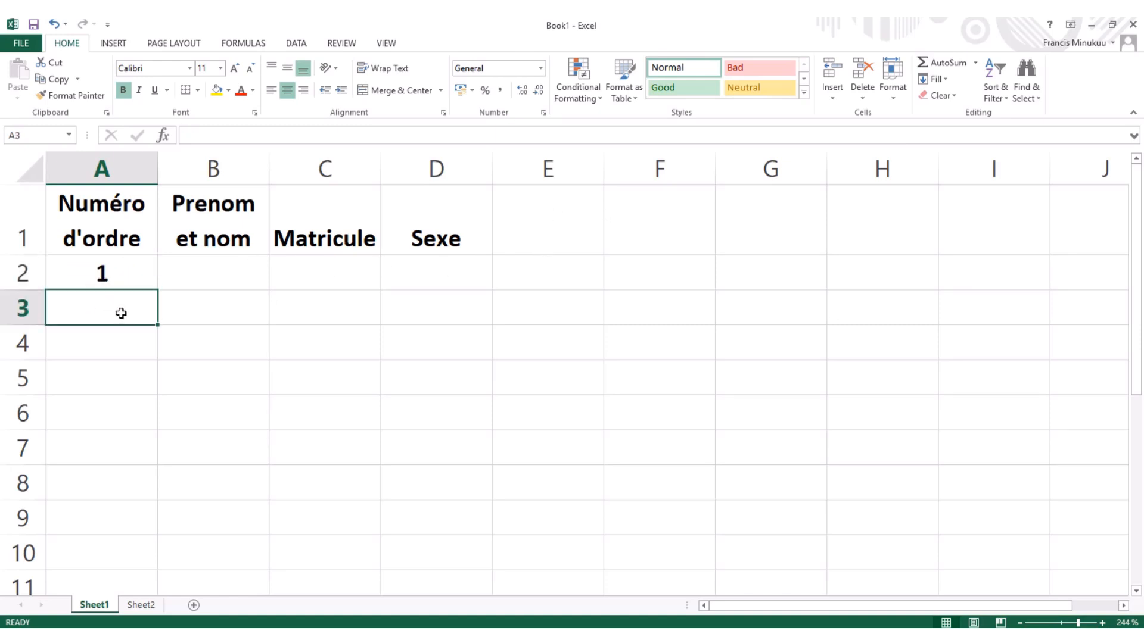
pyautogui.write('2')
pyautogui.click(115, 275)
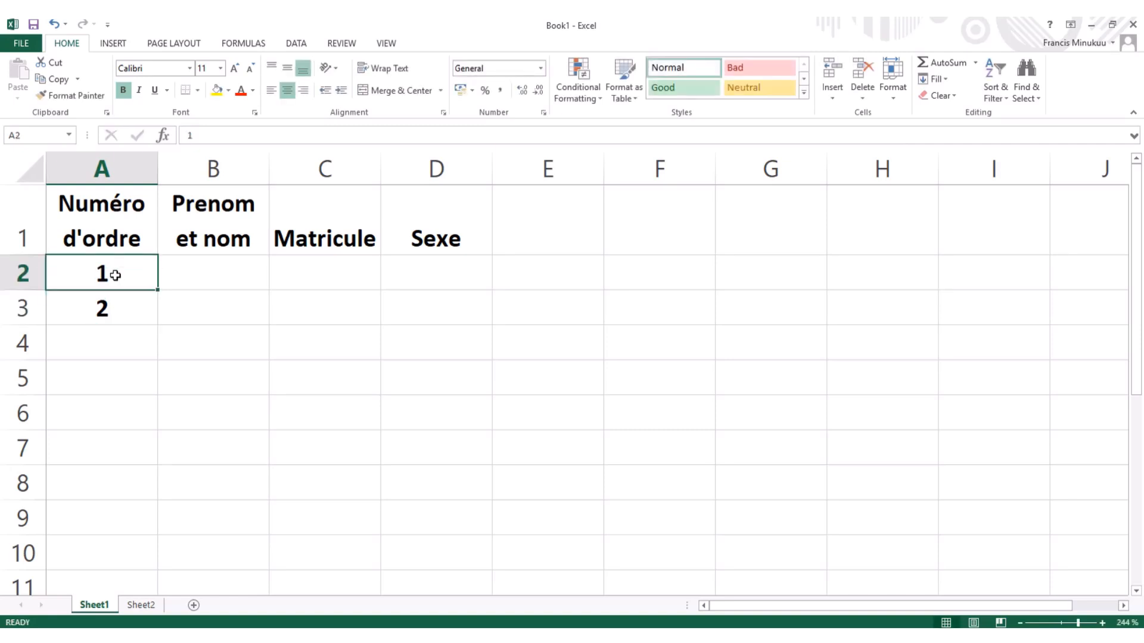
pyautogui.moveTo(115, 275); pyautogui.dragTo(115, 294)
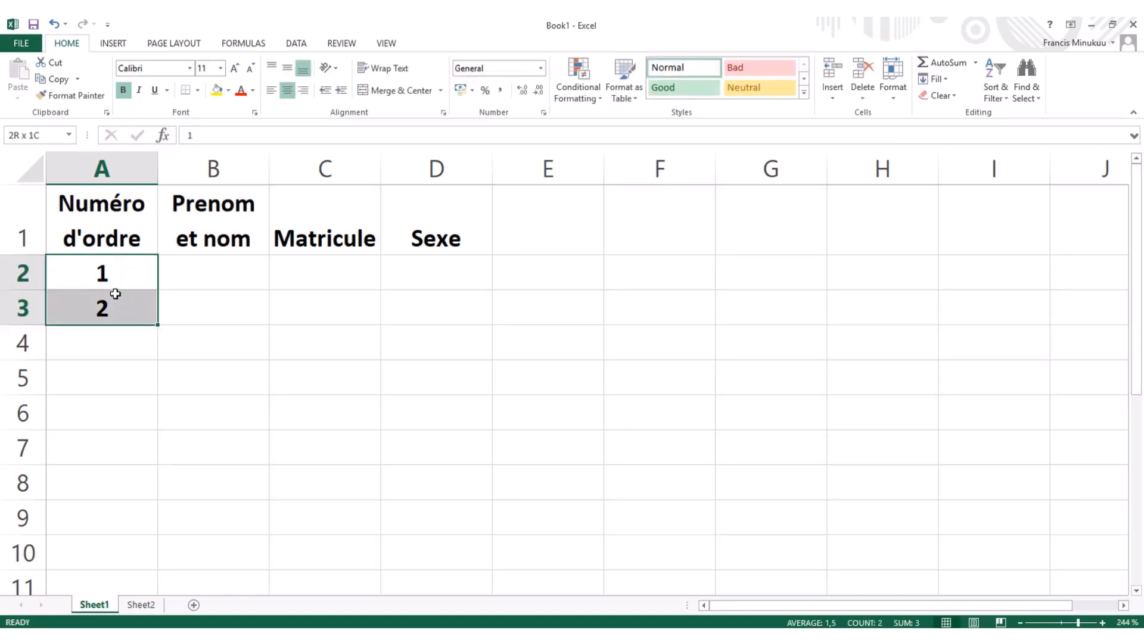
pyautogui.click(120, 353)
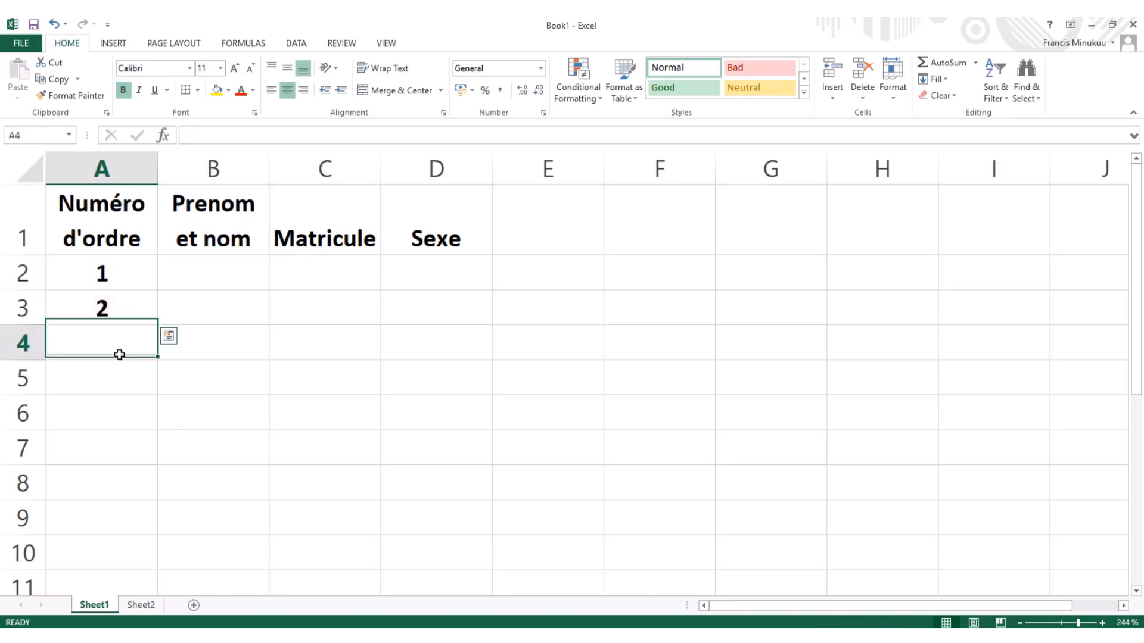
pyautogui.doubleClick(110, 272)
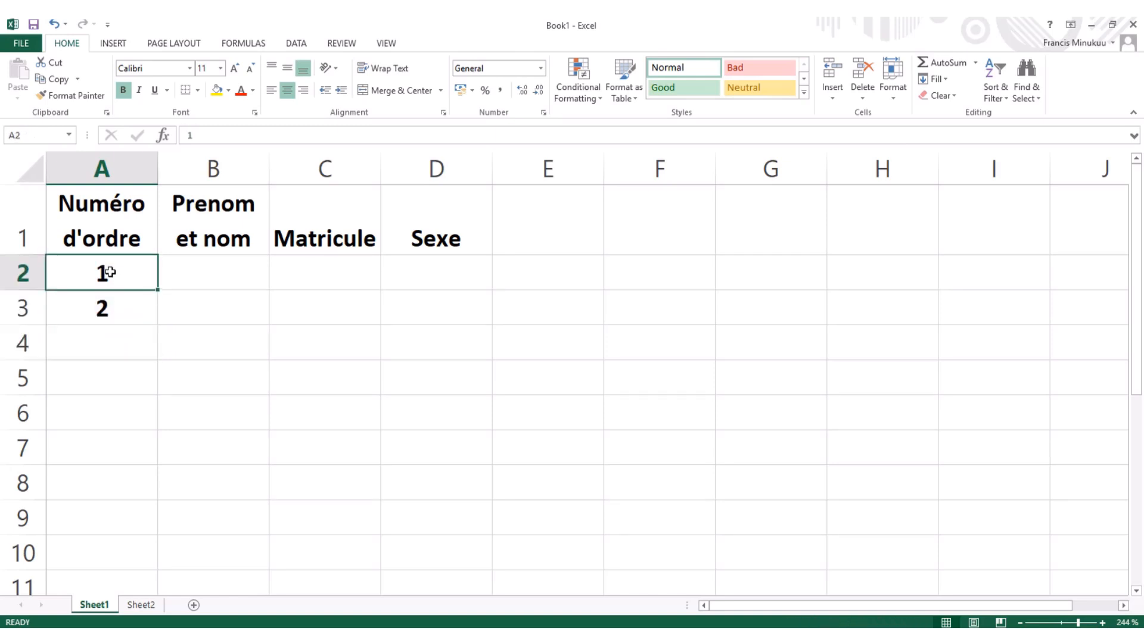
pyautogui.click(127, 332)
pyautogui.moveTo(113, 277); pyautogui.dragTo(115, 299)
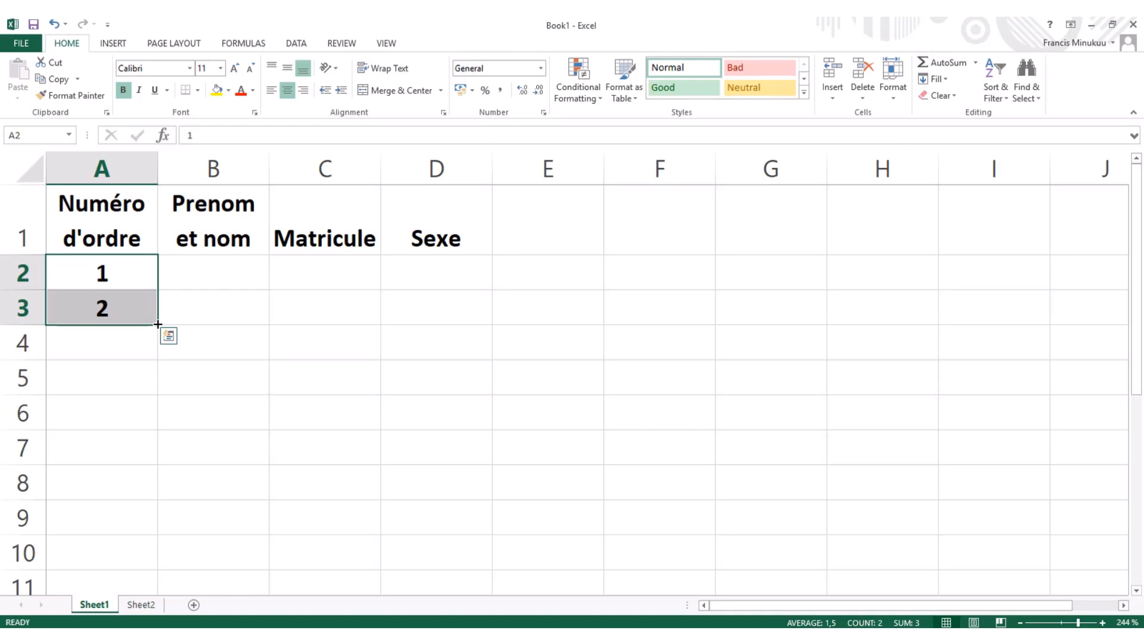
pyautogui.moveTo(158, 325); pyautogui.dragTo(33, 240)
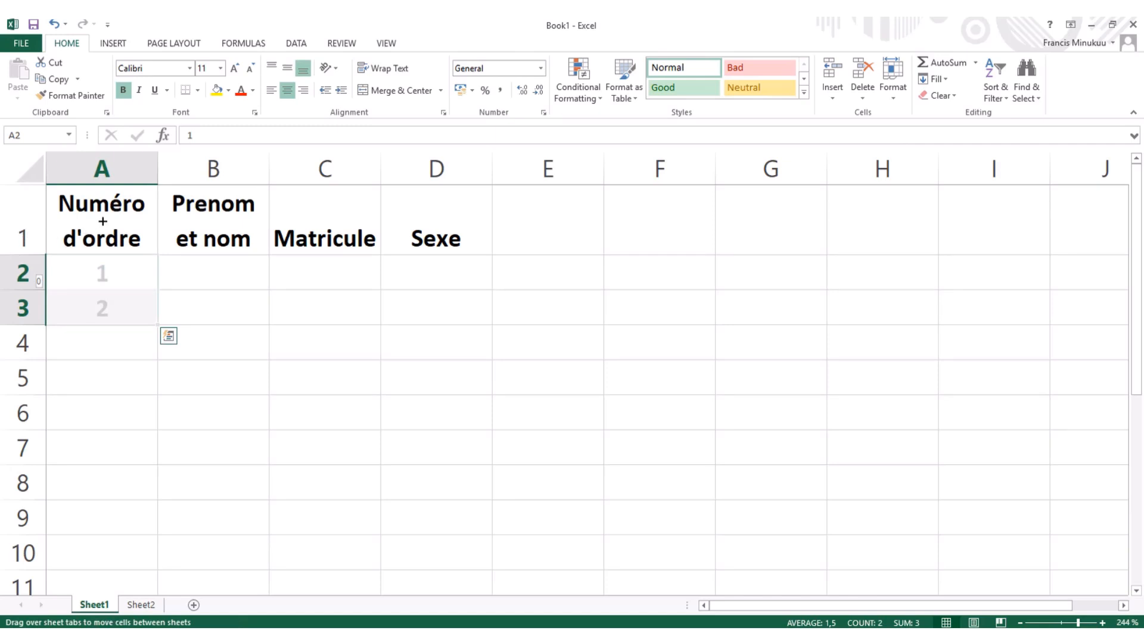
pyautogui.moveTo(102, 221); pyautogui.dragTo(139, 227)
pyautogui.moveTo(45, 225); pyautogui.dragTo(137, 243)
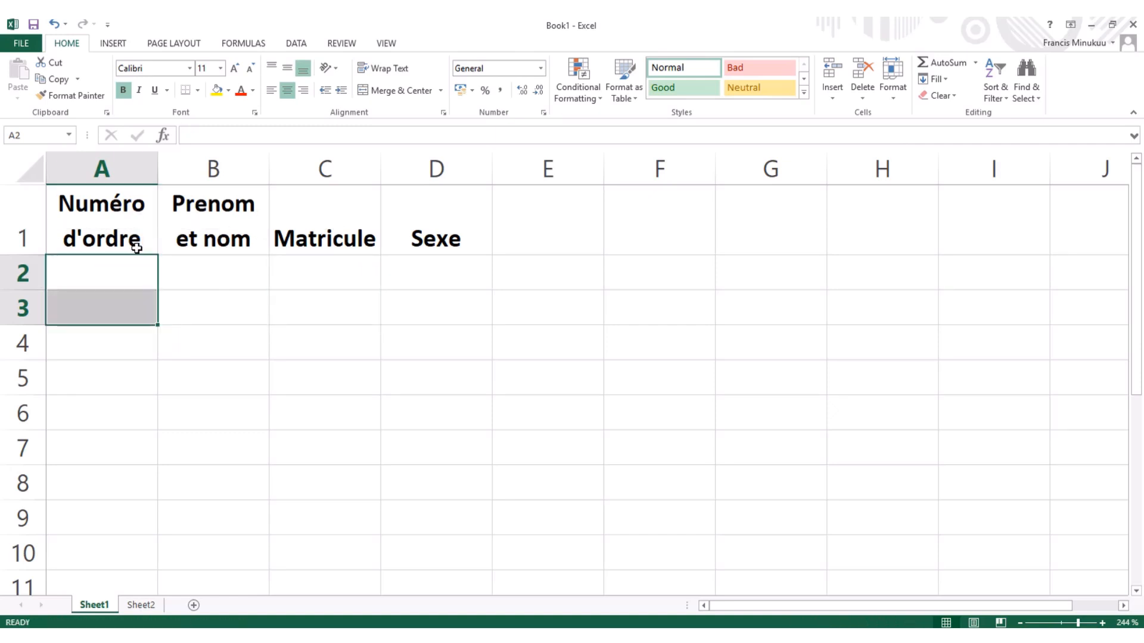
pyautogui.click(113, 315)
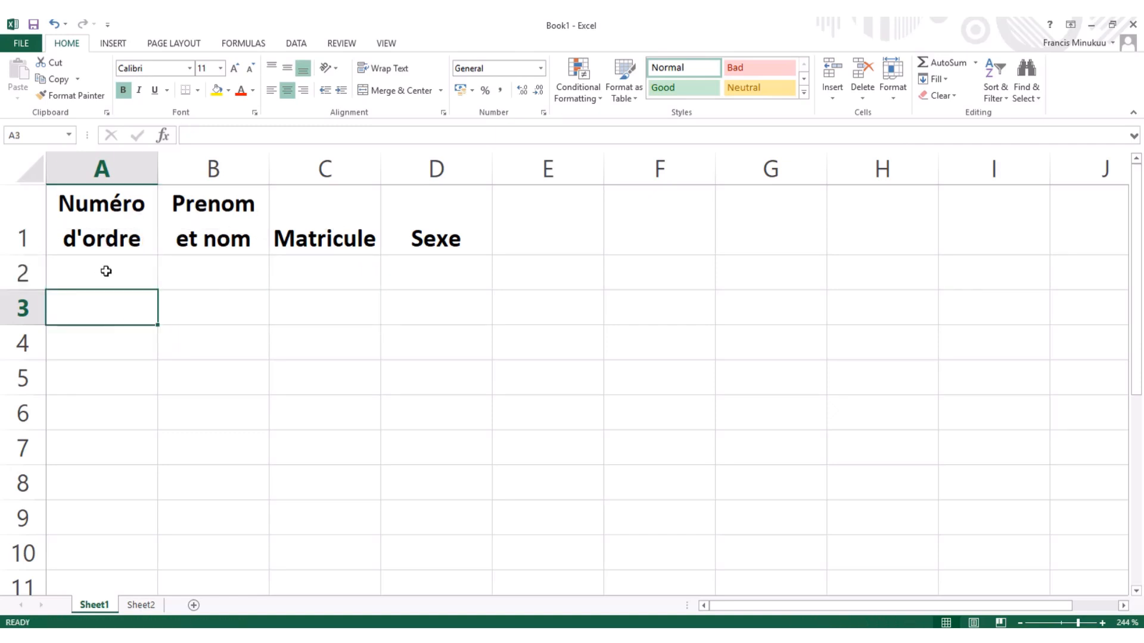
pyautogui.click(53, 24)
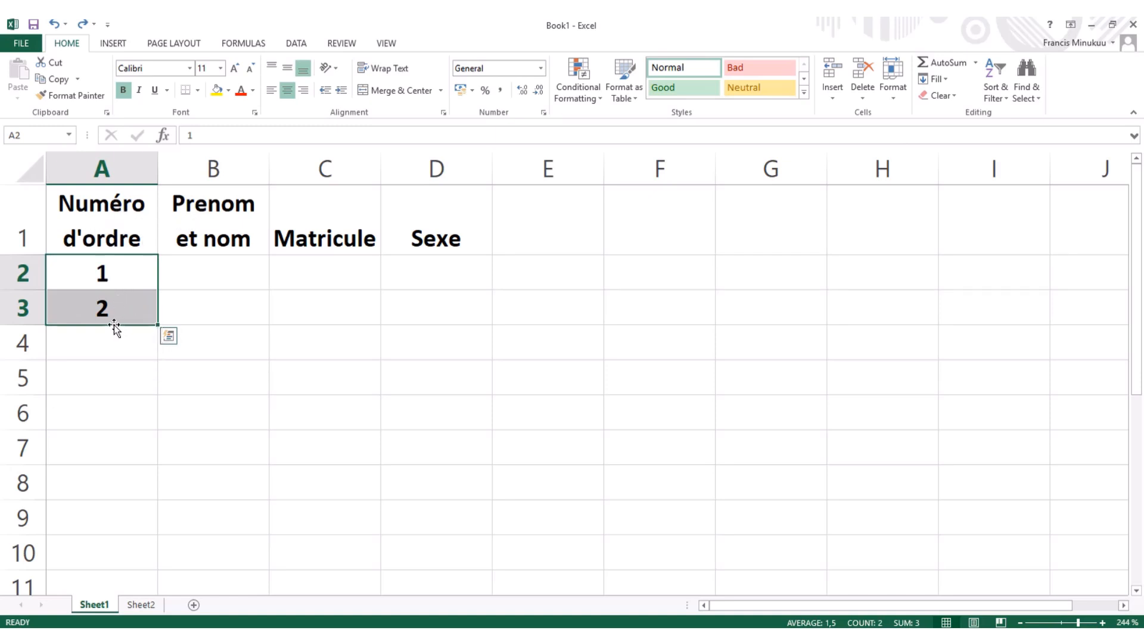
# Extend the number series from A2:A3 down column A to 1000 in cell A1001, and return to the headings.
pyautogui.click(118, 363)
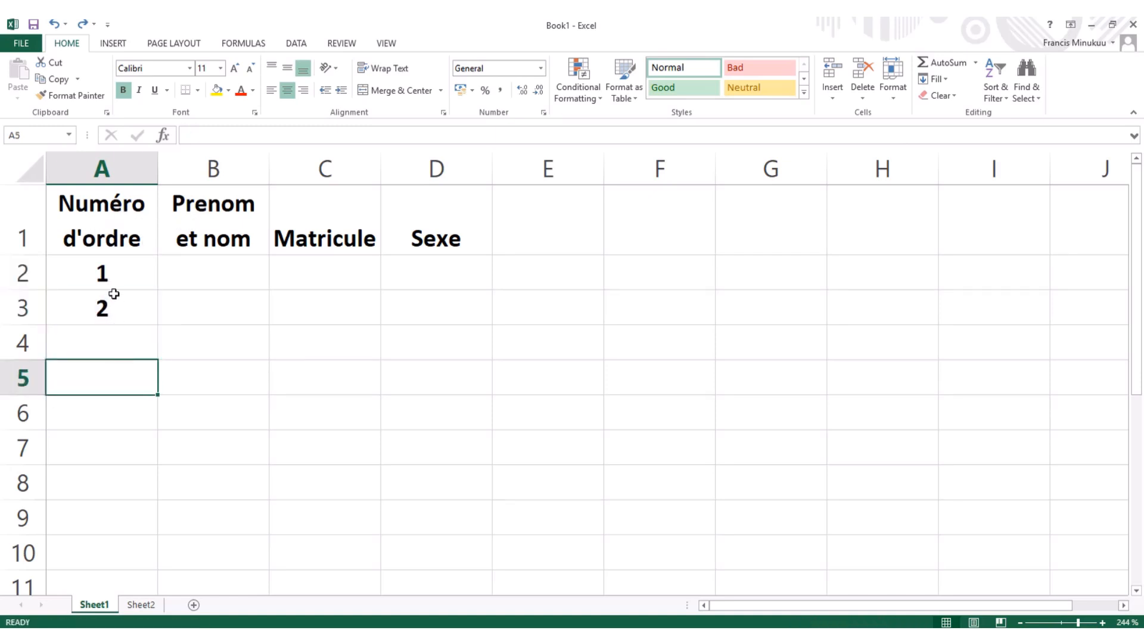
pyautogui.click(111, 275)
pyautogui.click(124, 319)
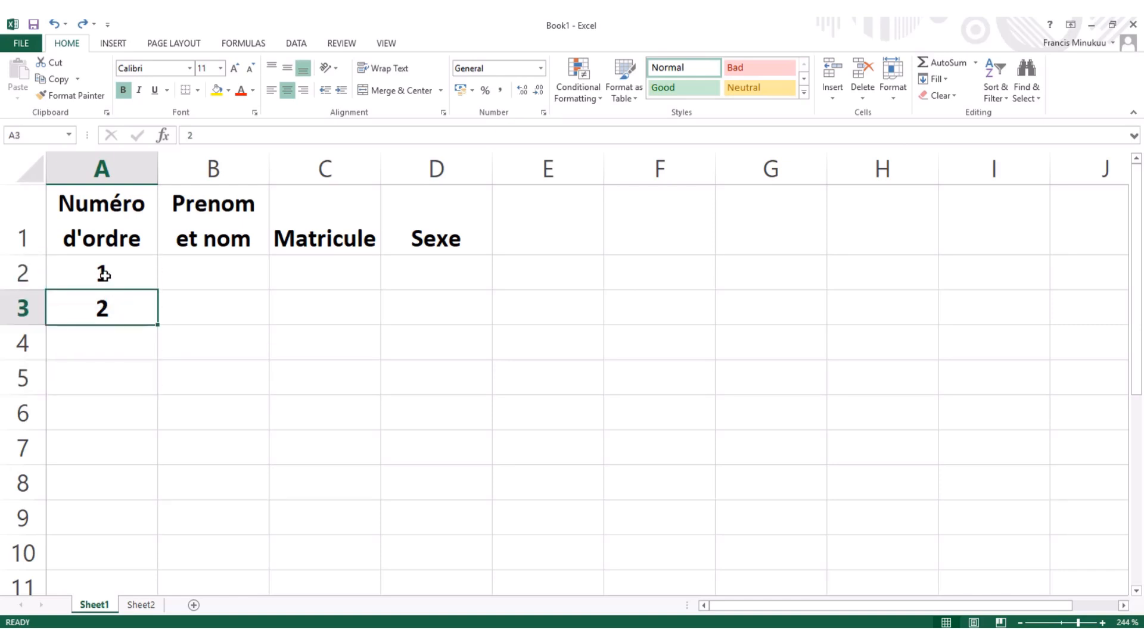
pyautogui.moveTo(104, 274)
pyautogui.mouseDown()
pyautogui.moveTo(102, 310)
pyautogui.moveTo(160, 333)
pyautogui.moveTo(157, 619)
pyautogui.moveTo(130, 153)
pyautogui.moveTo(112, 291)
pyautogui.mouseUp()
pyautogui.moveTo(117, 162); pyautogui.dragTo(124, 129)
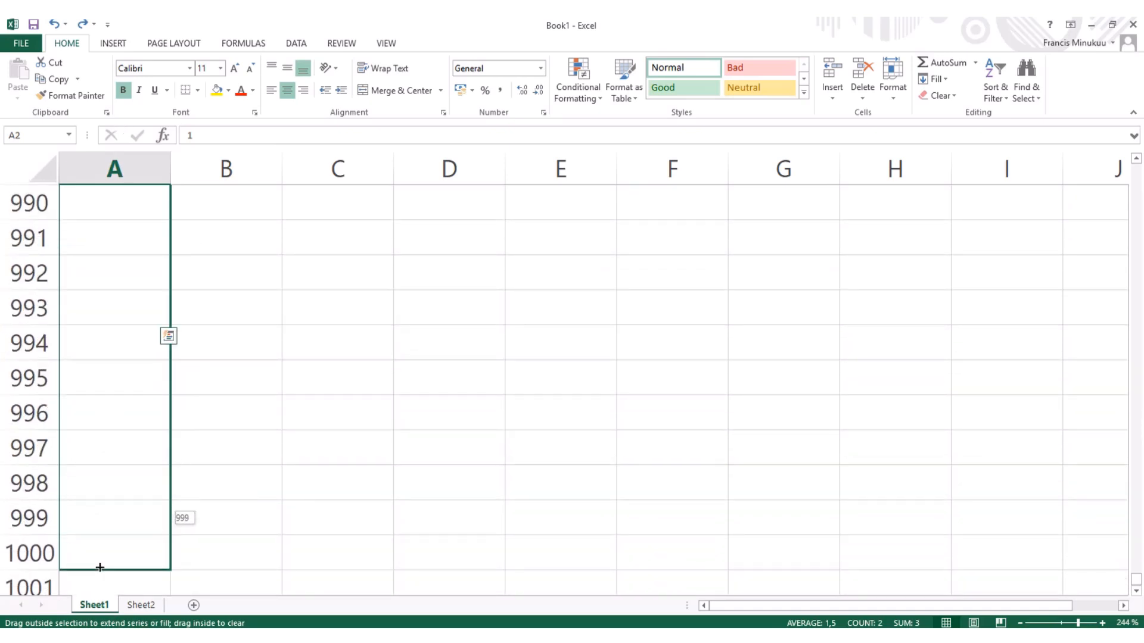
pyautogui.moveTo(106, 590); pyautogui.dragTo(106, 587)
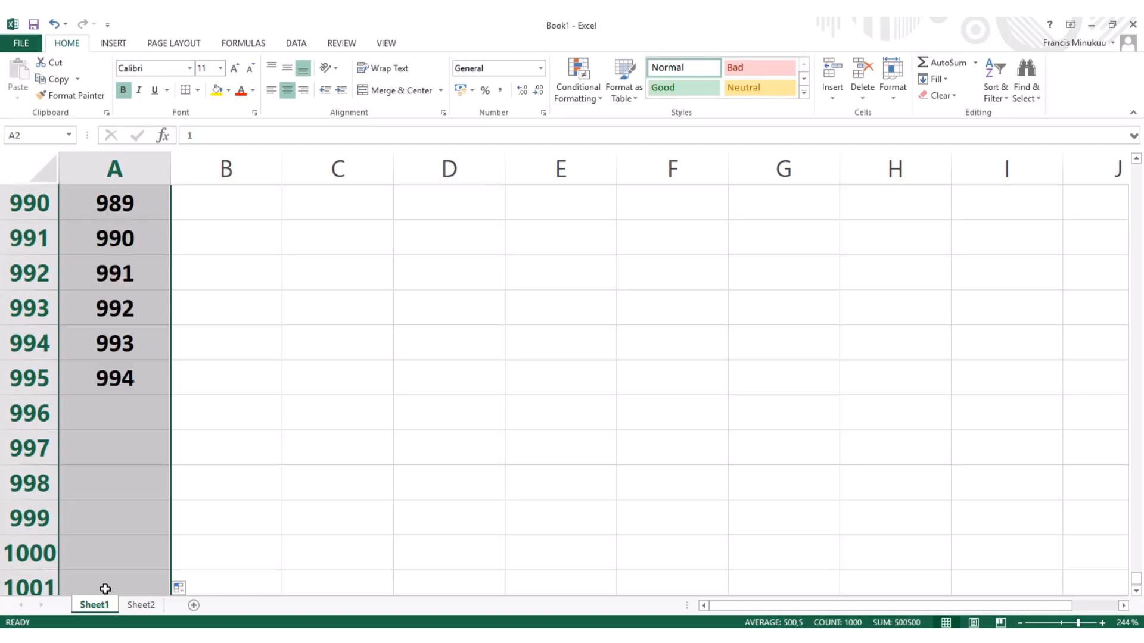
pyautogui.click(214, 527)
pyautogui.scroll(-1, 216, 529)
pyautogui.scroll(-1, 217, 528)
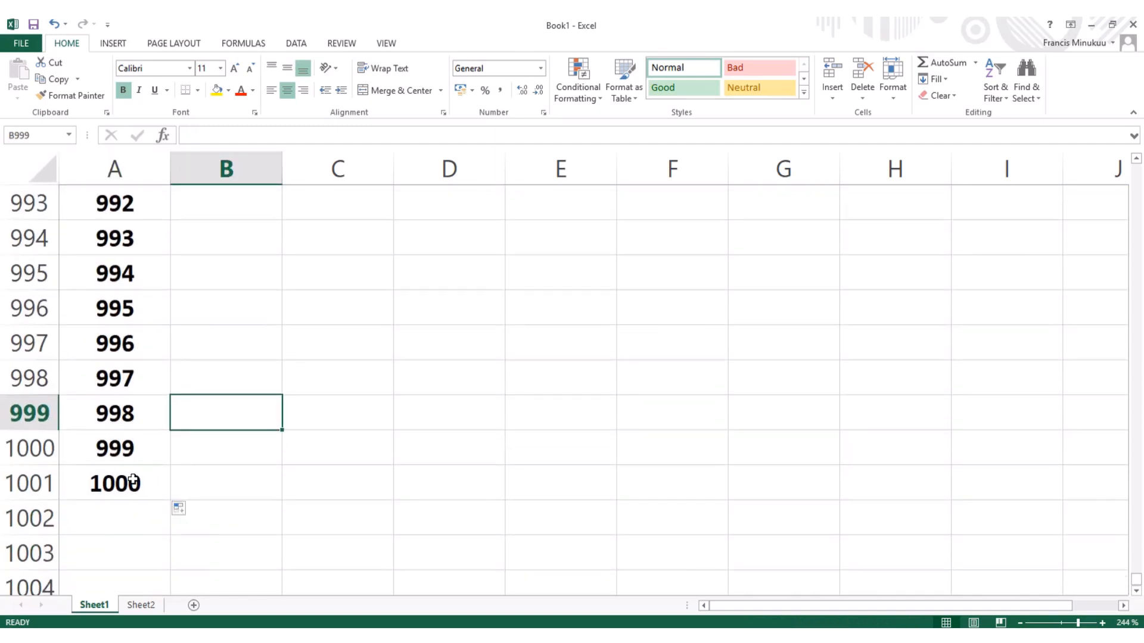
pyautogui.scroll(2, 513, 403)
pyautogui.scroll(19, 514, 404)
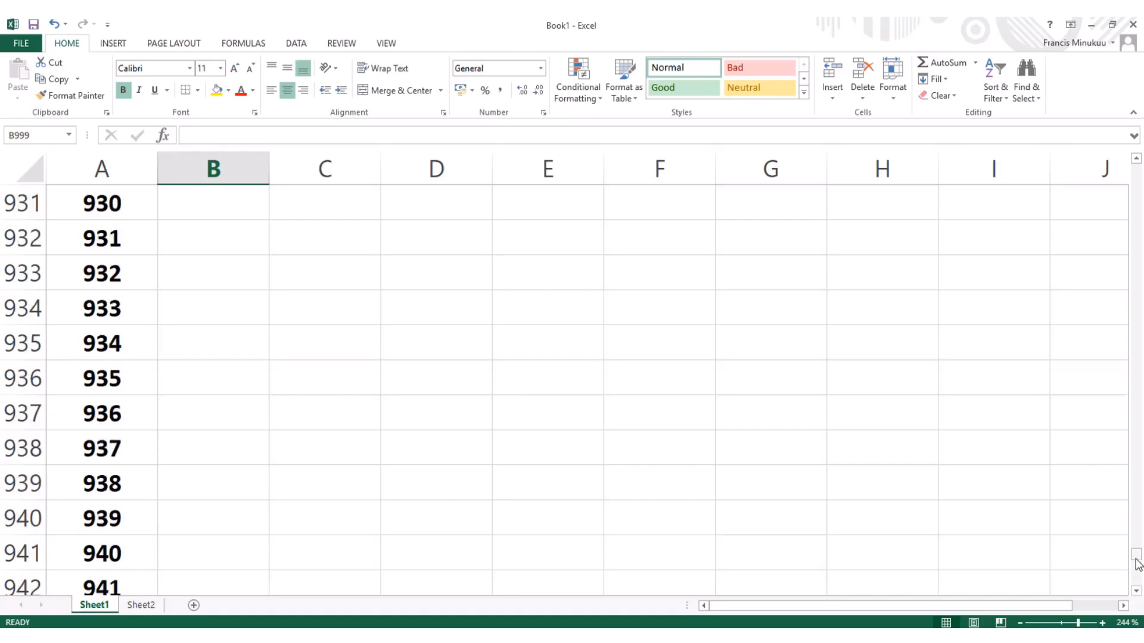
pyautogui.moveTo(1136, 563); pyautogui.dragTo(1128, 167)
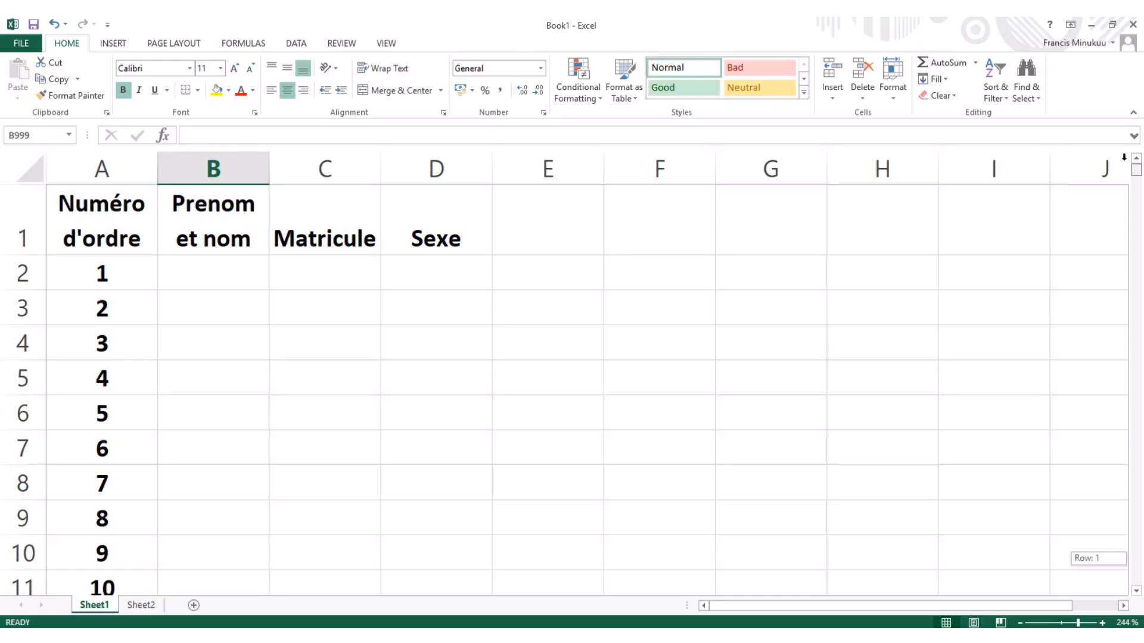
pyautogui.click(444, 258)
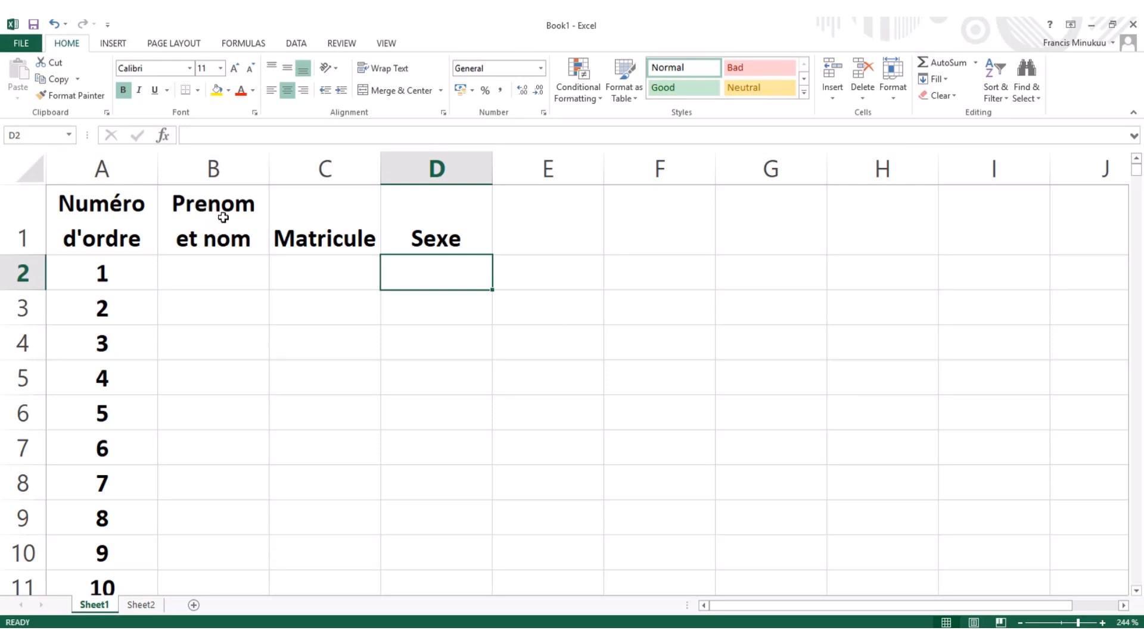
pyautogui.click(227, 273)
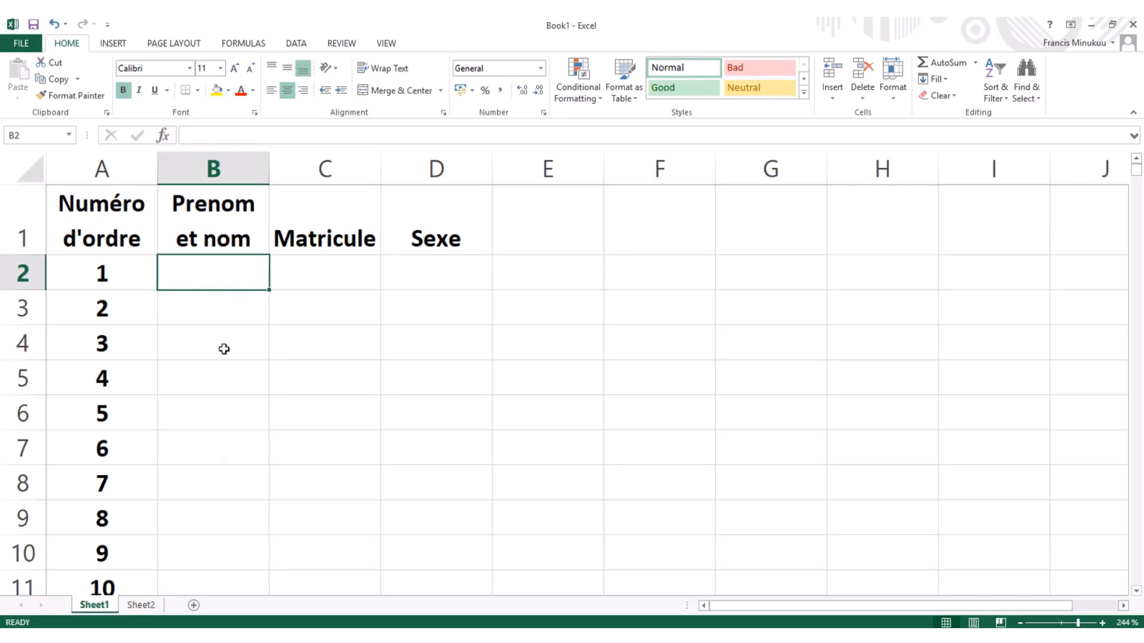
pyautogui.click(220, 440)
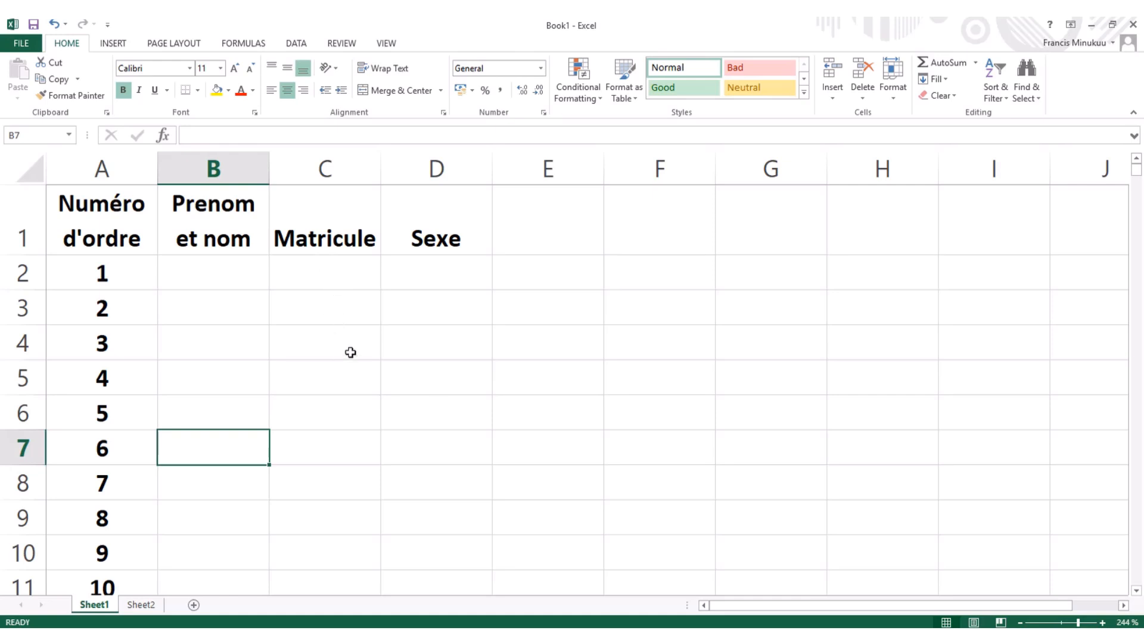
# Make all cells on Sheet2 bold, including the gender options, and return to Sheet1.
pyautogui.click(436, 275)
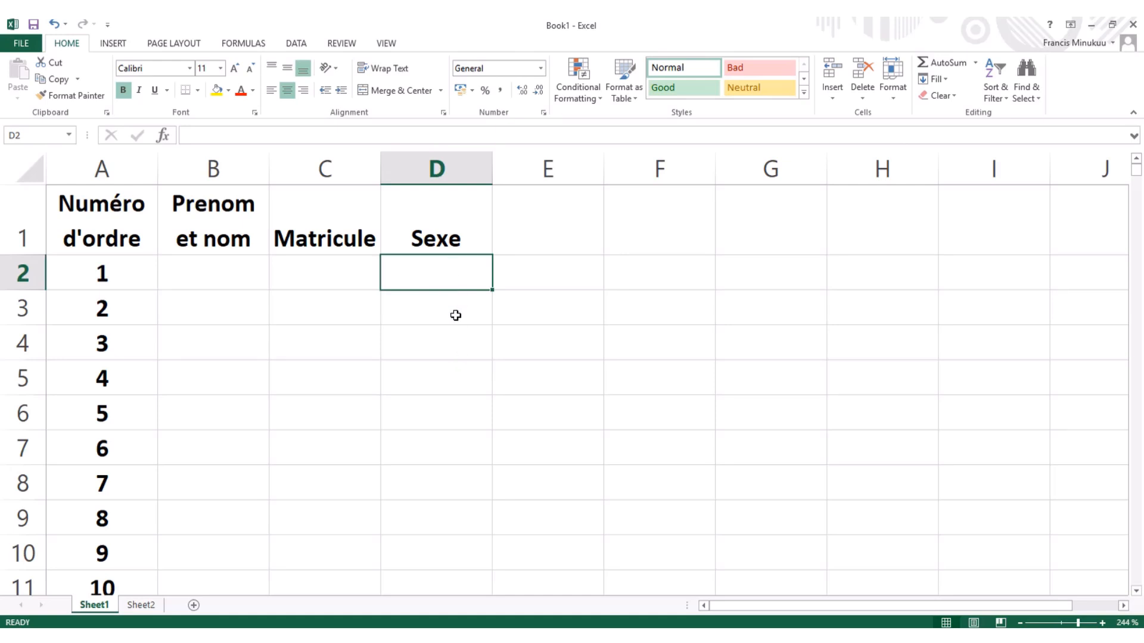
pyautogui.click(141, 605)
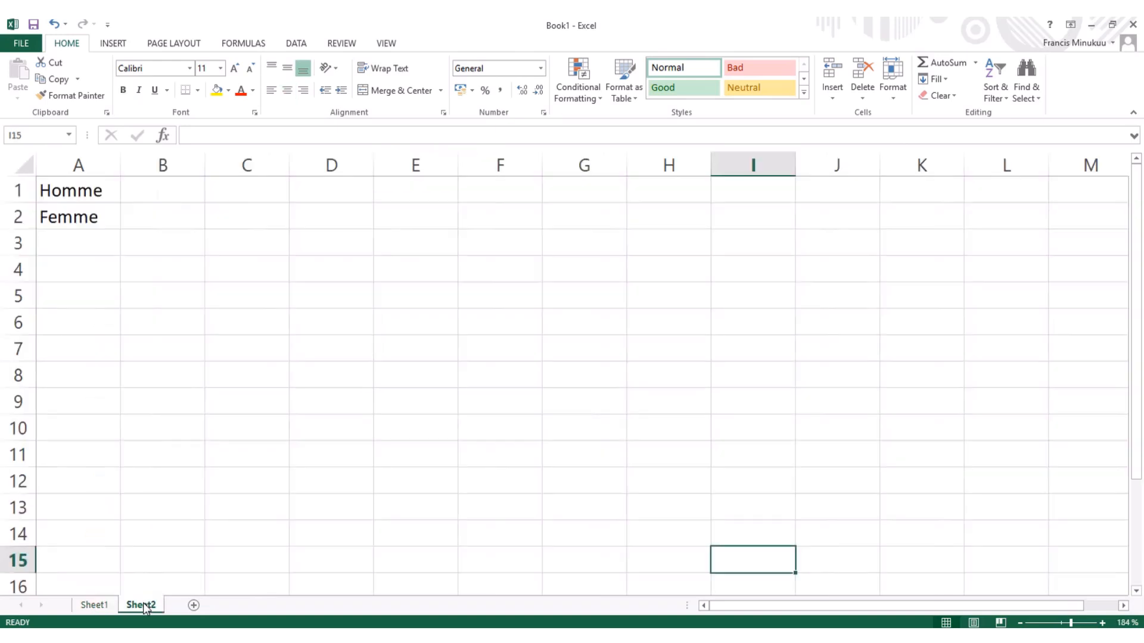
pyautogui.click(25, 166)
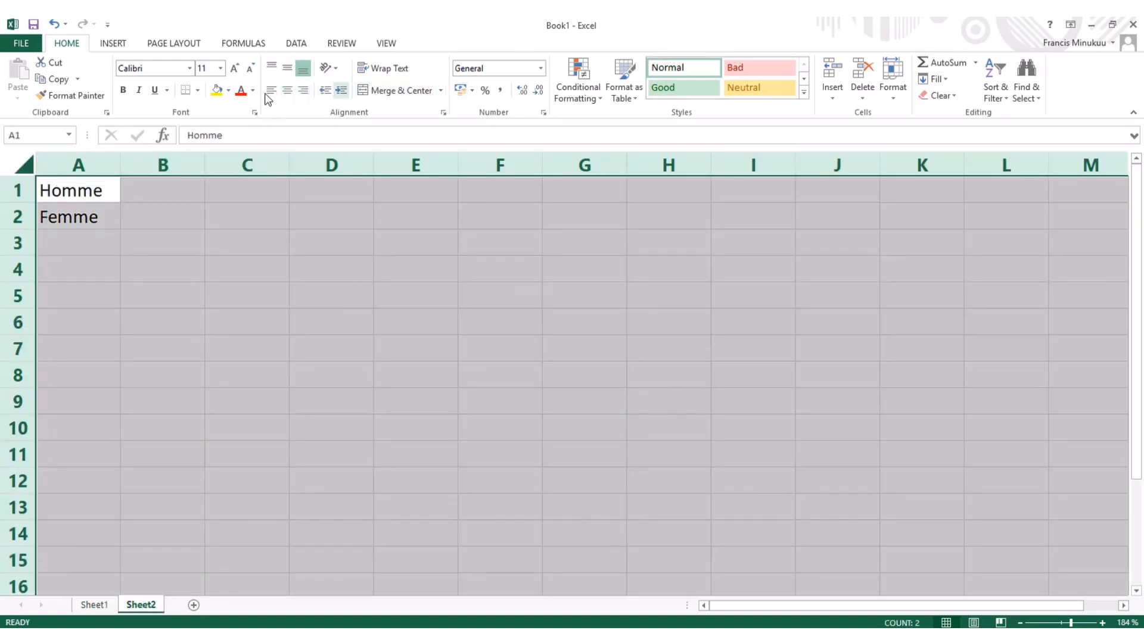
pyautogui.click(128, 89)
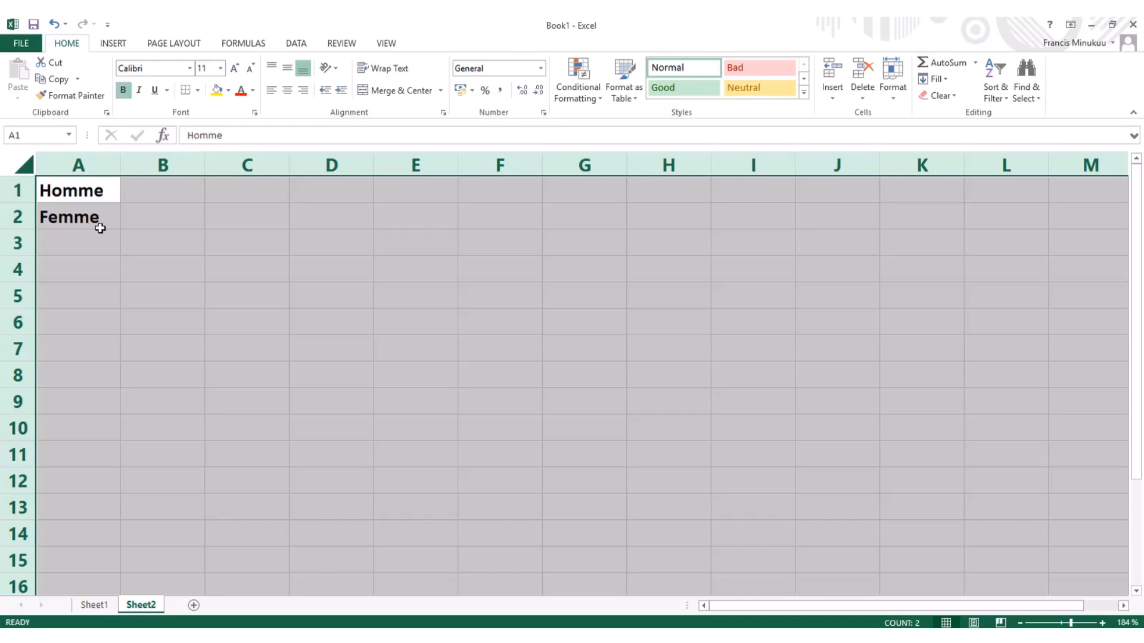
pyautogui.click(98, 225)
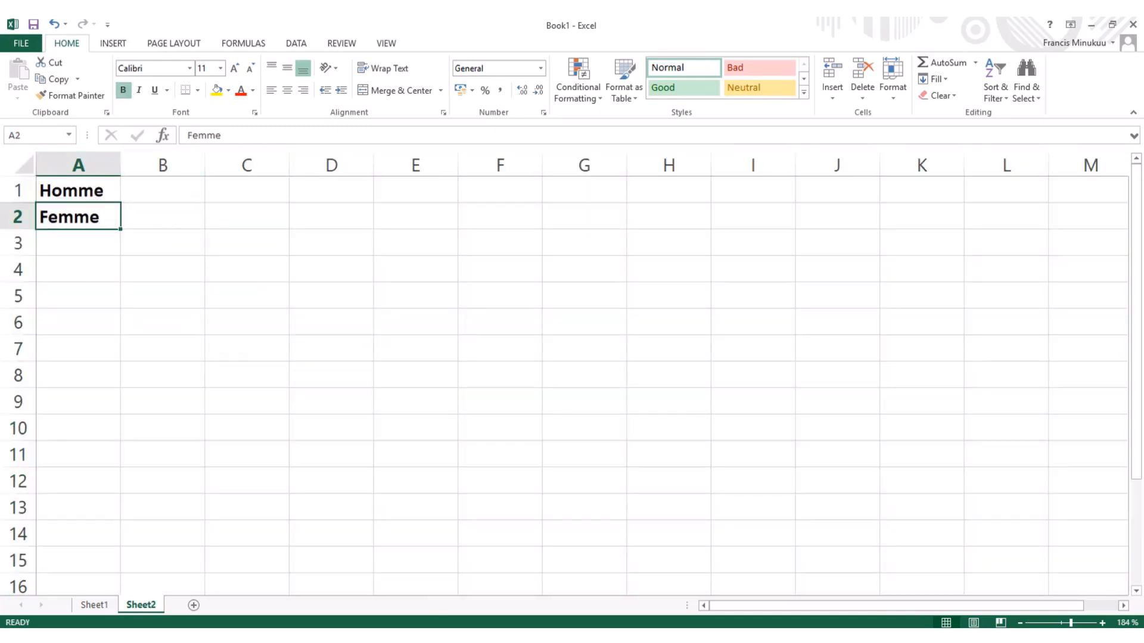
pyautogui.click(92, 605)
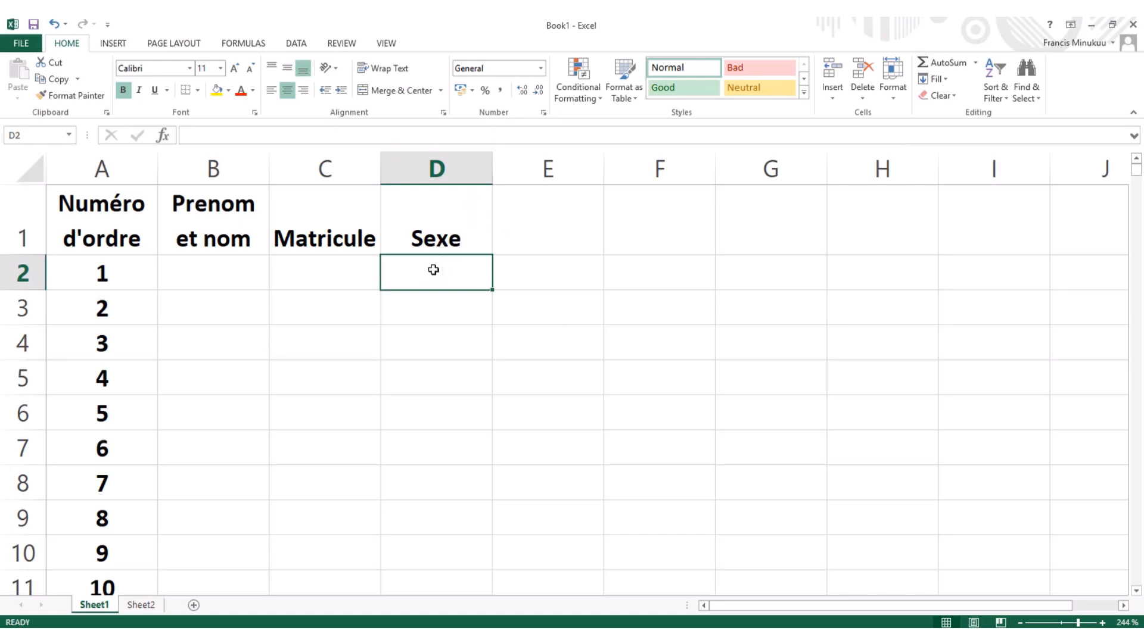
# Add a List data validation to cell D2 under "Sexe", with the source =Sheet2!$A$1:$A$2.
pyautogui.click(298, 46)
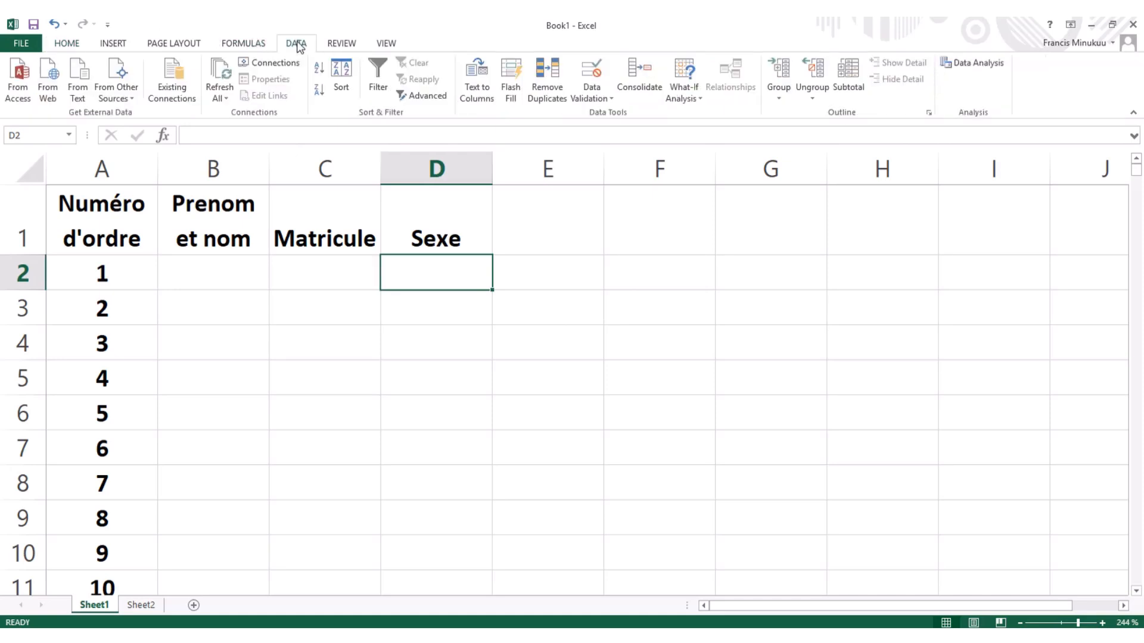
pyautogui.click(597, 82)
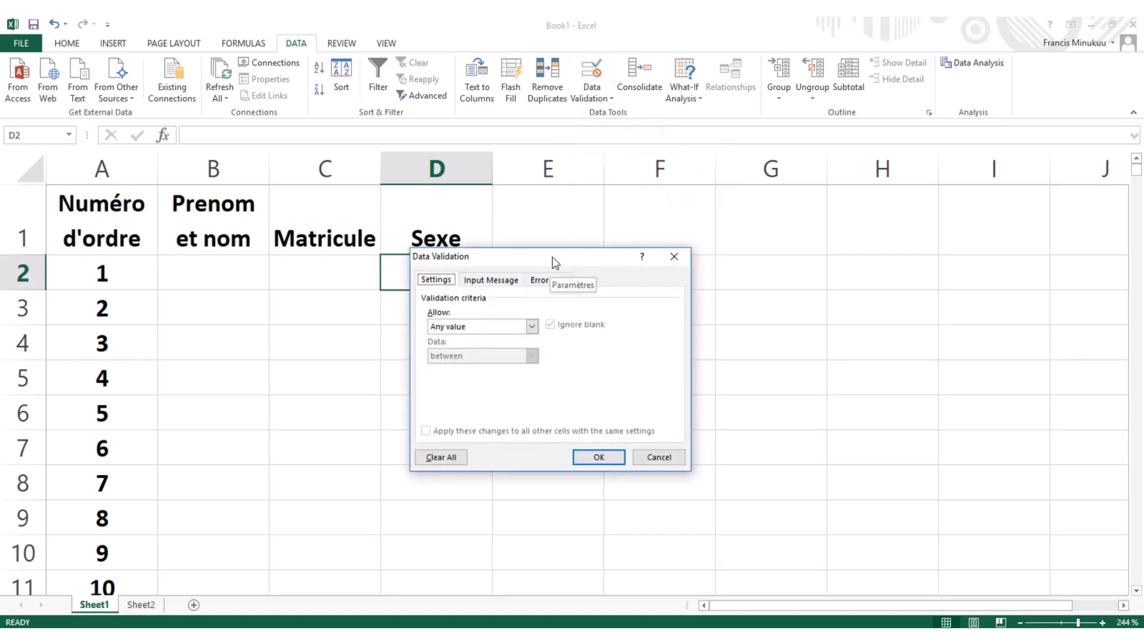
pyautogui.moveTo(554, 260); pyautogui.dragTo(697, 235)
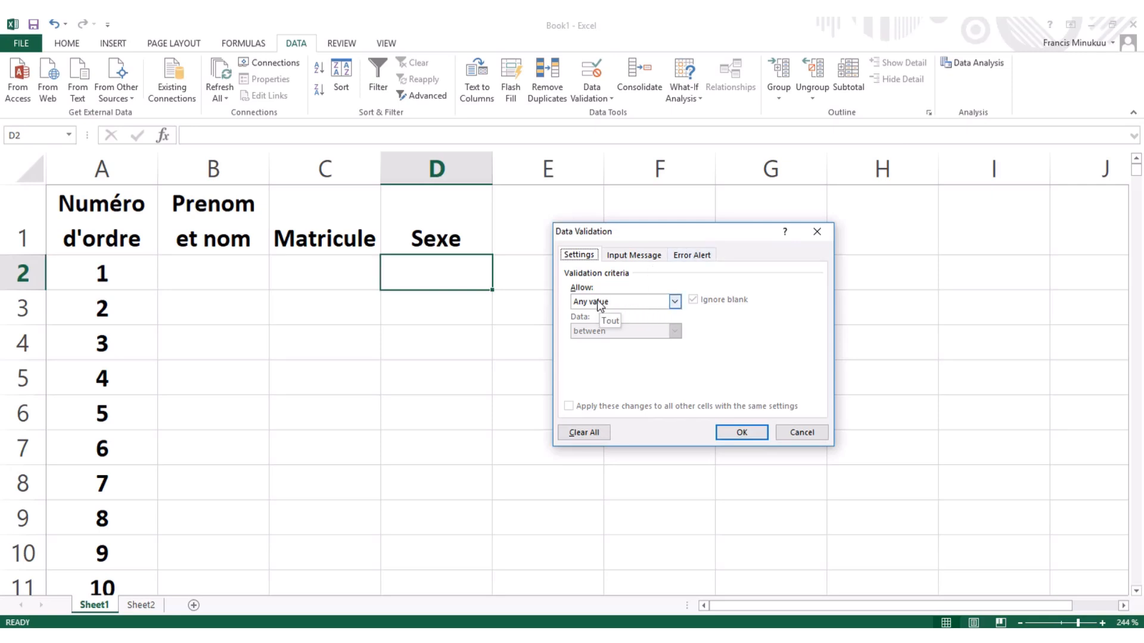
pyautogui.click(676, 302)
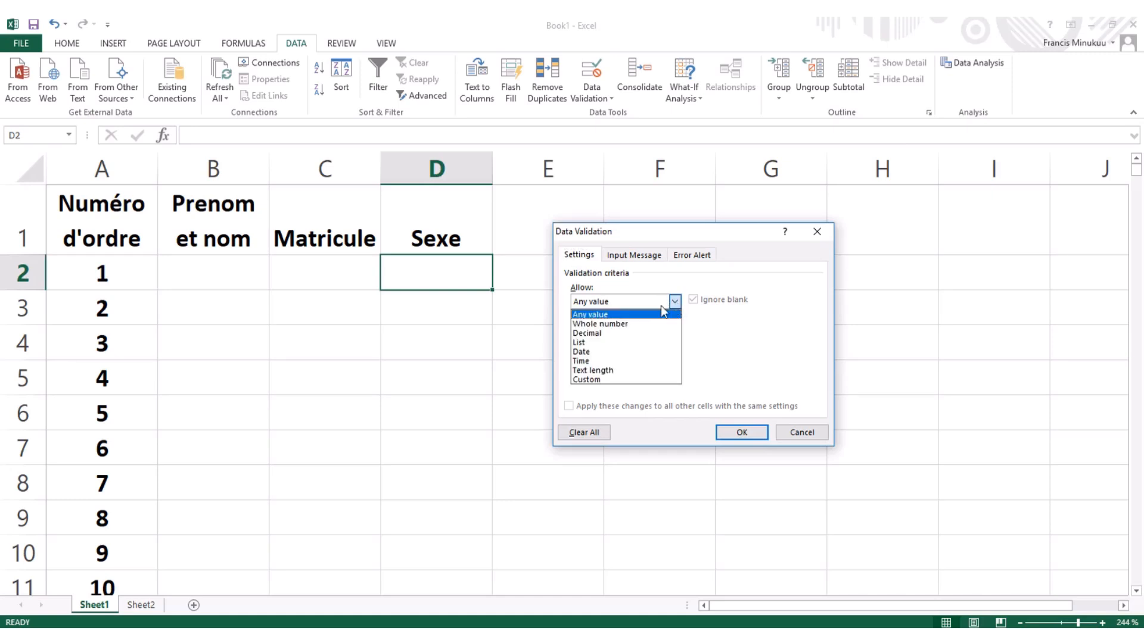
pyautogui.click(597, 342)
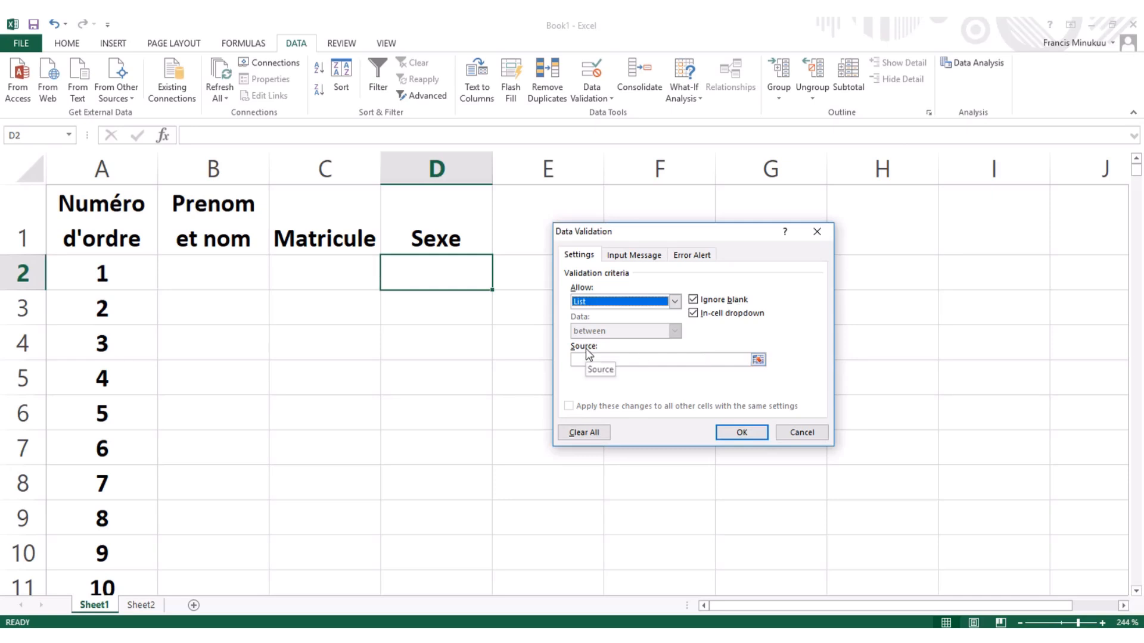
pyautogui.click(757, 357)
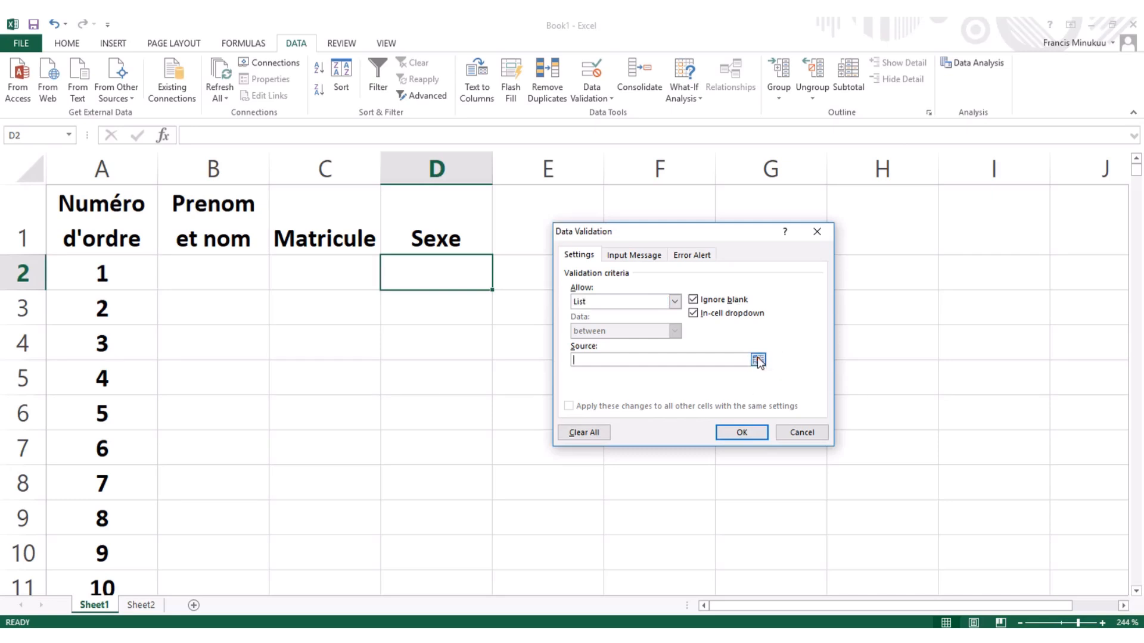
pyautogui.click(148, 606)
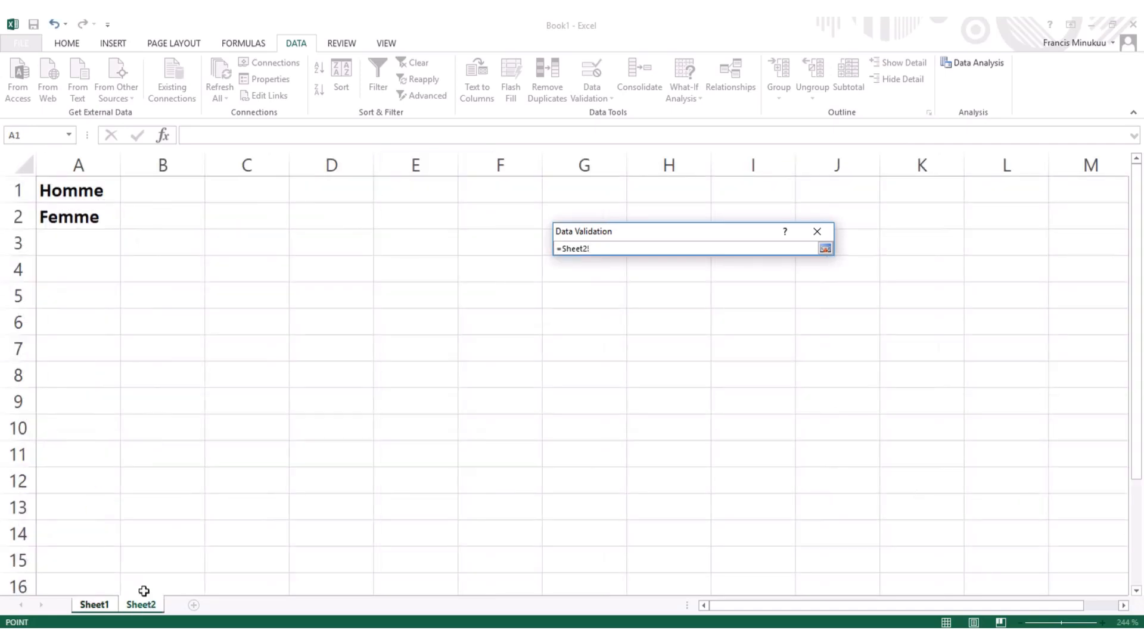
pyautogui.moveTo(71, 191); pyautogui.dragTo(70, 220)
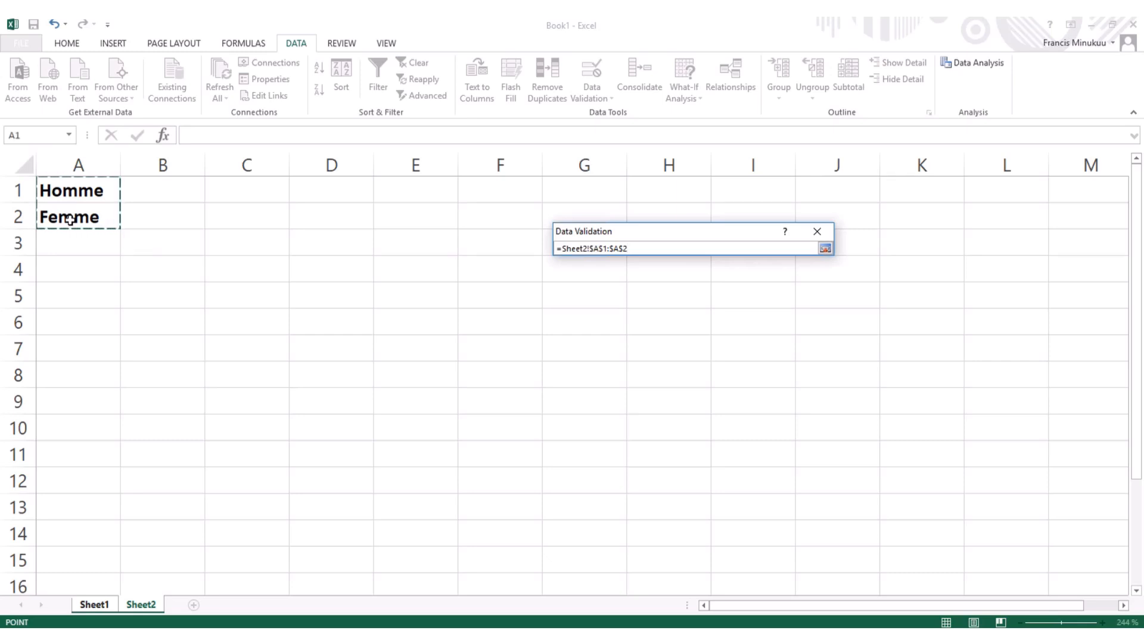
pyautogui.click(825, 249)
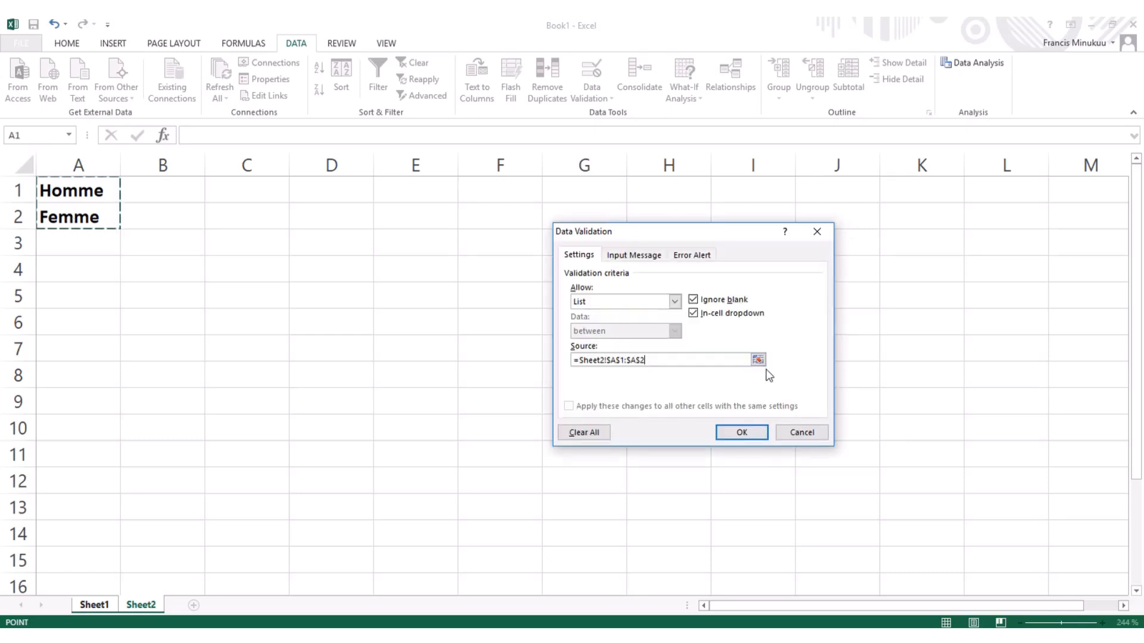
pyautogui.click(745, 432)
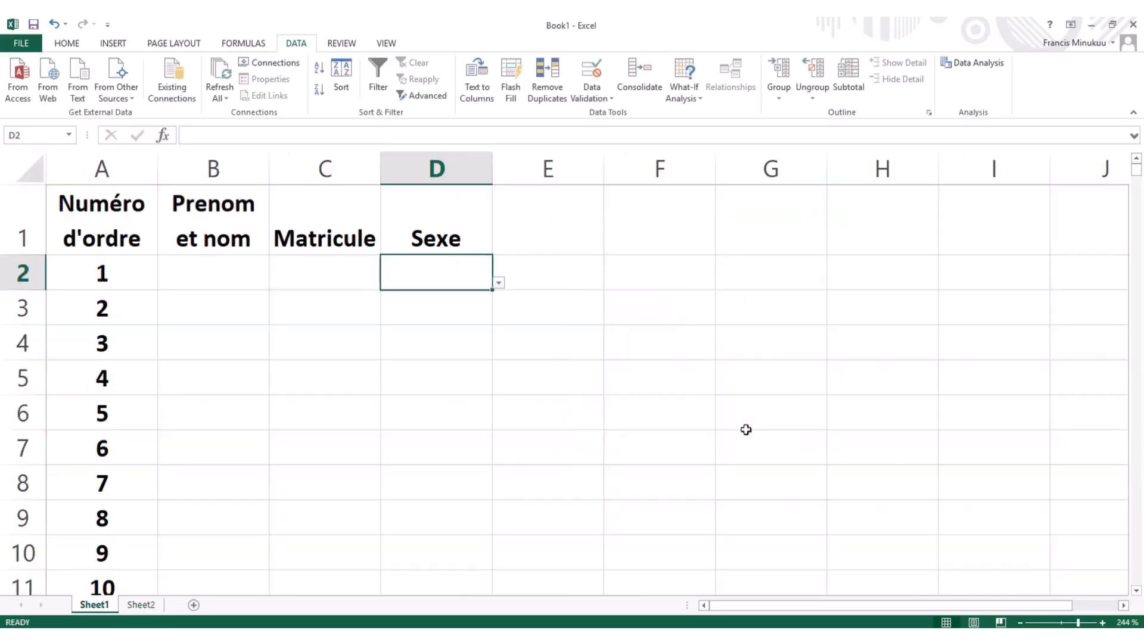
# Test the dropdown list in cell D2 by choosing "Homme", and clear the cell again.
pyautogui.click(499, 284)
pyautogui.click(448, 299)
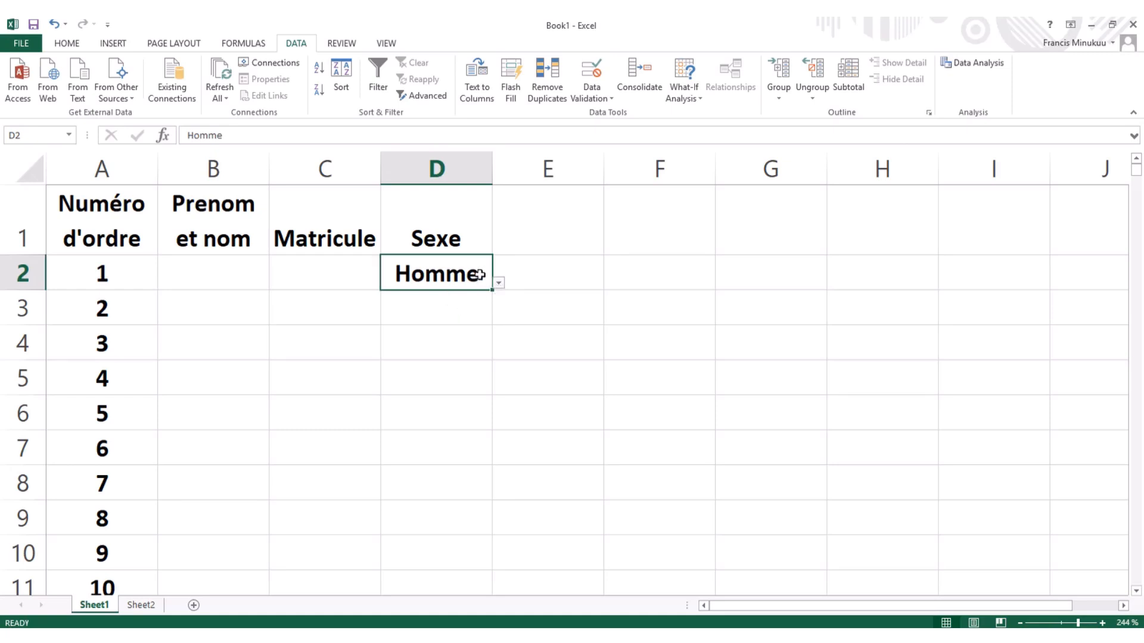
pyautogui.press('Delete')
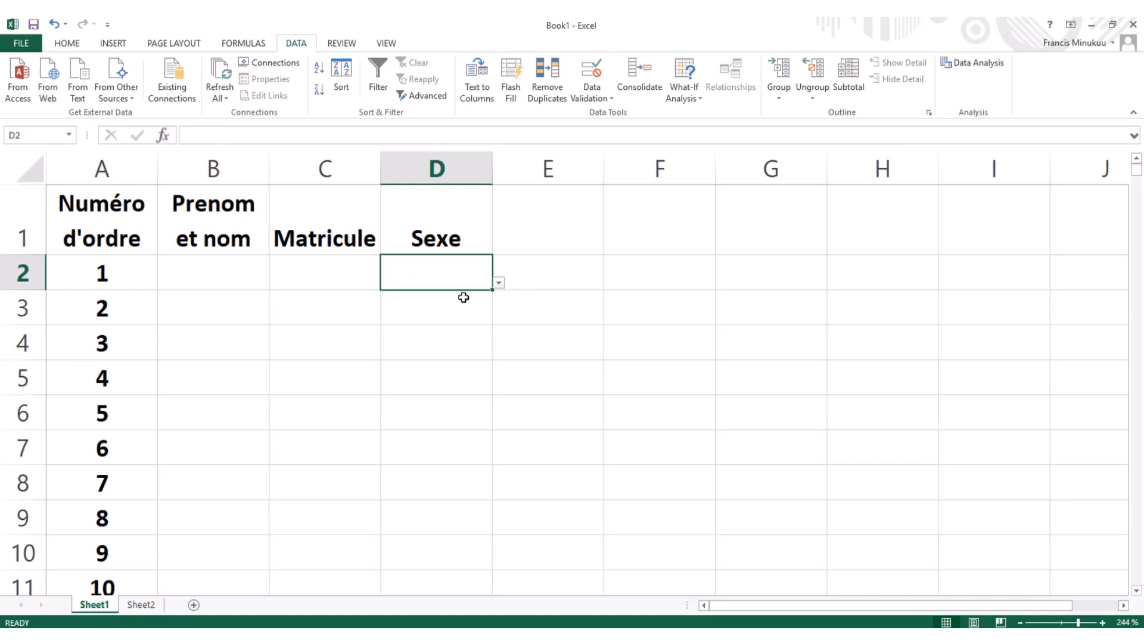
# Extend the gender dropdown from cell D2 down the "Sexe" column to D1001.
pyautogui.click(472, 304)
pyautogui.click(472, 268)
pyautogui.click(464, 308)
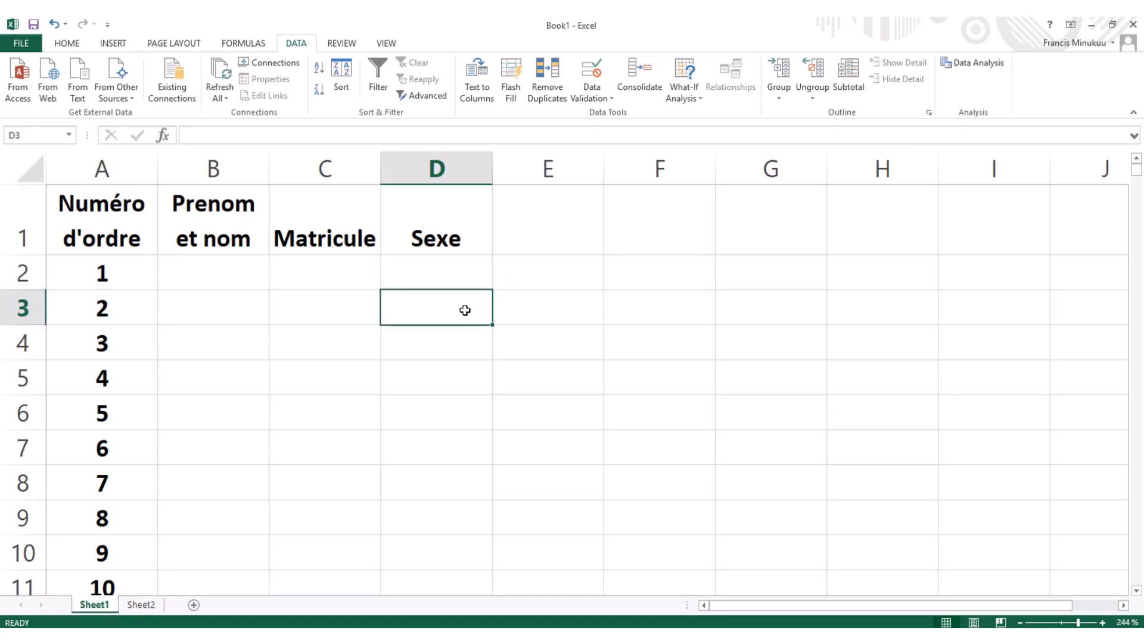
pyautogui.click(460, 349)
pyautogui.click(460, 385)
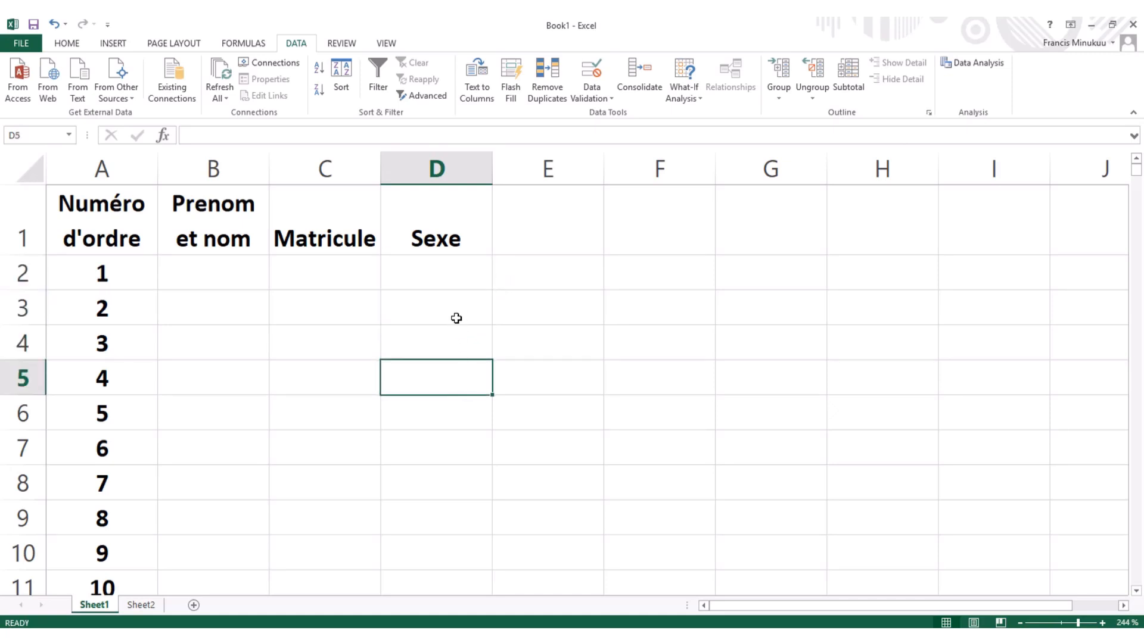
pyautogui.click(456, 318)
pyautogui.click(460, 282)
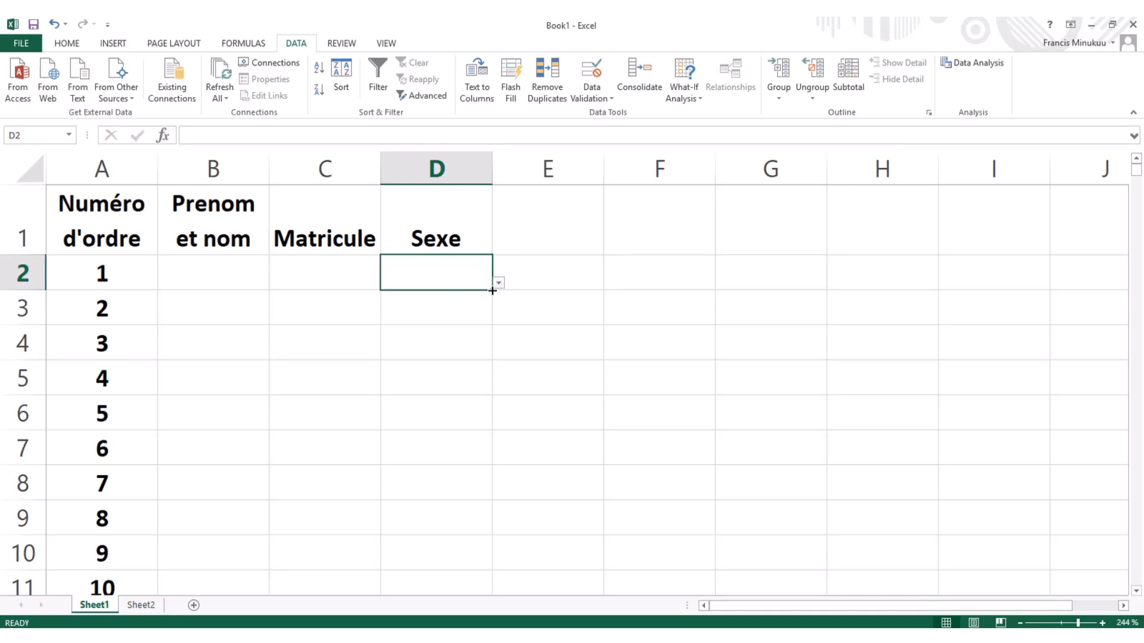
pyautogui.moveTo(492, 291)
pyautogui.mouseDown()
pyautogui.moveTo(492, 596)
pyautogui.moveTo(472, 487)
pyautogui.moveTo(467, 562)
pyautogui.mouseUp()
pyautogui.click(466, 561)
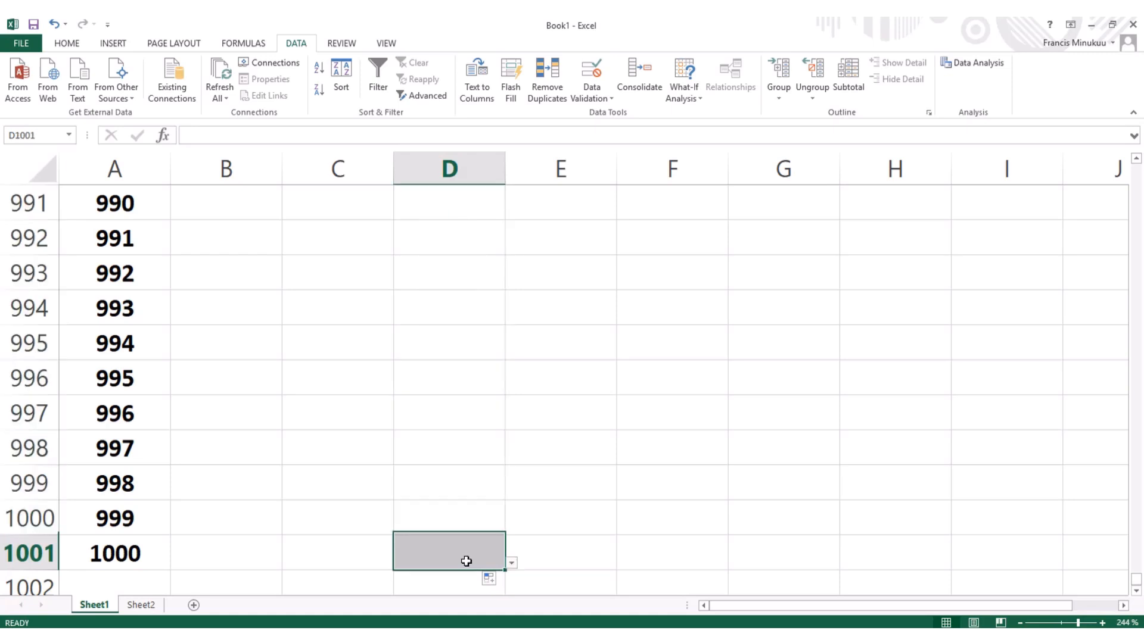
# Check the copied dropdowns near the end of column D and choose "Homme" in cell D992.
pyautogui.click(480, 504)
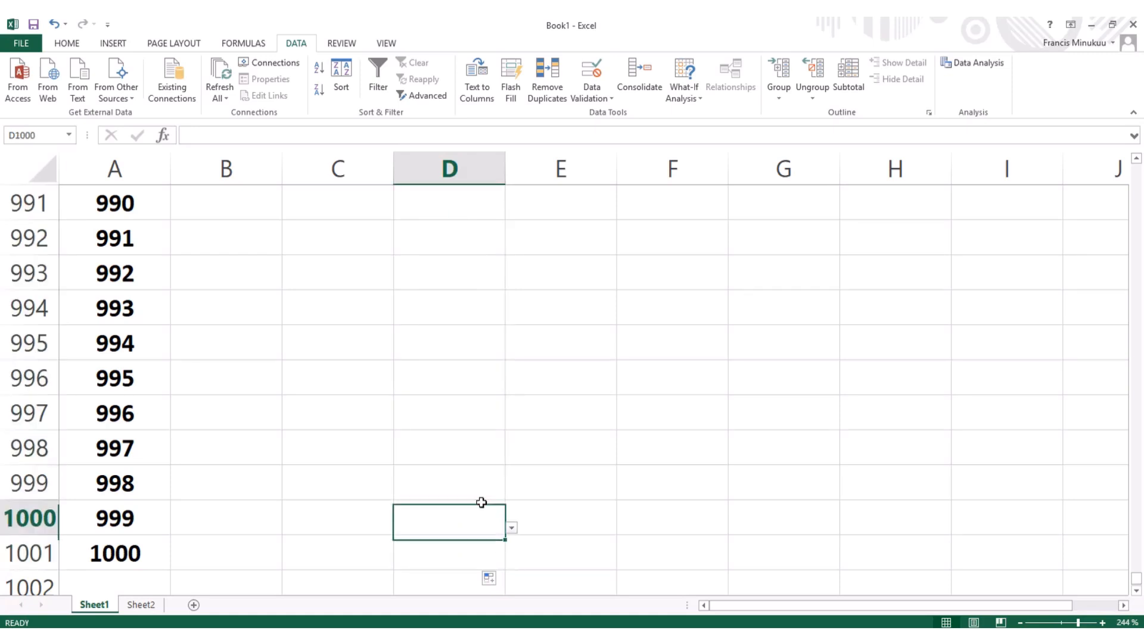
pyautogui.click(473, 355)
pyautogui.click(468, 267)
pyautogui.click(474, 232)
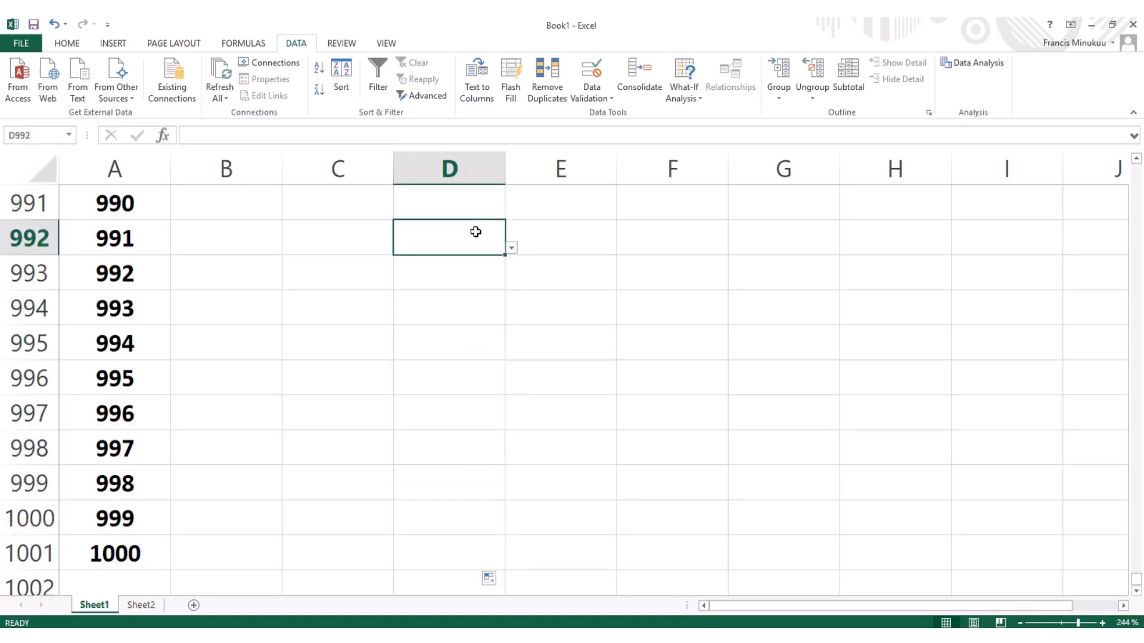
pyautogui.click(511, 248)
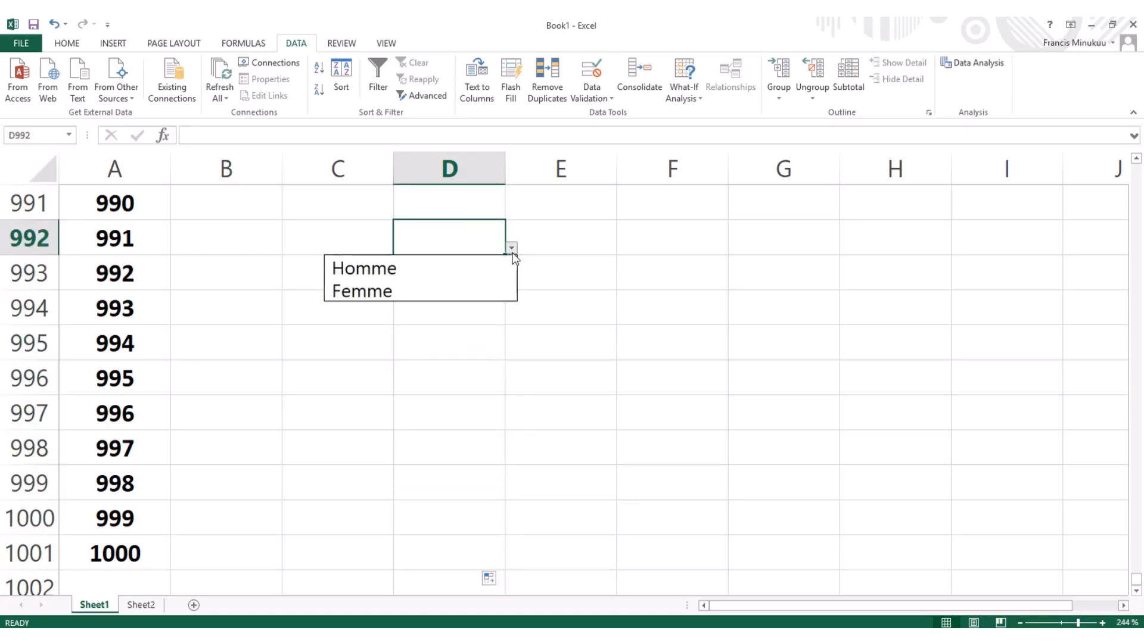
pyautogui.click(457, 263)
# Choose "Femme" from the dropdown list in cell D981.
pyautogui.scroll(4, 456, 263)
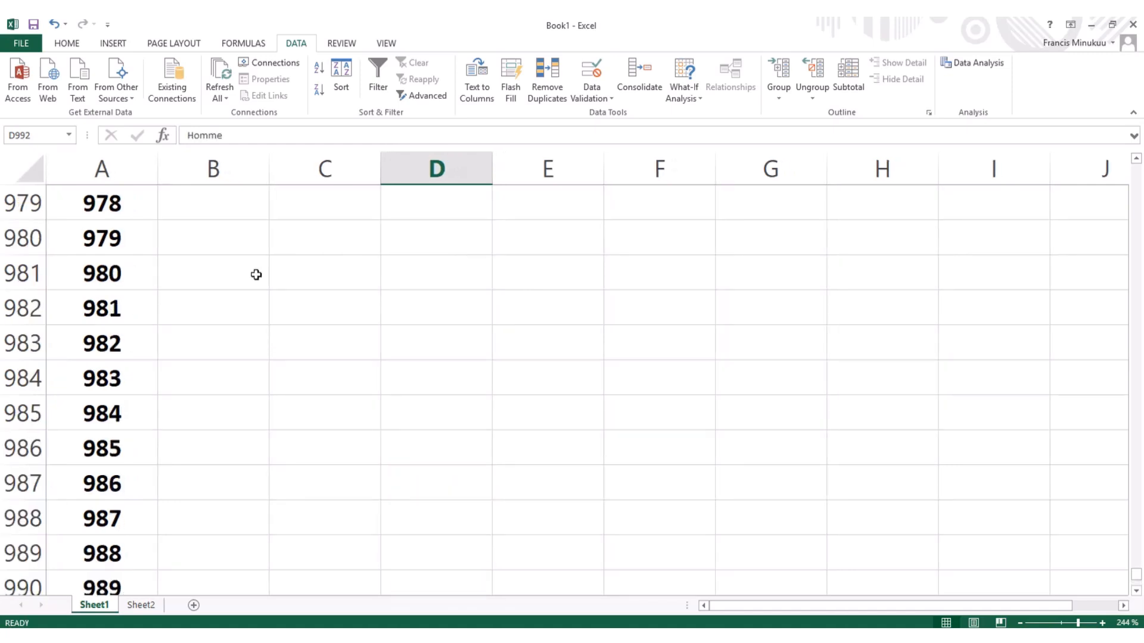
pyautogui.click(436, 272)
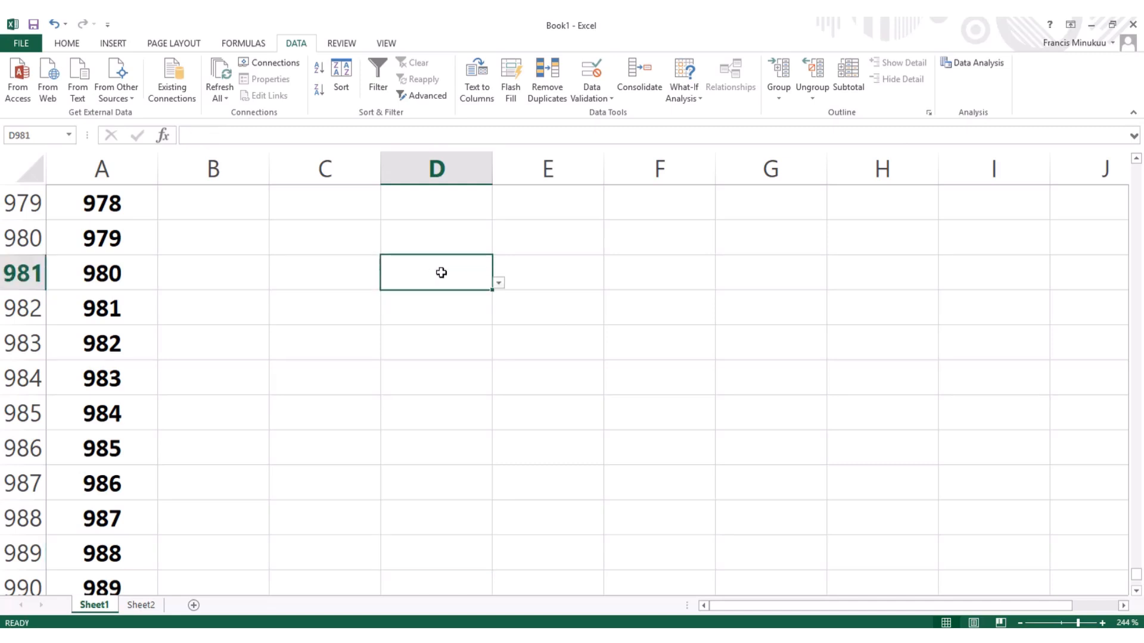
pyautogui.click(498, 284)
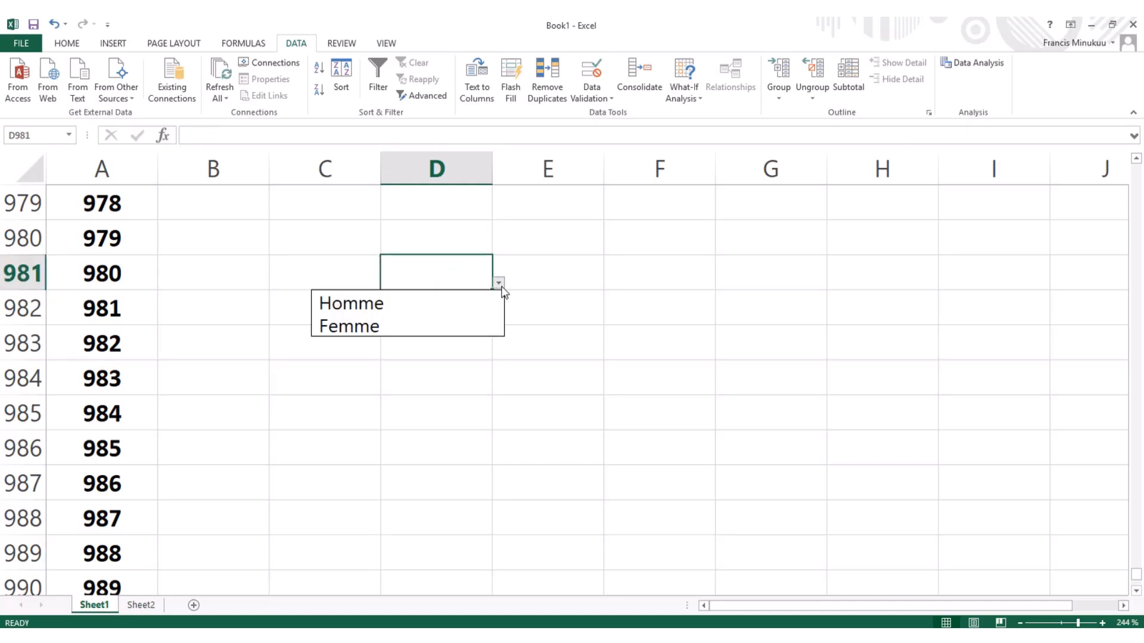
pyautogui.click(443, 326)
# Choose the gender for the first three order numbers: "Femme" in D2 and "Homme" in D3 and D4.
pyautogui.scroll(20, 443, 326)
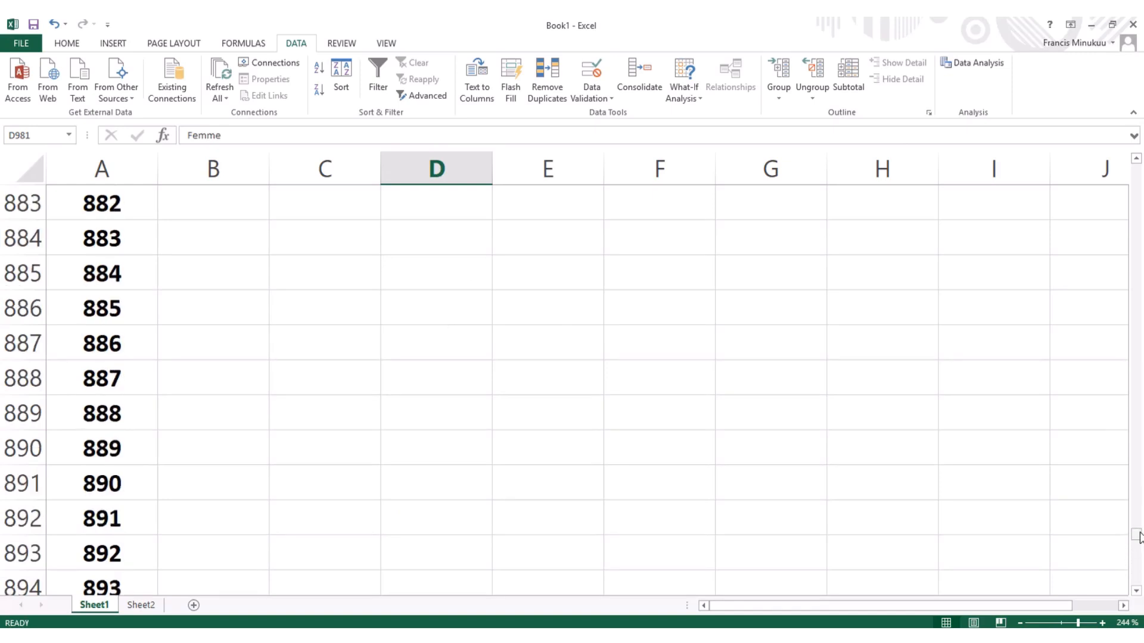
pyautogui.moveTo(1138, 536); pyautogui.dragTo(1137, 165)
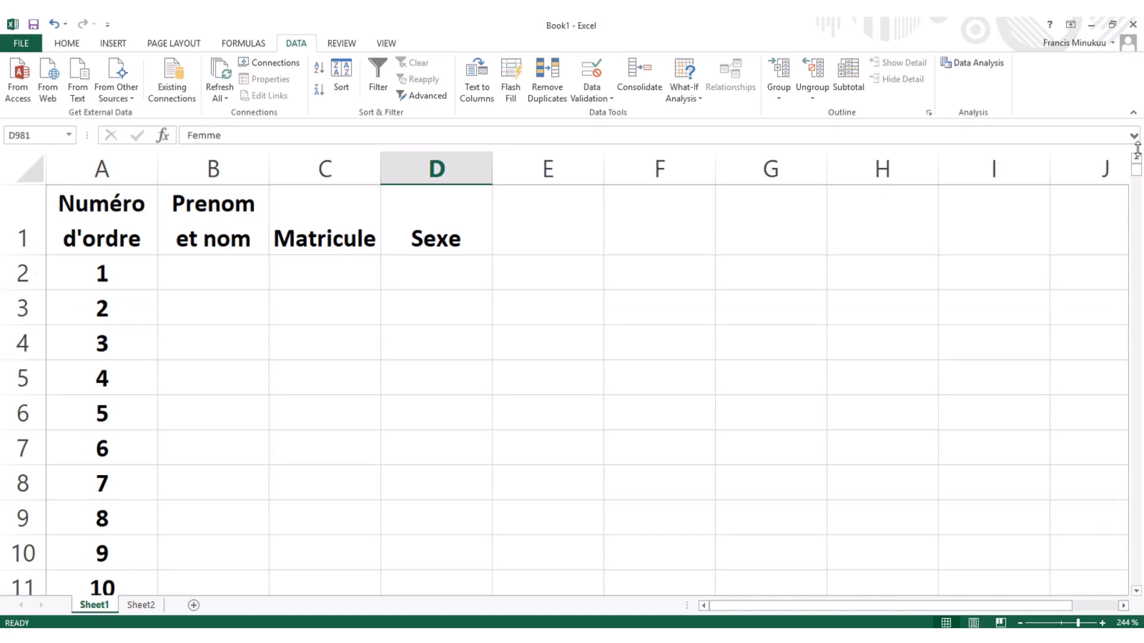
pyautogui.click(456, 278)
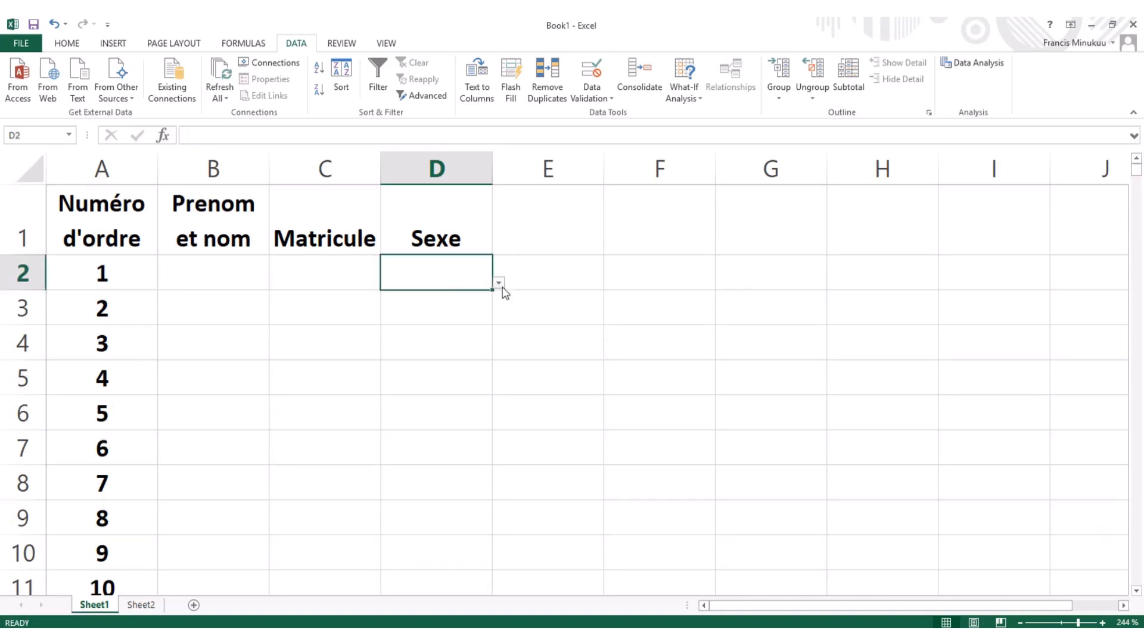
pyautogui.click(498, 283)
pyautogui.click(461, 326)
pyautogui.click(473, 312)
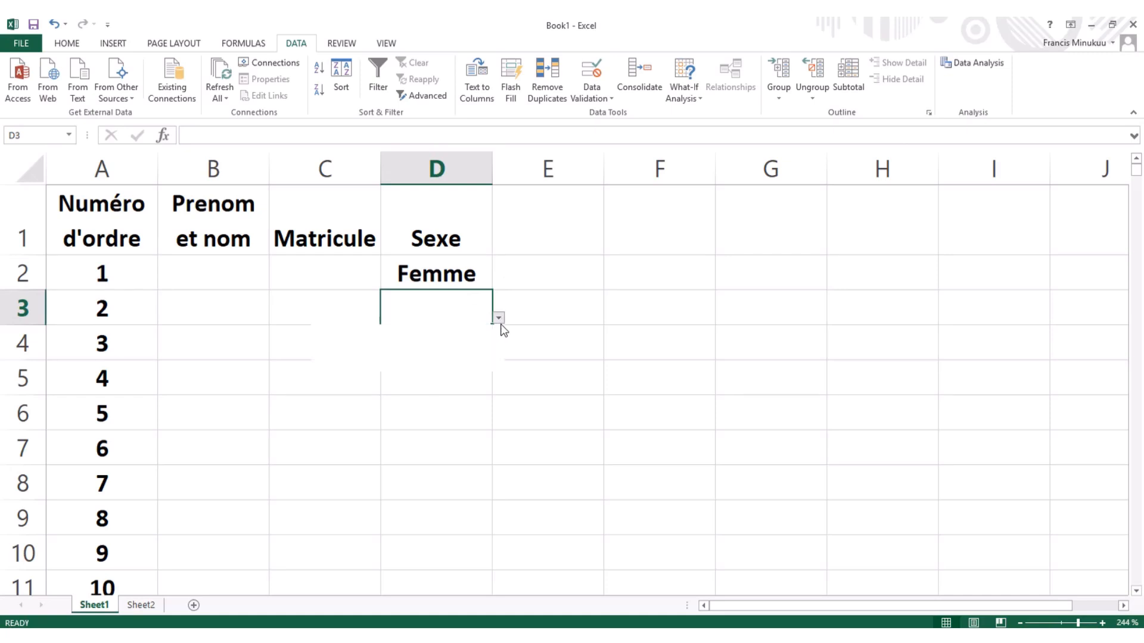
pyautogui.click(499, 319)
pyautogui.click(434, 328)
pyautogui.click(455, 349)
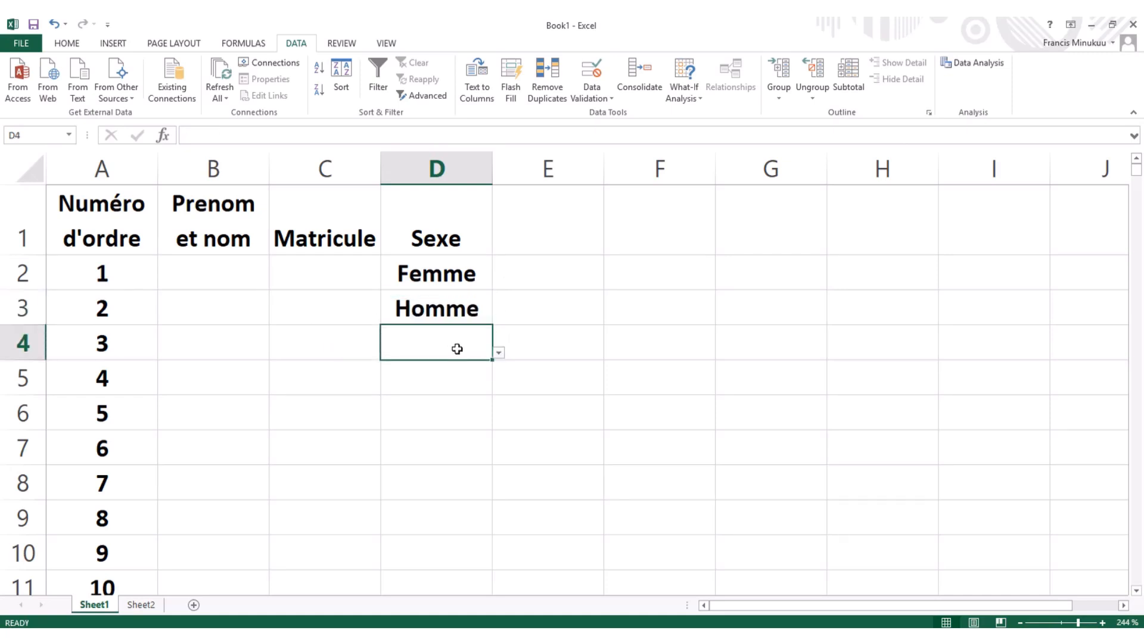
pyautogui.click(500, 358)
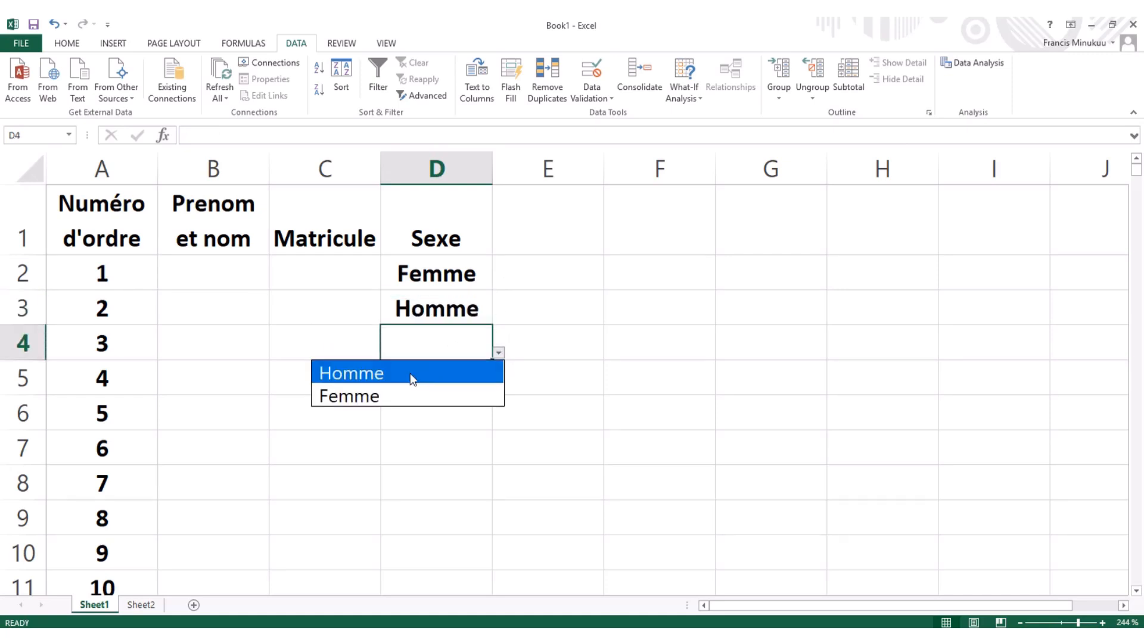
pyautogui.click(411, 373)
pyautogui.click(449, 378)
pyautogui.click(498, 396)
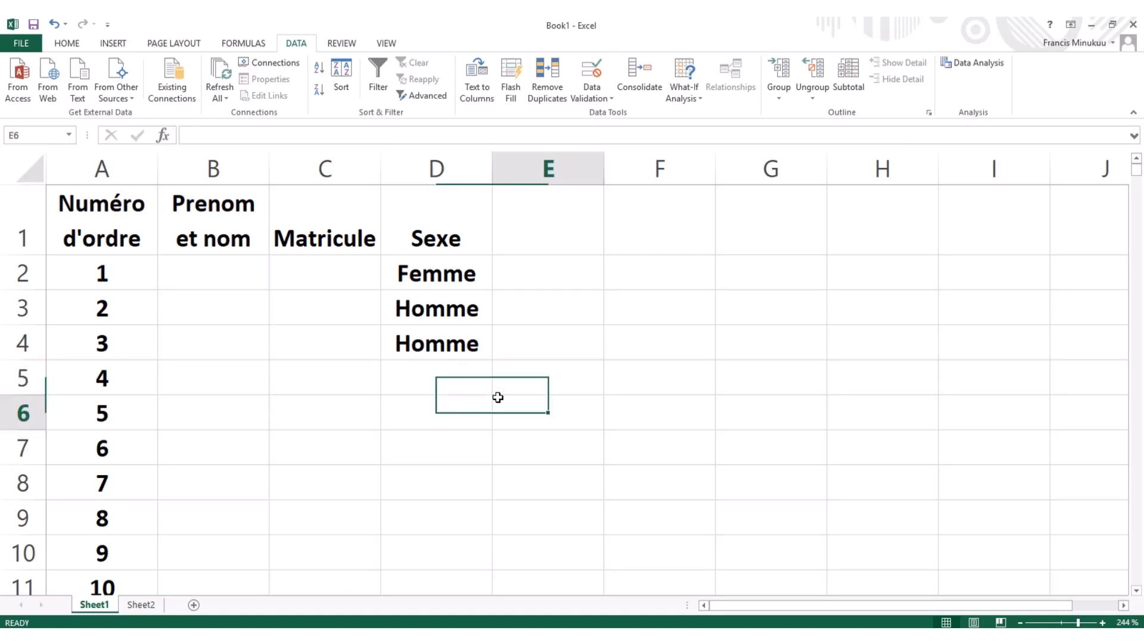
# Choose "Femme" from the gender dropdown in cell D5 for order number 4.
pyautogui.click(459, 388)
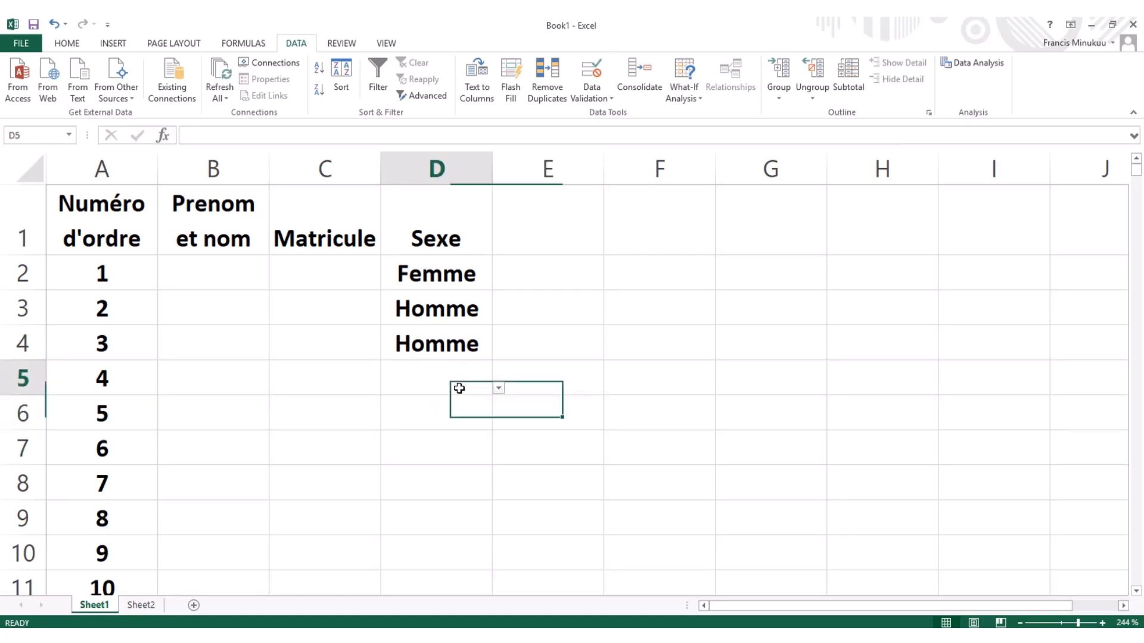
pyautogui.click(499, 388)
pyautogui.click(407, 430)
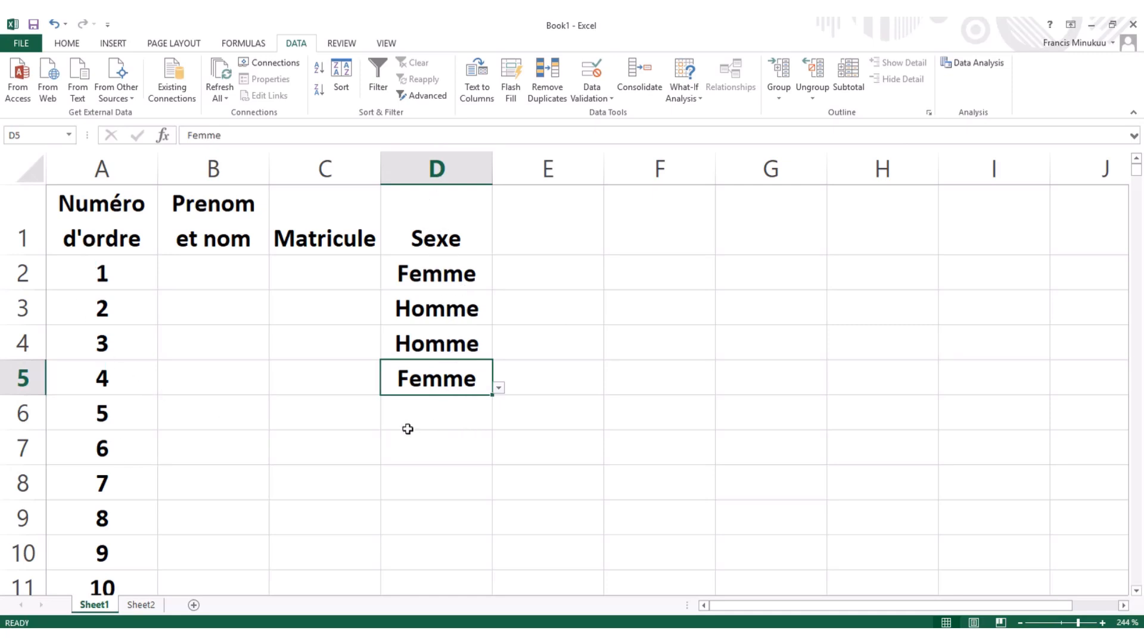
# Consult the required field list in the Word document, and add the heading "Statut" in cell E1 of the Excel sheet.
pyautogui.hotkey('alt', 'Tab')
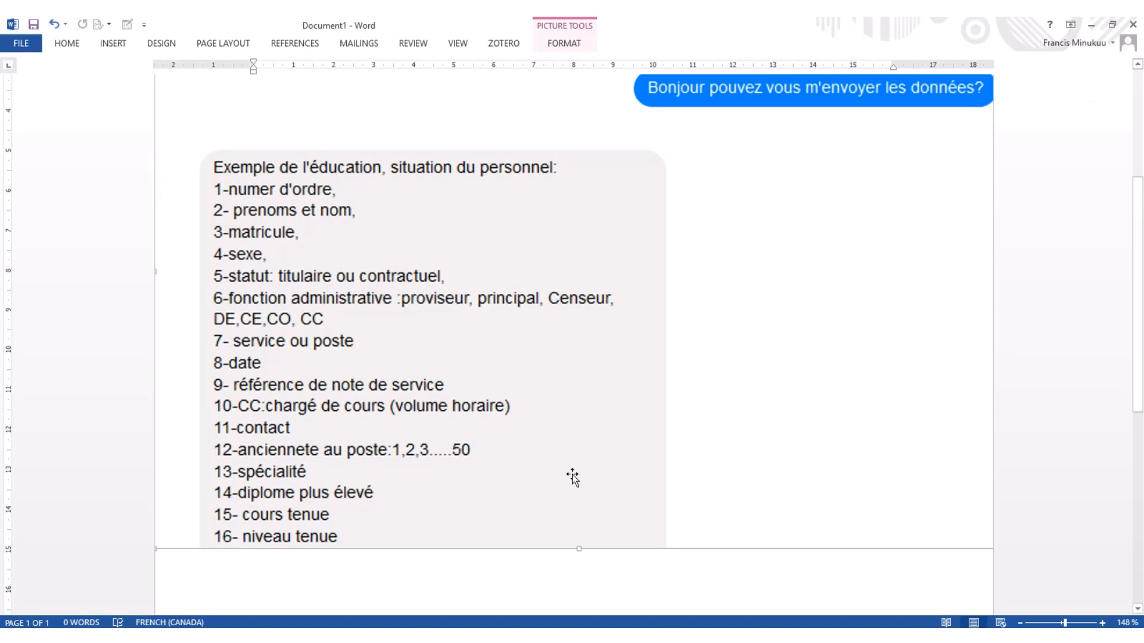
pyautogui.hotkey('alt', 'Tab')
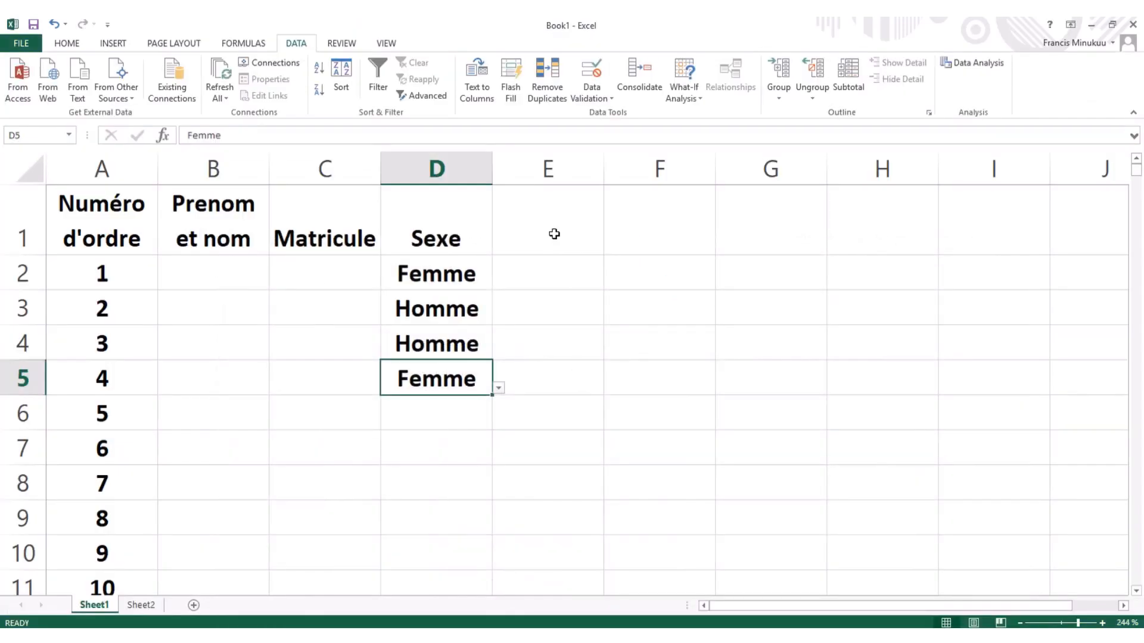
pyautogui.click(554, 233)
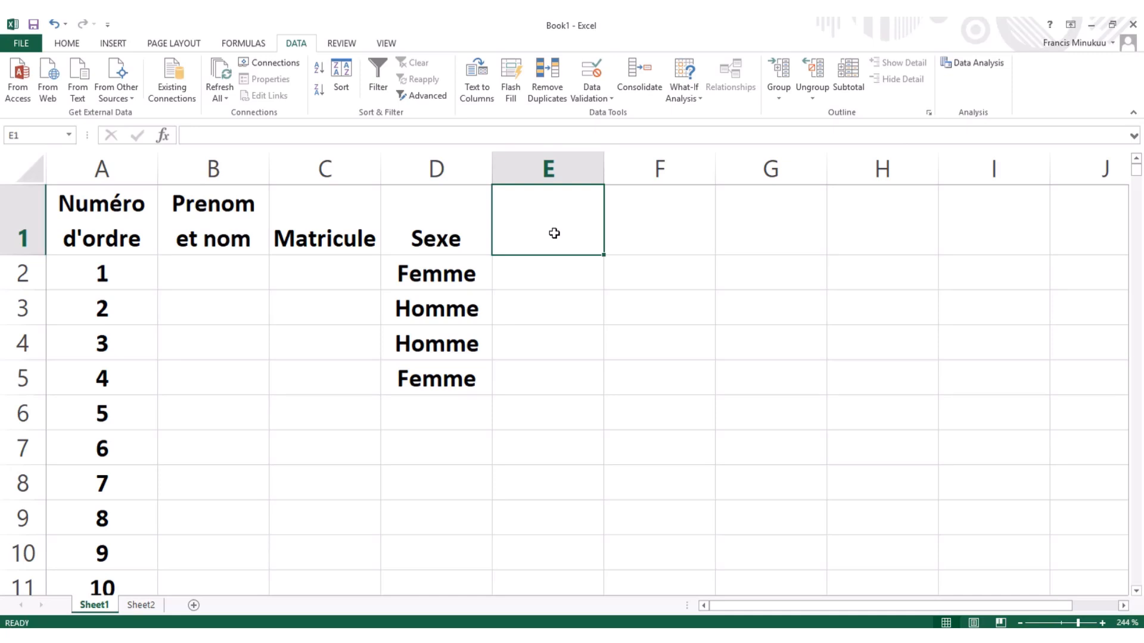
pyautogui.write('Sta')
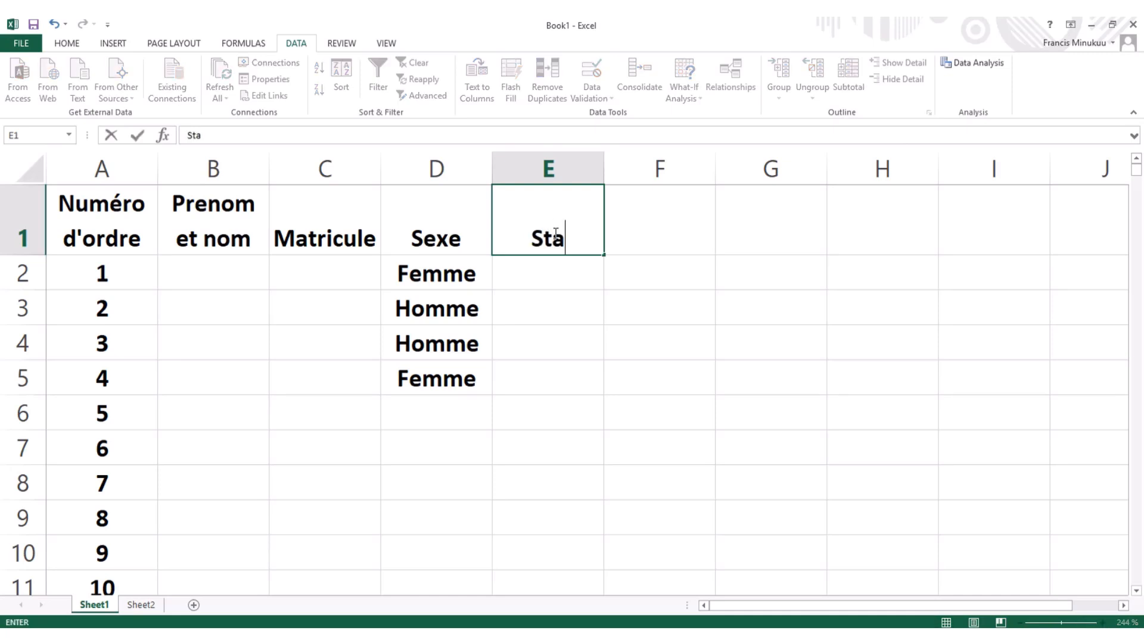
pyautogui.write('tut')
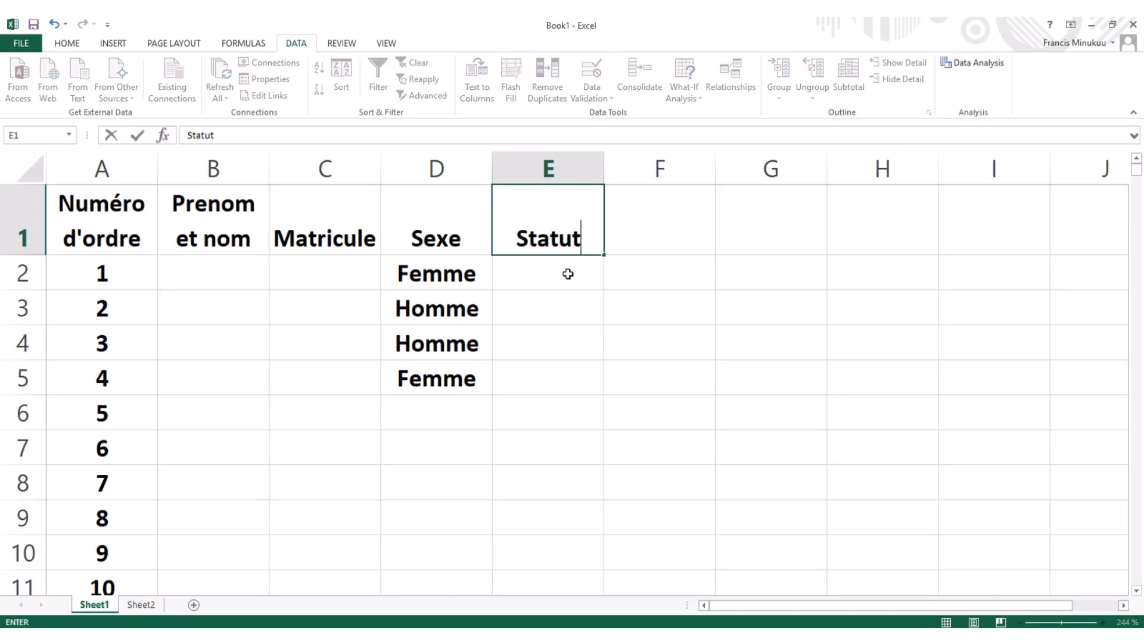
pyautogui.press('Return')
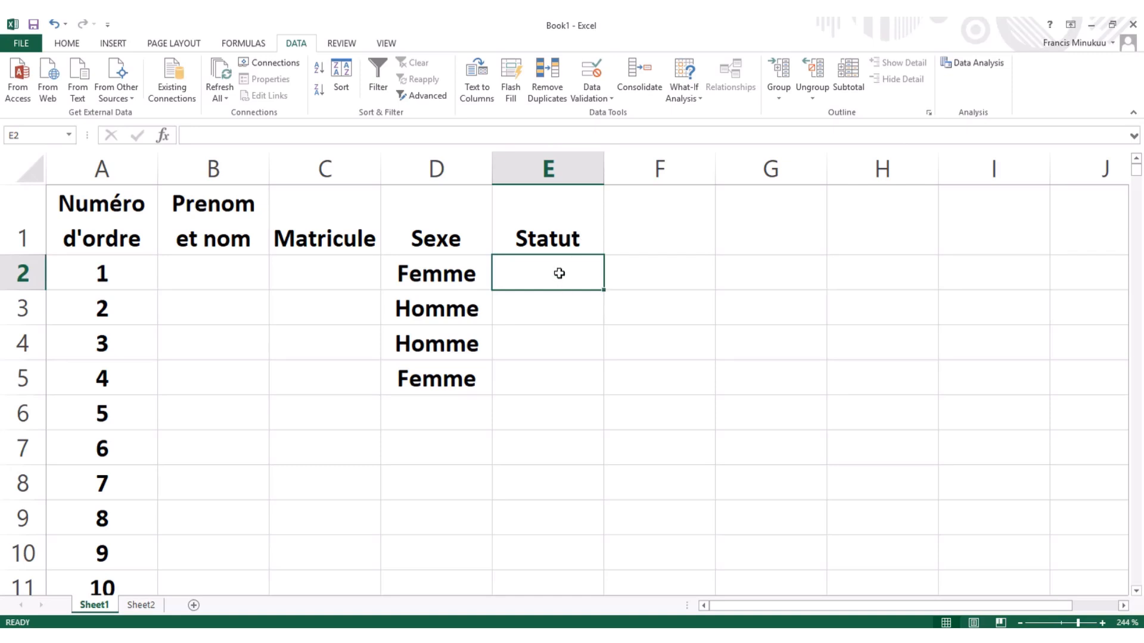
# Enter the status options "Titulaire" in cell A4 and "Contractuel" in cell A5 of Sheet2.
pyautogui.click(142, 605)
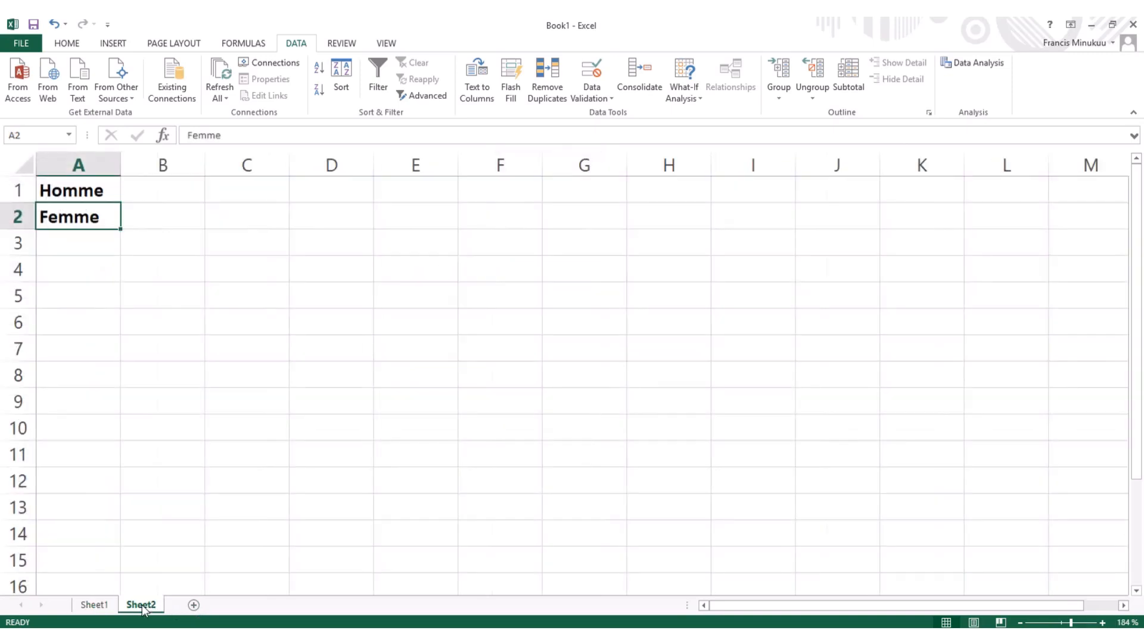
pyautogui.click(82, 272)
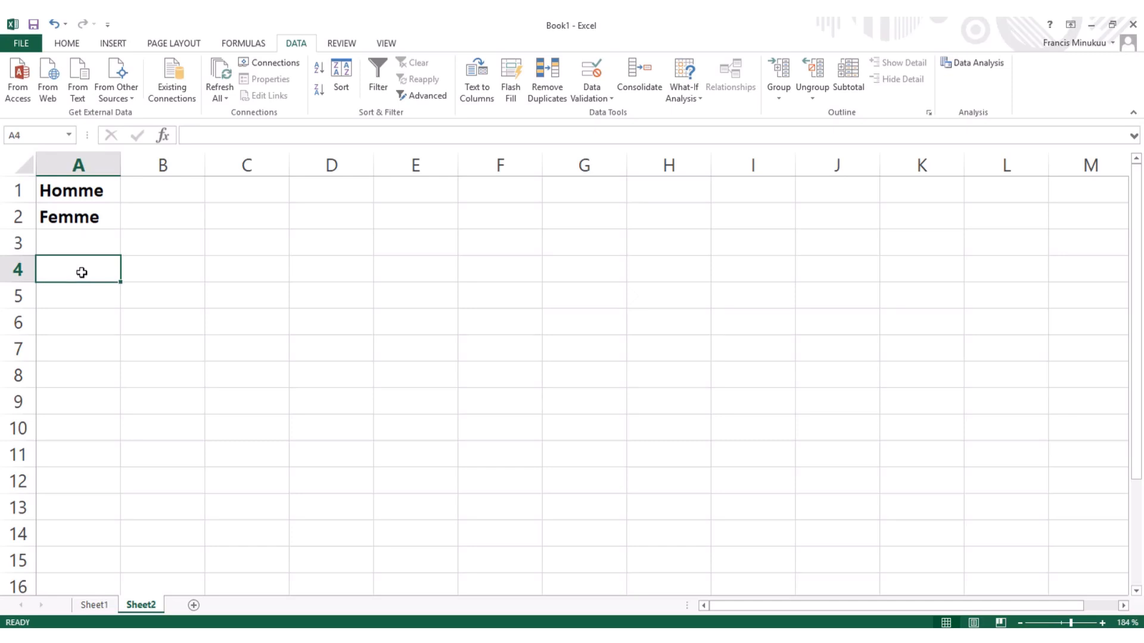
pyautogui.write('Ti')
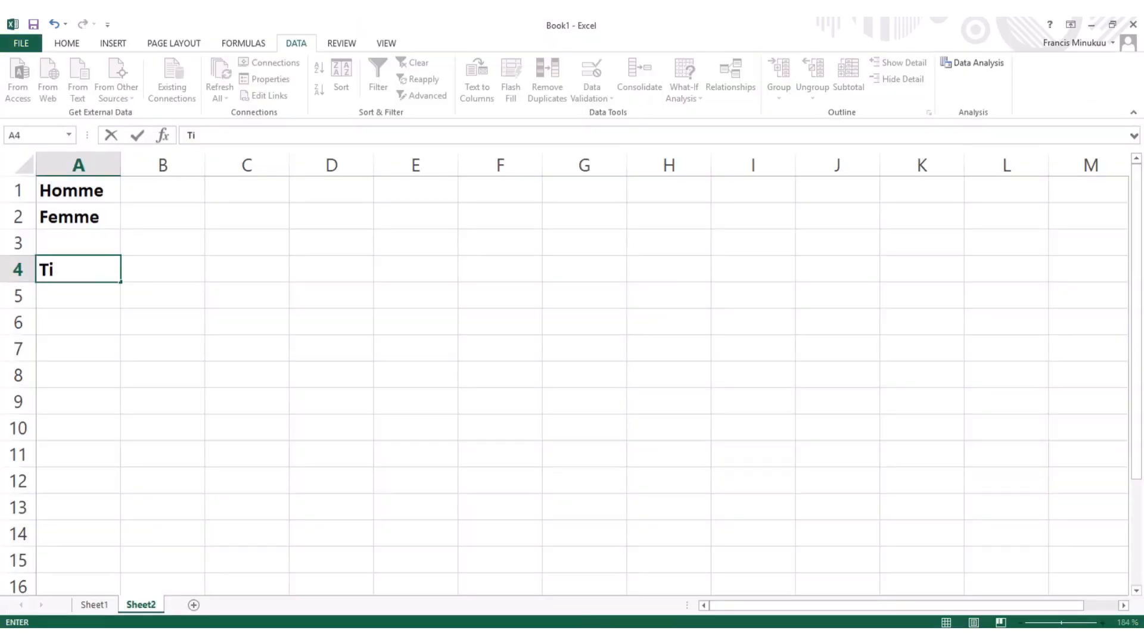
pyautogui.write('tulaire')
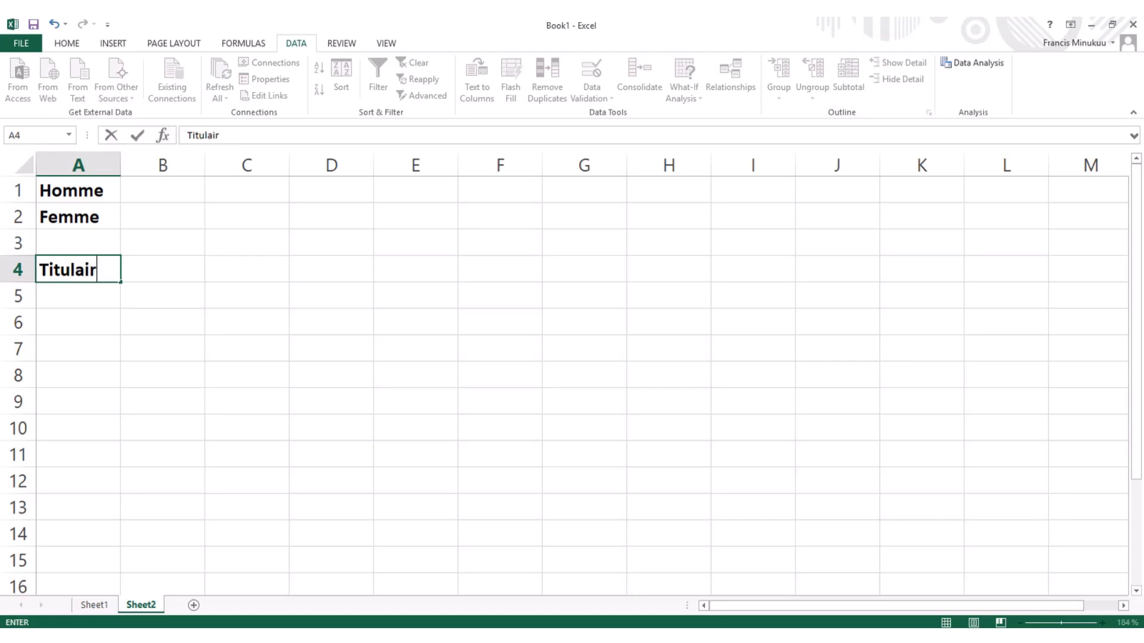
pyautogui.click(90, 300)
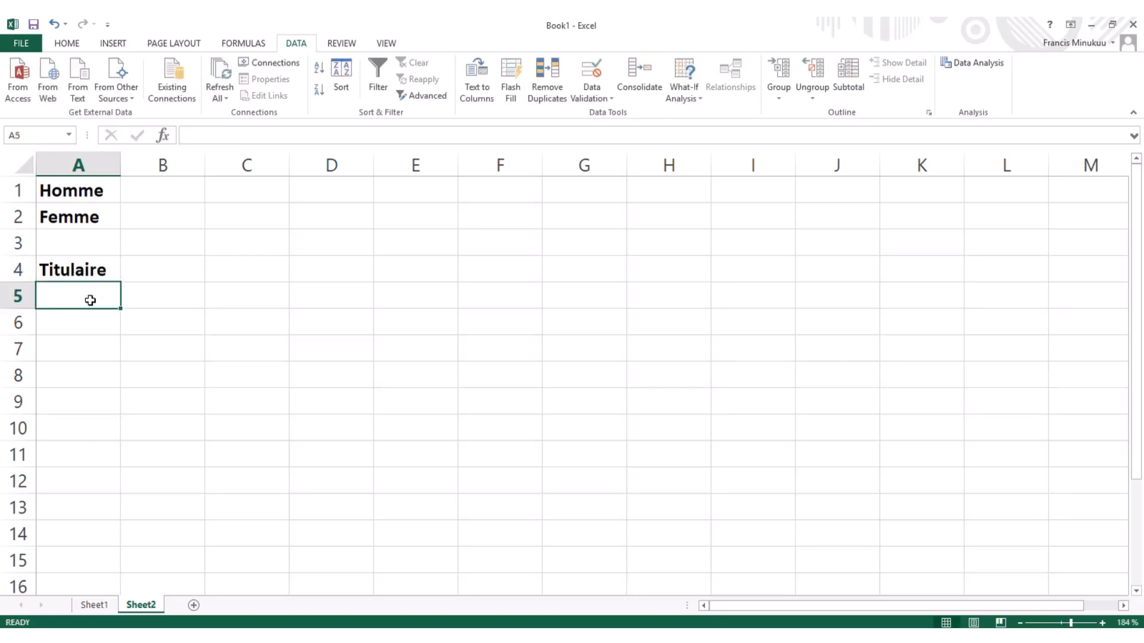
pyautogui.write('Contra')
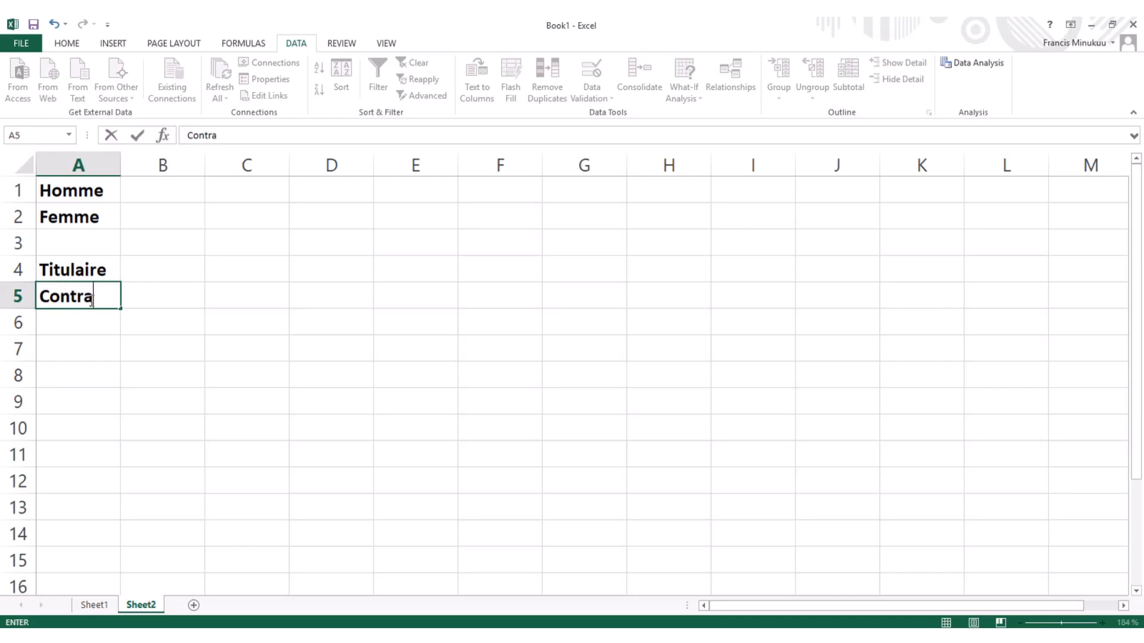
pyautogui.write('ctue')
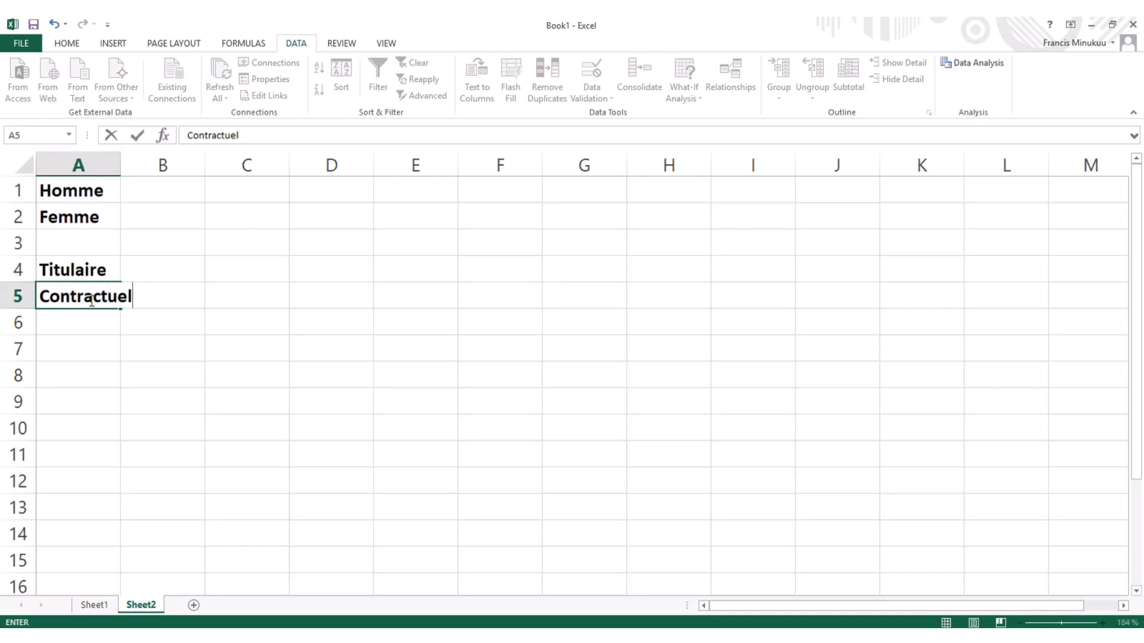
pyautogui.write('l')
pyautogui.click(192, 343)
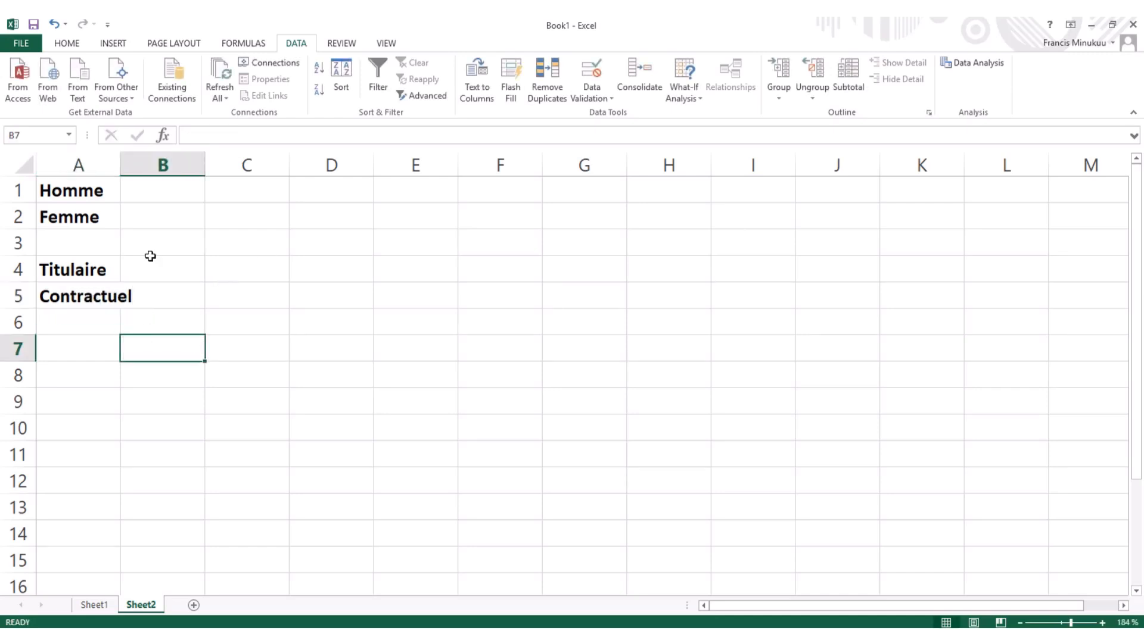
# Add List data validation to cell E2 of Sheet1, using Sheet2 cells A4:A5 as the source.
pyautogui.click(98, 607)
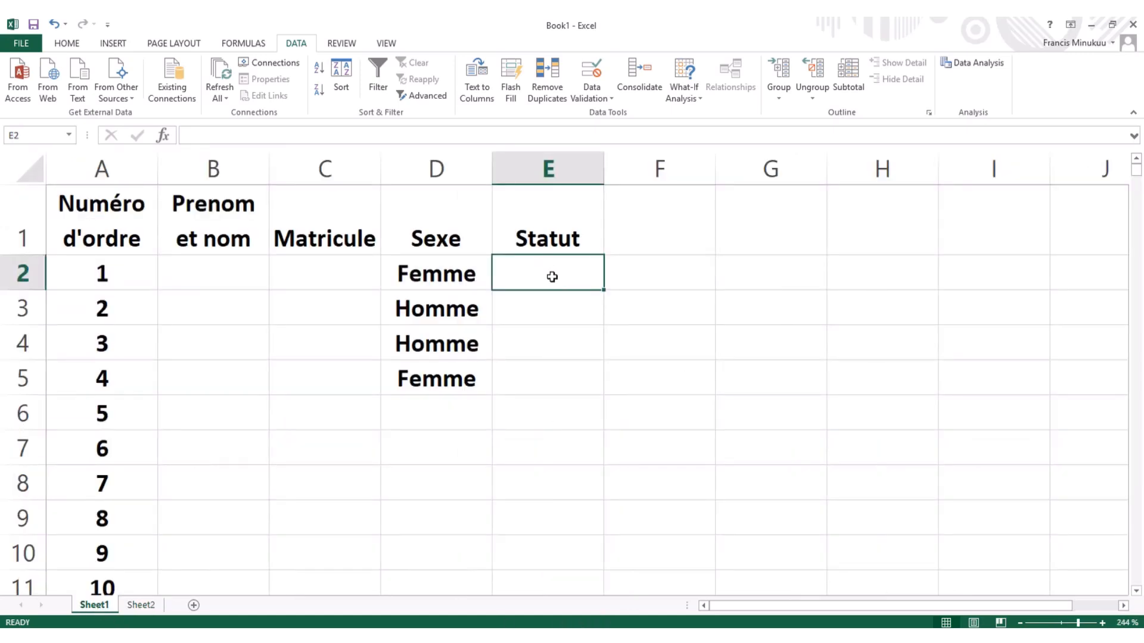
pyautogui.click(557, 300)
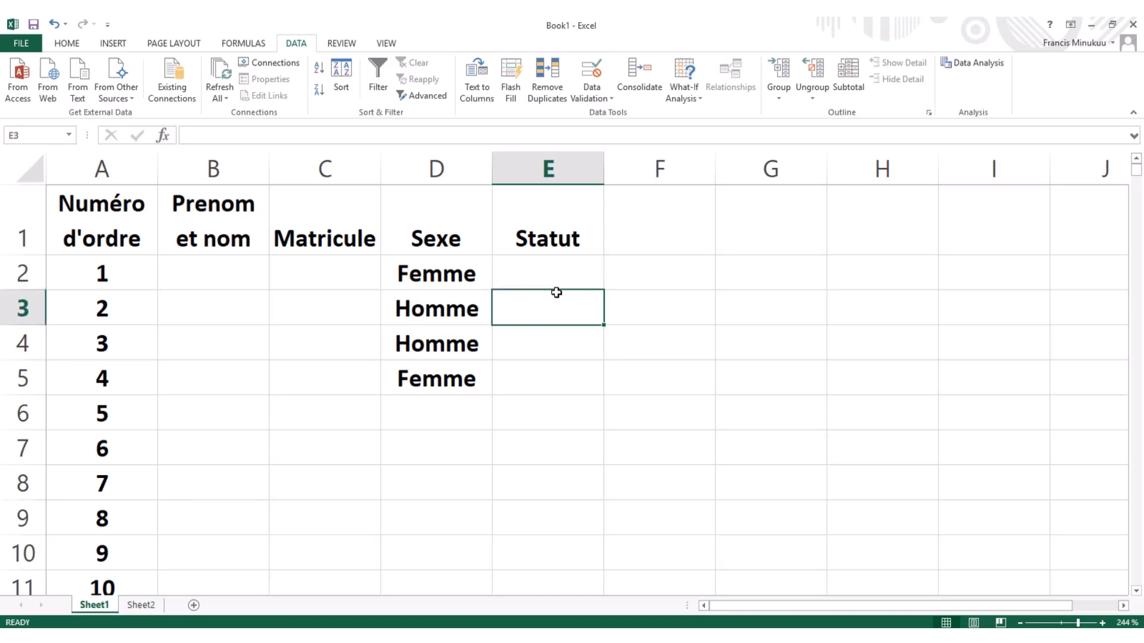
pyautogui.click(552, 271)
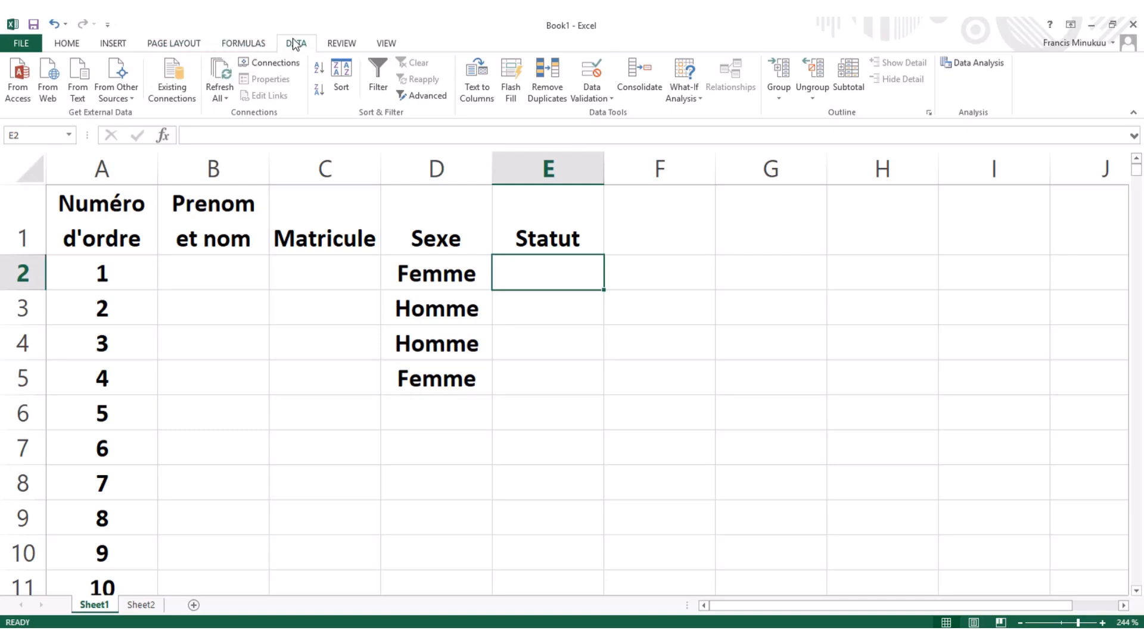
pyautogui.click(591, 78)
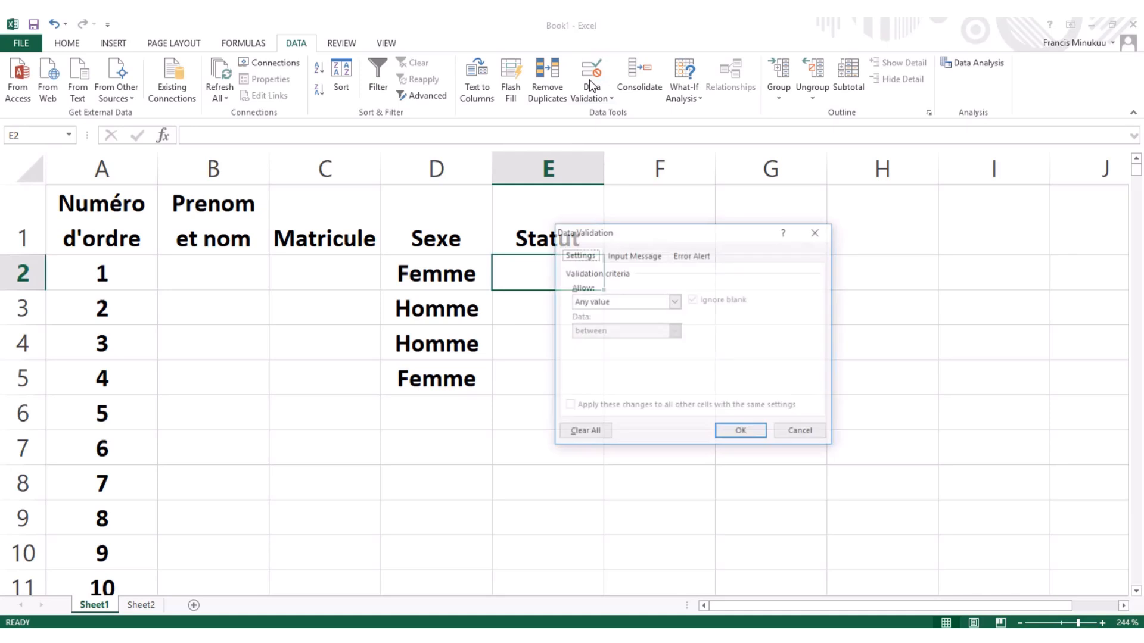
pyautogui.click(674, 302)
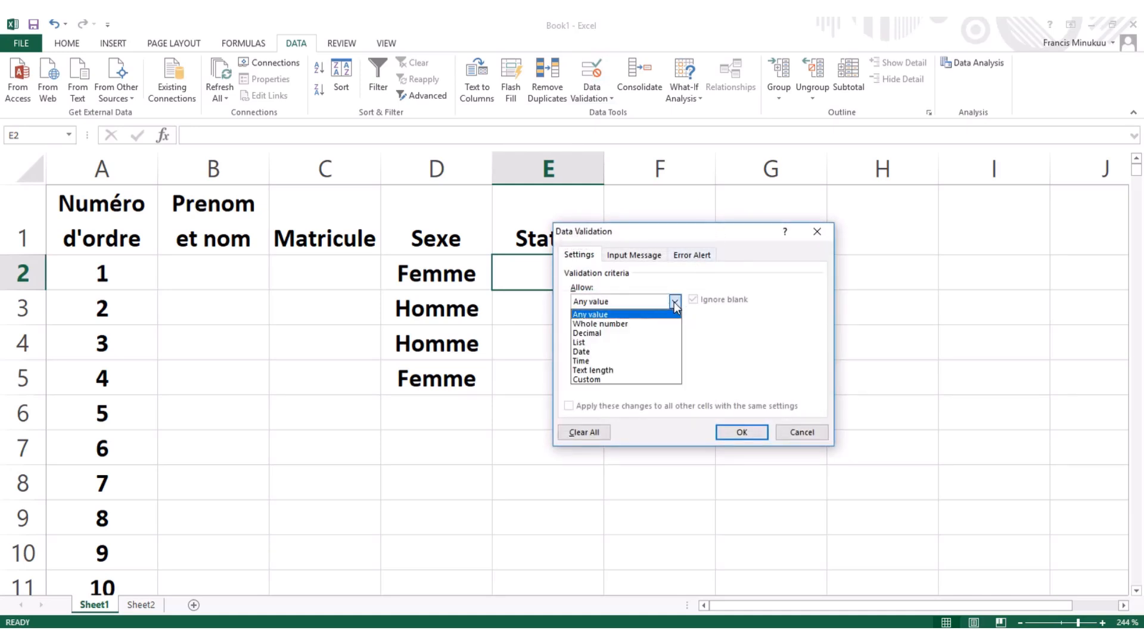
pyautogui.click(610, 344)
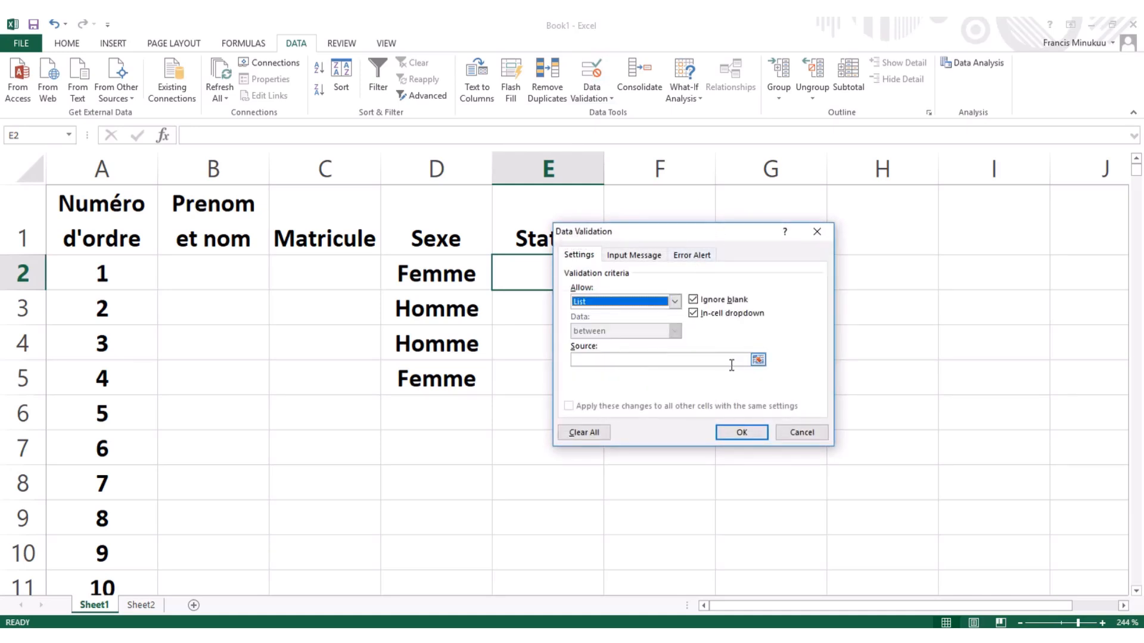
pyautogui.click(758, 361)
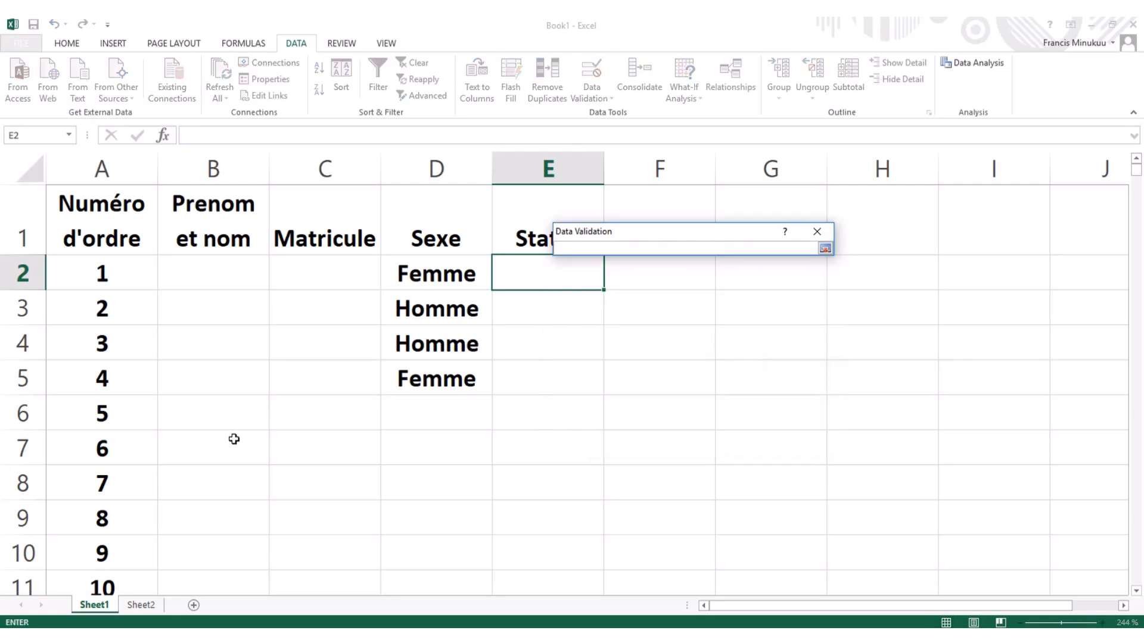
pyautogui.click(142, 607)
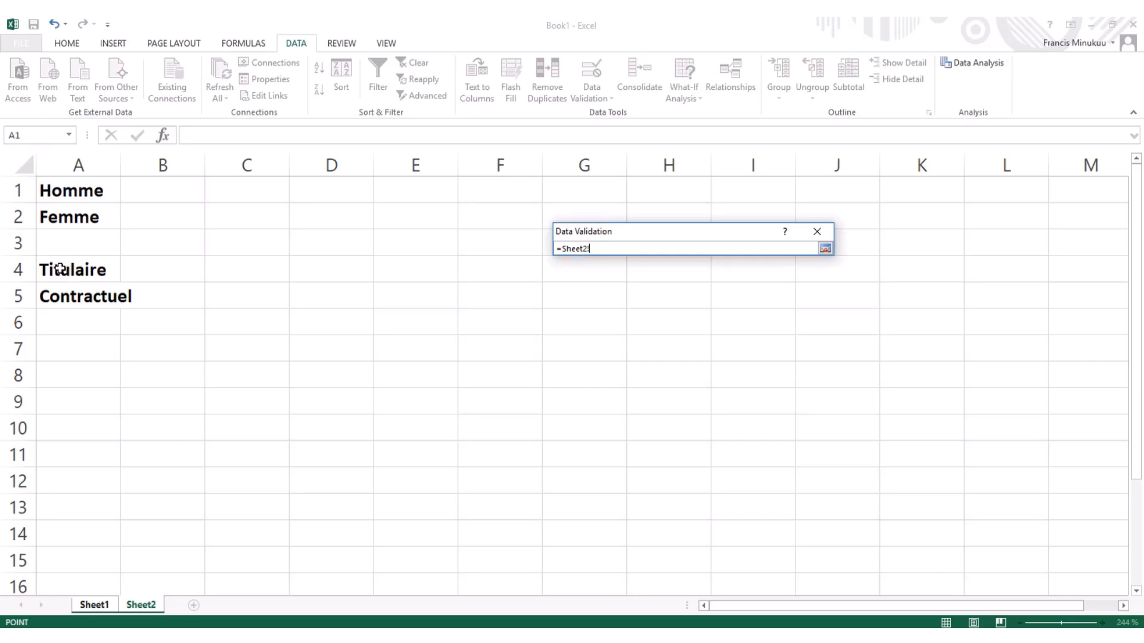
pyautogui.moveTo(59, 269); pyautogui.dragTo(62, 286)
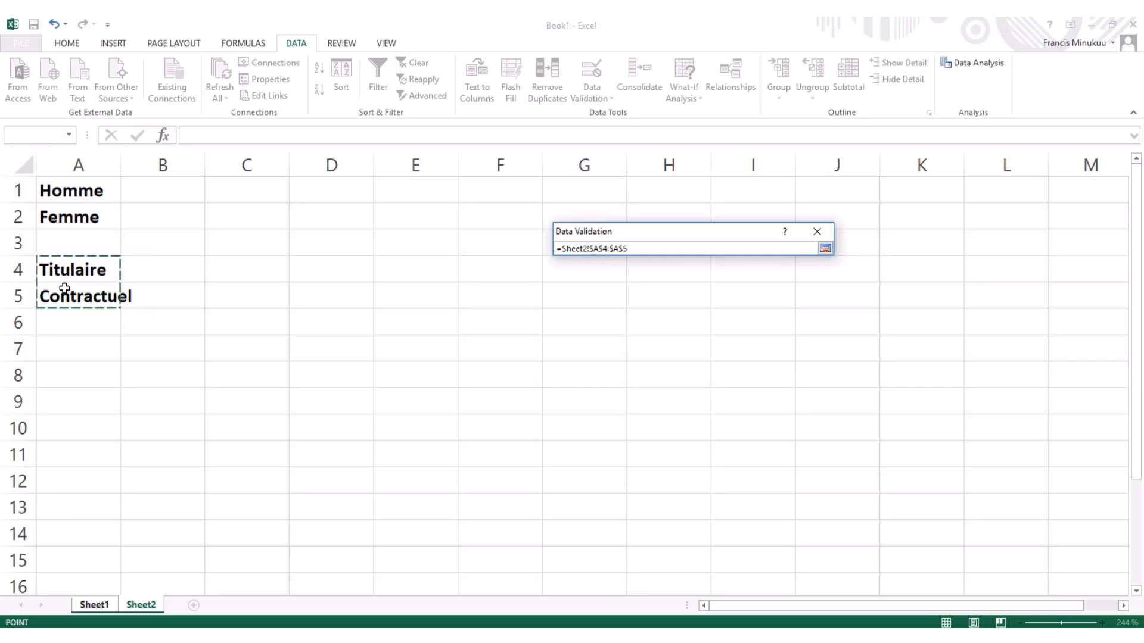
pyautogui.click(824, 248)
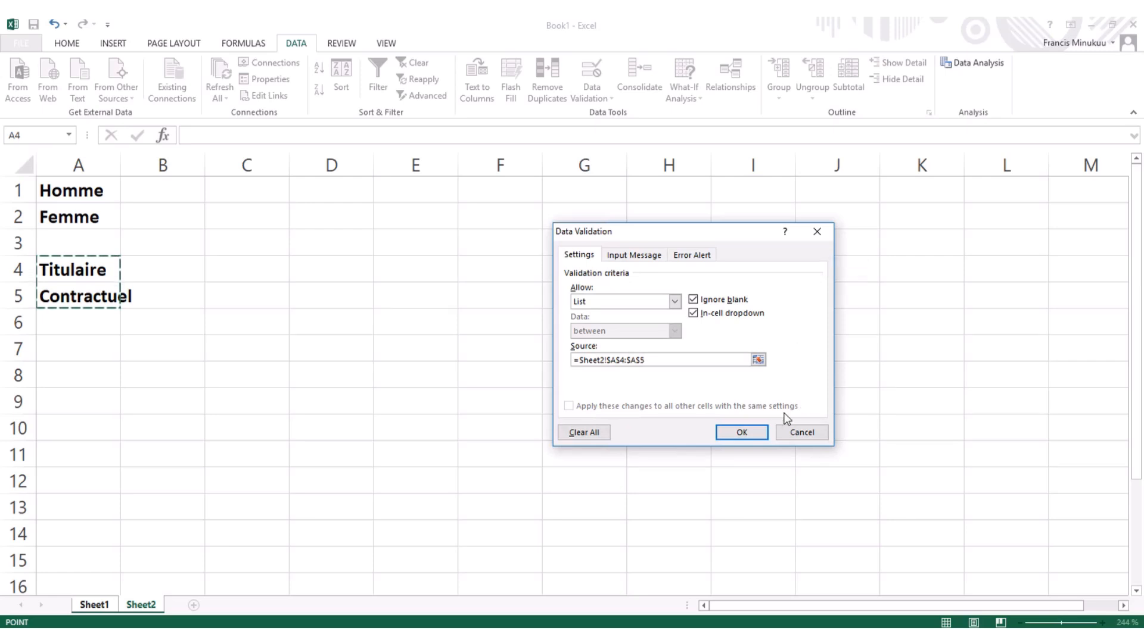
pyautogui.click(753, 435)
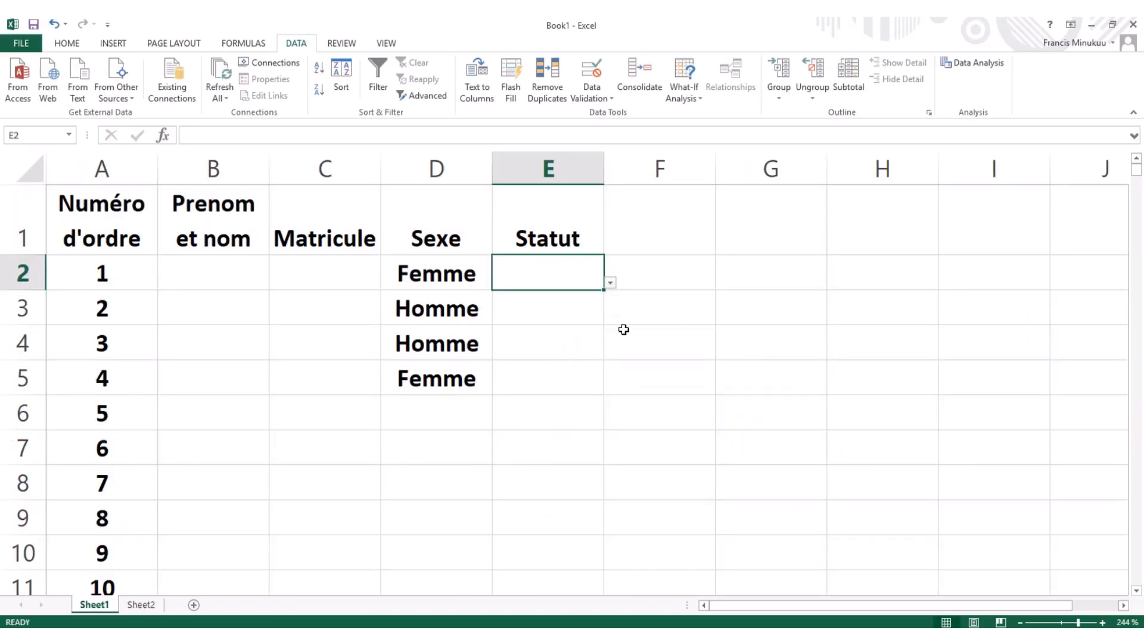
# Try out the status dropdown in cell E2 by choosing "Titulaire".
pyautogui.click(610, 284)
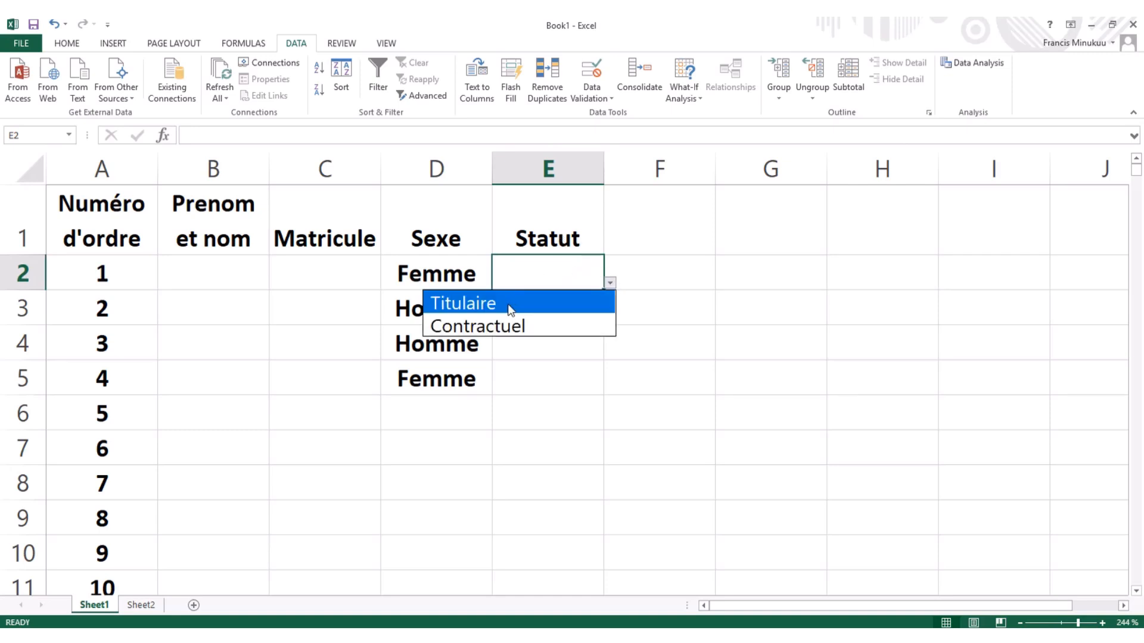
pyautogui.click(528, 310)
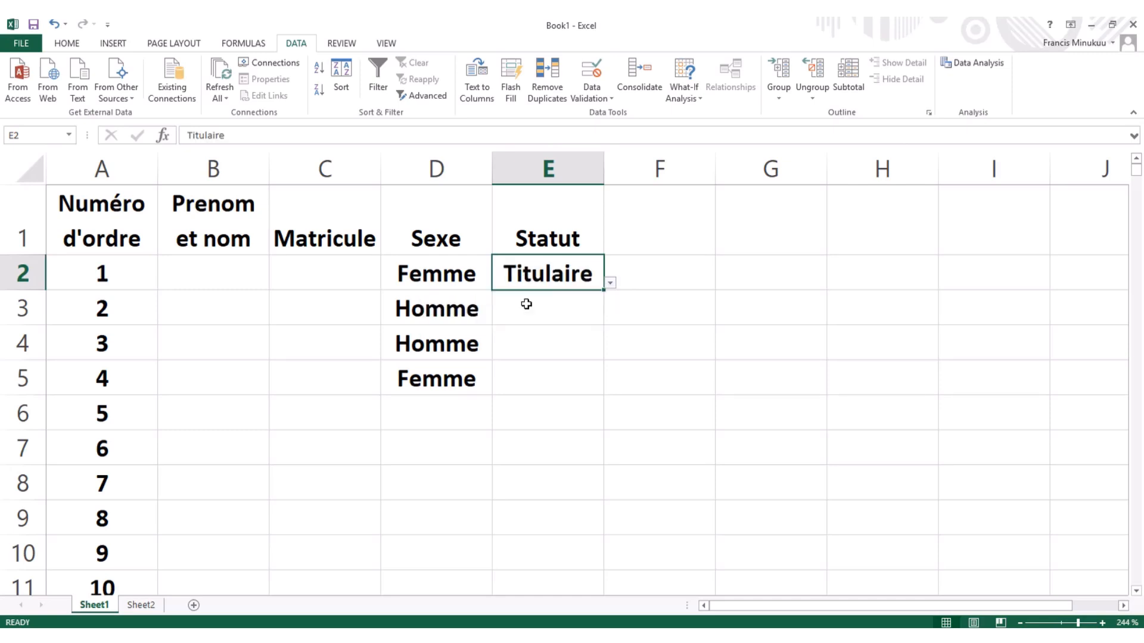
pyautogui.click(581, 302)
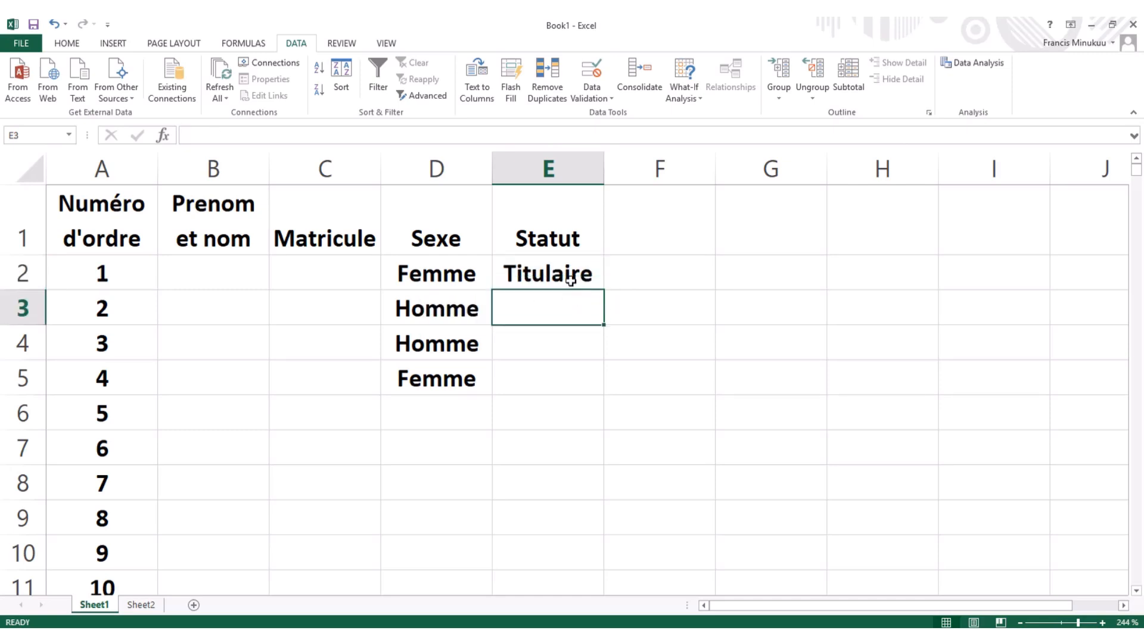
pyautogui.click(565, 276)
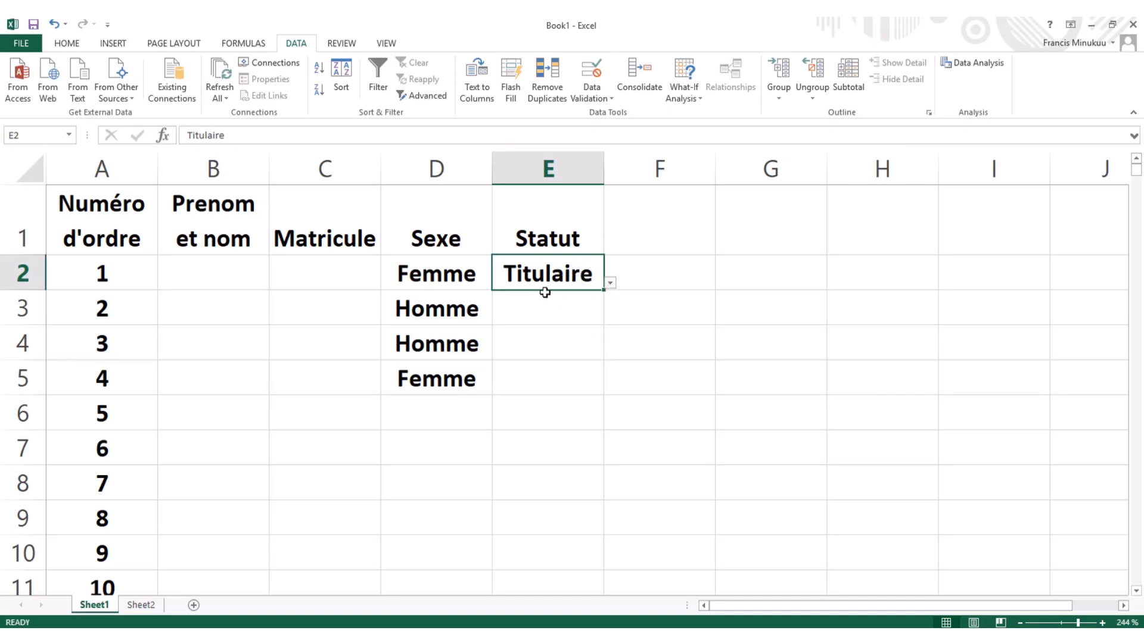
# Clear the status chosen in cell E2 and check the options its dropdown offers.
pyautogui.doubleClick(583, 275)
pyautogui.click(597, 309)
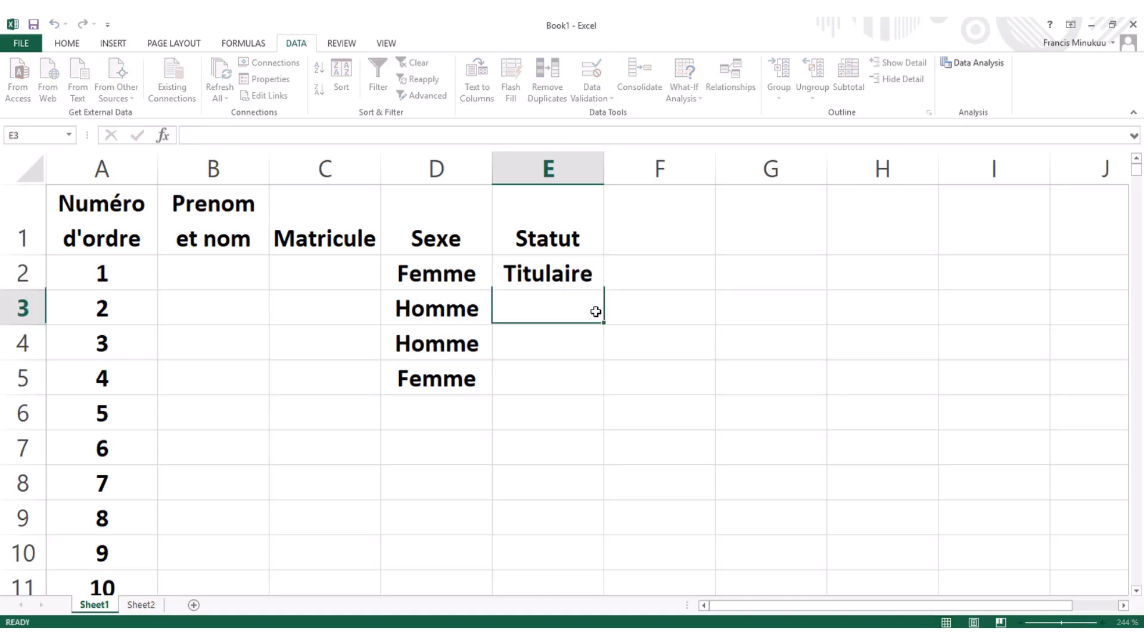
pyautogui.click(581, 277)
pyautogui.press('Delete')
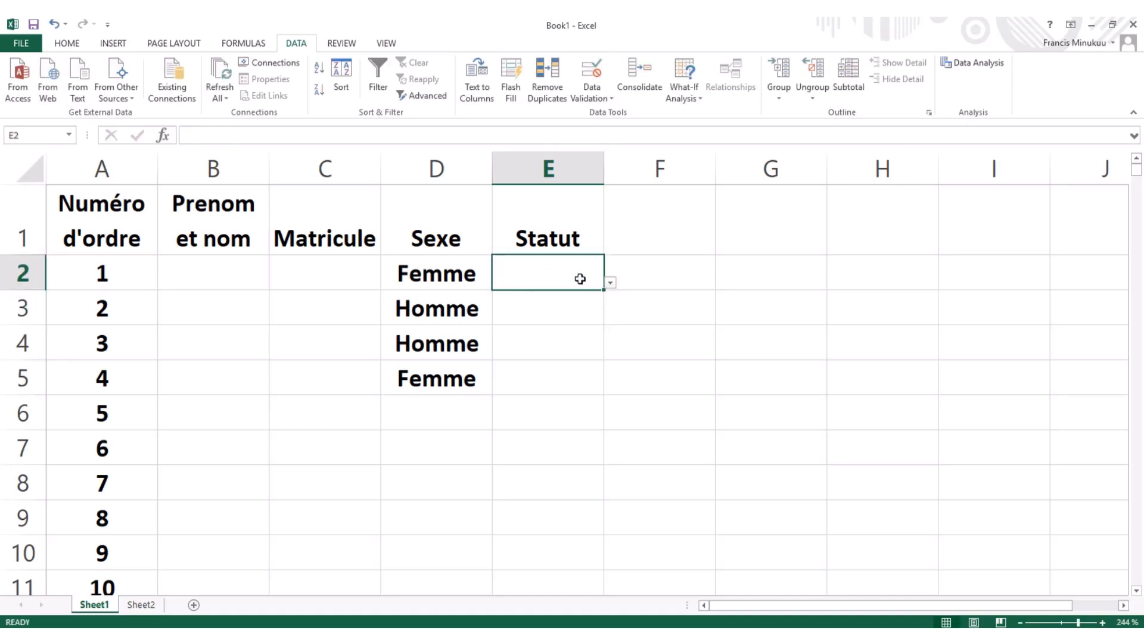
pyautogui.click(610, 284)
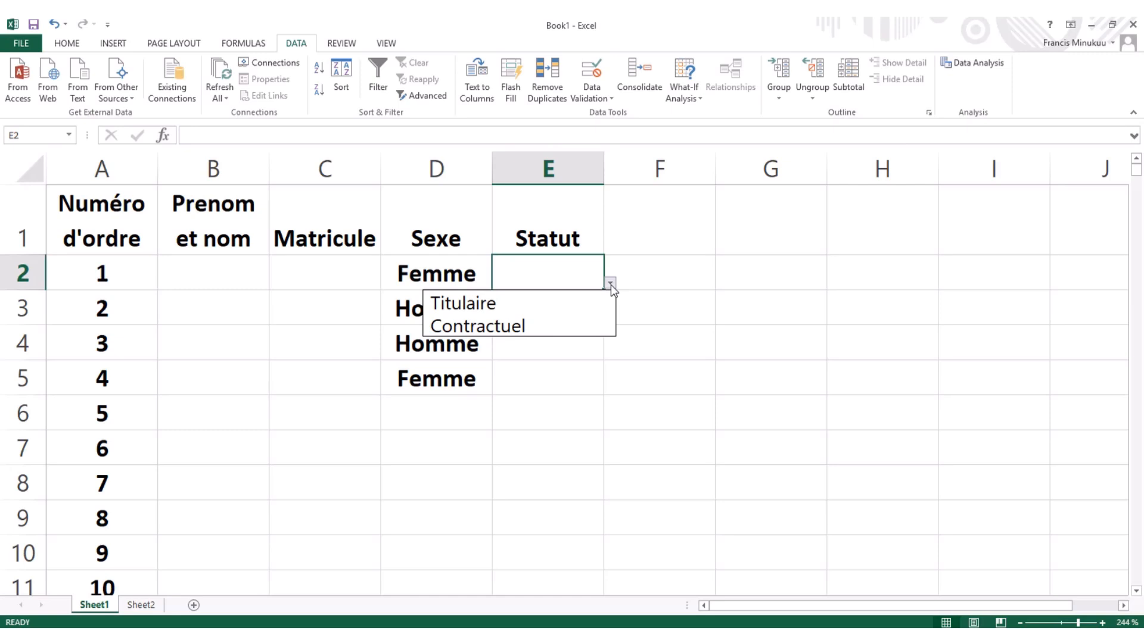
pyautogui.press('Escape')
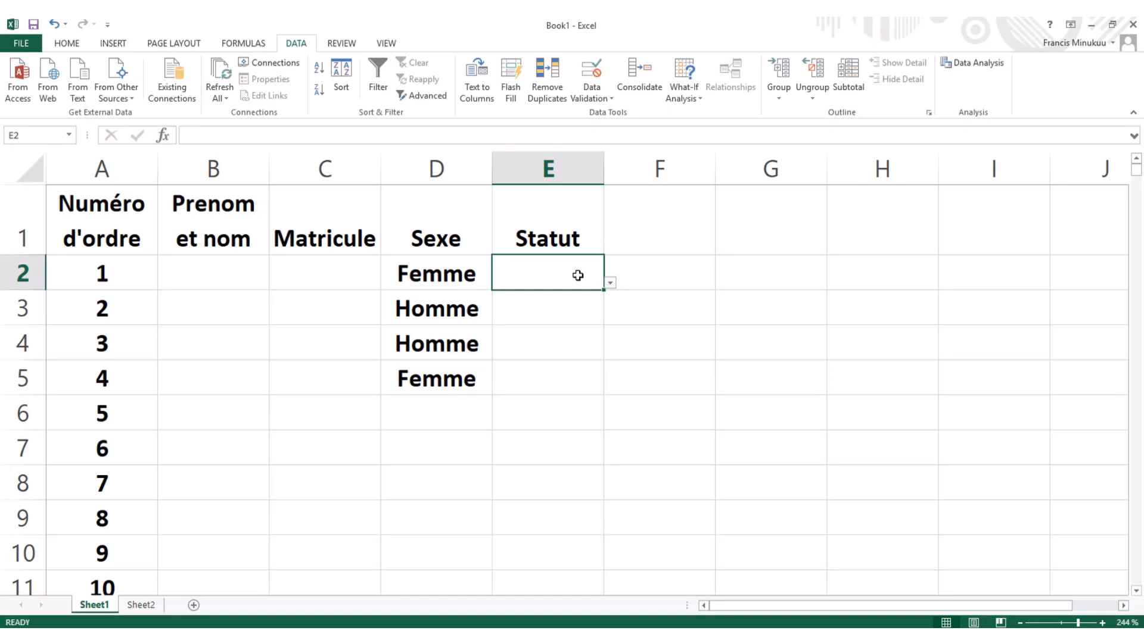
# Fill the empty status dropdown from cell E2 down column E to row 1001.
pyautogui.click(609, 284)
pyautogui.click(589, 353)
pyautogui.moveTo(604, 293)
pyautogui.mouseDown()
pyautogui.moveTo(600, 603)
pyautogui.moveTo(600, 310)
pyautogui.moveTo(597, 525)
pyautogui.mouseUp()
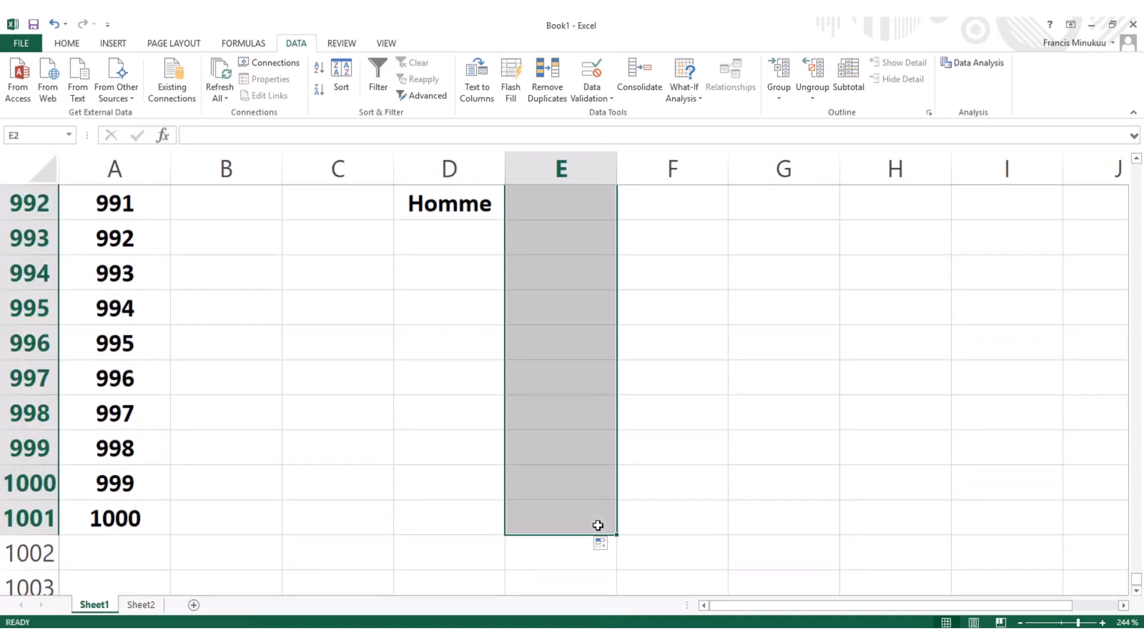
pyautogui.click(584, 472)
pyautogui.moveTo(582, 379); pyautogui.dragTo(576, 314)
pyautogui.click(577, 314)
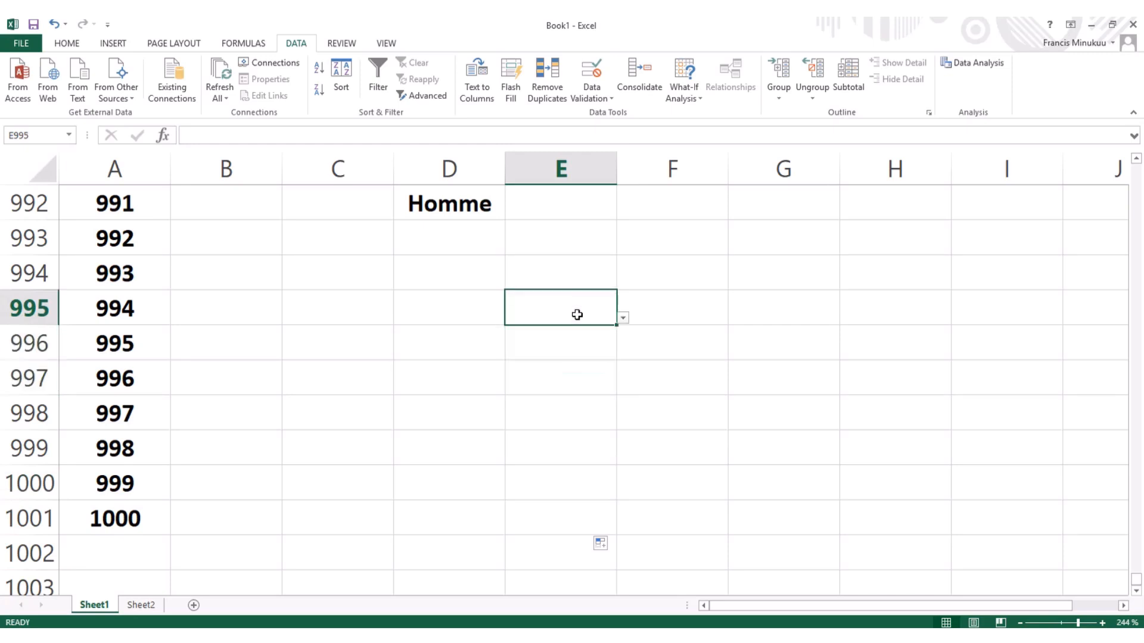
# Choose the status "Titulaire" in cell E1001 and "Contractuel" in cell E998 from their dropdowns.
pyautogui.click(561, 520)
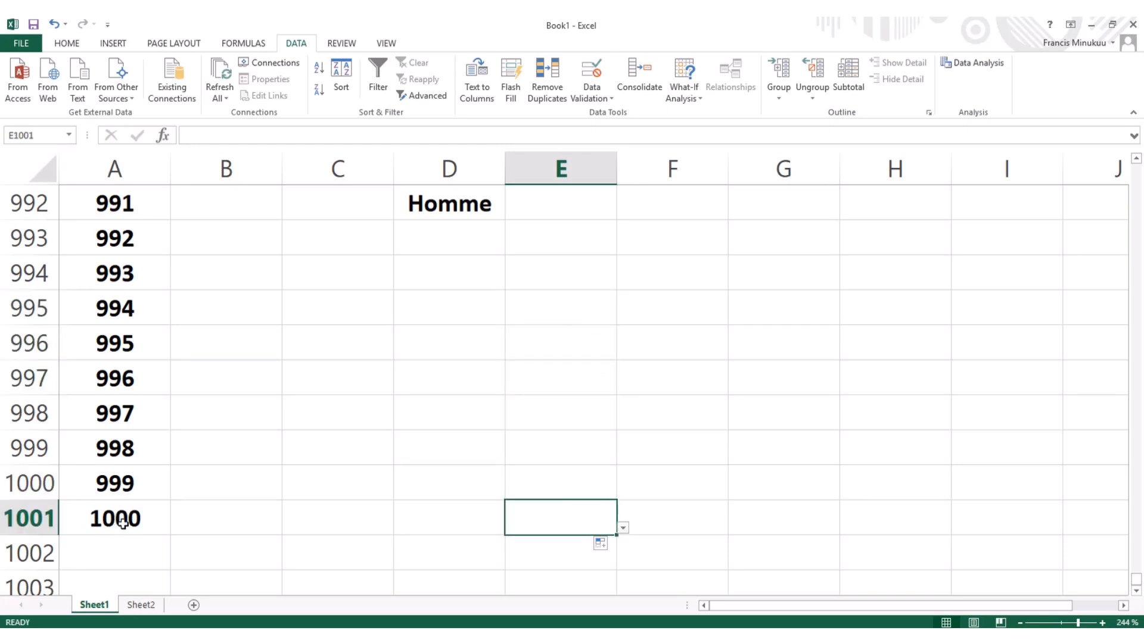
pyautogui.click(623, 528)
pyautogui.click(528, 550)
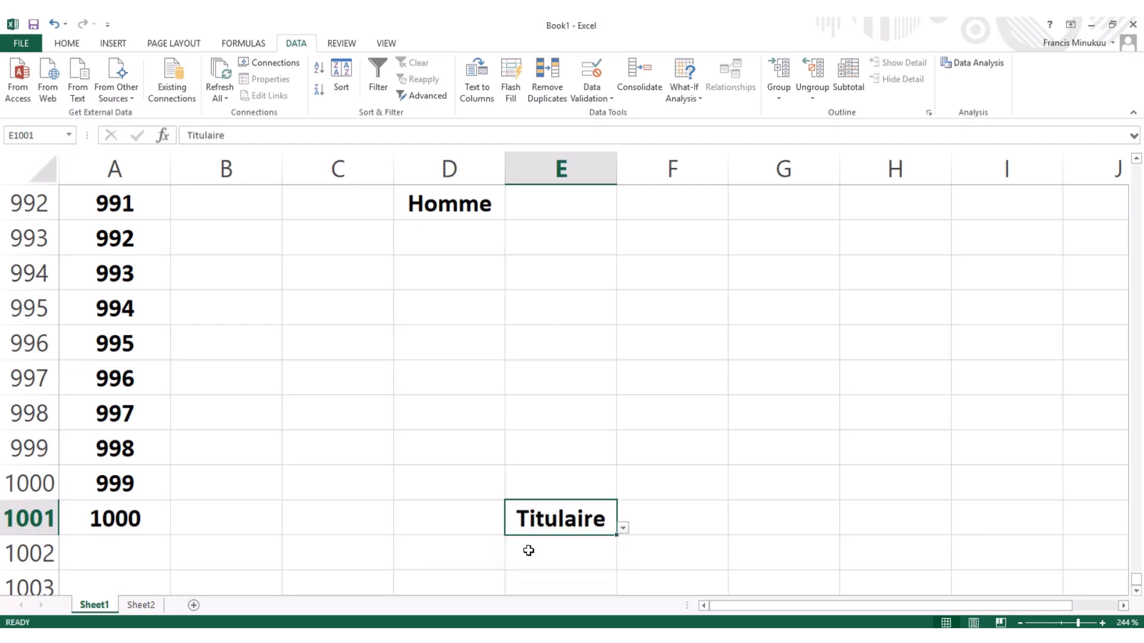
pyautogui.click(555, 421)
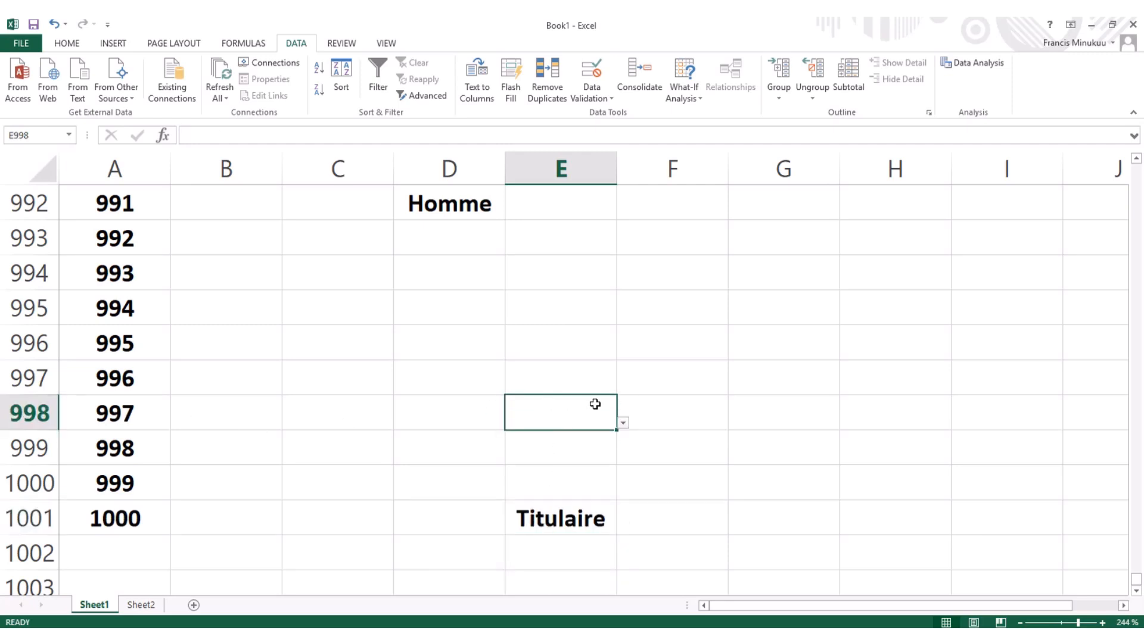
pyautogui.click(622, 424)
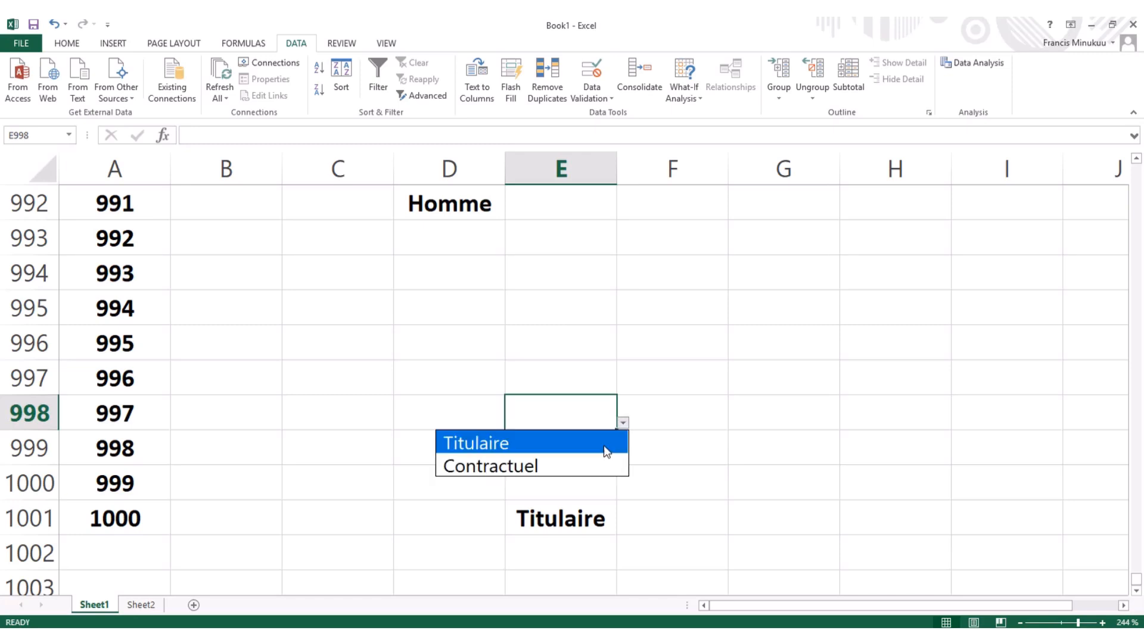
pyautogui.click(582, 464)
# Choose the status "Titulaire" in cell E996 and "Contractuel" in cell E997 from their dropdowns.
pyautogui.click(580, 355)
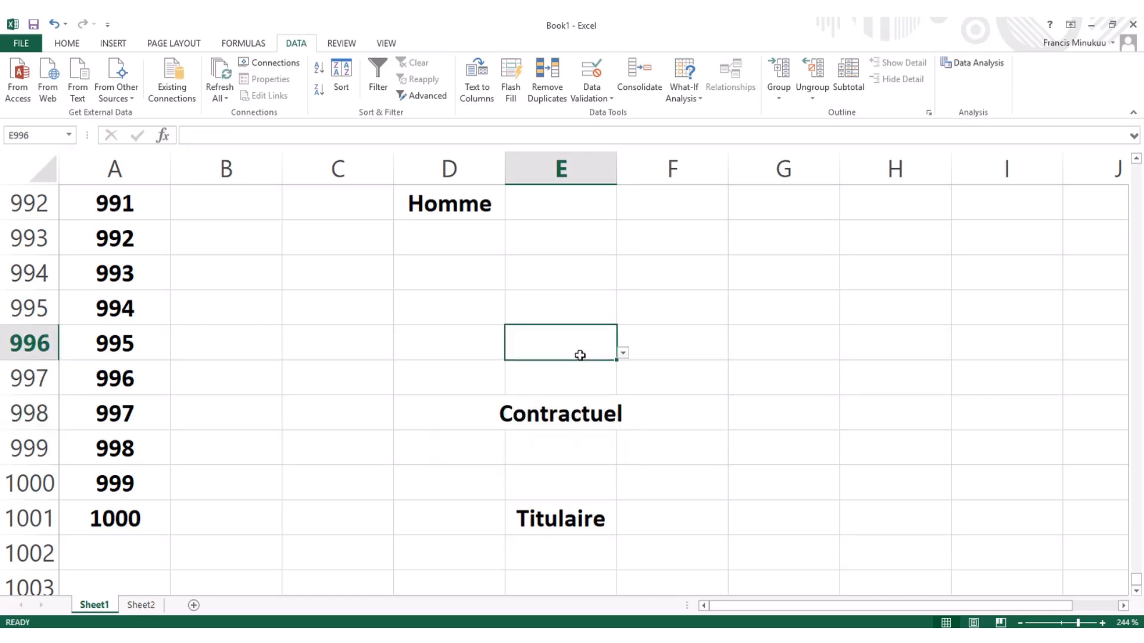
pyautogui.click(623, 353)
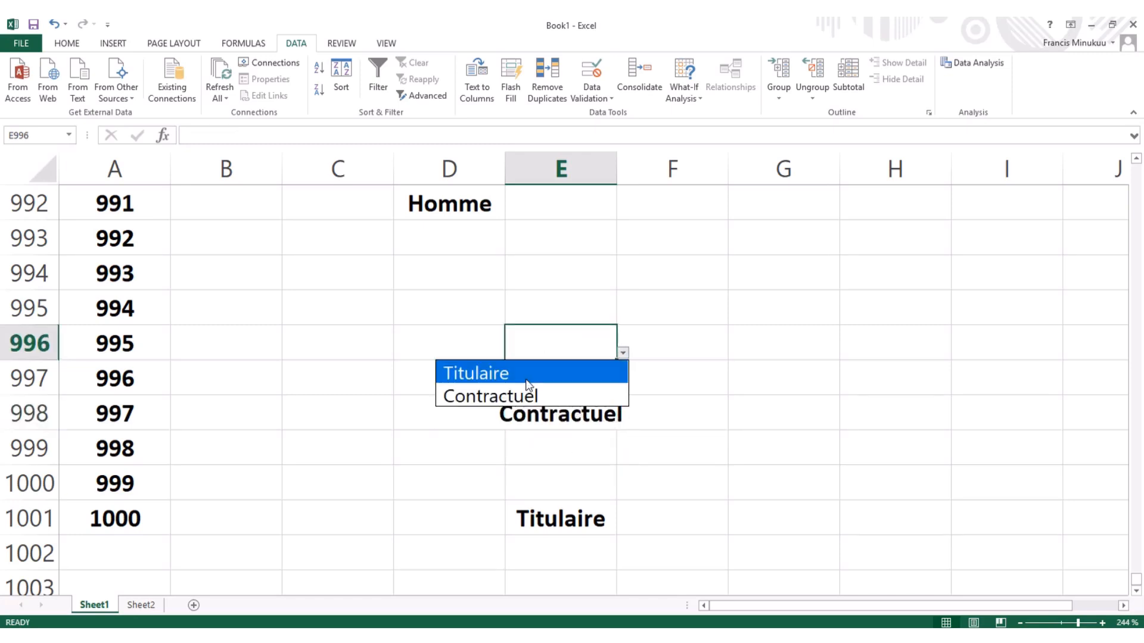
pyautogui.click(525, 379)
pyautogui.click(556, 380)
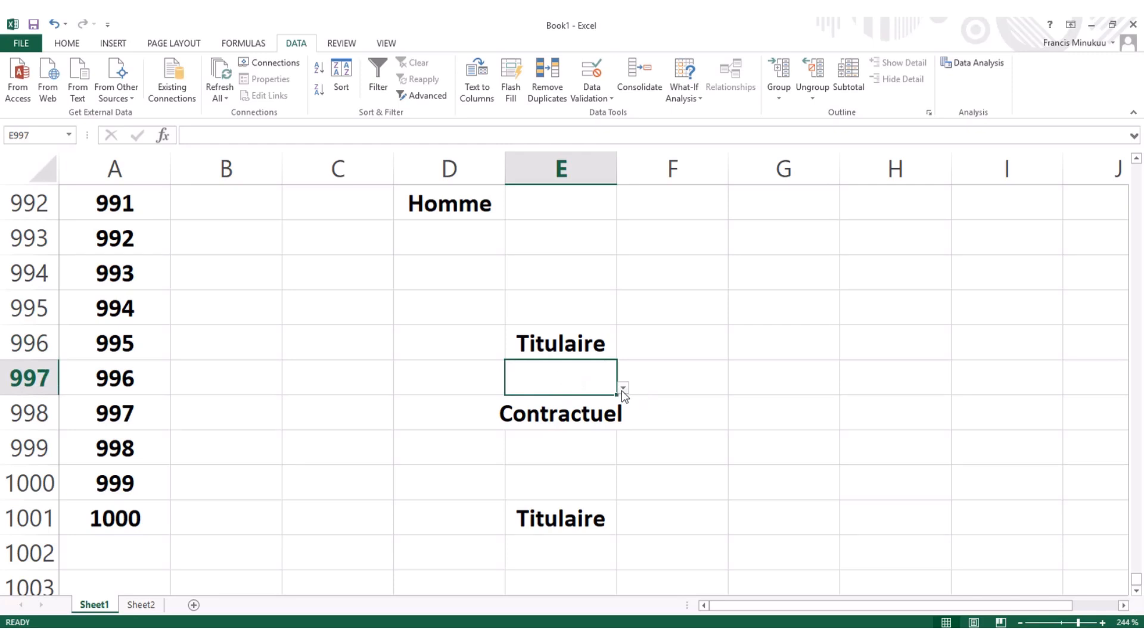
pyautogui.click(622, 390)
pyautogui.click(550, 430)
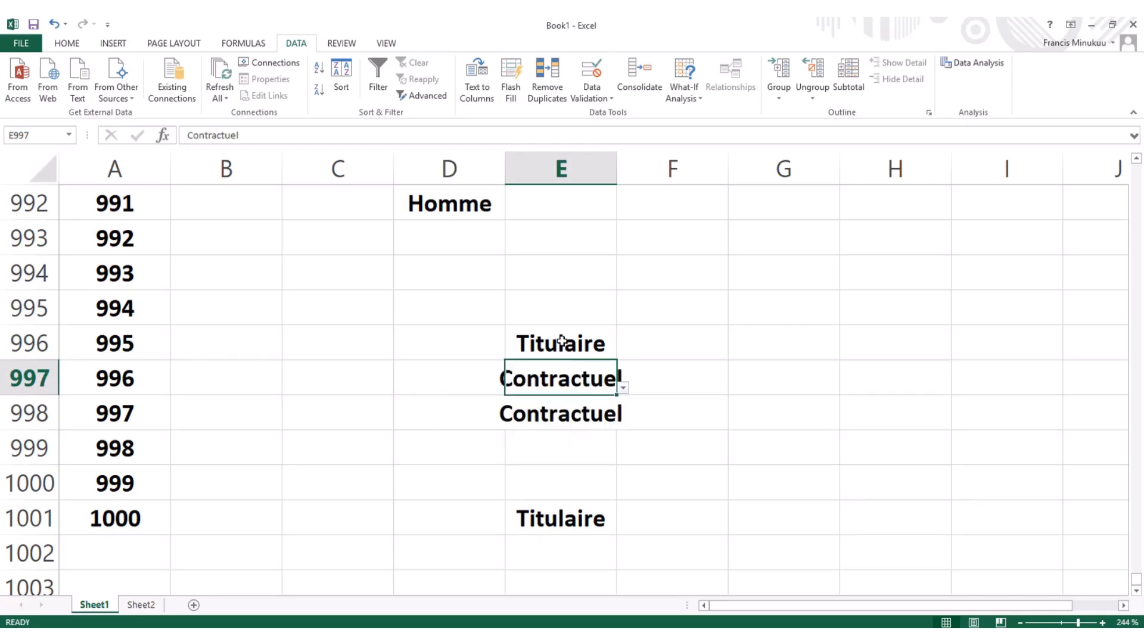
# Return to the first record and choose the status "Titulaire" in cell E2 from its dropdown.
pyautogui.scroll(9, 561, 342)
pyautogui.scroll(20, 562, 341)
pyautogui.moveTo(1136, 516); pyautogui.dragTo(1133, 169)
pyautogui.click(578, 269)
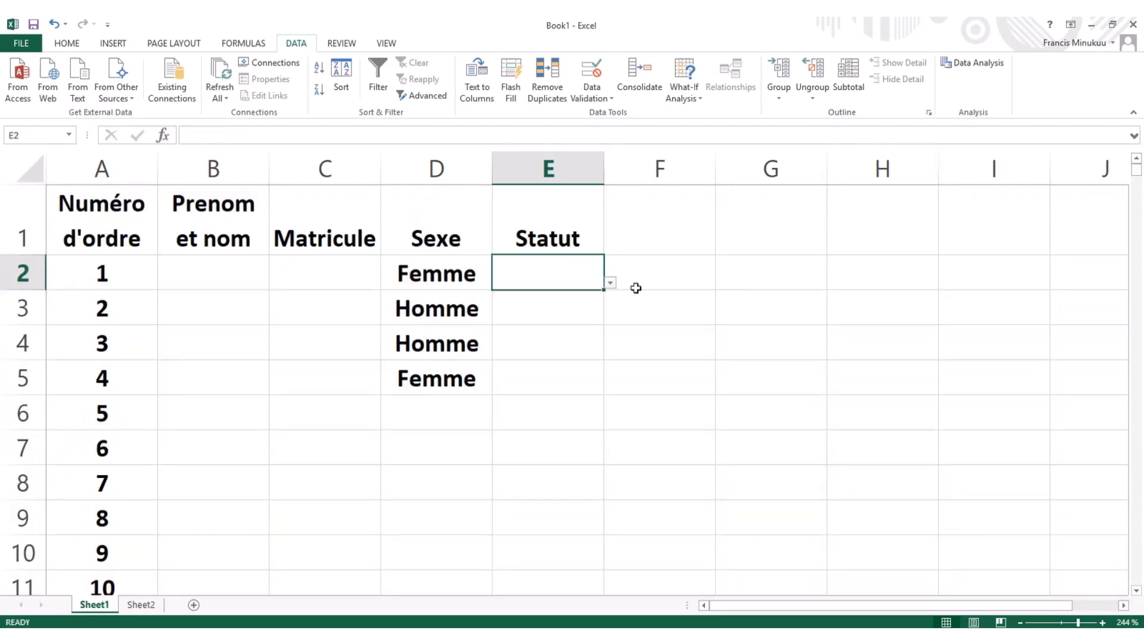
pyautogui.click(610, 284)
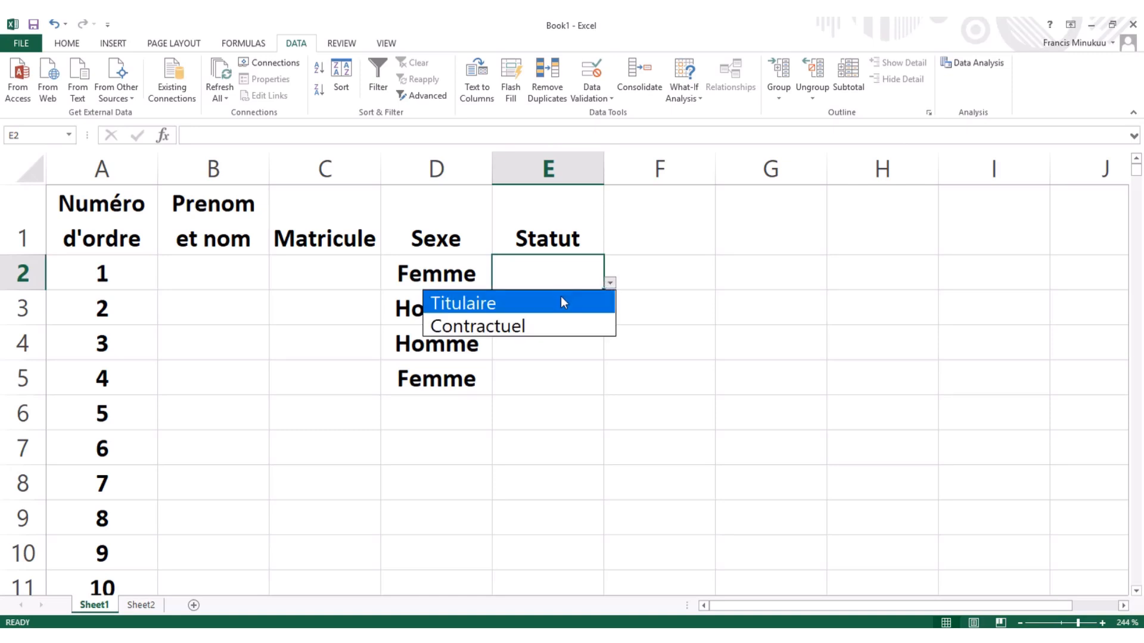
pyautogui.click(566, 302)
pyautogui.click(586, 308)
pyautogui.click(615, 321)
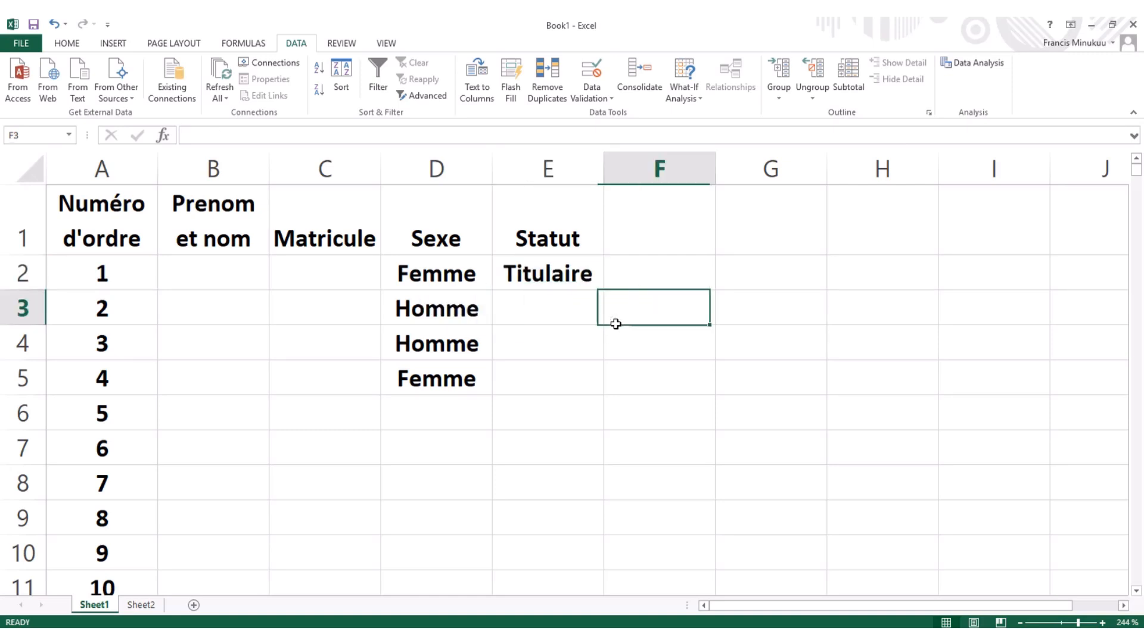
# Choose the status "Contractuel" in cell E3 and widen column E to fit the entry.
pyautogui.click(582, 304)
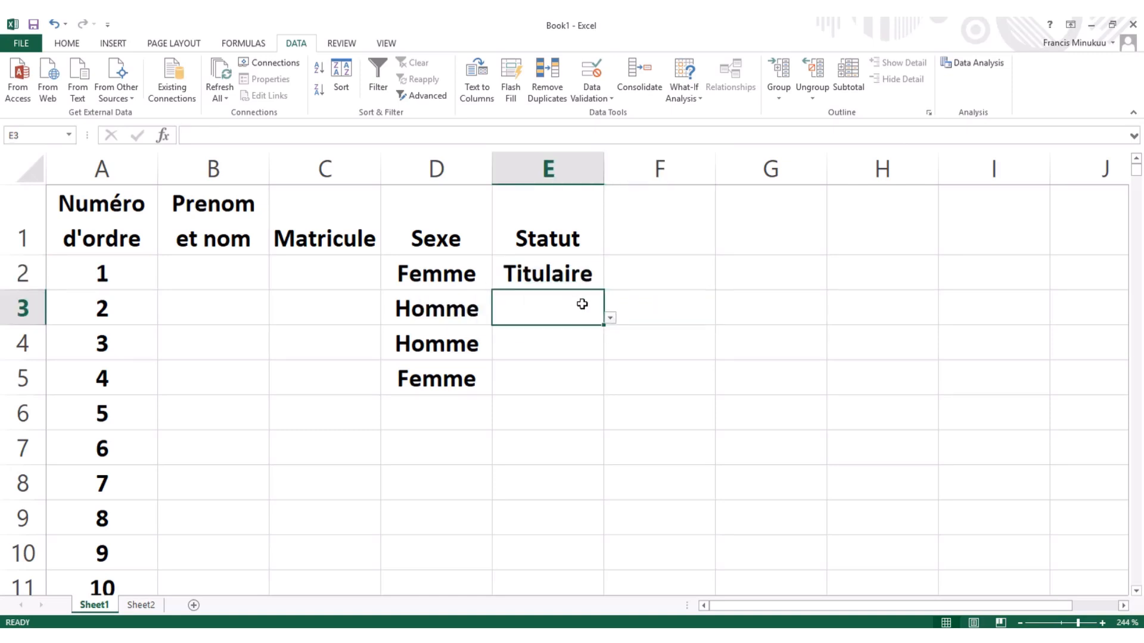
pyautogui.click(610, 319)
pyautogui.click(559, 371)
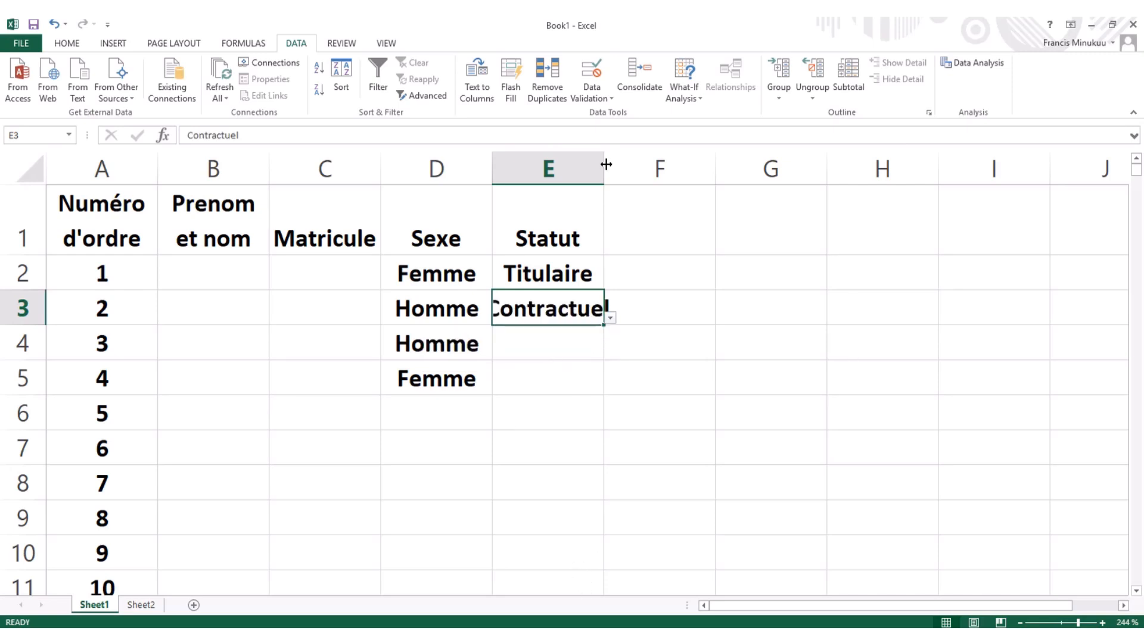
pyautogui.moveTo(606, 164); pyautogui.dragTo(621, 165)
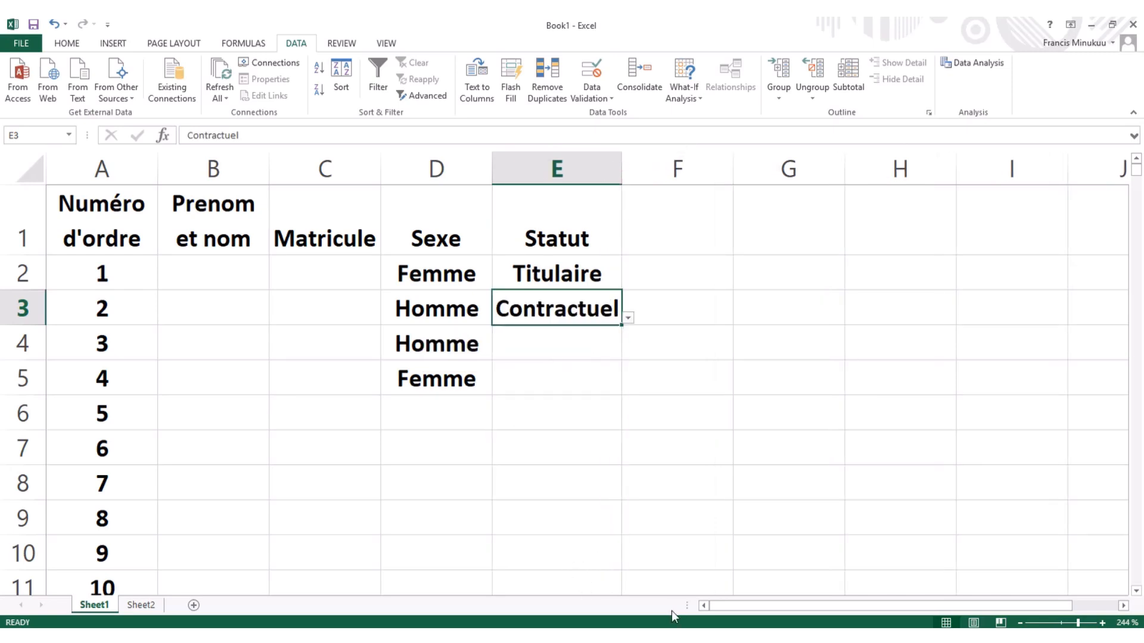
# Check the field list in the Word document, then enter the heading "Fonction administrative" in cell F1 of the Excel sheet.
pyautogui.click(572, 637)
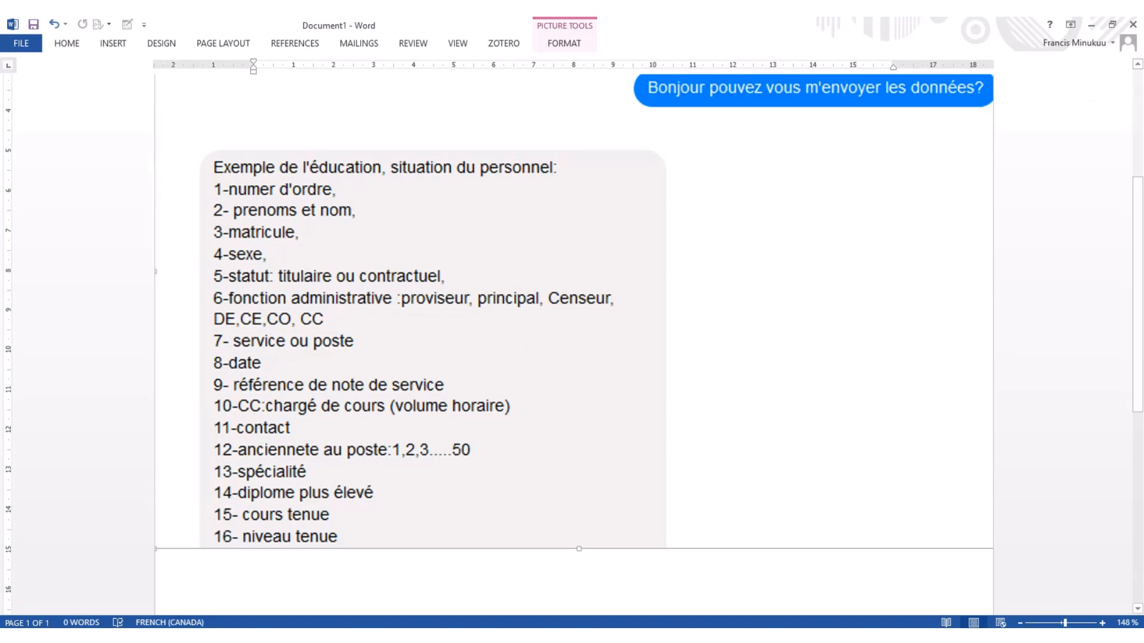
pyautogui.moveTo(544, 636)
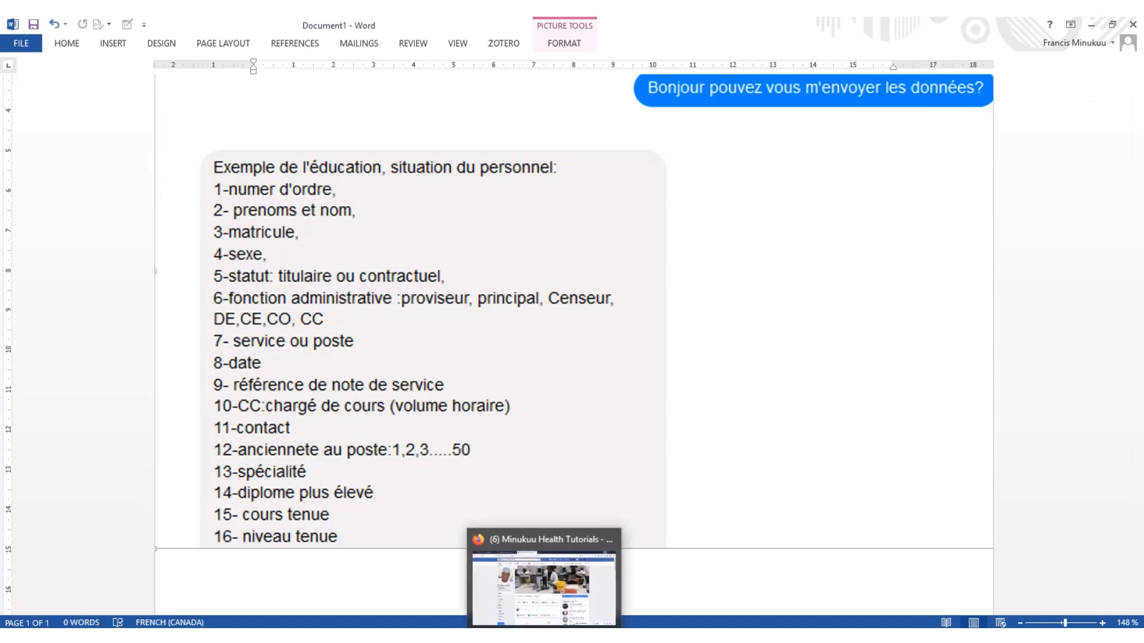
pyautogui.click(649, 636)
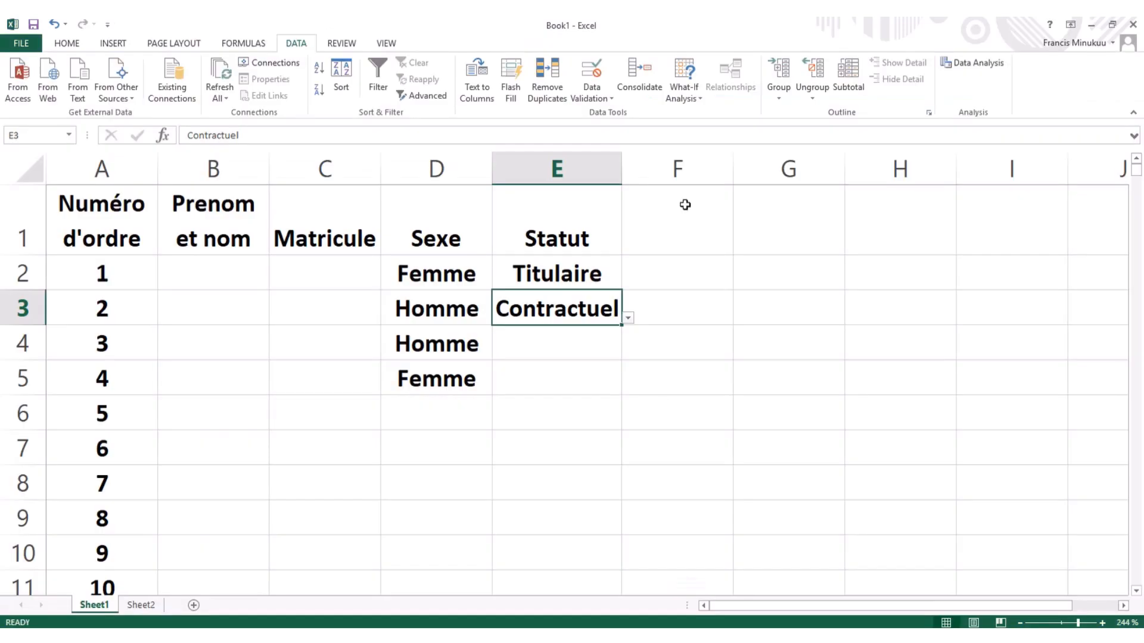
pyautogui.click(674, 238)
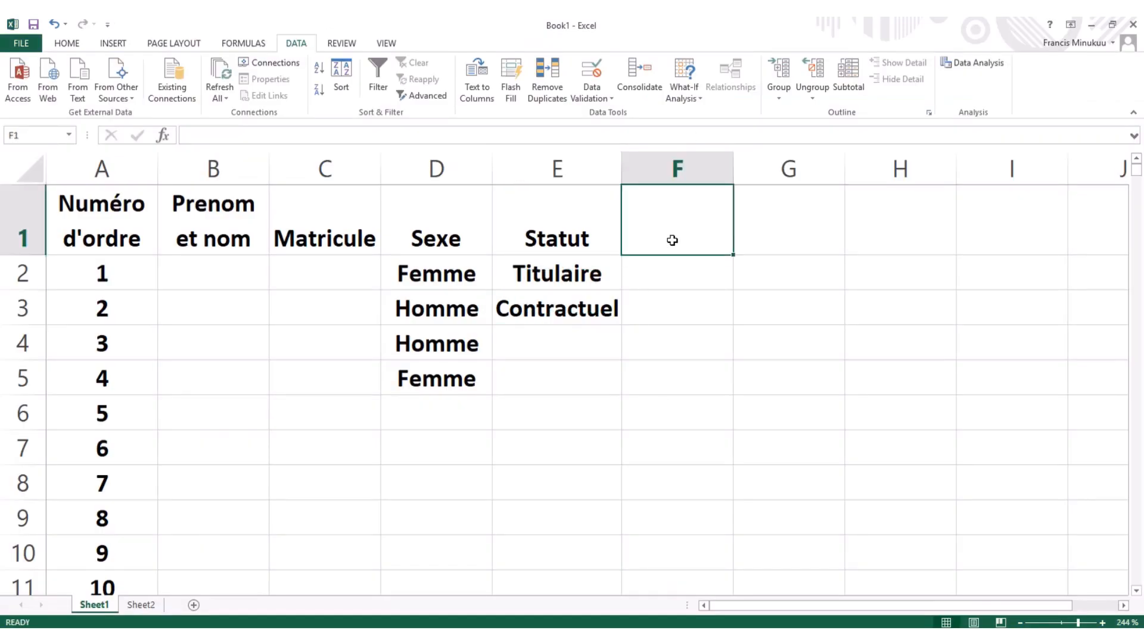
pyautogui.write('Fonct')
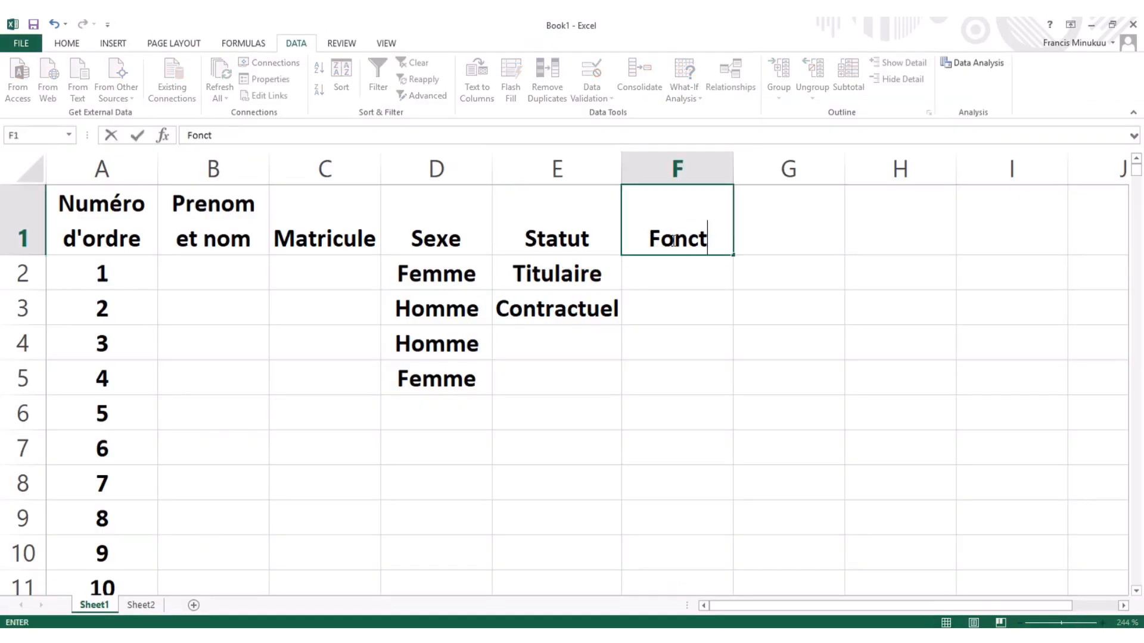
pyautogui.write('ion')
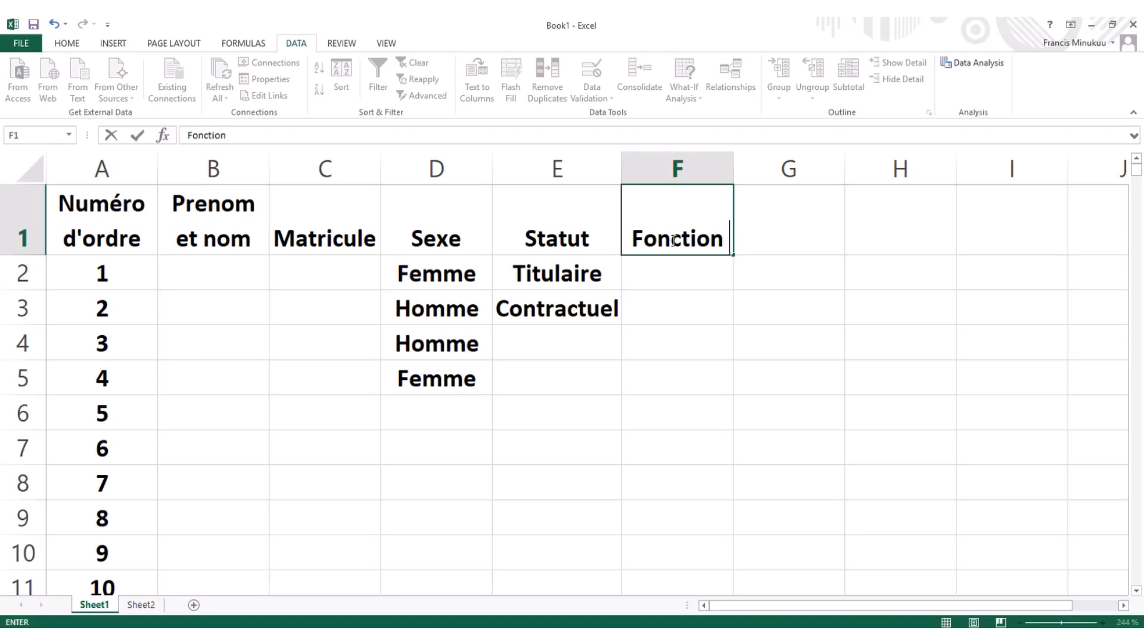
pyautogui.write(' admin')
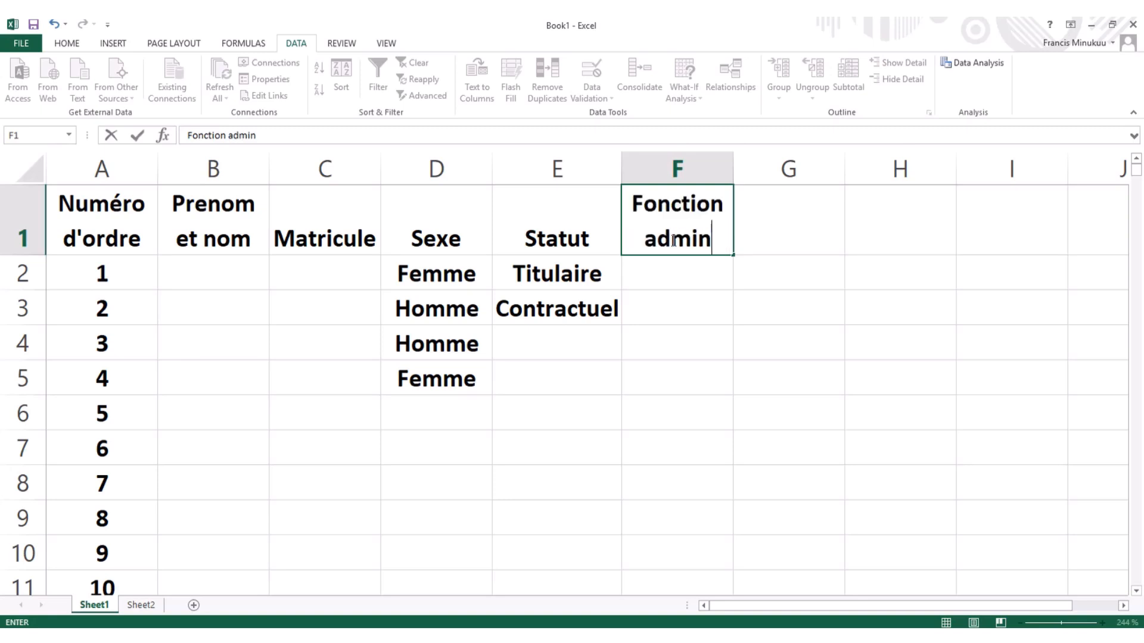
pyautogui.write('istra')
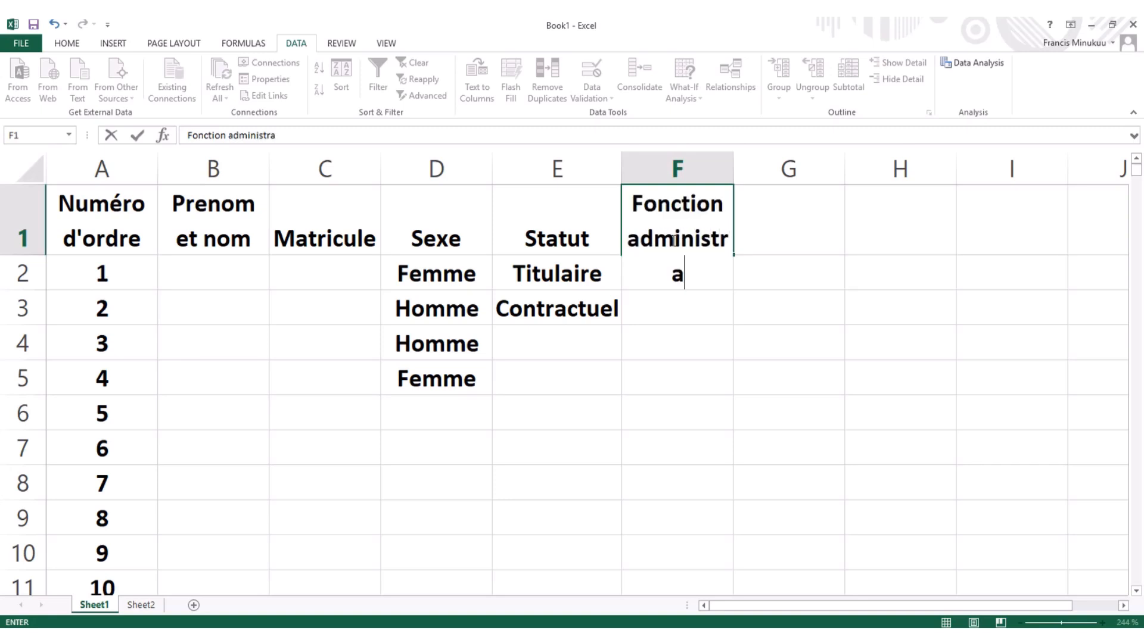
pyautogui.write('tive')
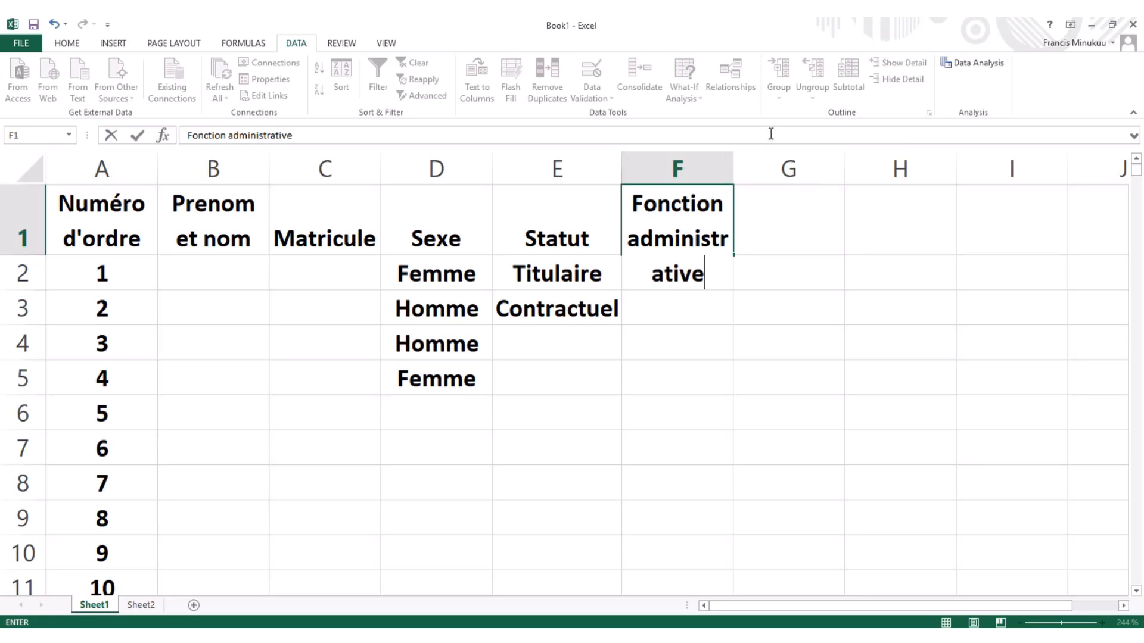
pyautogui.click(763, 235)
# Widen column F until the word "administrative" in the heading fits on one line.
pyautogui.click(719, 160)
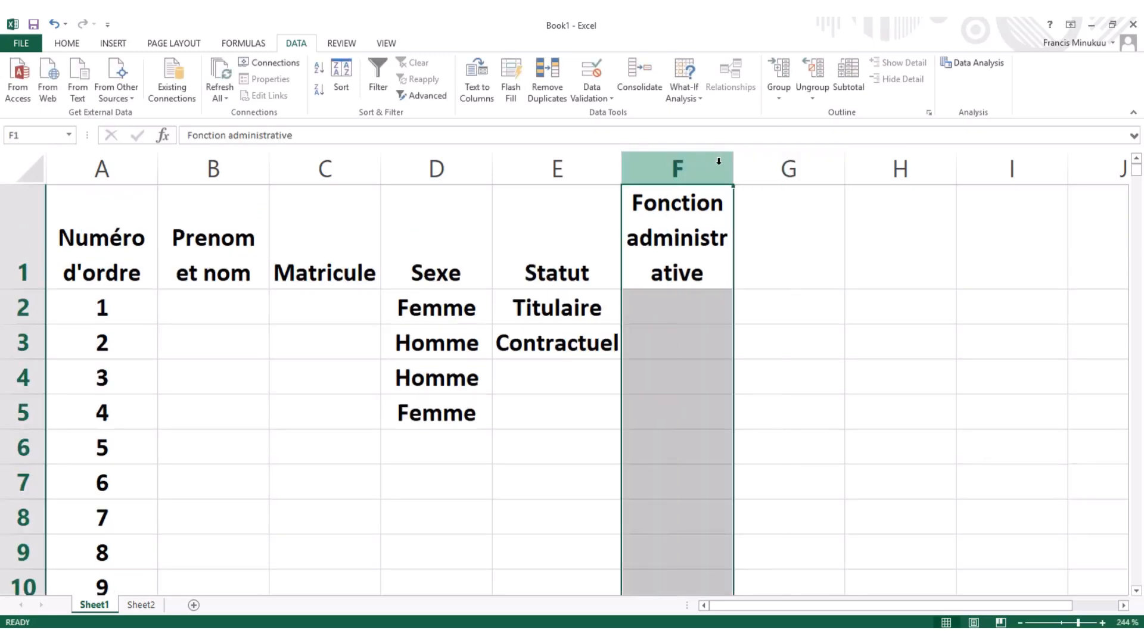
pyautogui.click(708, 221)
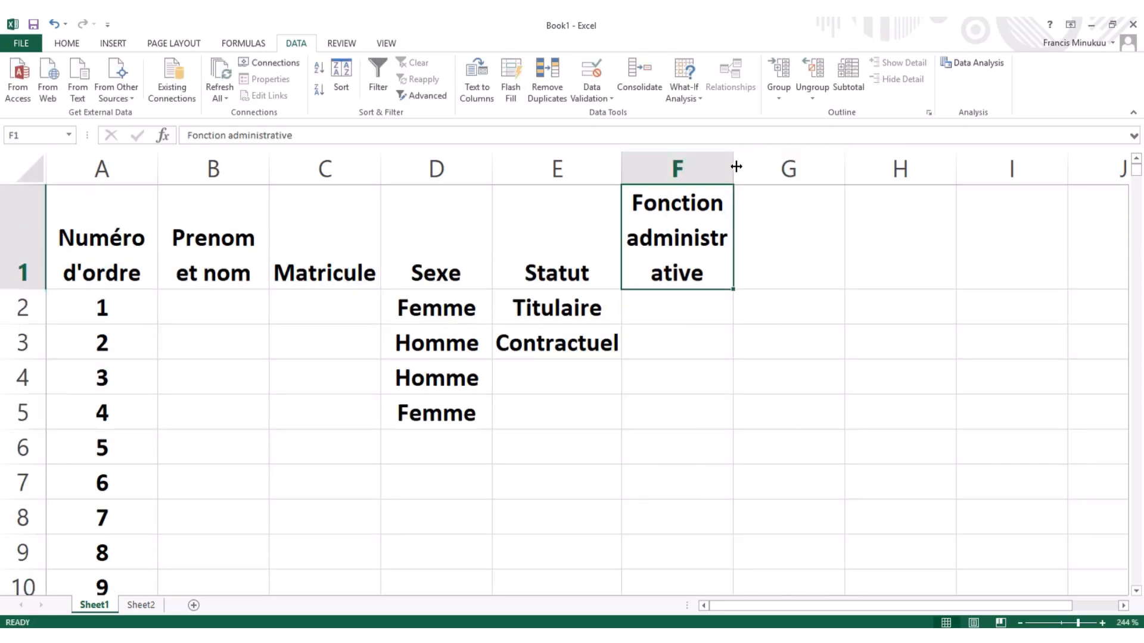
pyautogui.moveTo(736, 166); pyautogui.dragTo(790, 167)
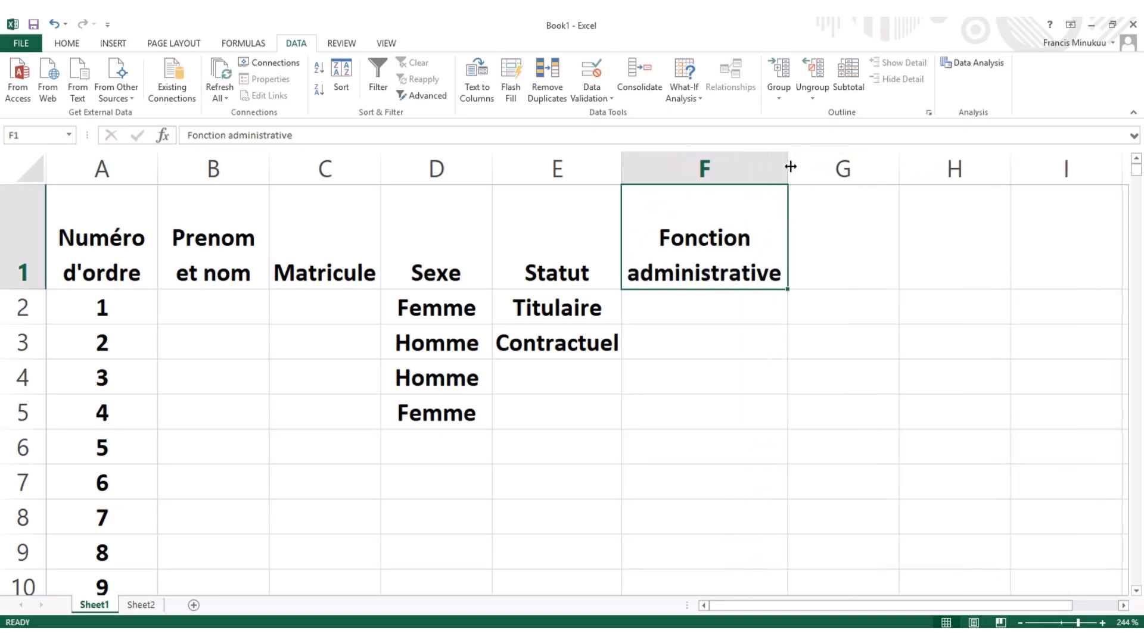
# Check the personnel requirements in the Word document for the options listed under the administrative function item.
pyautogui.click(702, 305)
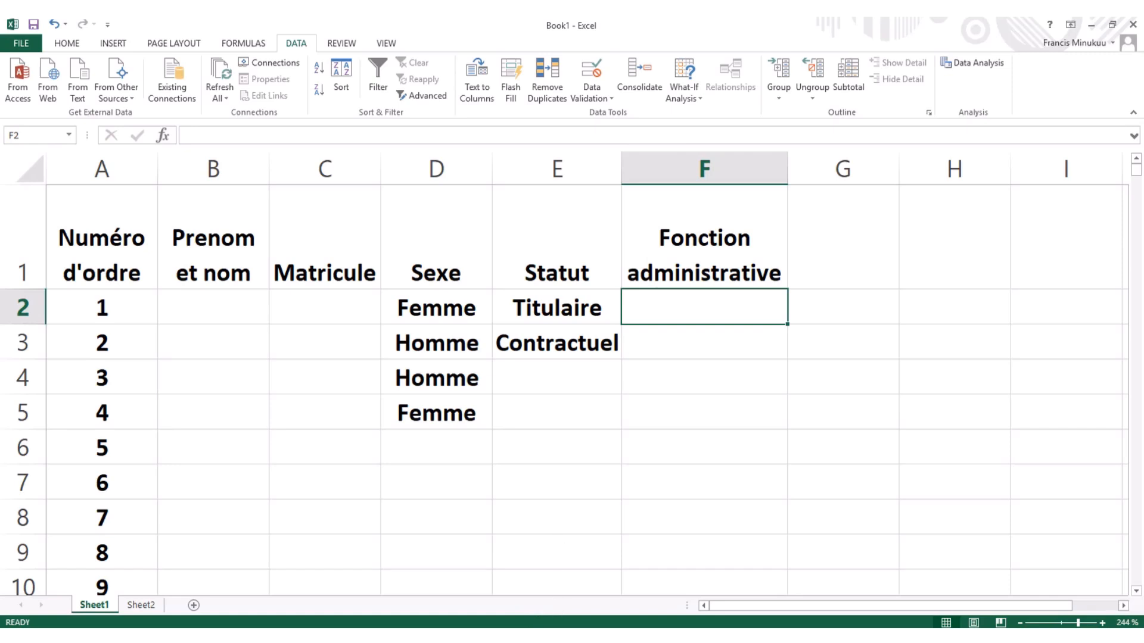
pyautogui.hotkey('alt', 'Tab')
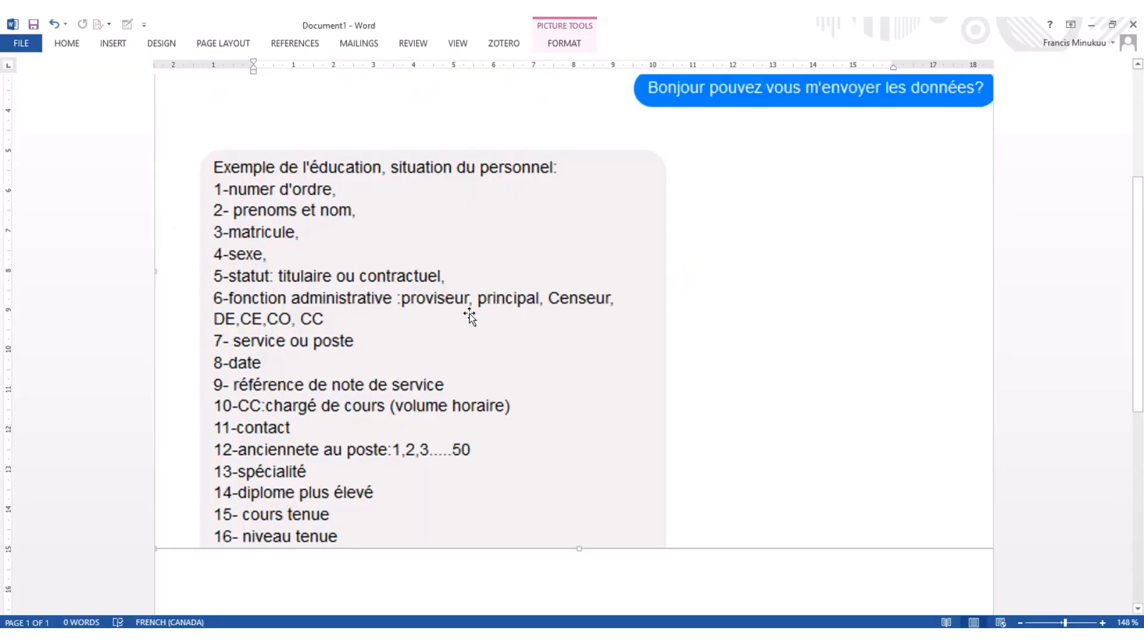
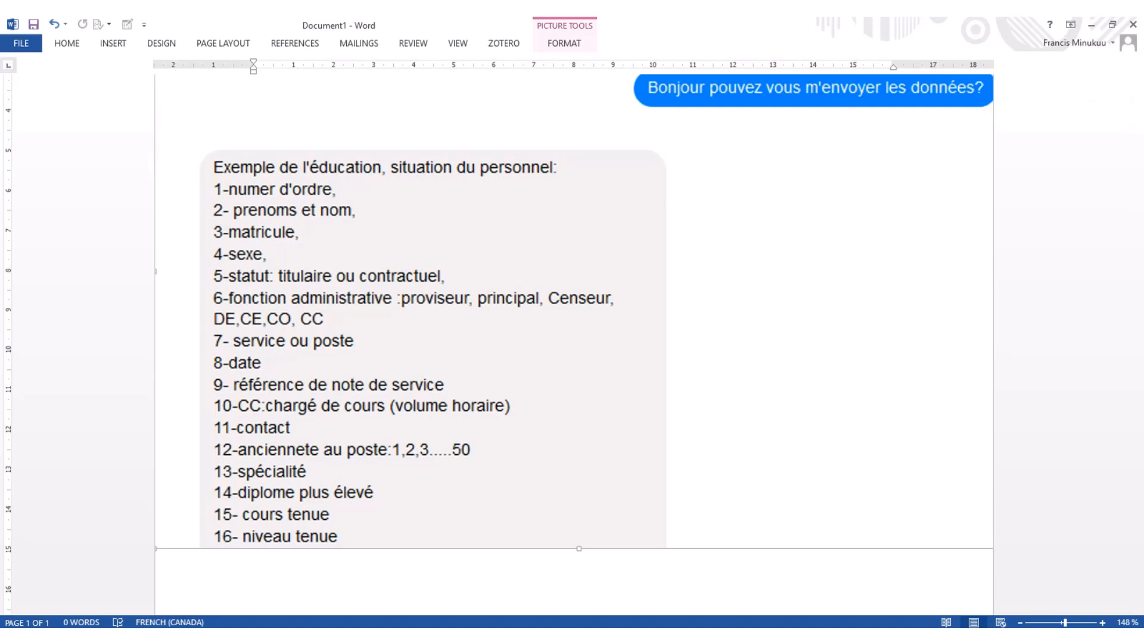
pyautogui.click(643, 587)
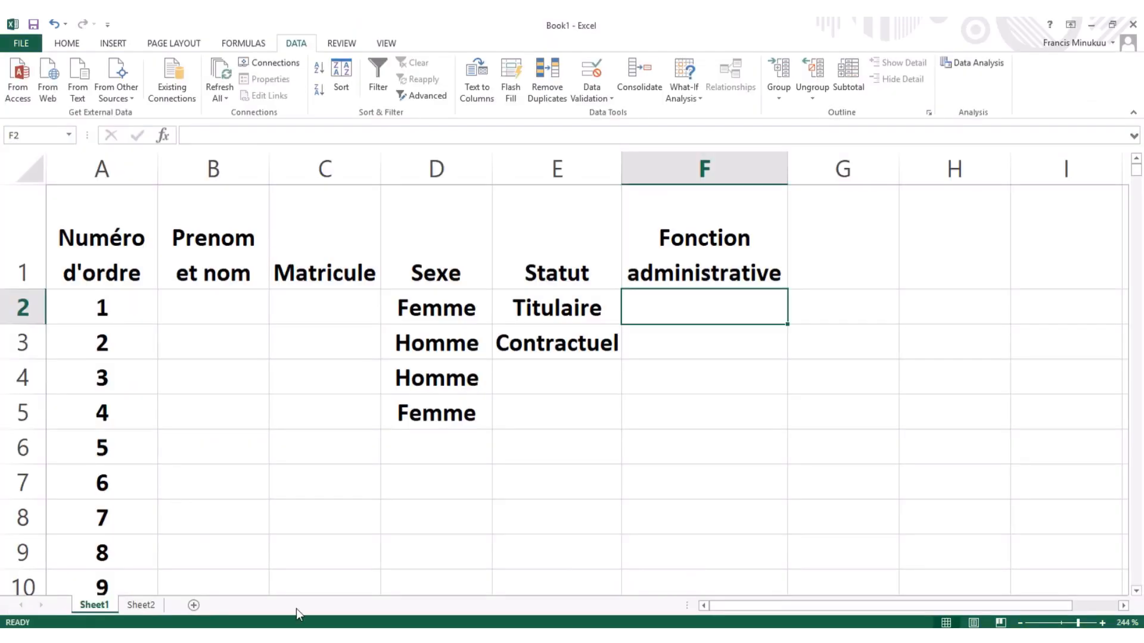
# Start the administrative function list on Sheet2 by entering Proviseur in cell A7.
pyautogui.click(138, 605)
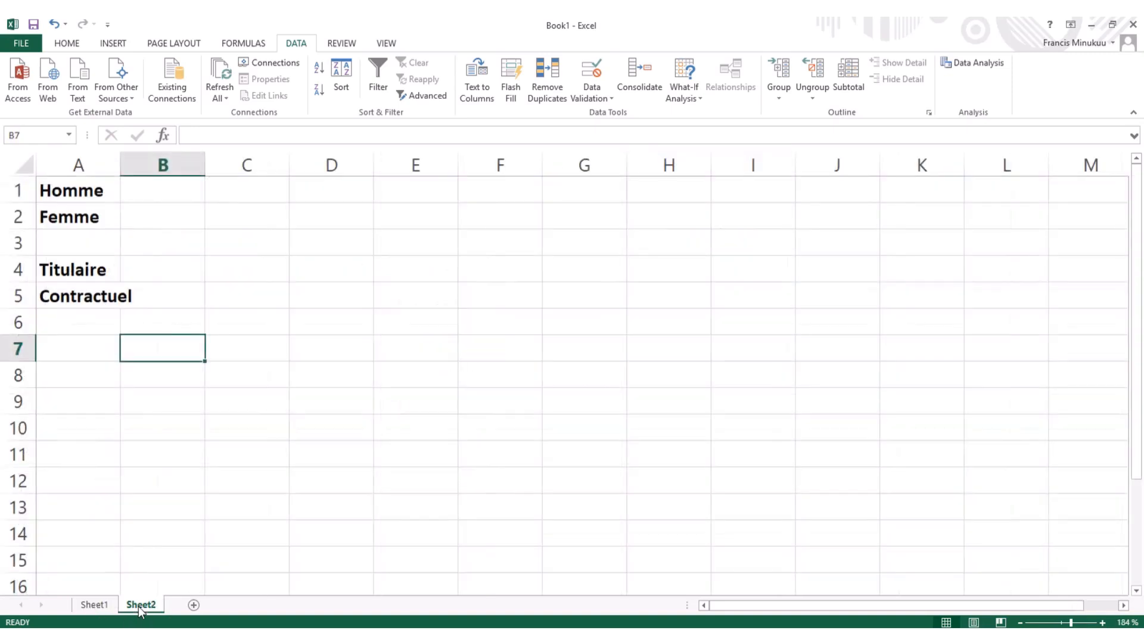
pyautogui.click(70, 350)
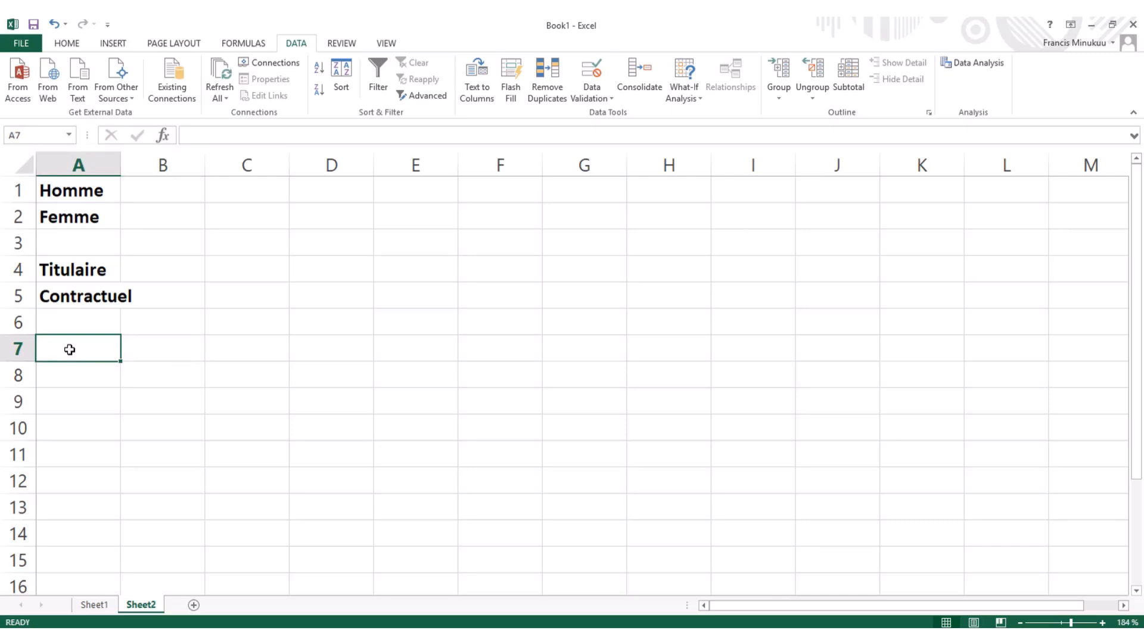
pyautogui.click(87, 606)
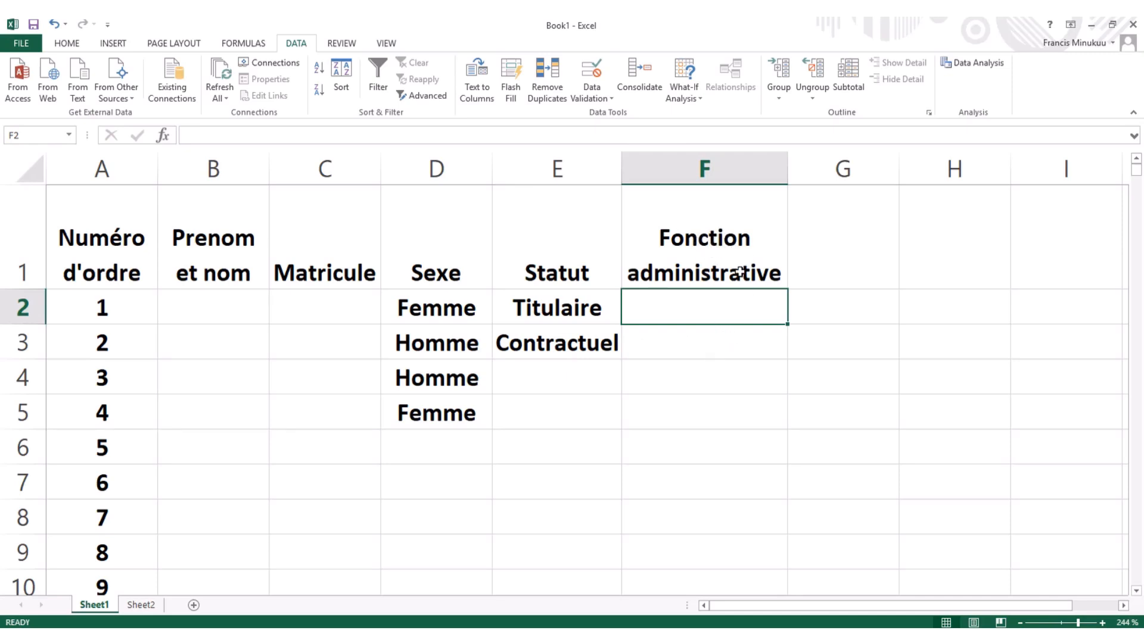
pyautogui.click(142, 606)
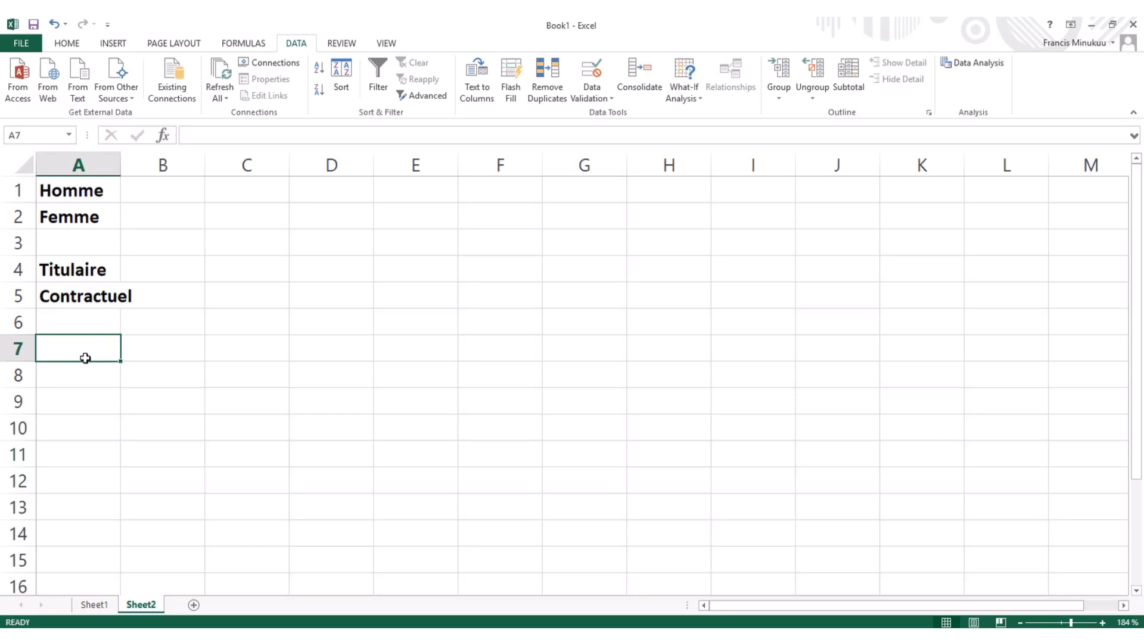
pyautogui.write('Prov')
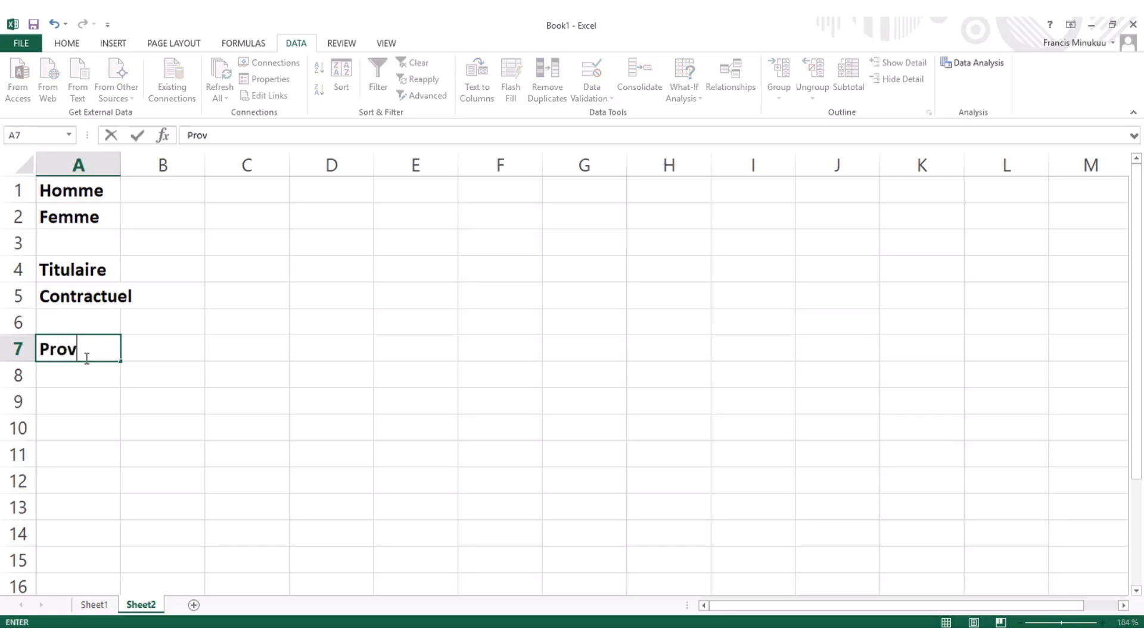
pyautogui.write('iseur')
# Add Principal in cell A8 and Censeur in cell A9 of the function list.
pyautogui.click(90, 381)
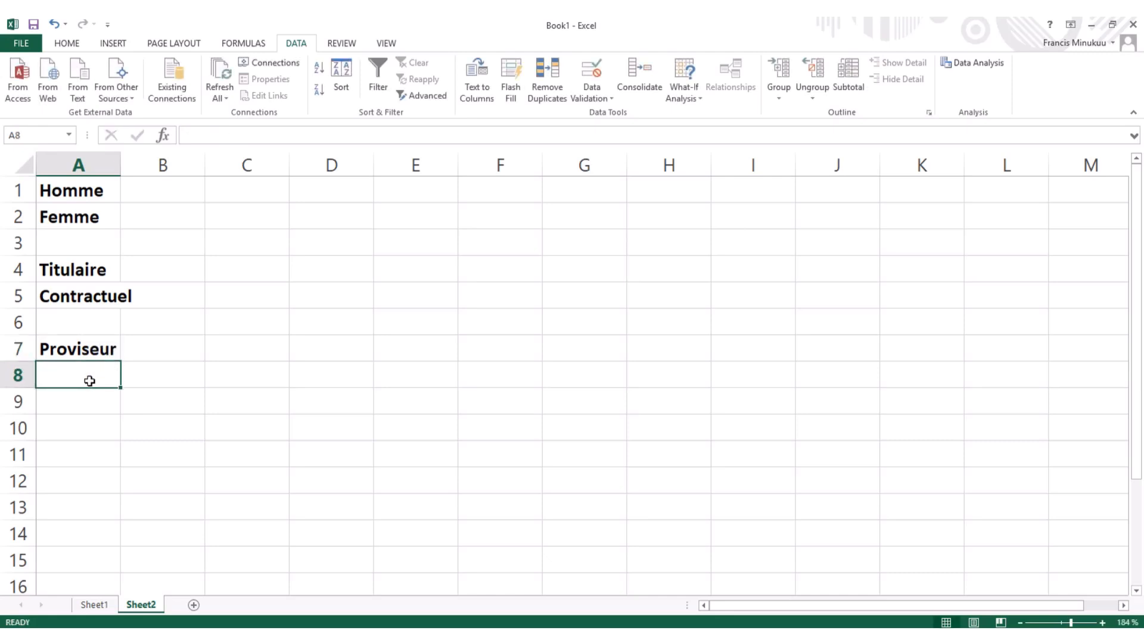
pyautogui.write('p')
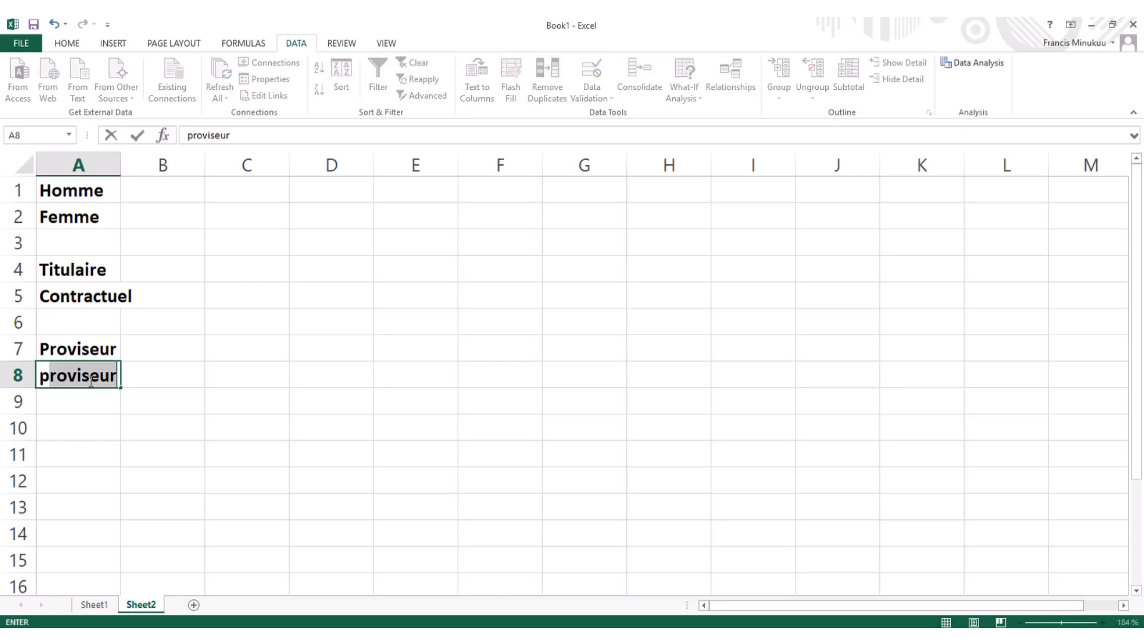
pyautogui.press('Delete')
pyautogui.press('BackSpace')
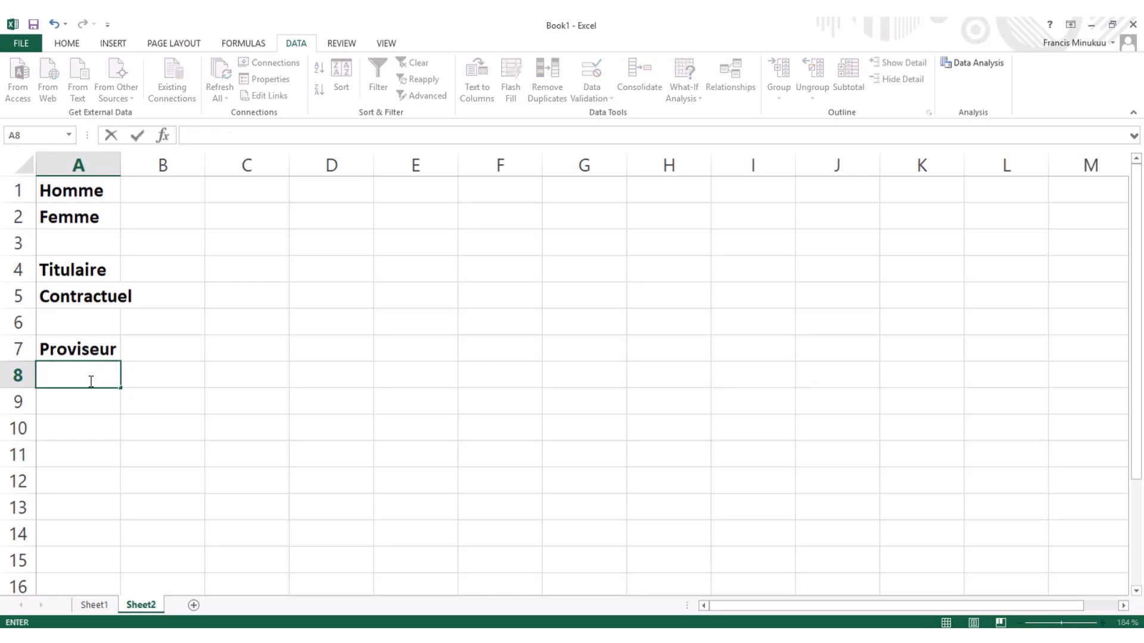
pyautogui.write('Principal')
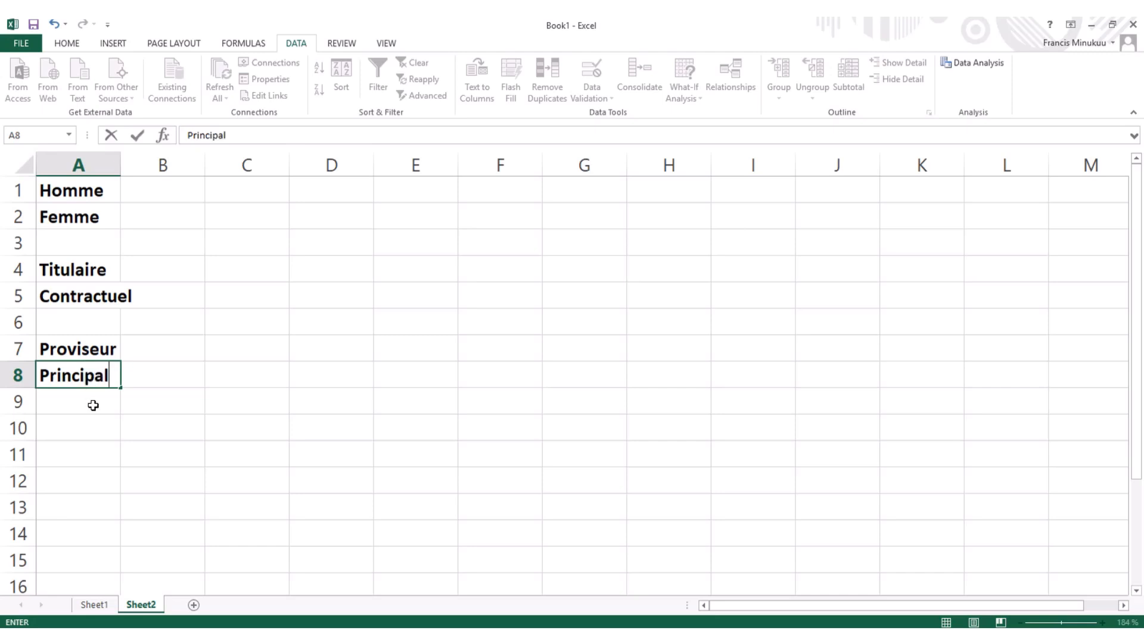
pyautogui.press('Return')
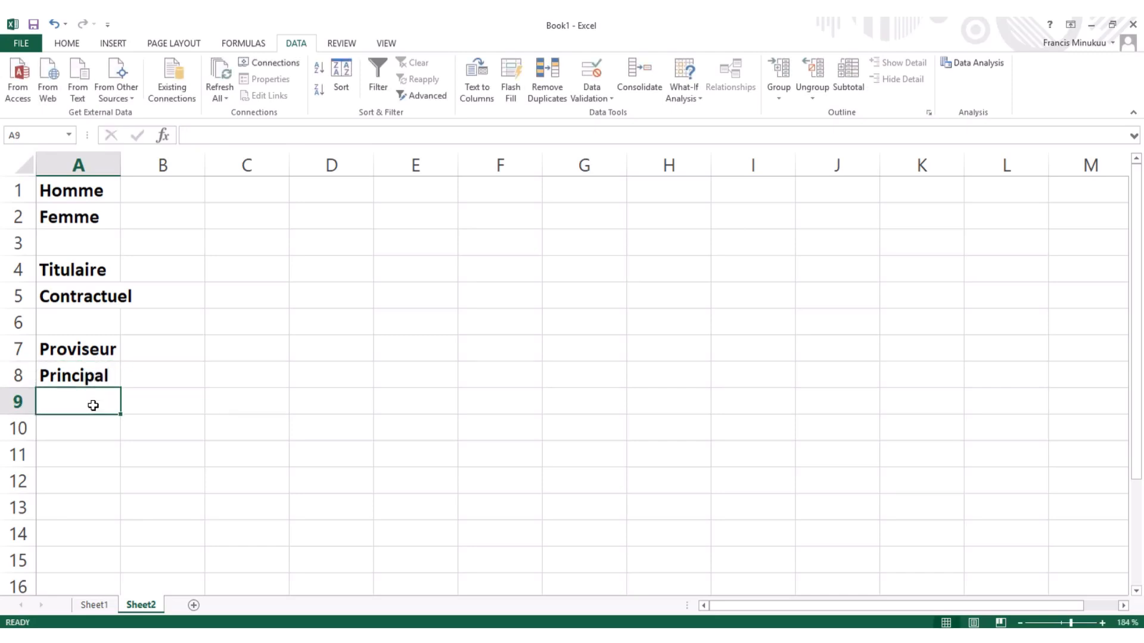
pyautogui.write('C')
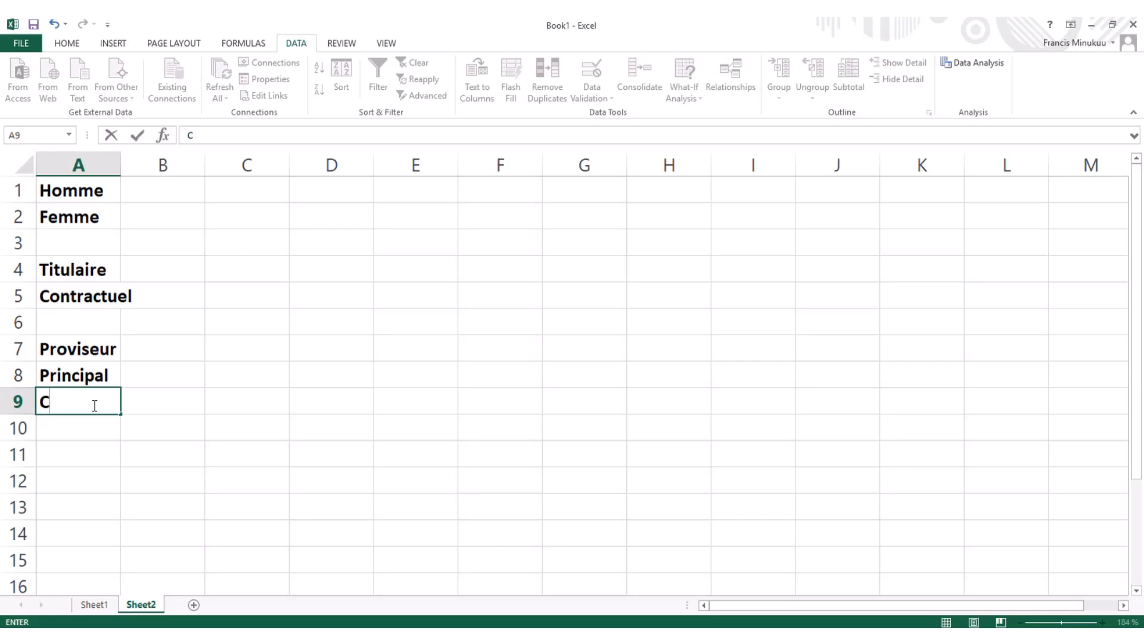
pyautogui.write('enseur')
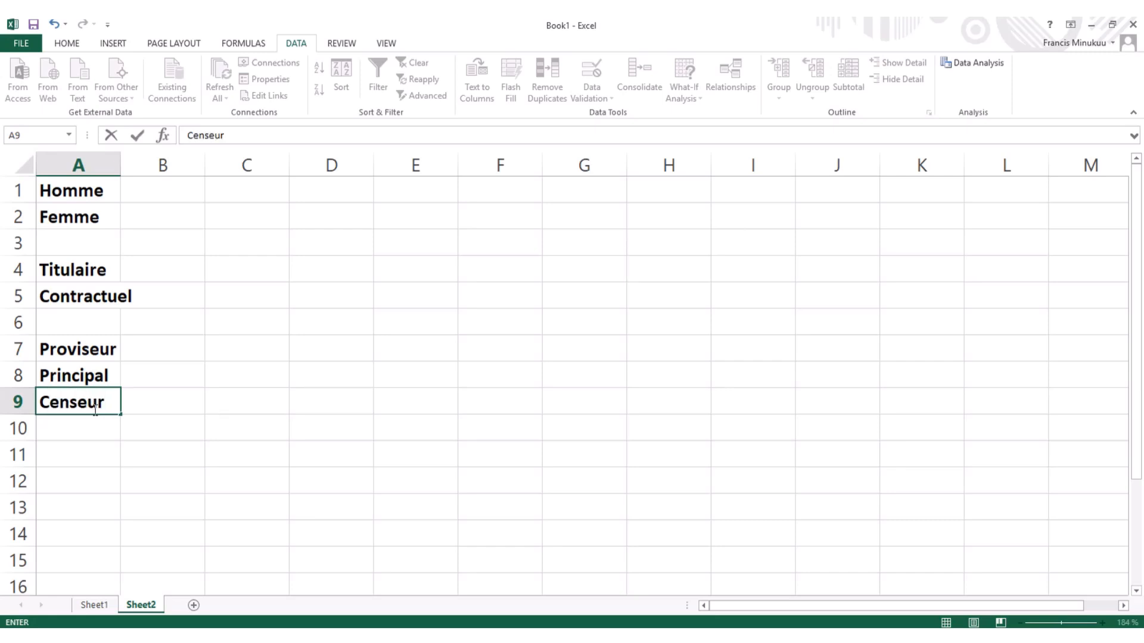
# Complete the function list with DE, CE, CO and CC in cells A10 to A13.
pyautogui.click(96, 428)
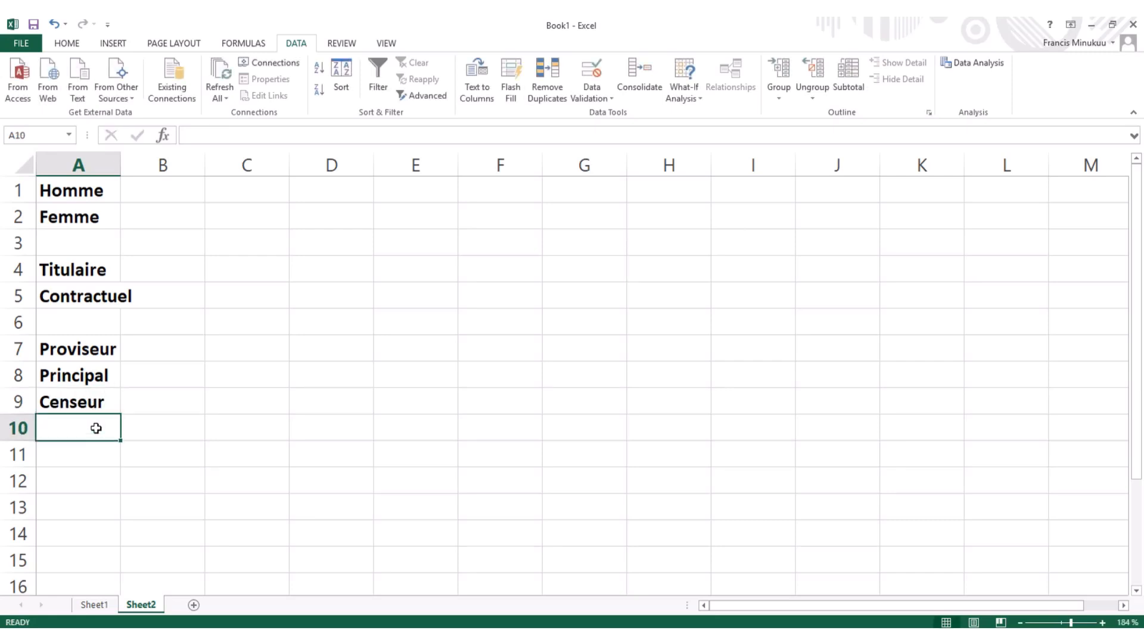
pyautogui.write('DE')
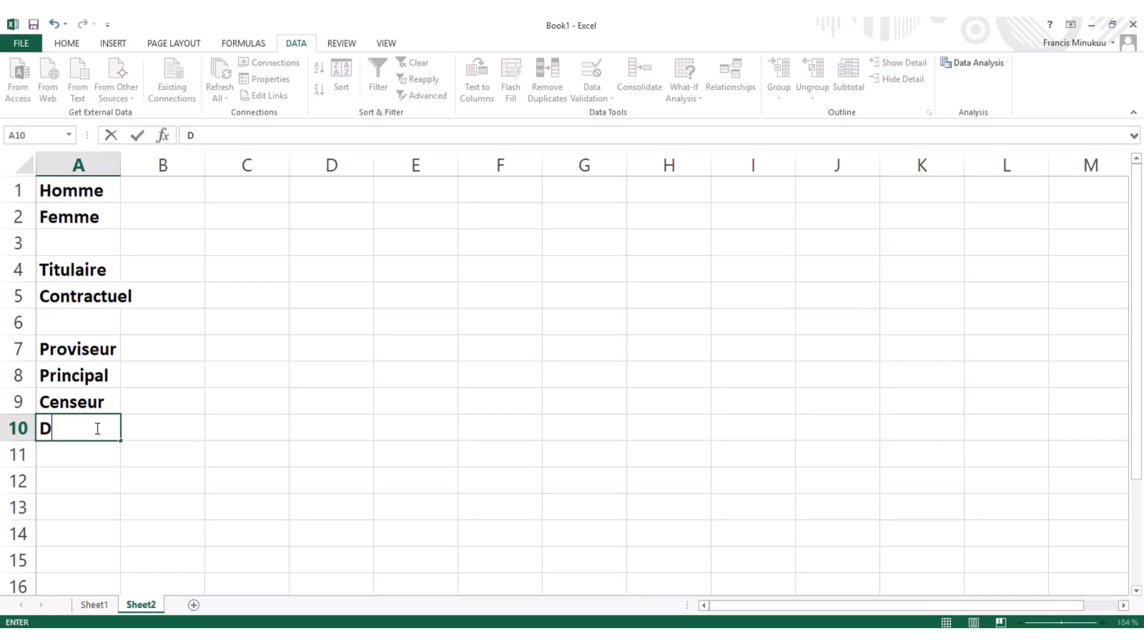
pyautogui.click(103, 458)
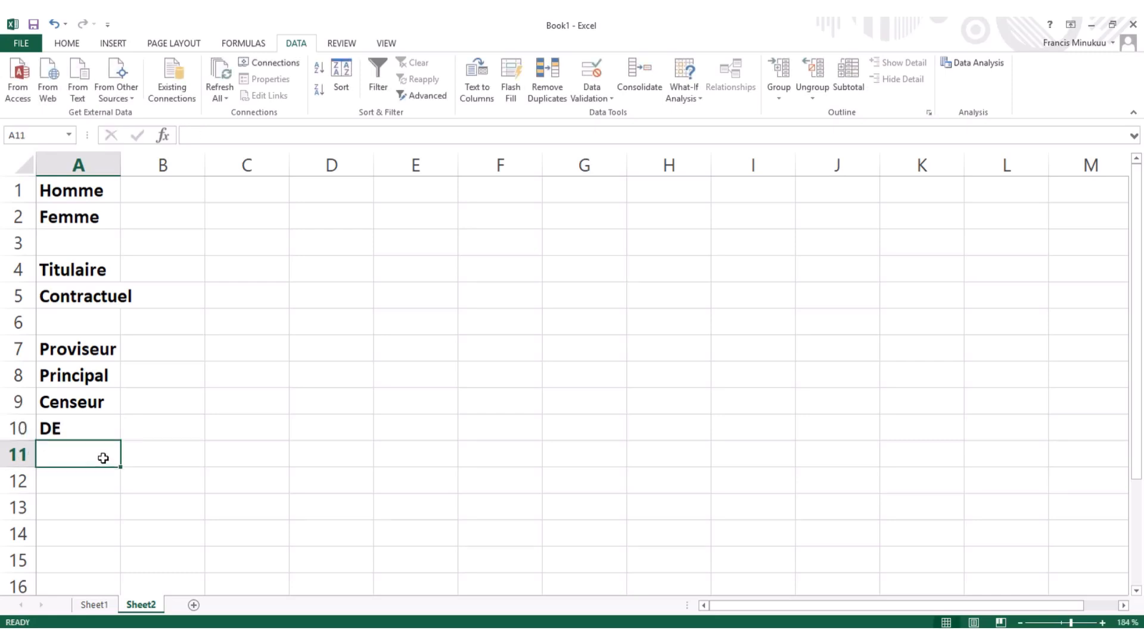
pyautogui.write('CE')
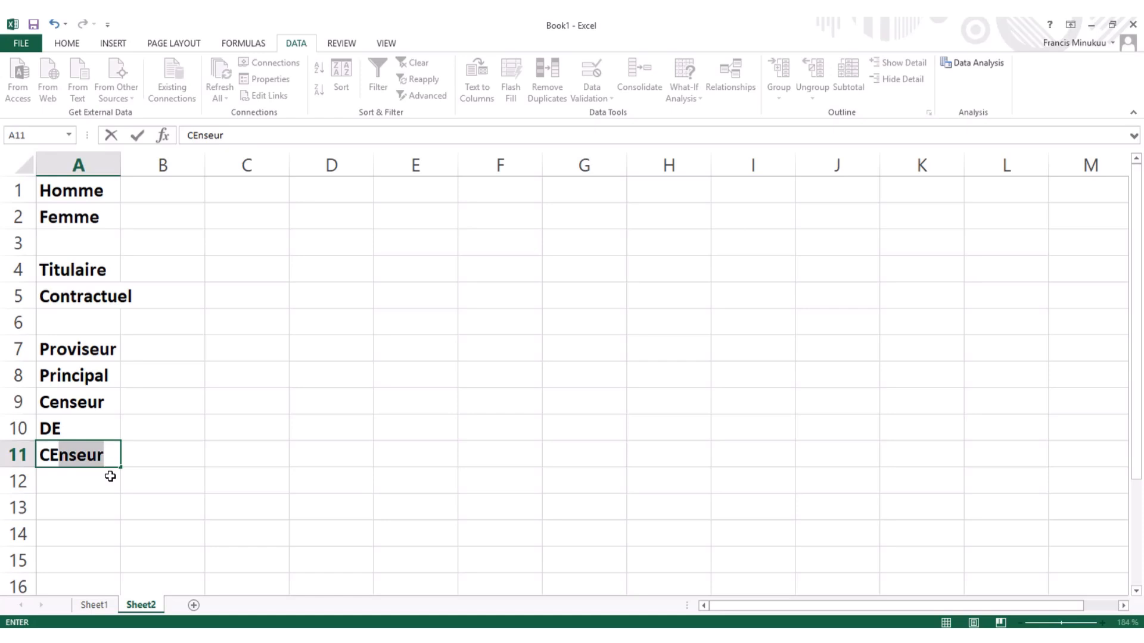
pyautogui.press('Delete')
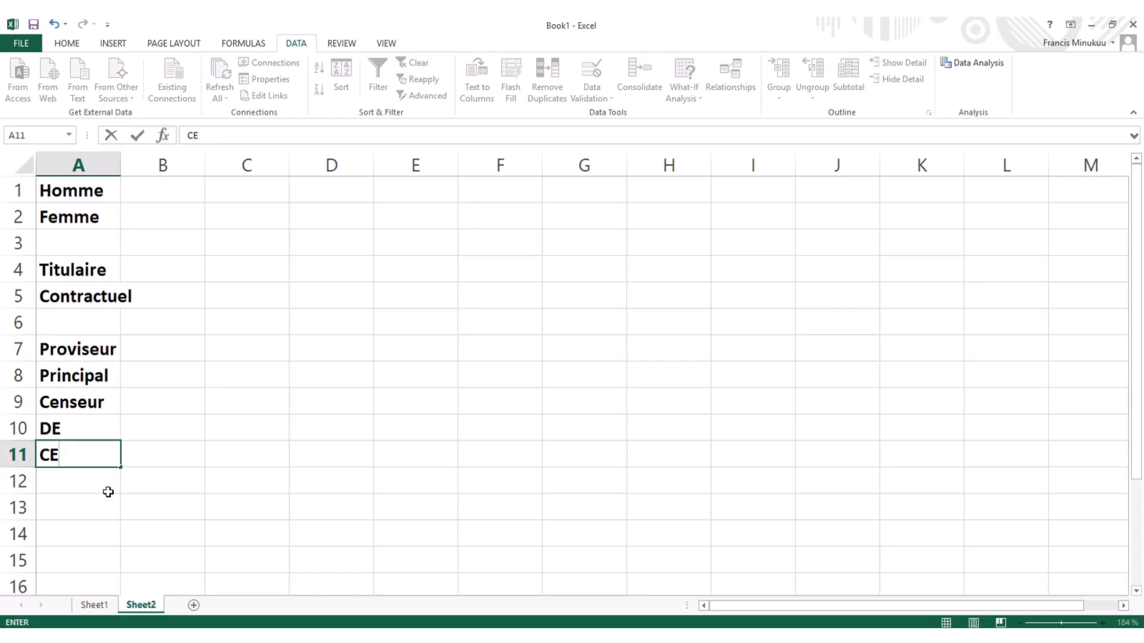
pyautogui.press('Return')
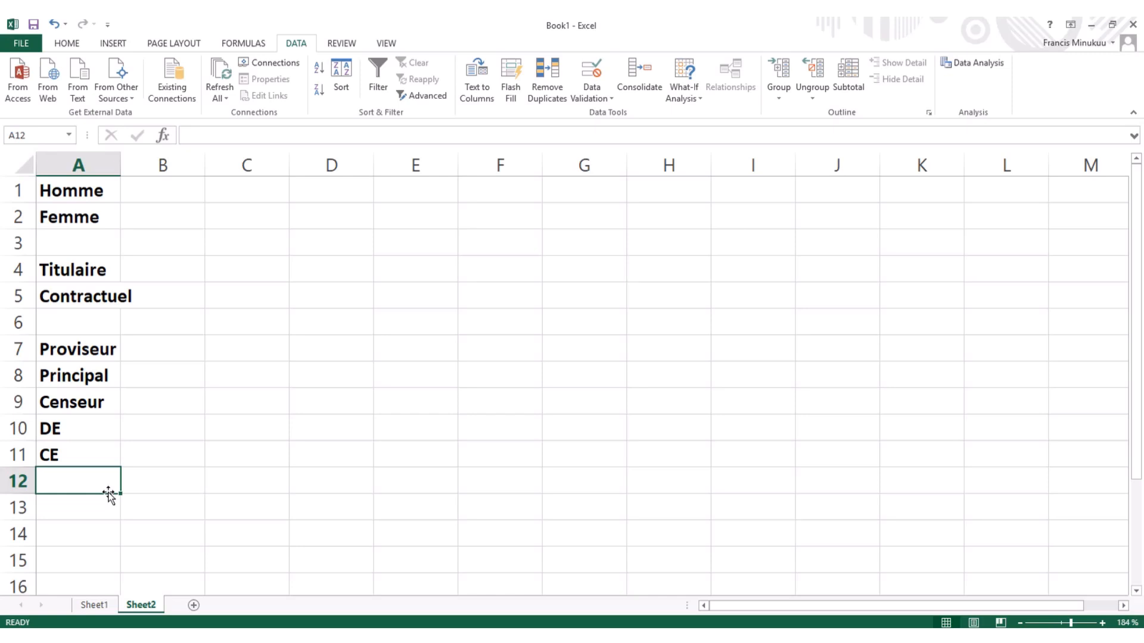
pyautogui.write('CO')
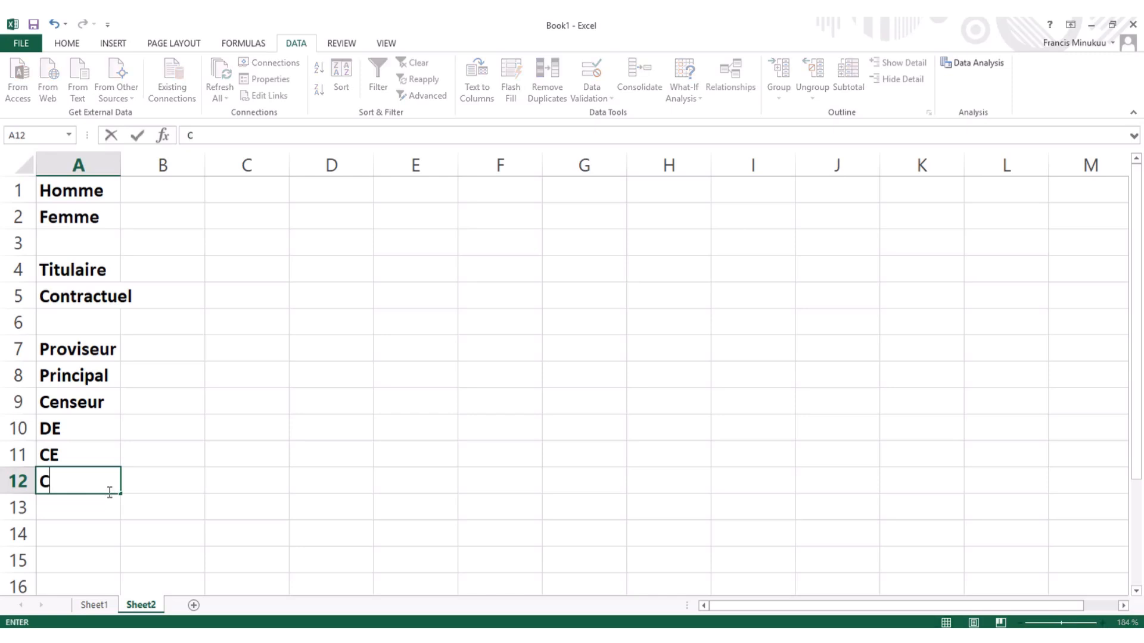
pyautogui.click(106, 515)
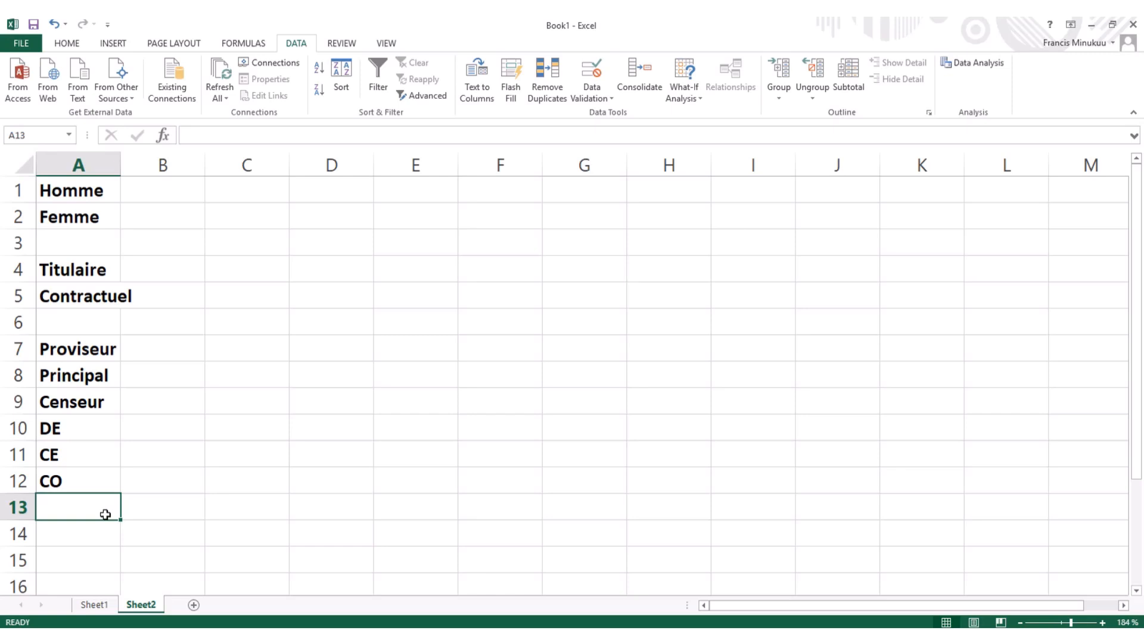
pyautogui.write('CC')
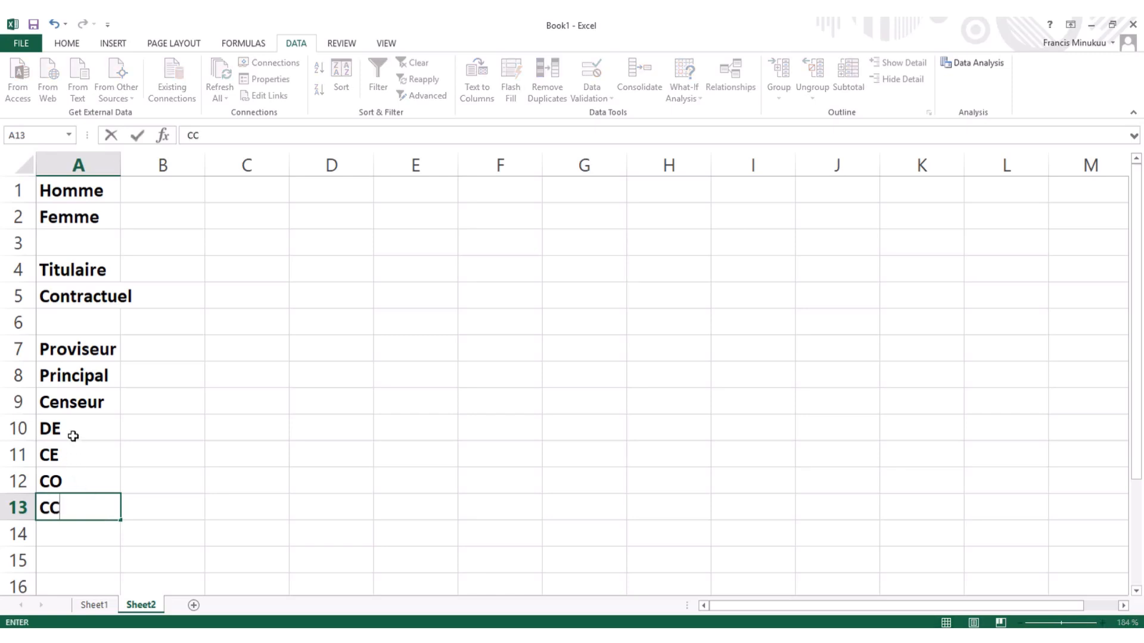
pyautogui.click(193, 507)
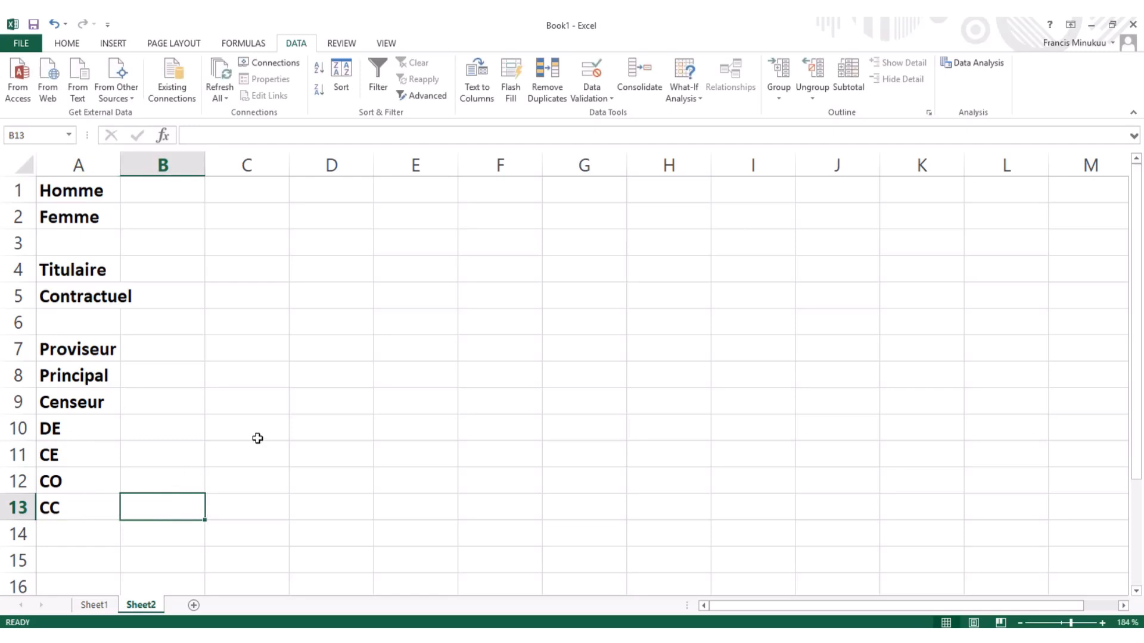
# Apply list data validation to cell F2 on Sheet1, using =Sheet2!$A$7:$A$13 as the source.
pyautogui.click(99, 604)
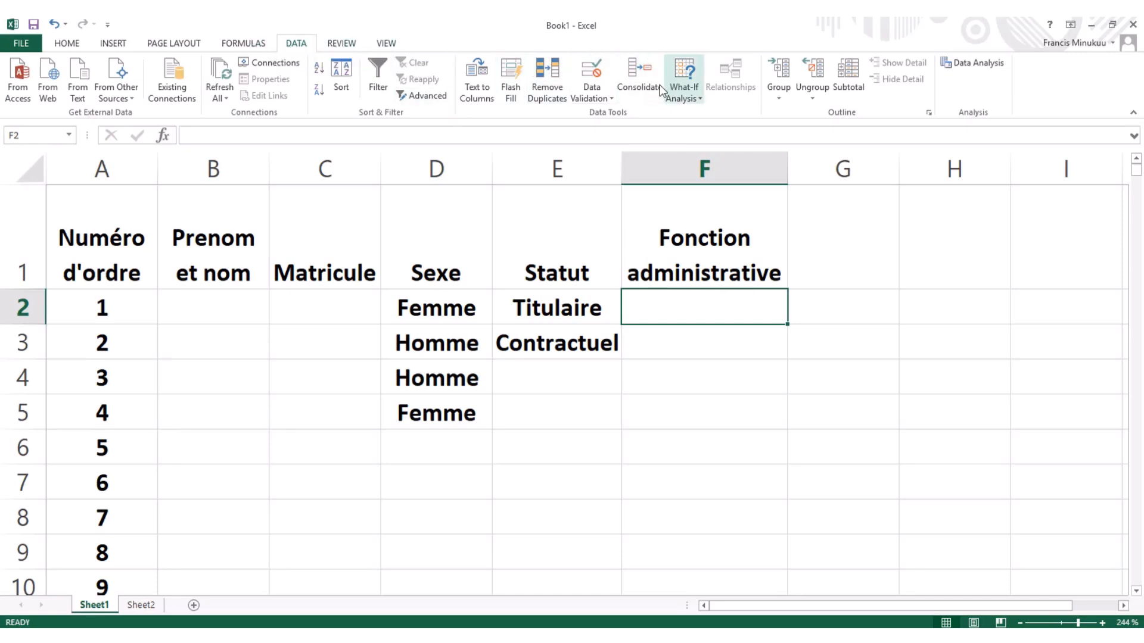
pyautogui.click(599, 78)
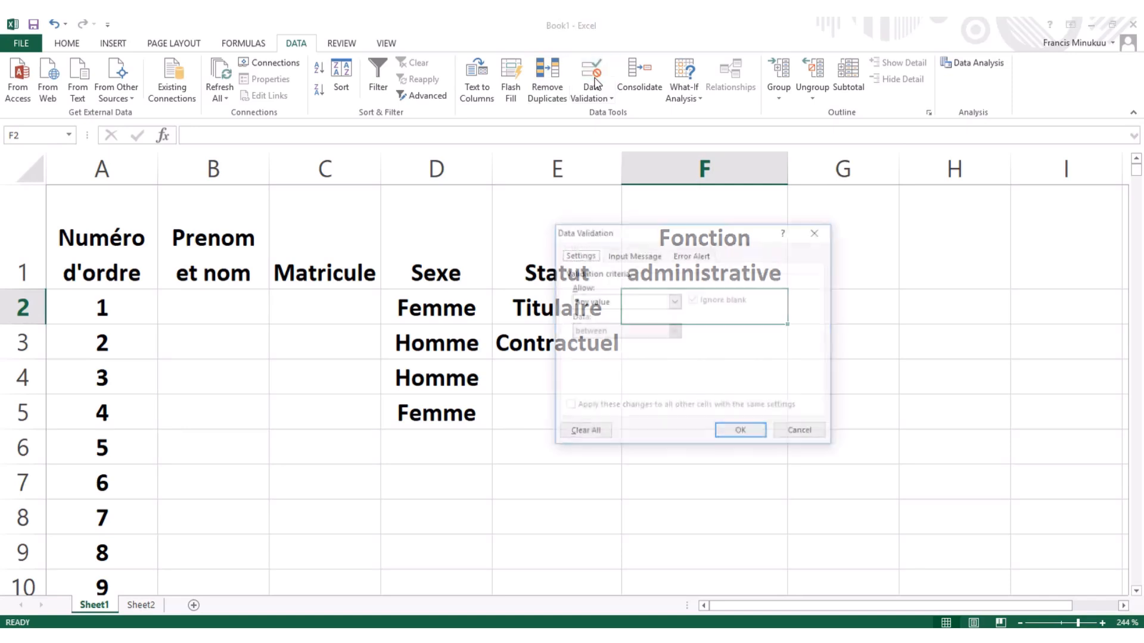
pyautogui.click(675, 302)
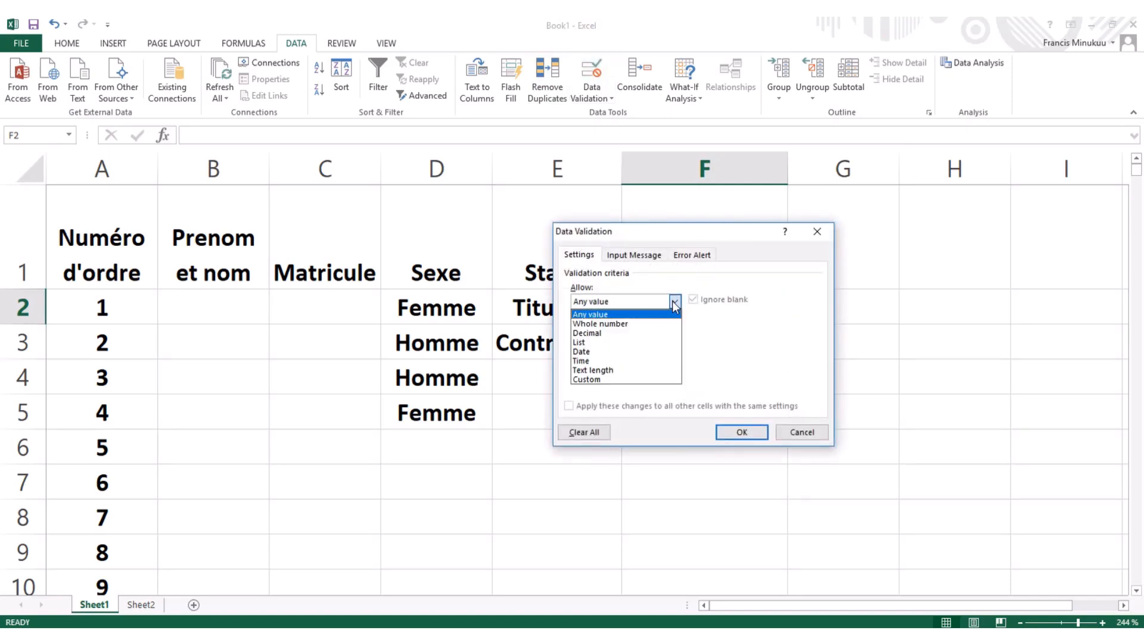
pyautogui.click(608, 342)
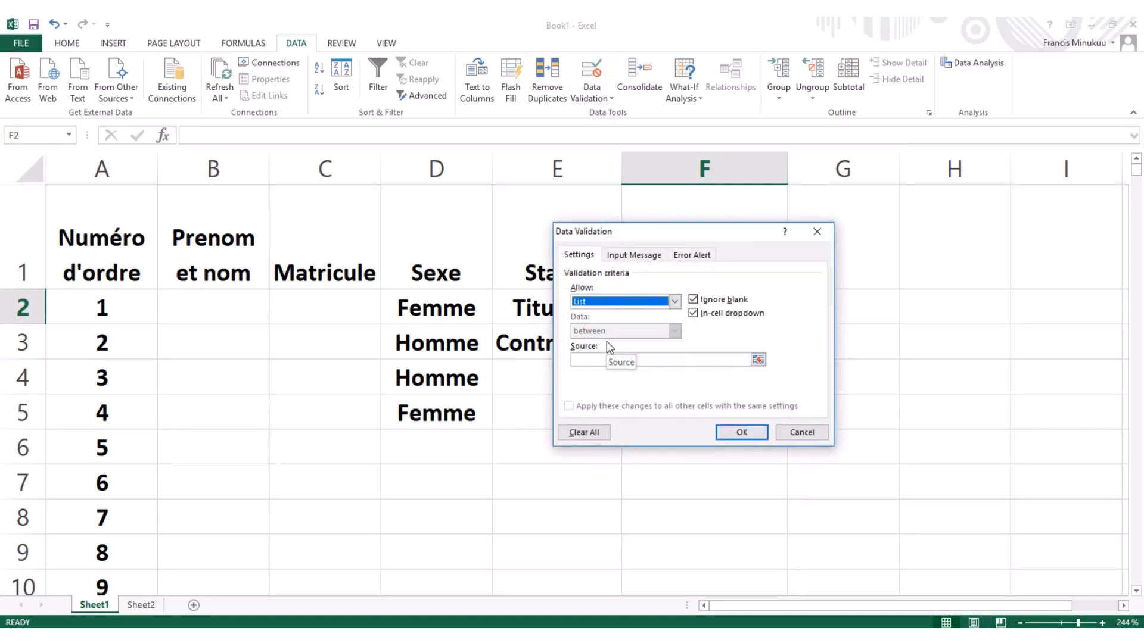
pyautogui.click(758, 361)
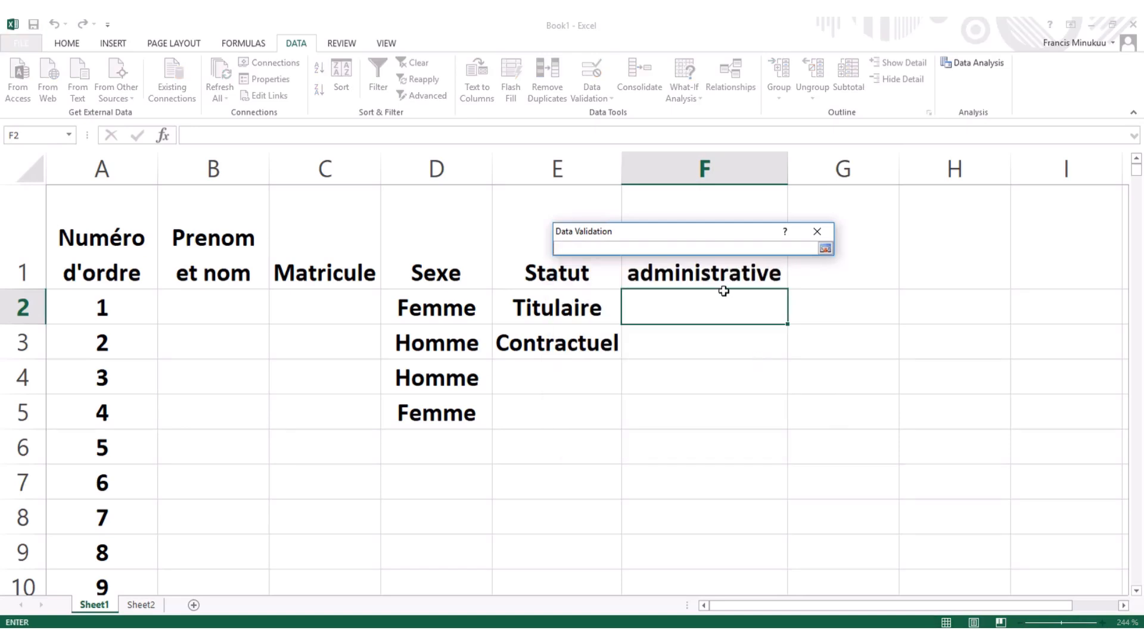
pyautogui.click(144, 606)
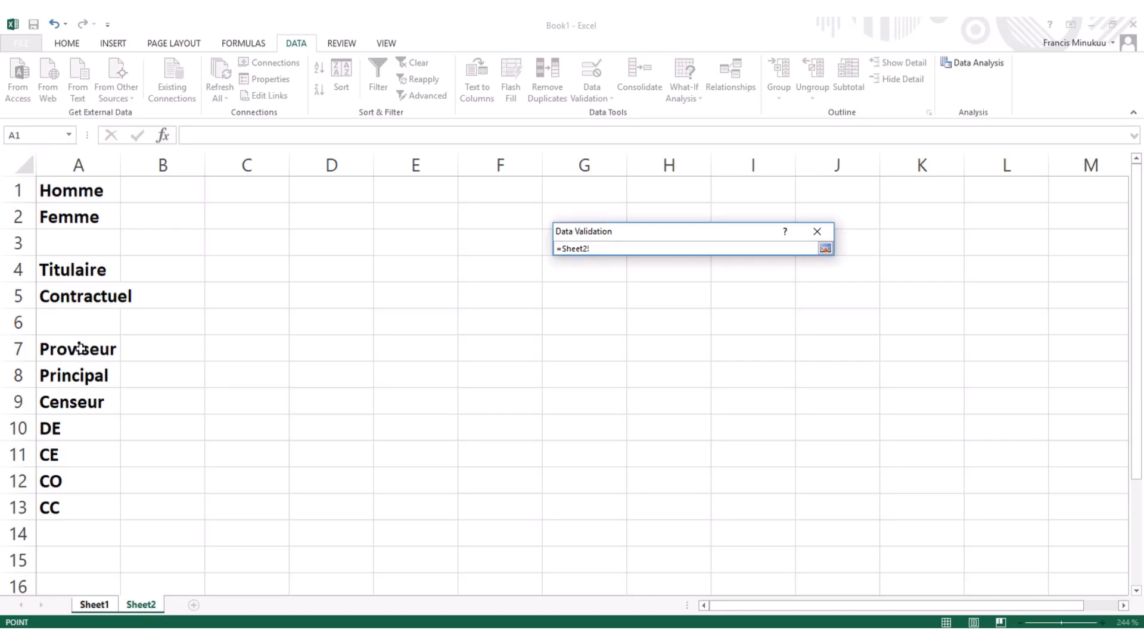
pyautogui.moveTo(80, 348); pyautogui.dragTo(74, 504)
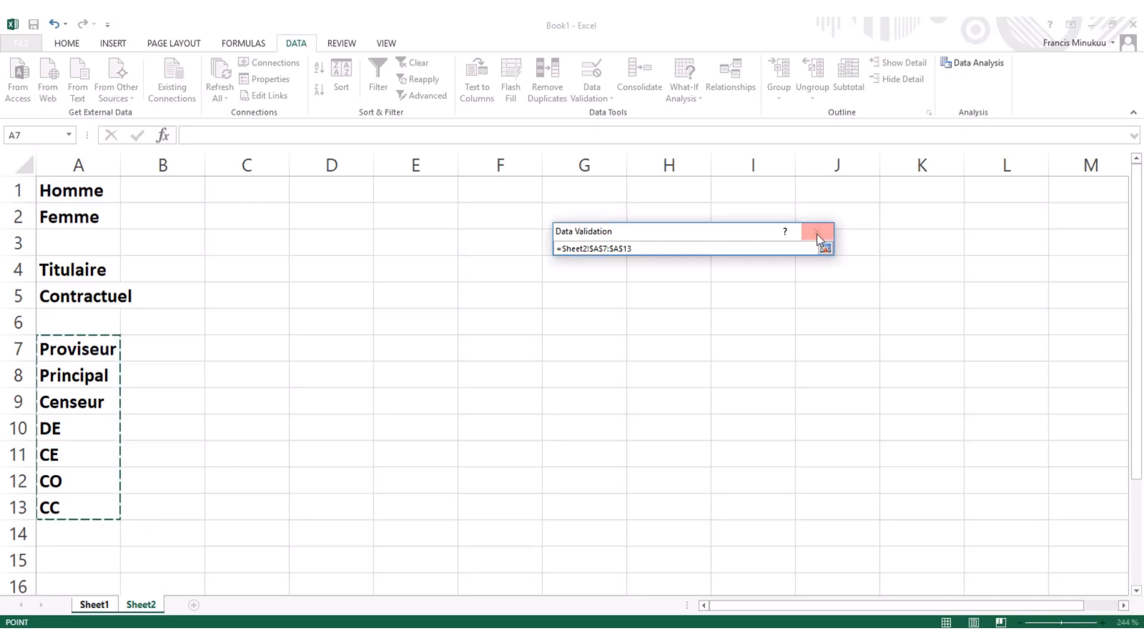
pyautogui.click(824, 249)
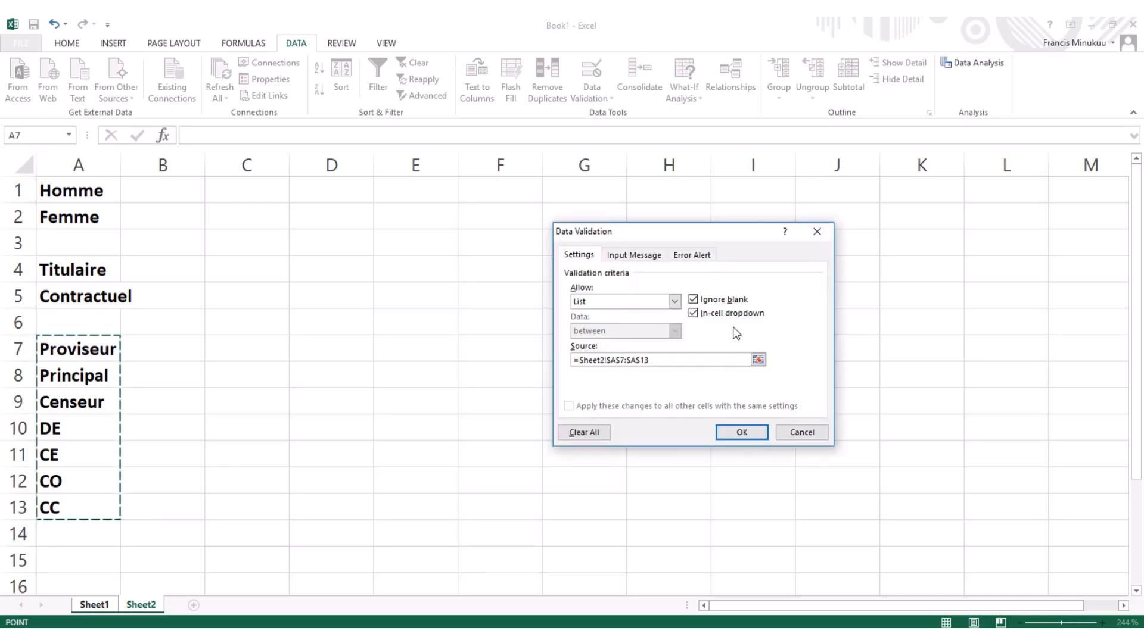
pyautogui.click(741, 432)
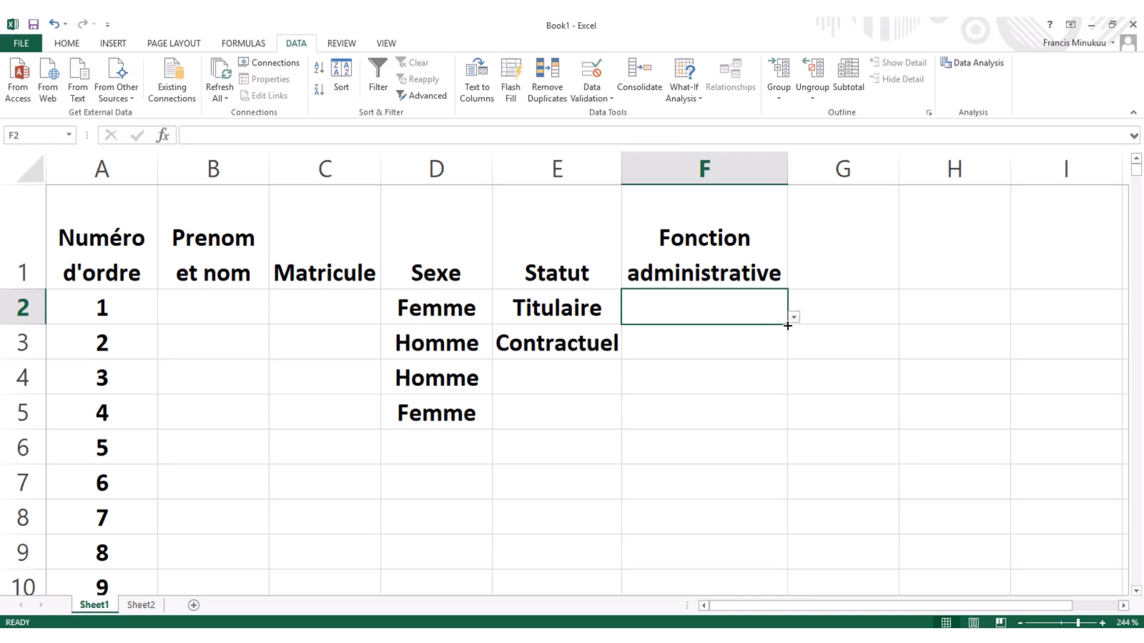
# Copy the drop-down list from cell F2 down to cell F1001 and choose Proviseur in cell F999.
pyautogui.moveTo(788, 326)
pyautogui.mouseDown()
pyautogui.moveTo(793, 617)
pyautogui.moveTo(788, 276)
pyautogui.moveTo(788, 513)
pyautogui.moveTo(805, 543)
pyautogui.moveTo(794, 573)
pyautogui.mouseUp()
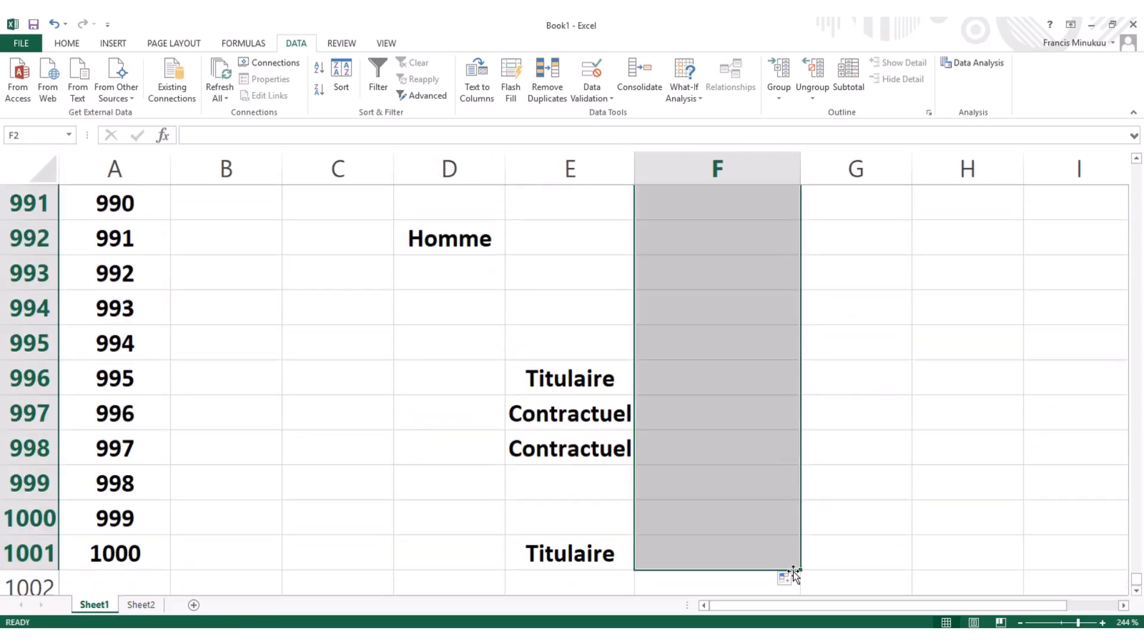
pyautogui.click(780, 489)
pyautogui.click(807, 494)
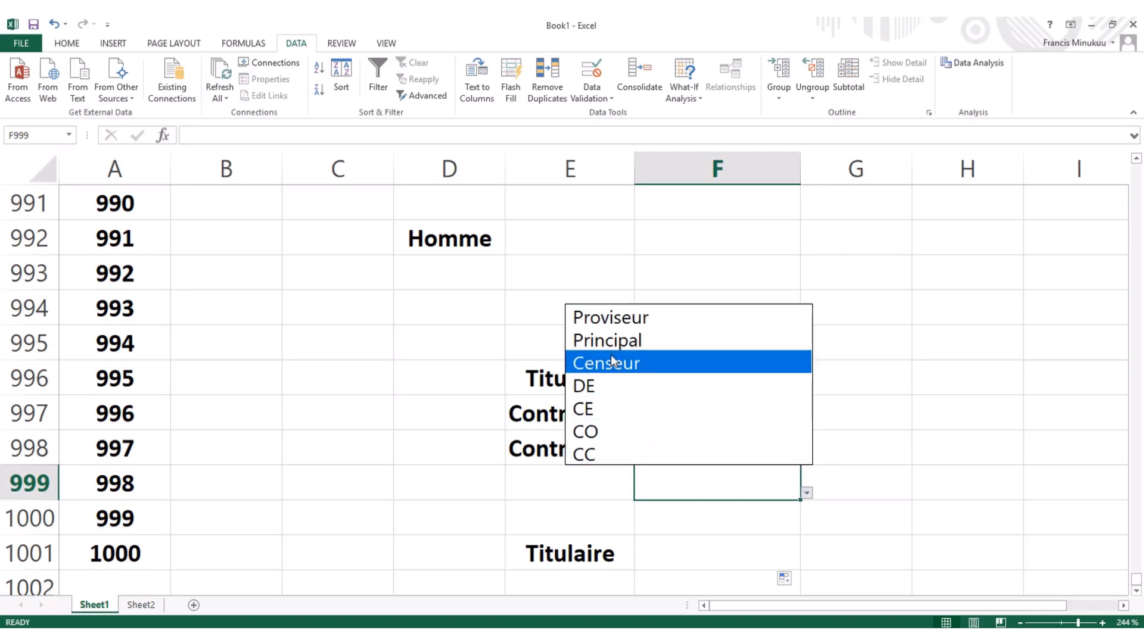
pyautogui.click(616, 319)
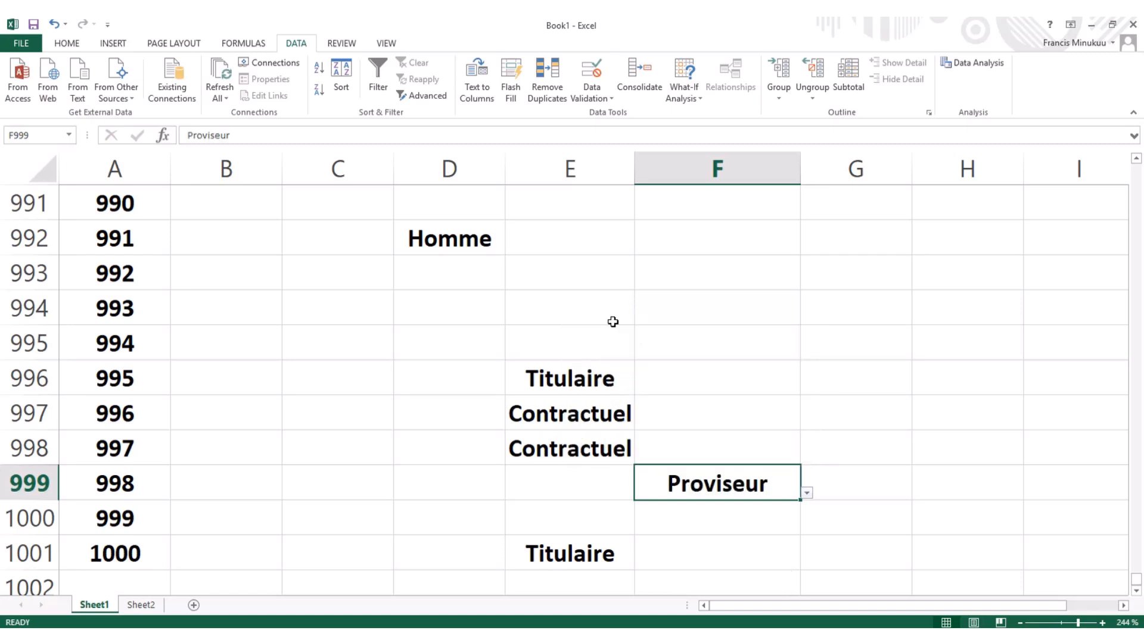
# Choose Principal in cell F2 and Proviseur in cell F3 from the Fonction administrative drop-down lists.
pyautogui.scroll(20, 613, 321)
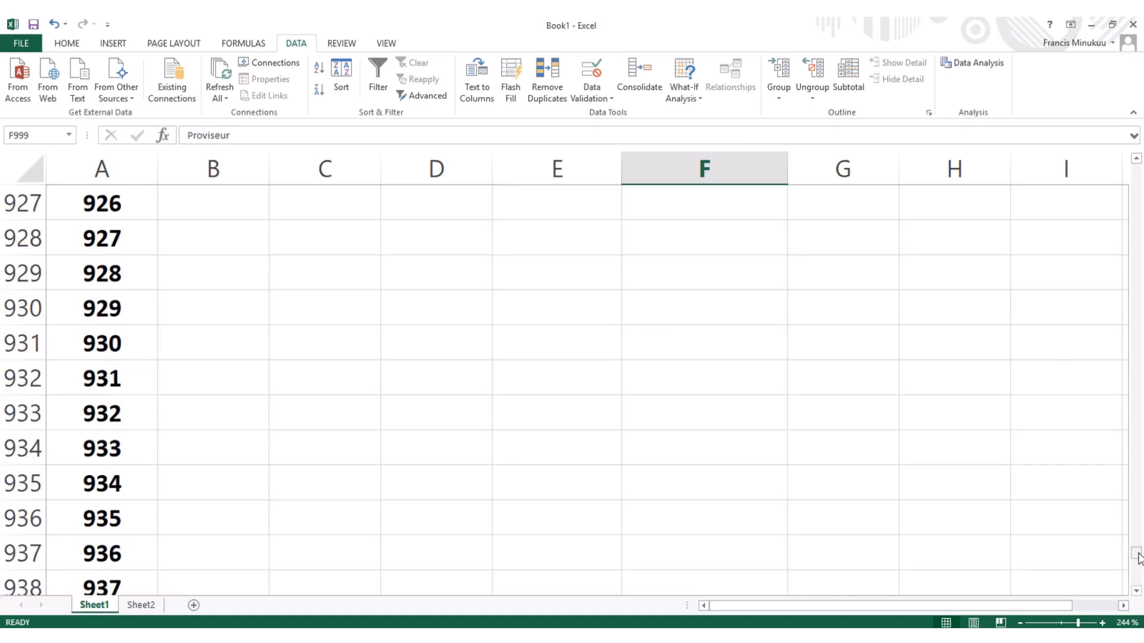
pyautogui.moveTo(1139, 559); pyautogui.dragTo(1137, 170)
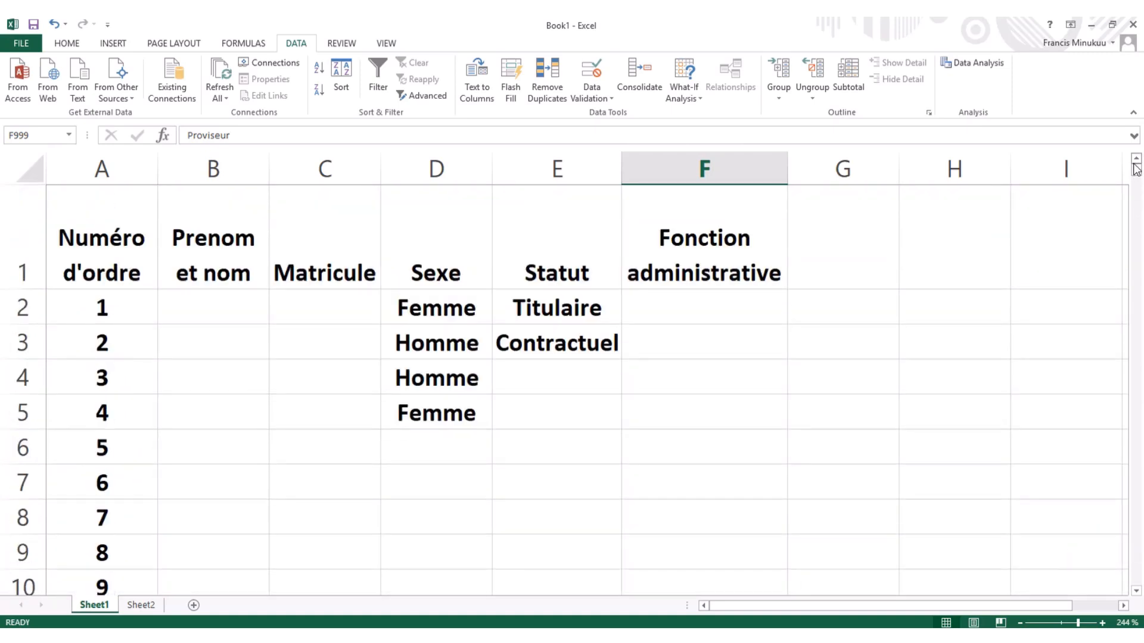
pyautogui.click(744, 315)
pyautogui.click(795, 319)
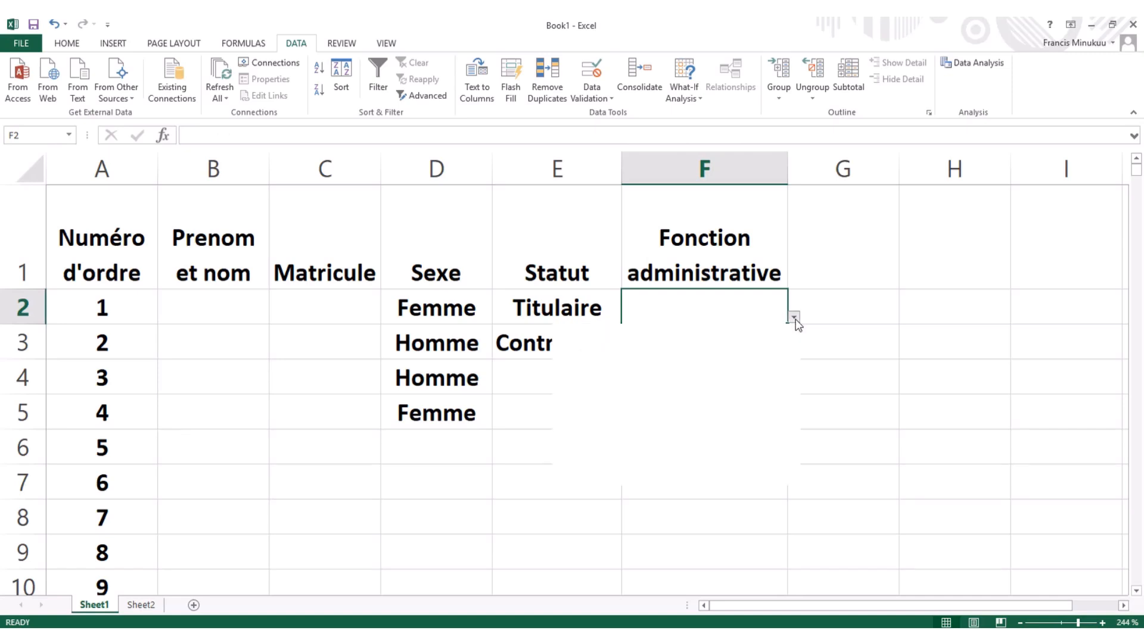
pyautogui.click(639, 370)
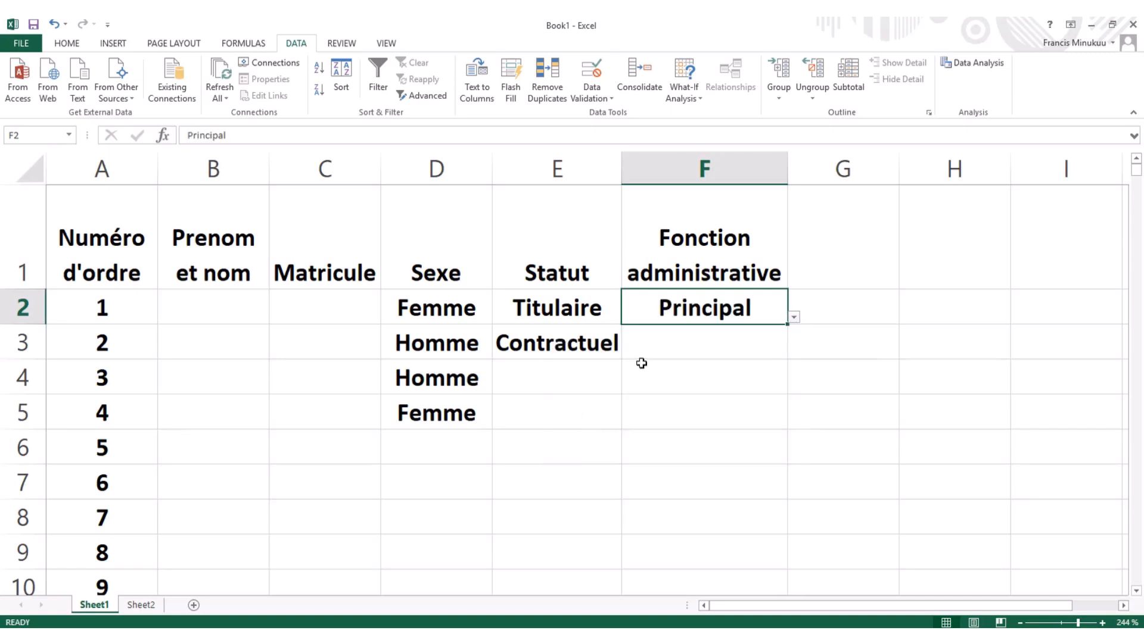
pyautogui.click(721, 342)
pyautogui.click(795, 352)
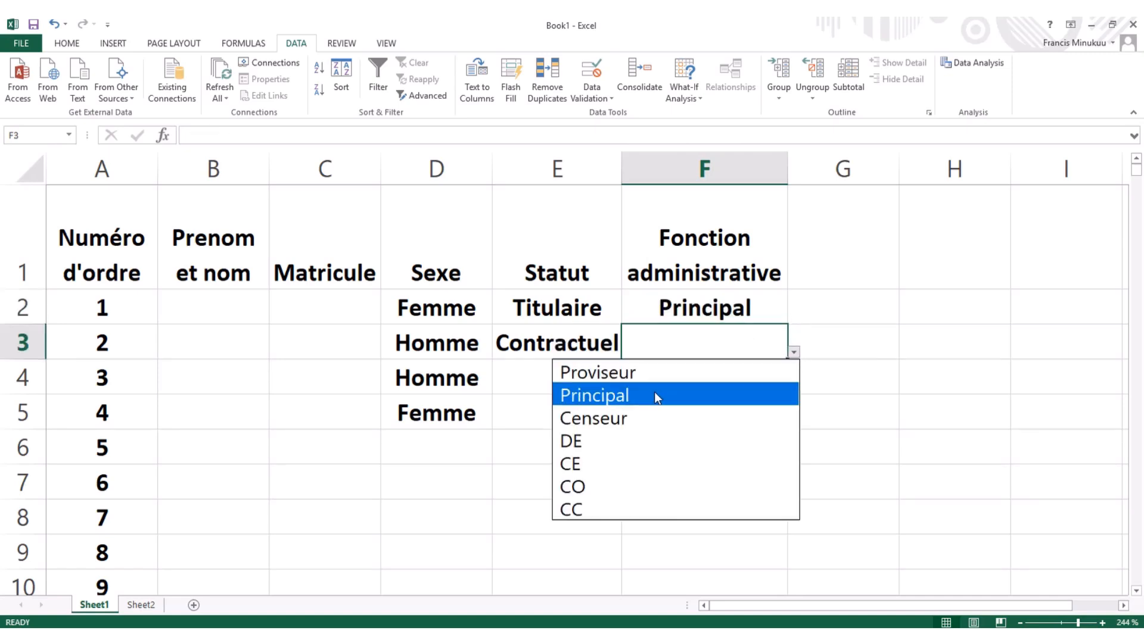
pyautogui.click(650, 375)
# Set the administrative function to DE in cell F4 and Proviseur in cell F5 using their drop-down lists.
pyautogui.click(716, 376)
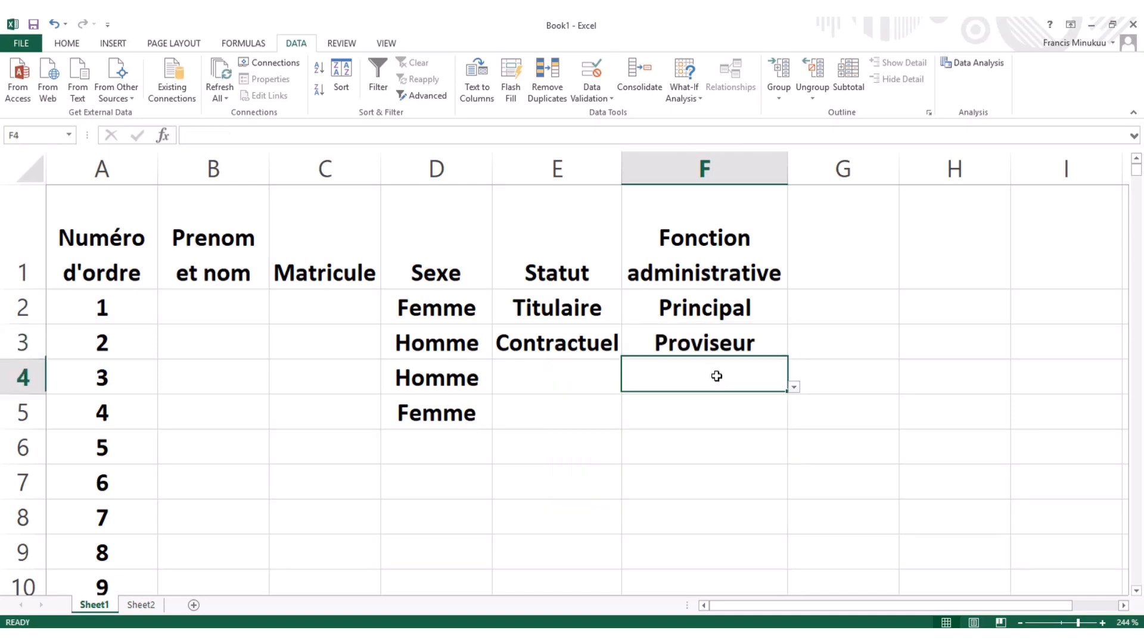
pyautogui.click(794, 387)
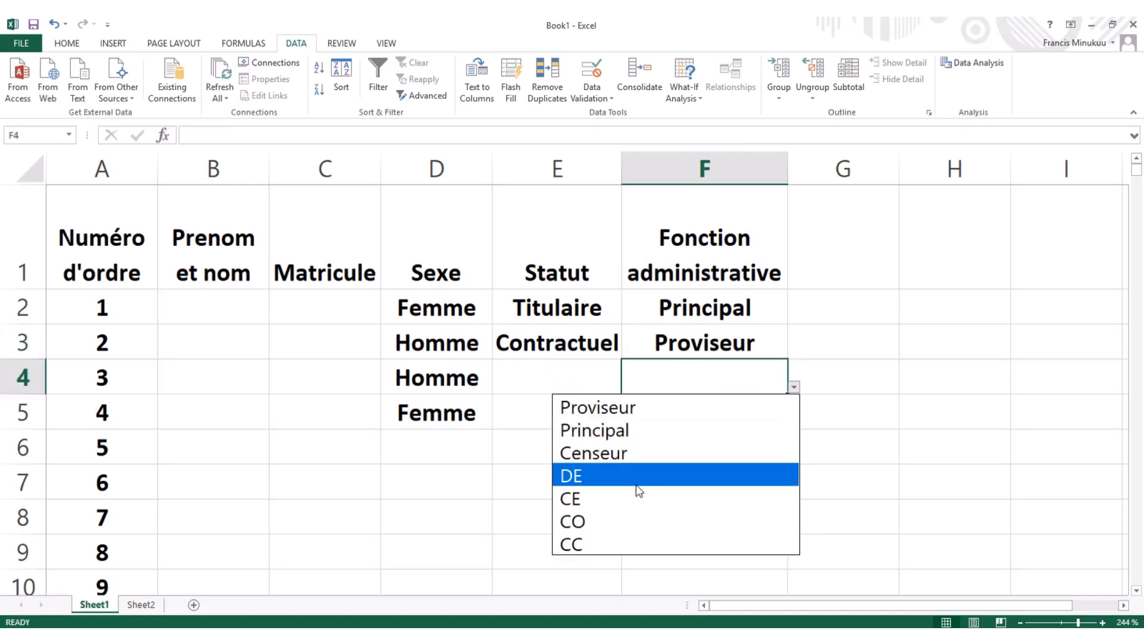
pyautogui.click(637, 487)
pyautogui.click(735, 434)
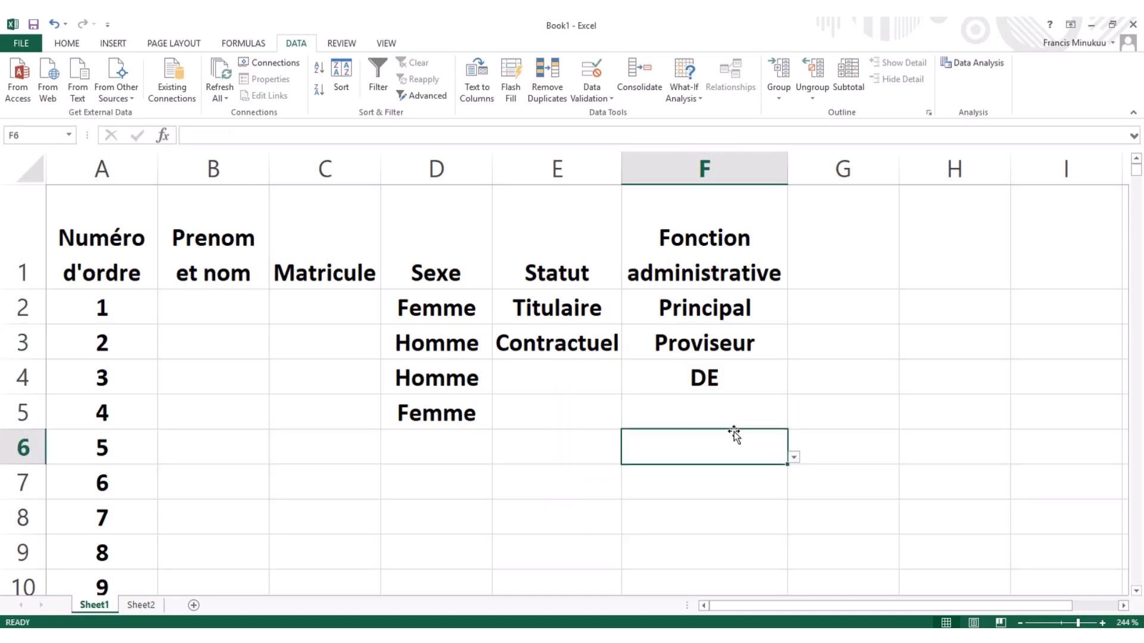
pyautogui.click(732, 410)
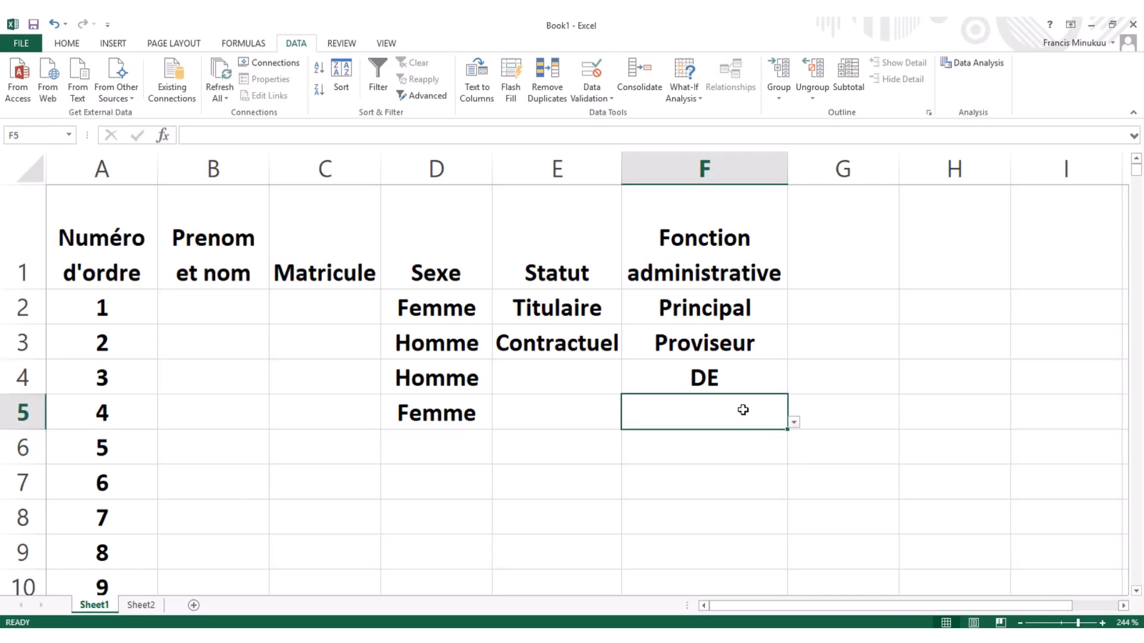
pyautogui.click(793, 422)
pyautogui.click(684, 441)
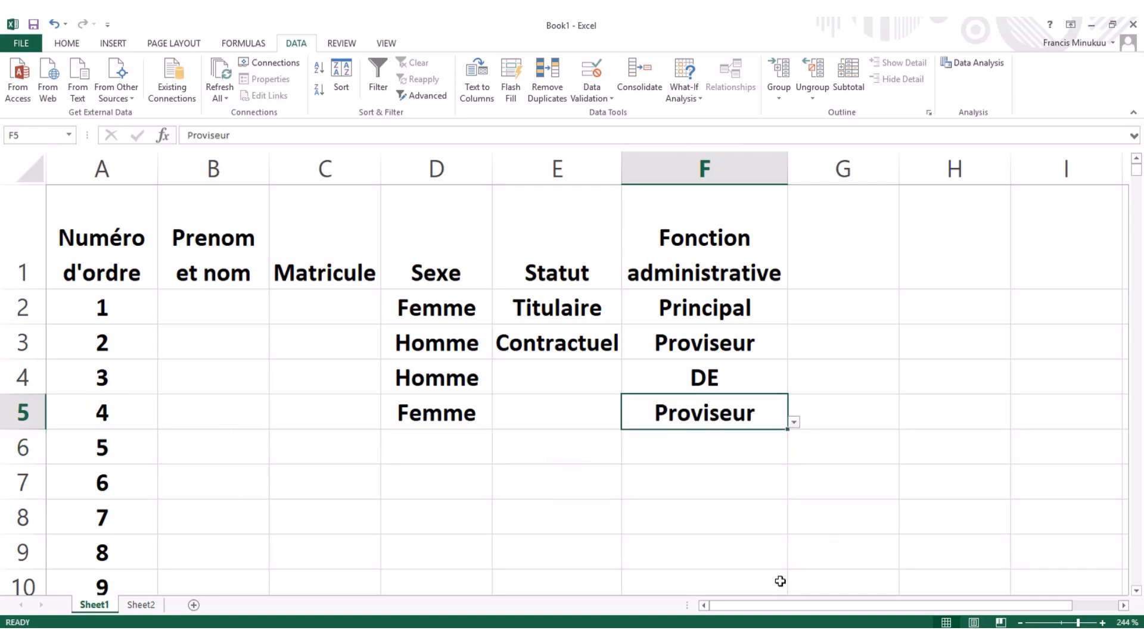
# Choose Titulaire in cell E4 and Contractuel in cell E5 from the Statut drop-down lists.
pyautogui.click(585, 382)
pyautogui.click(628, 387)
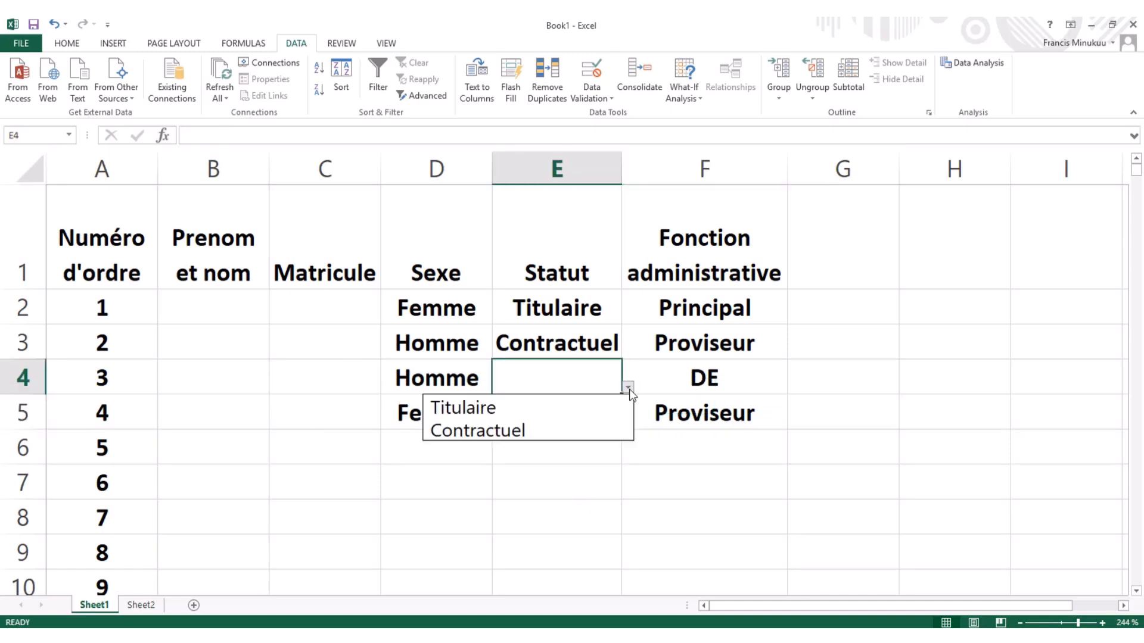
pyautogui.click(584, 408)
pyautogui.click(597, 410)
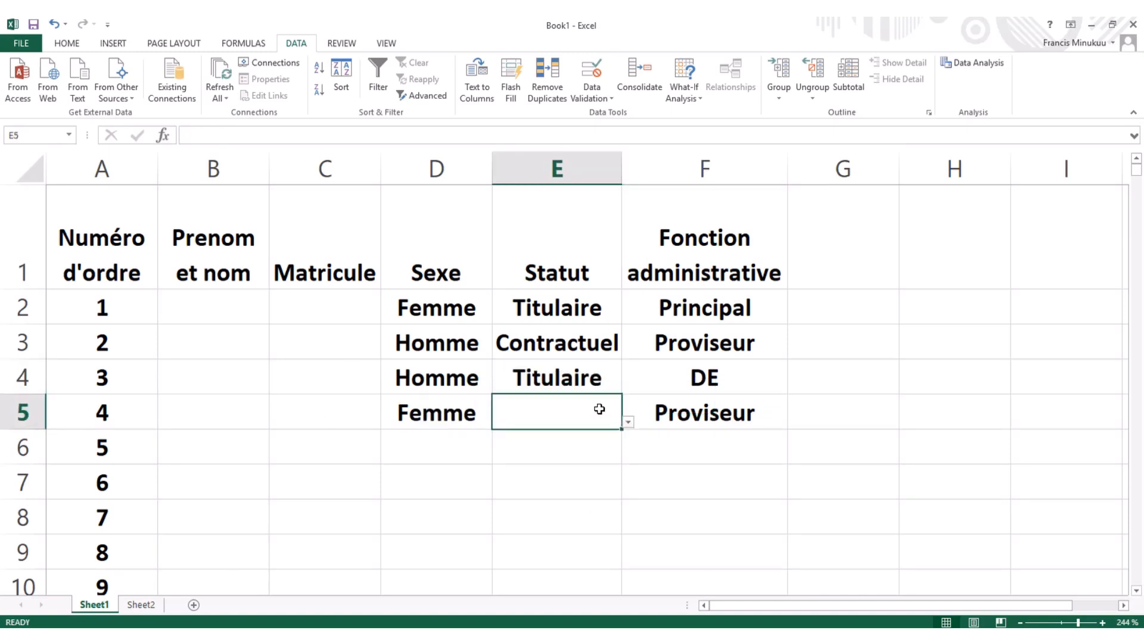
pyautogui.click(629, 423)
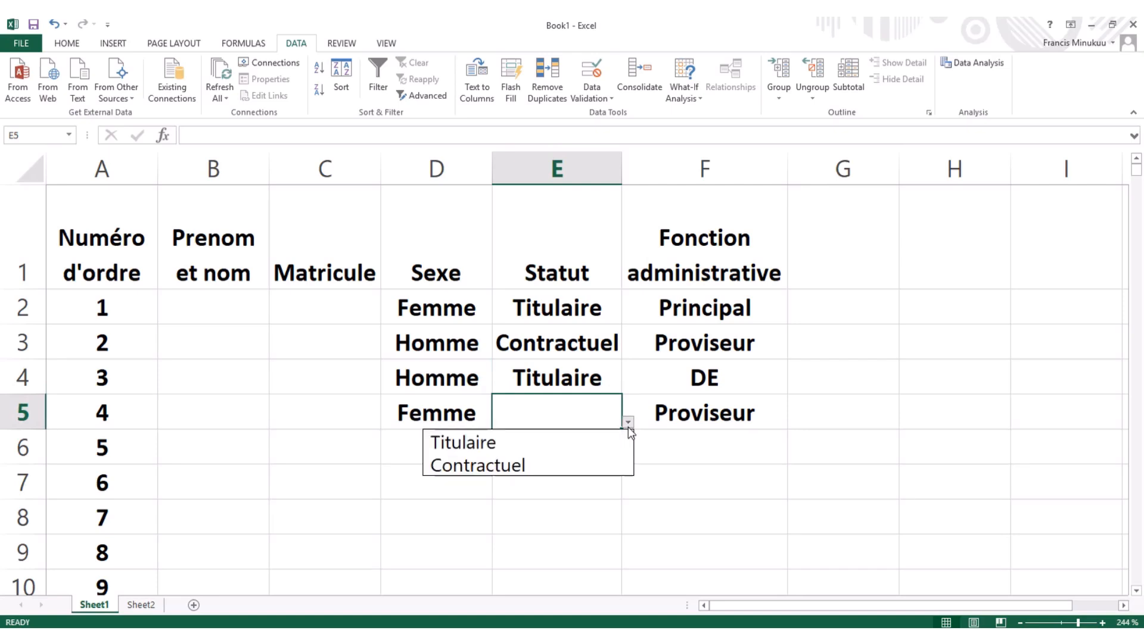
pyautogui.click(572, 477)
pyautogui.click(730, 440)
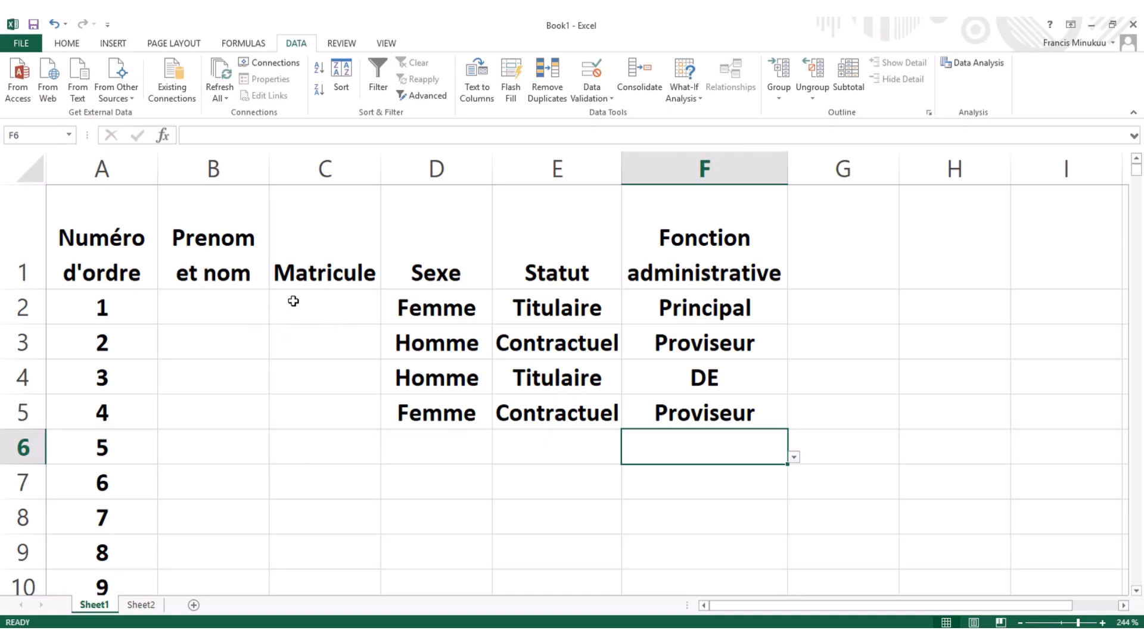
pyautogui.click(228, 308)
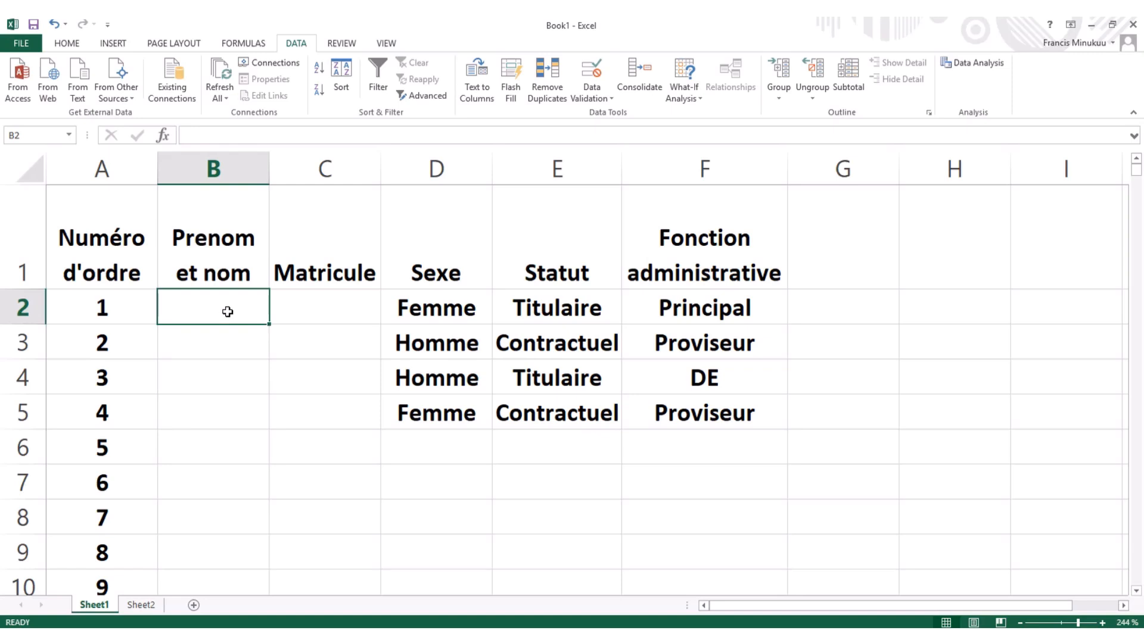
pyautogui.click(215, 342)
pyautogui.click(224, 400)
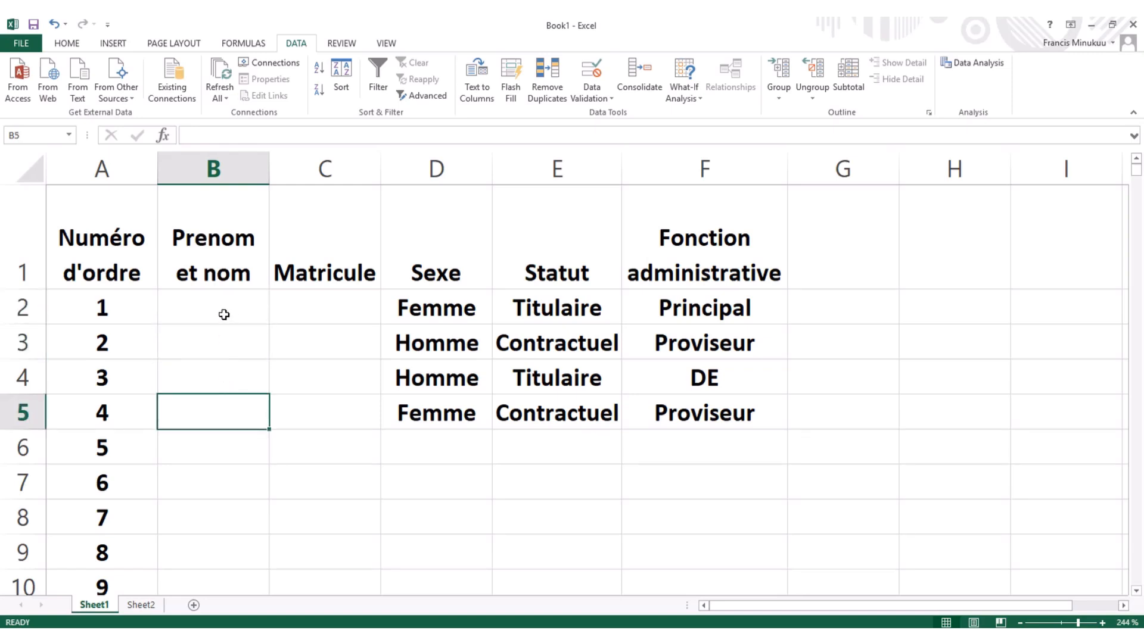
pyautogui.click(224, 314)
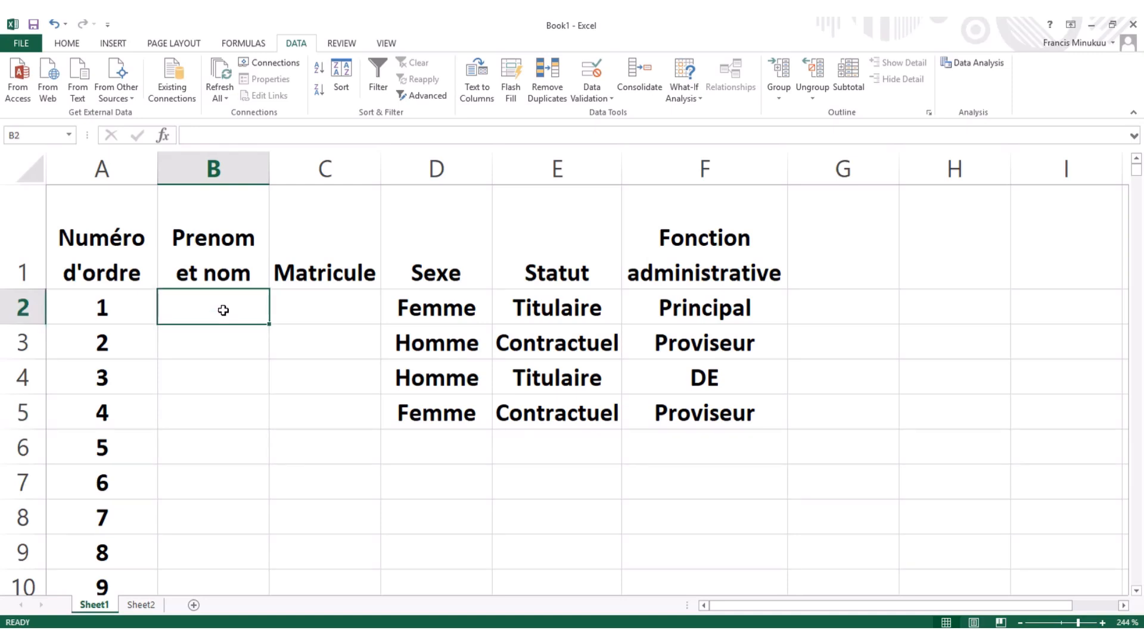
pyautogui.click(465, 280)
pyautogui.click(605, 266)
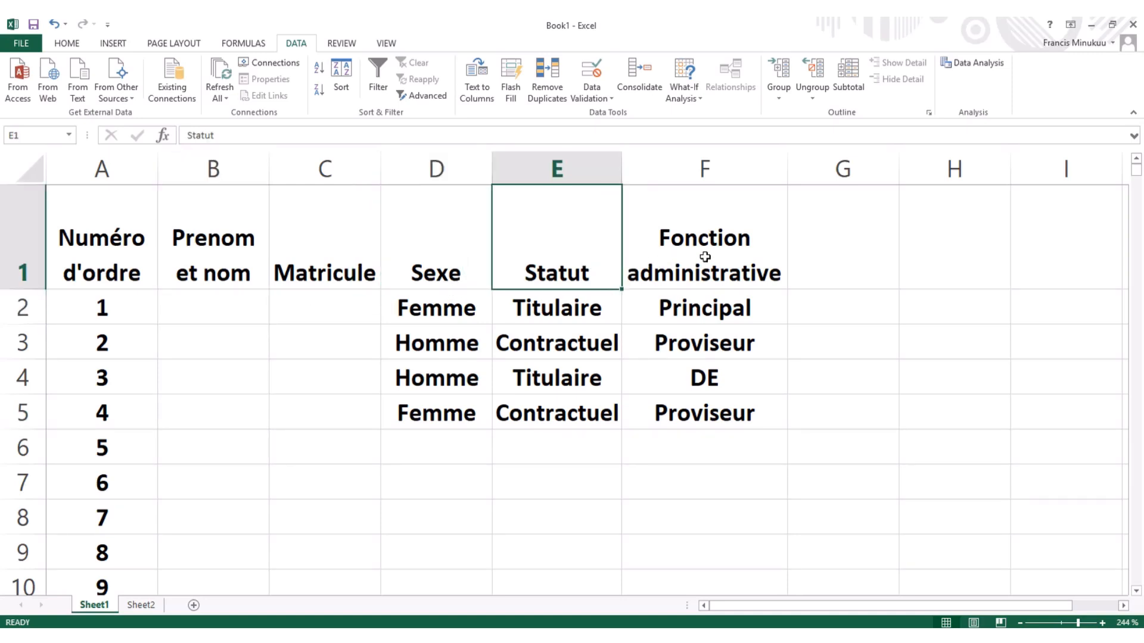
pyautogui.click(721, 335)
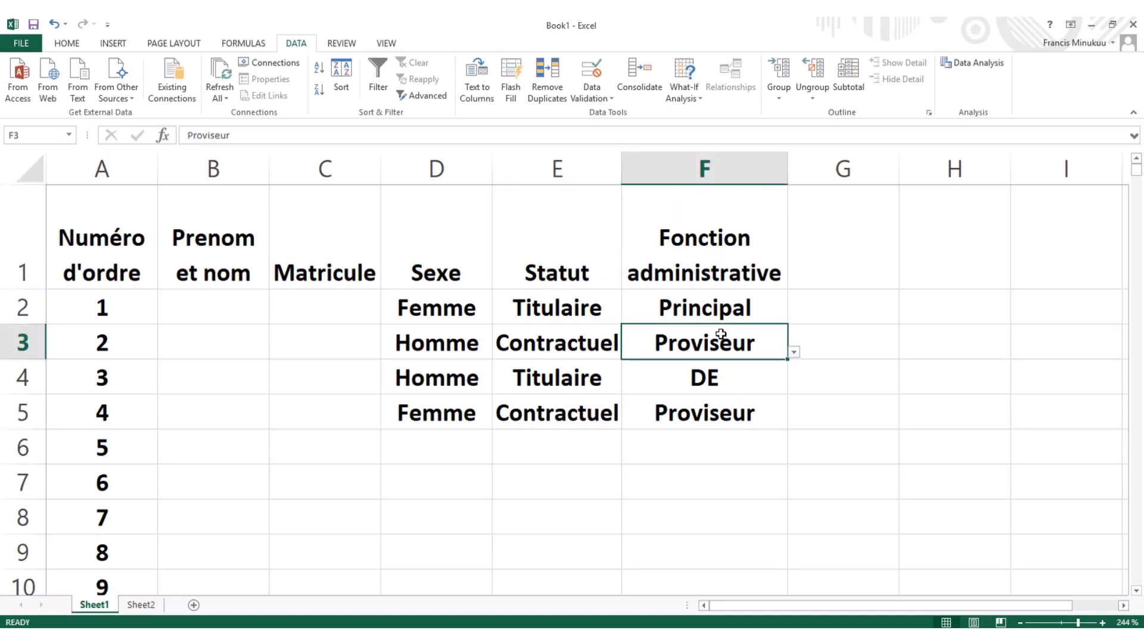
pyautogui.click(771, 418)
# Choose Censeur in cell F6 from the Fonction administrative drop-down list.
pyautogui.click(755, 445)
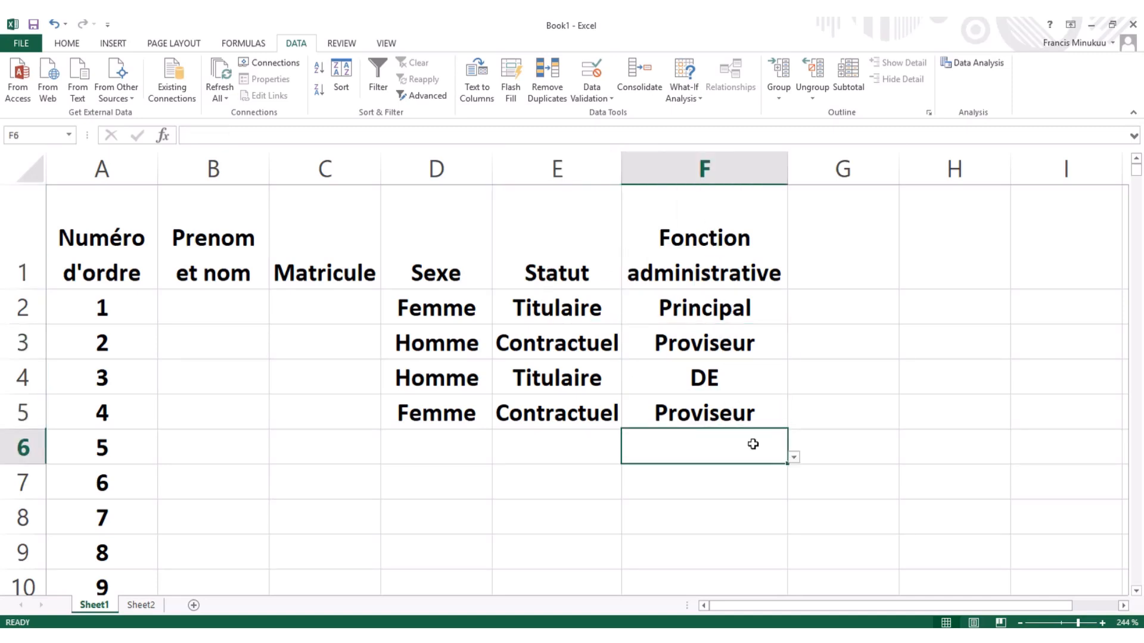
pyautogui.click(795, 458)
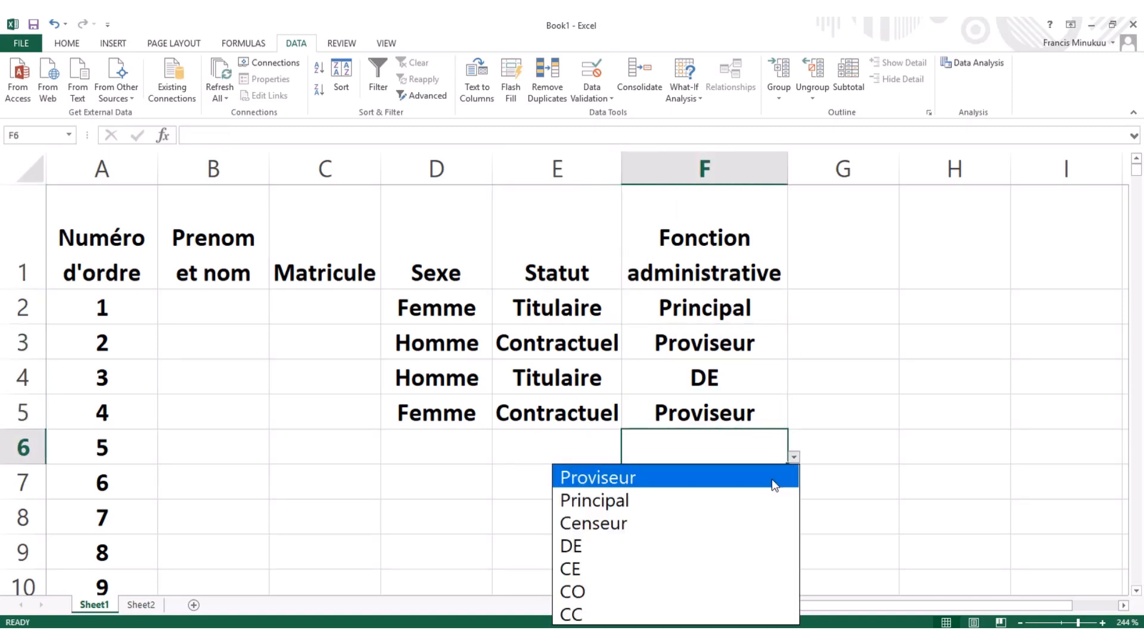
pyautogui.click(723, 524)
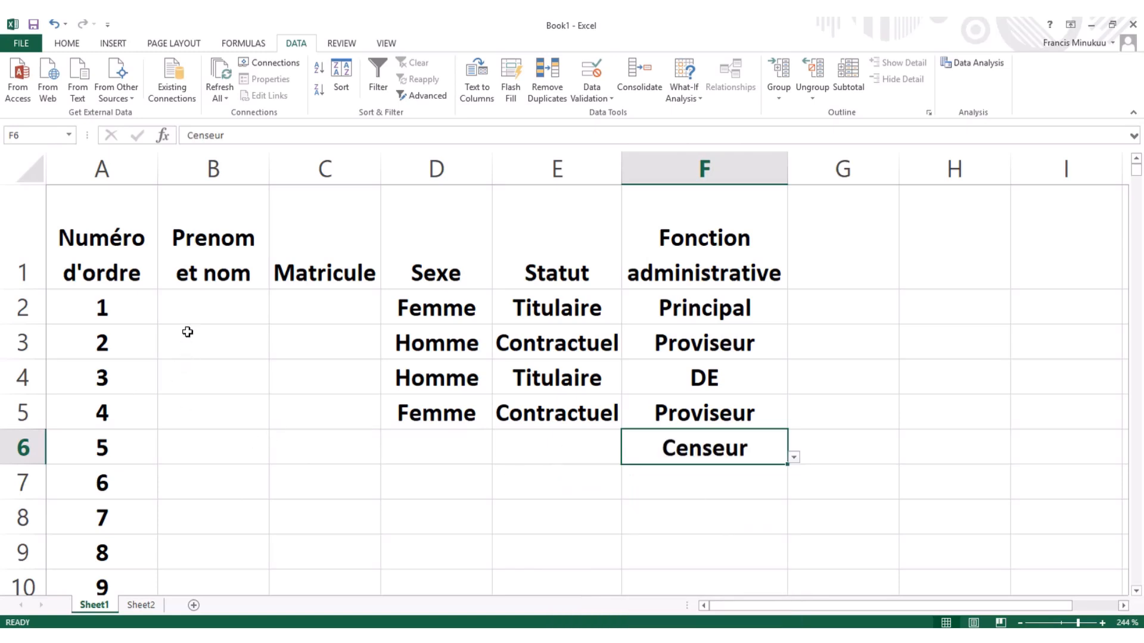
# Enter the first person's title and name in cell B2 of the Prenom et nom column.
pyautogui.click(221, 309)
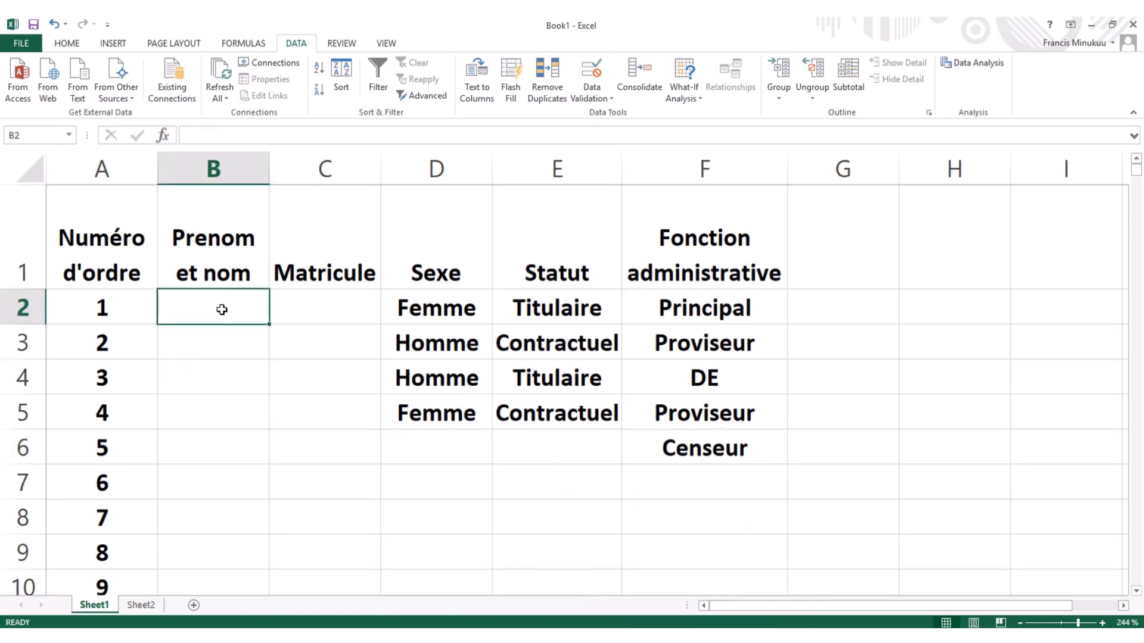
pyautogui.write('Mr')
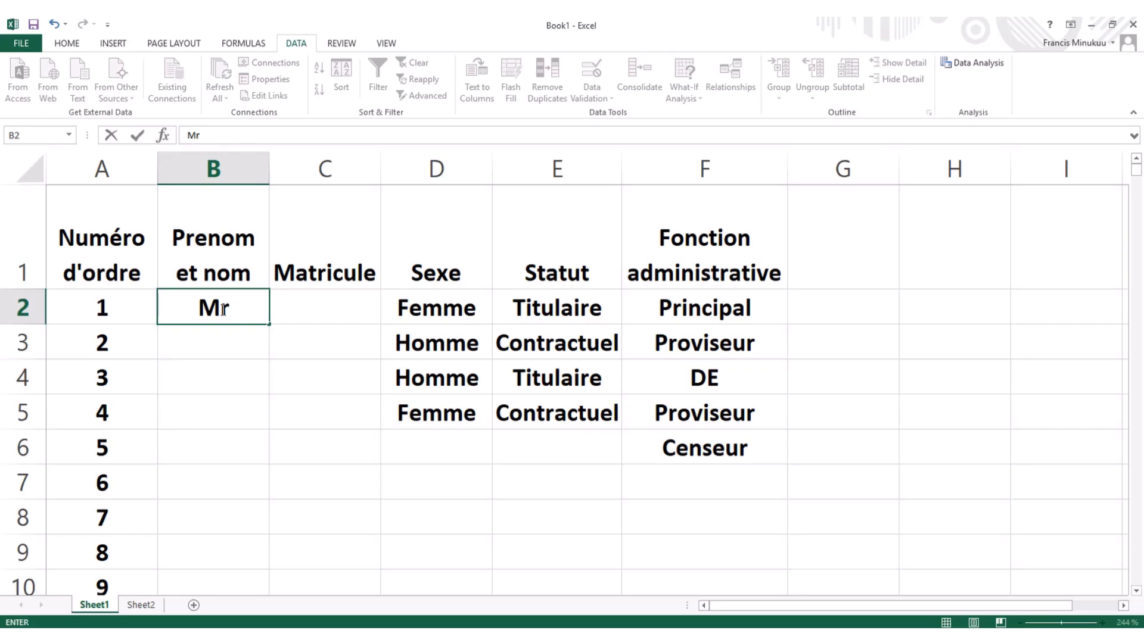
pyautogui.write('. Ali')
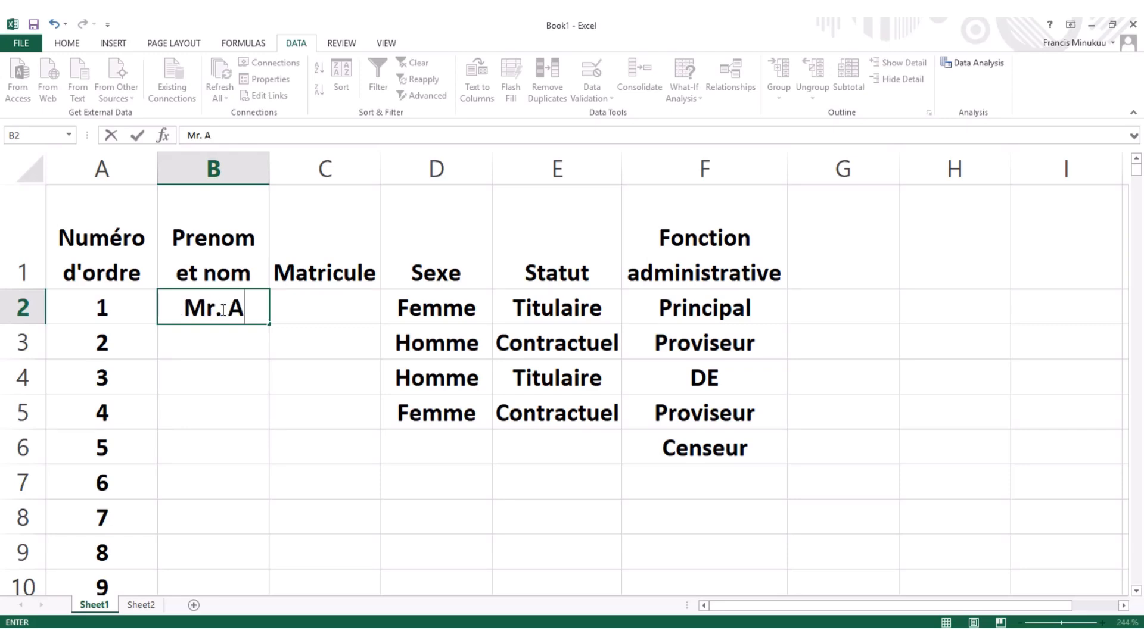
pyautogui.click(335, 312)
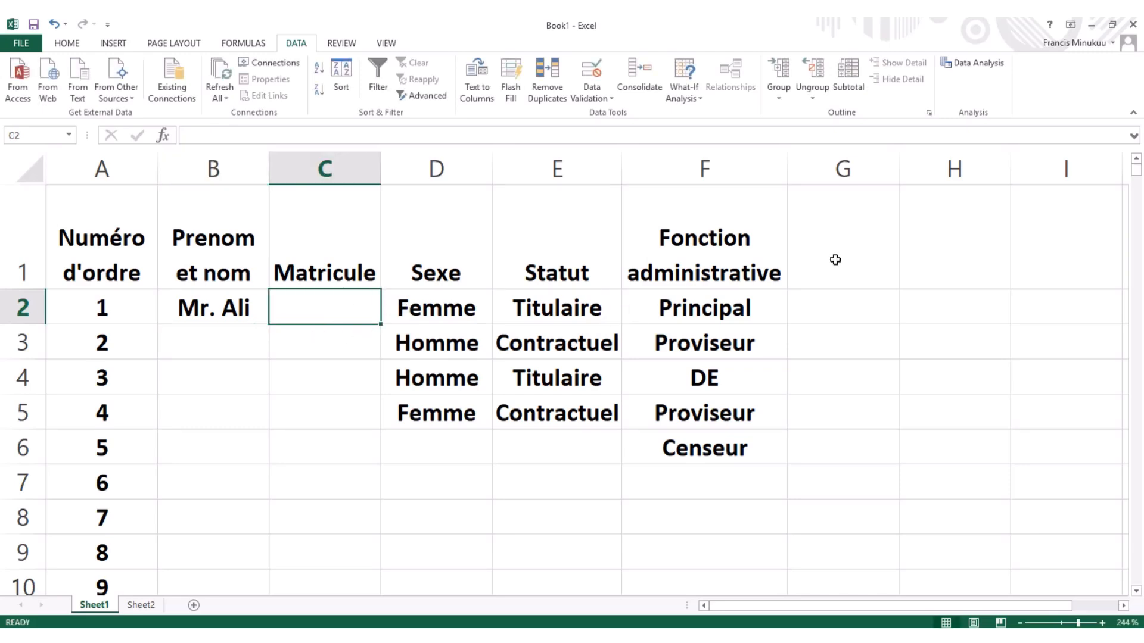
pyautogui.click(529, 549)
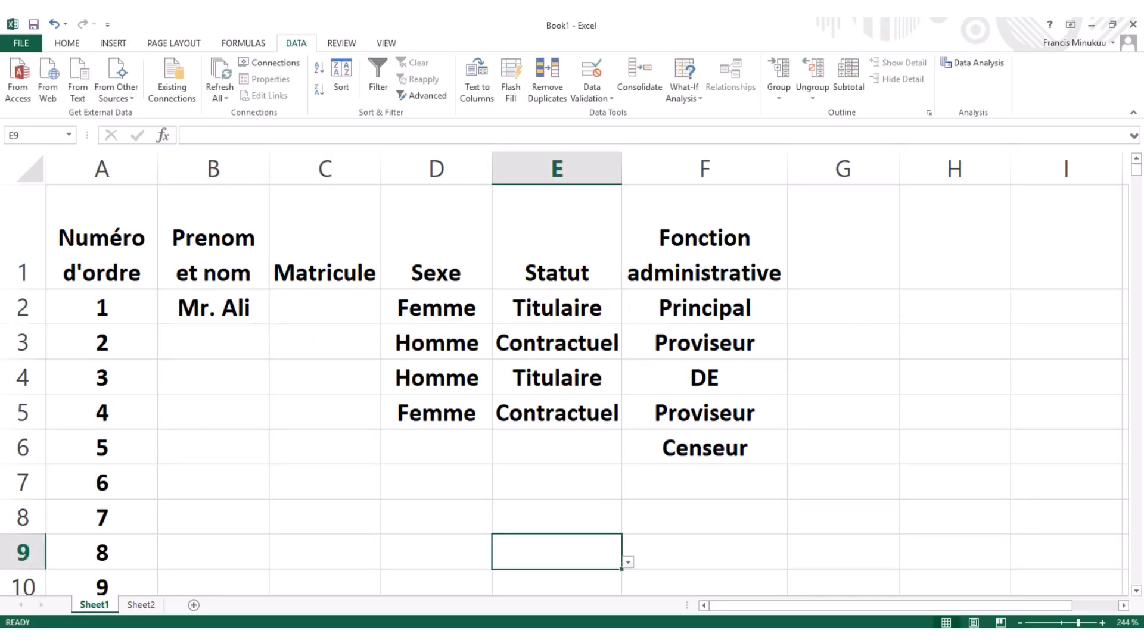
# Check the field list in the Word document, and enter the column header Service/poste in cell G1 of the Excel sheet.
pyautogui.hotkey('alt', 'Tab')
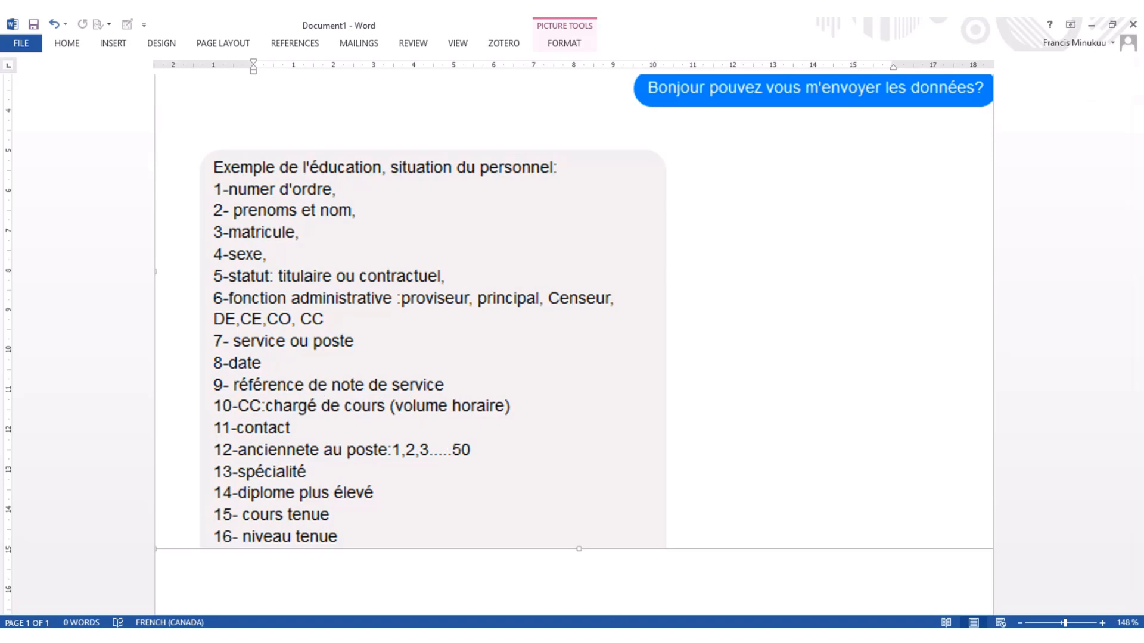
pyautogui.hotkey('alt', 'Tab')
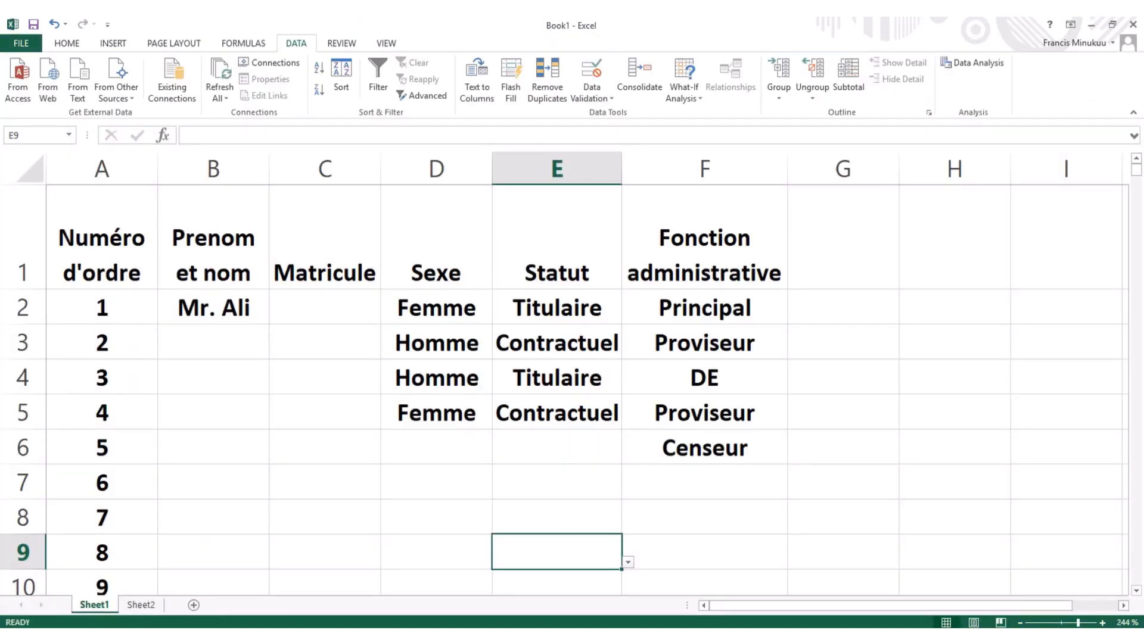
pyautogui.hotkey('alt', 'Tab')
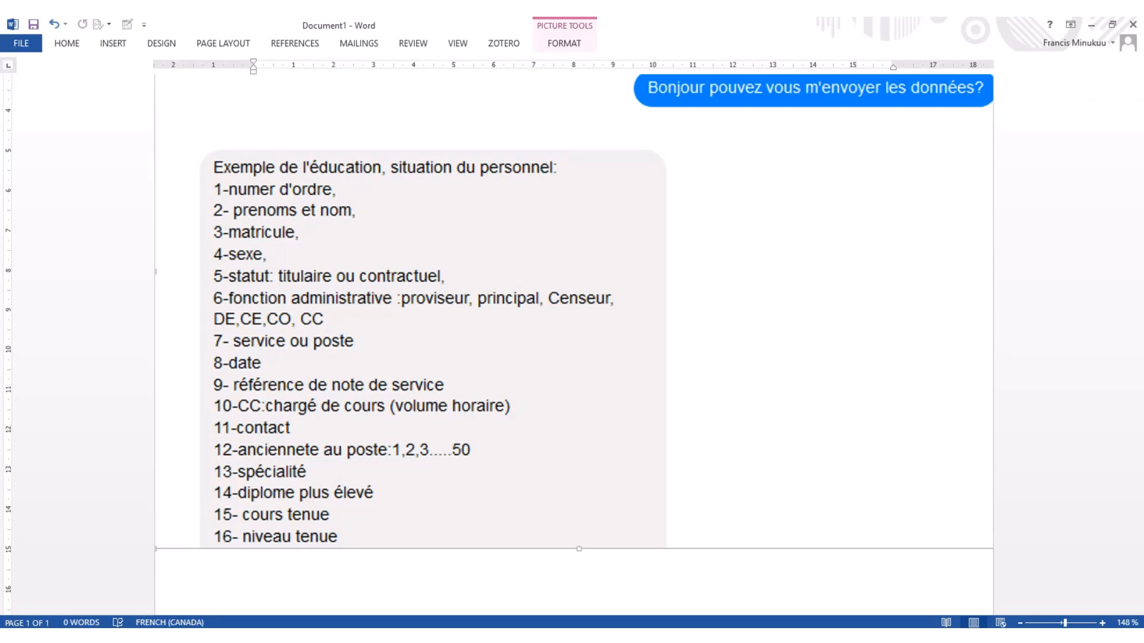
pyautogui.hotkey('alt', 'Tab')
pyautogui.click(821, 245)
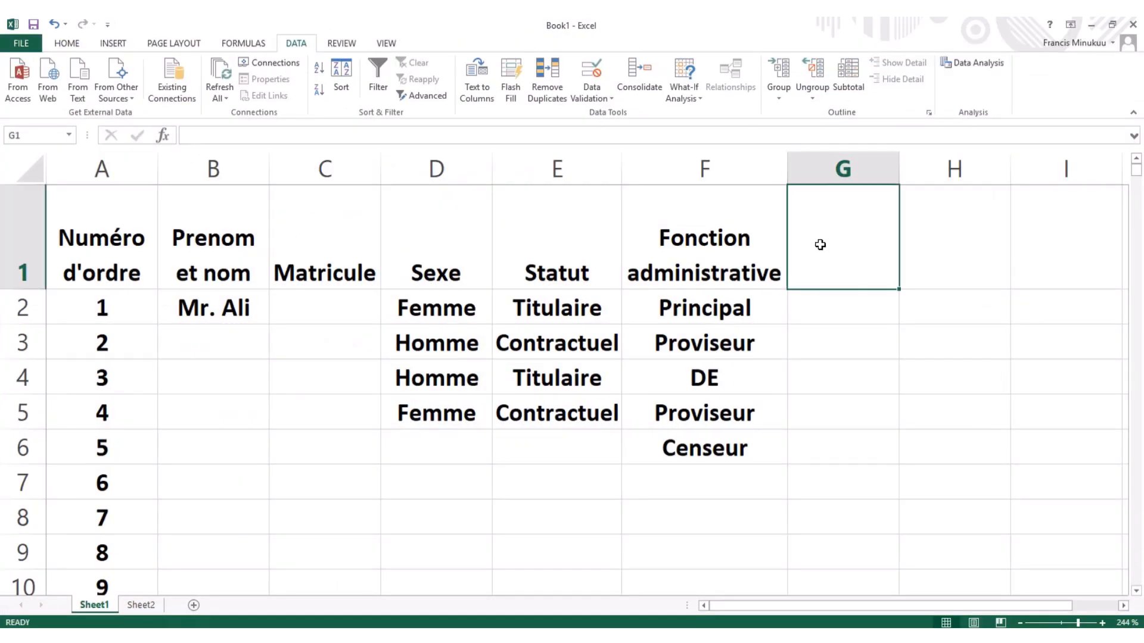
pyautogui.write('Serv')
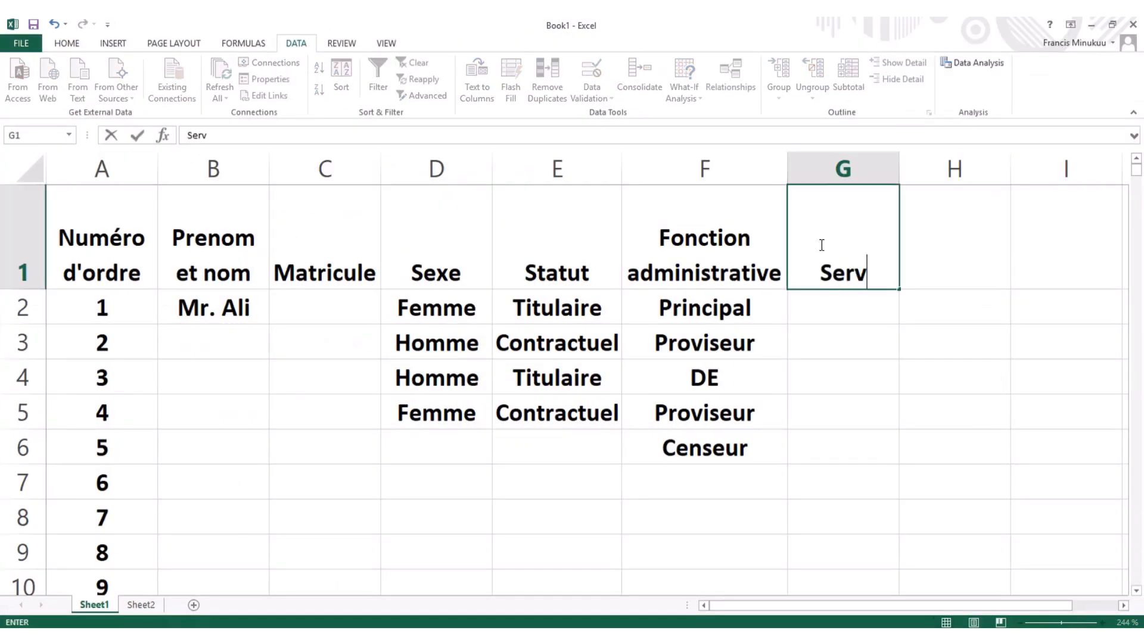
pyautogui.write('ix')
pyautogui.press('BackSpace')
pyautogui.write('c')
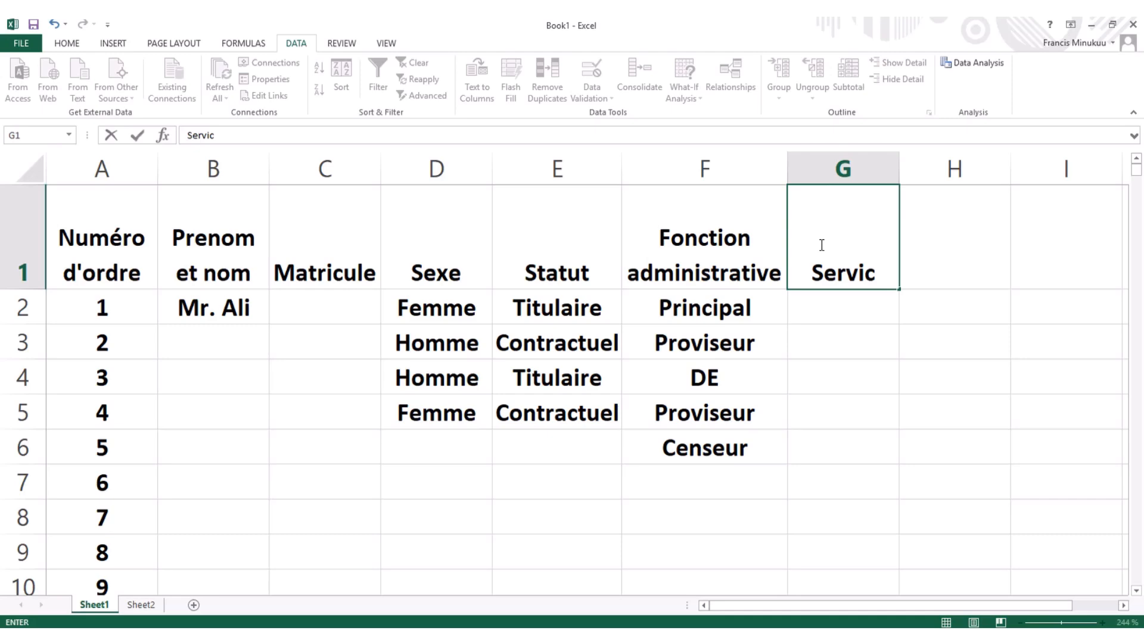
pyautogui.write('e')
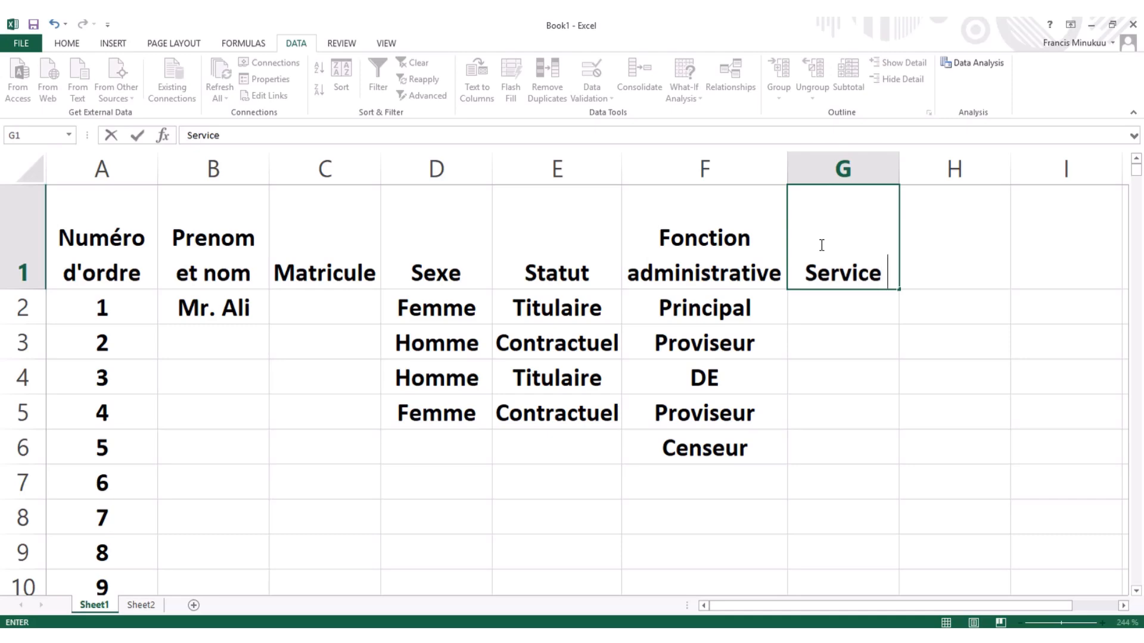
pyautogui.write('/')
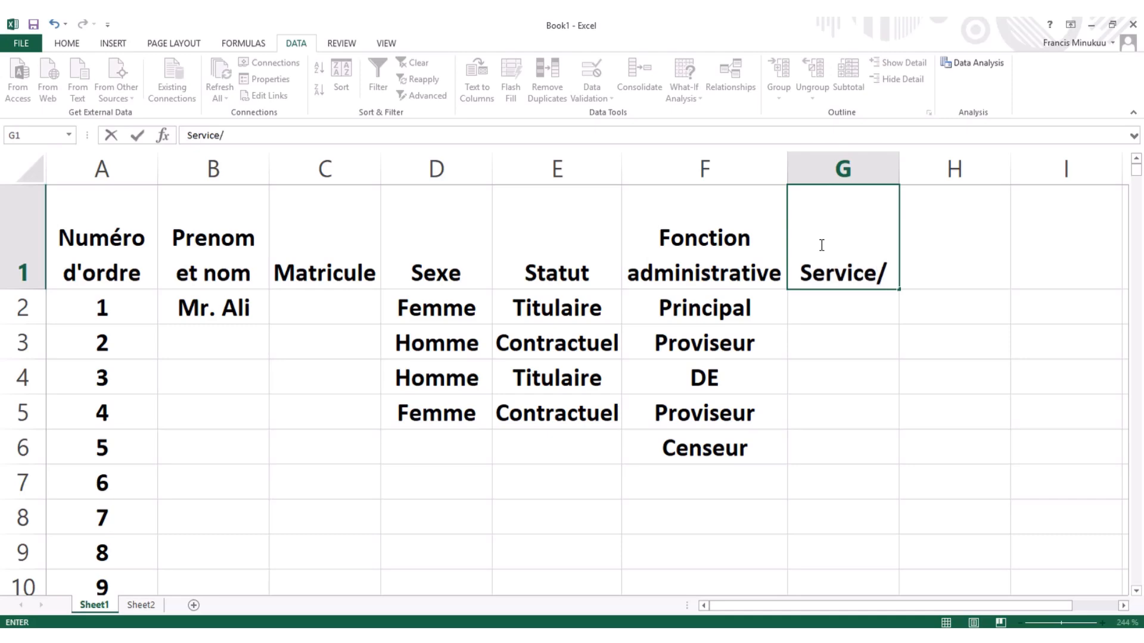
pyautogui.write('poste')
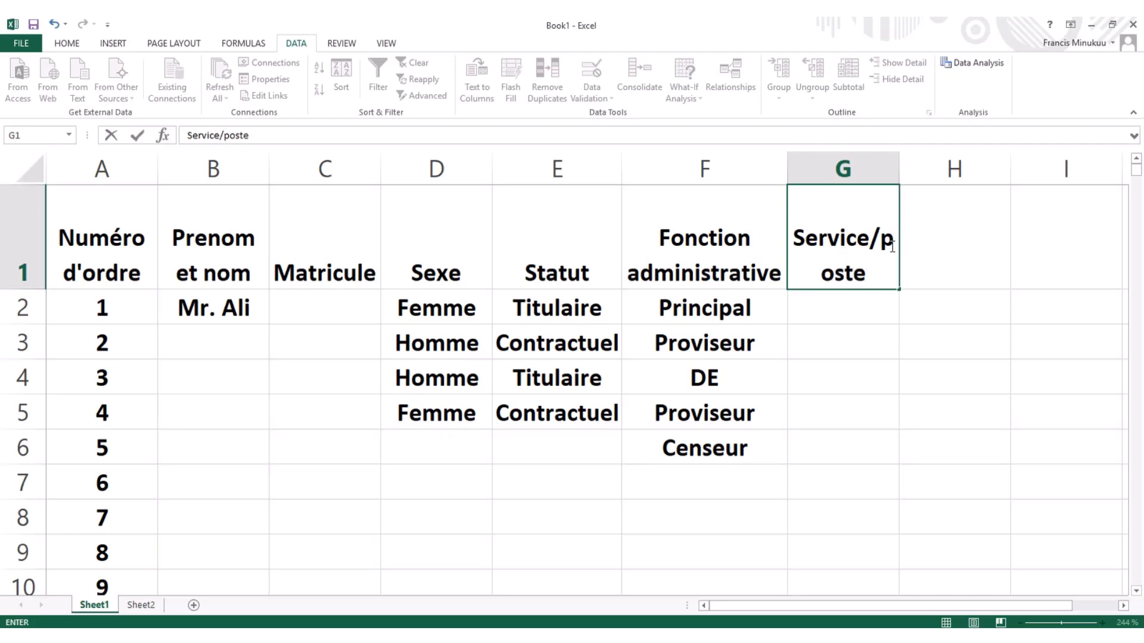
pyautogui.press('Return')
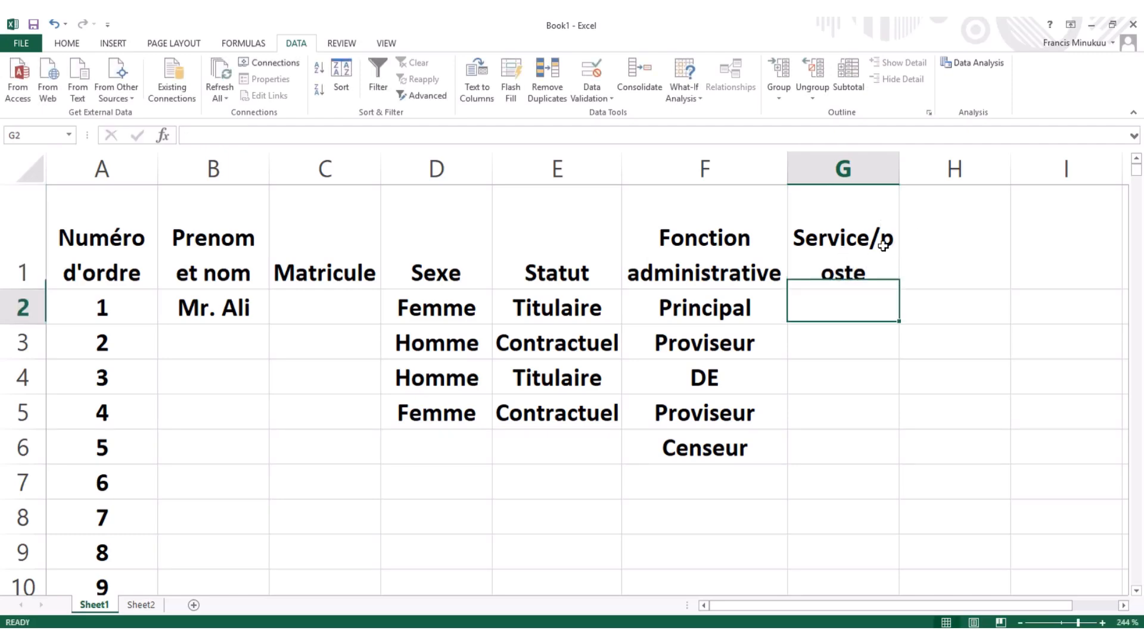
# Widen column G slightly and insert a space after the slash in its header to read Service/ poste.
pyautogui.click(828, 275)
pyautogui.moveTo(896, 168); pyautogui.dragTo(914, 168)
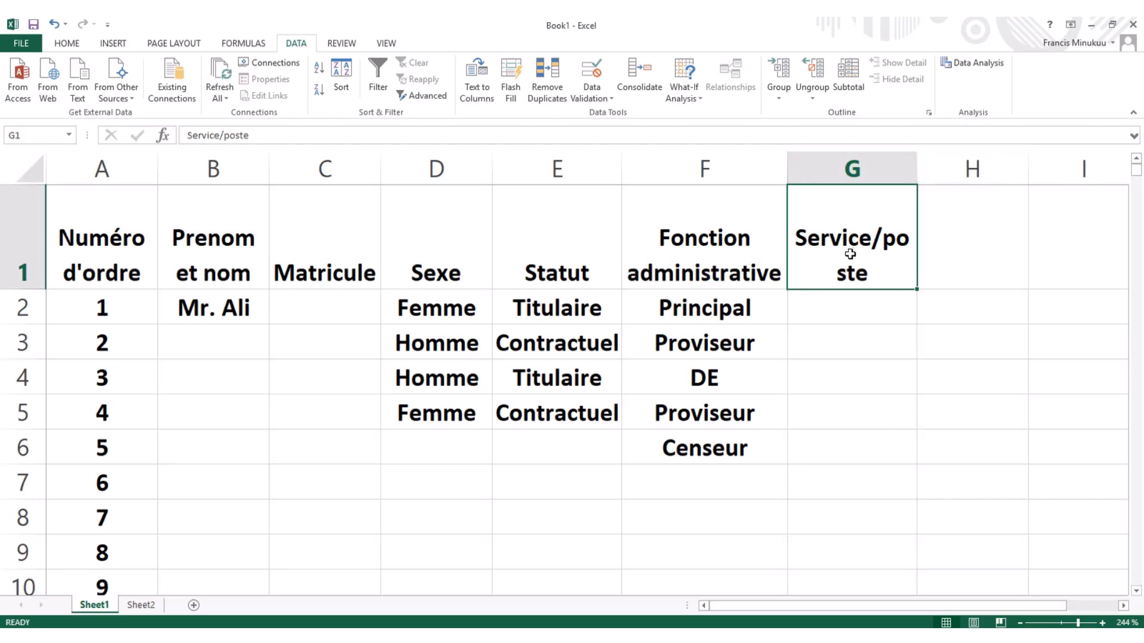
pyautogui.doubleClick(872, 251)
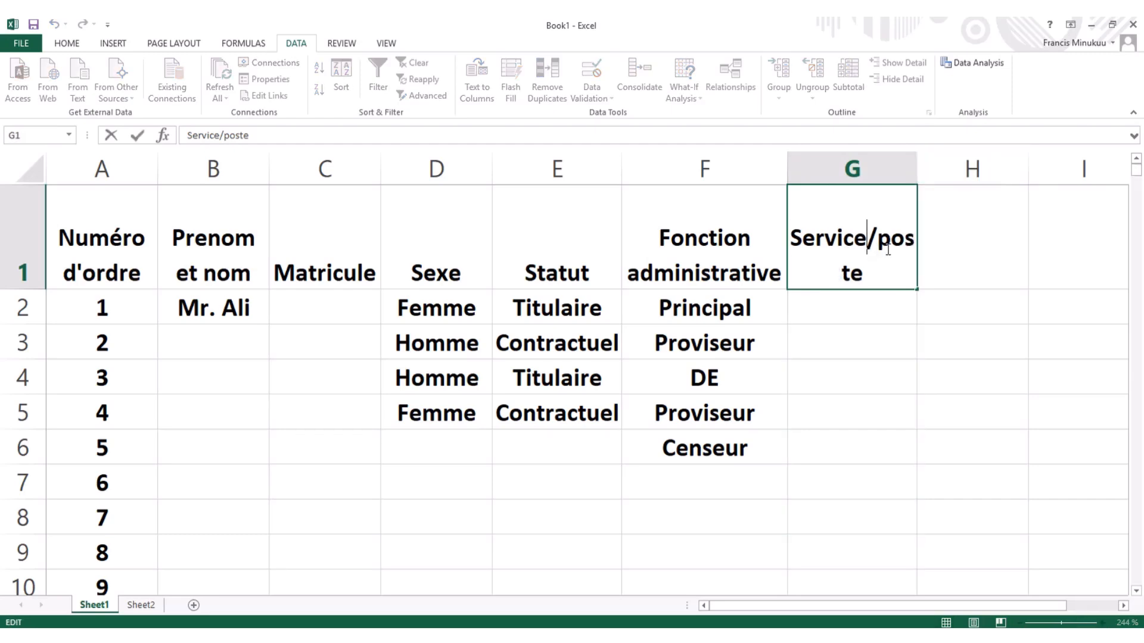
pyautogui.press('Return')
pyautogui.click(894, 238)
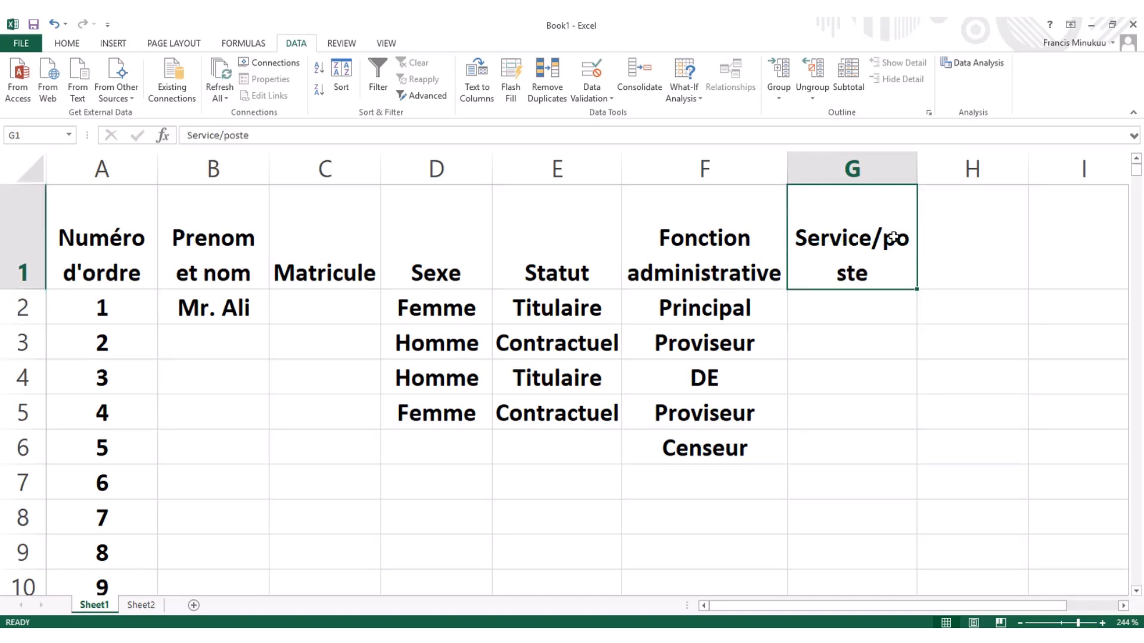
pyautogui.doubleClick(885, 241)
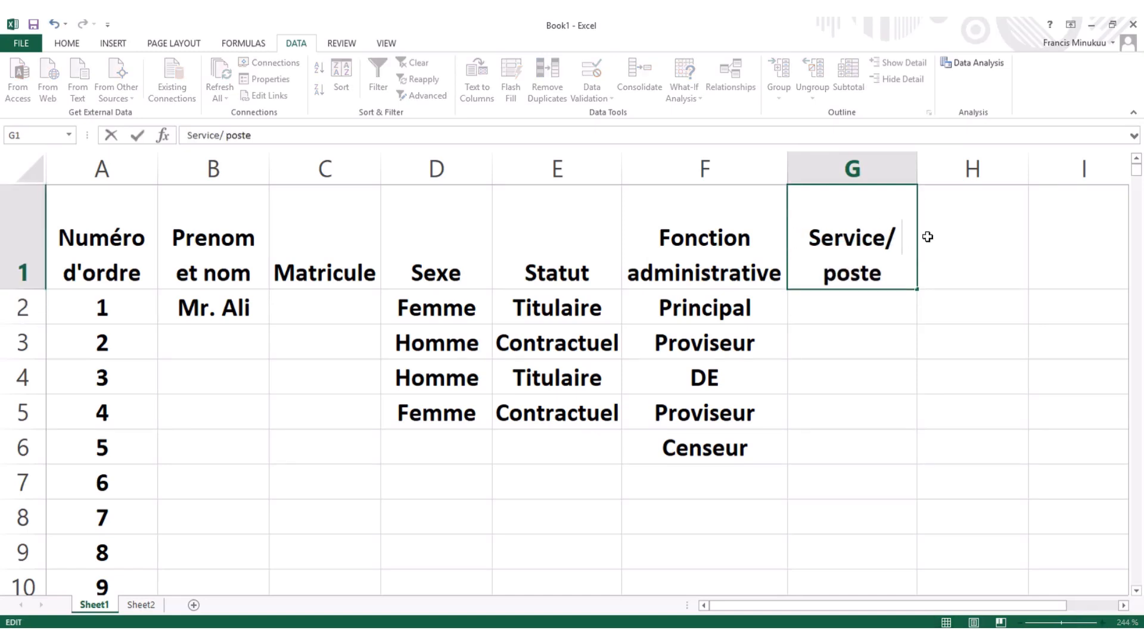
pyautogui.click(957, 285)
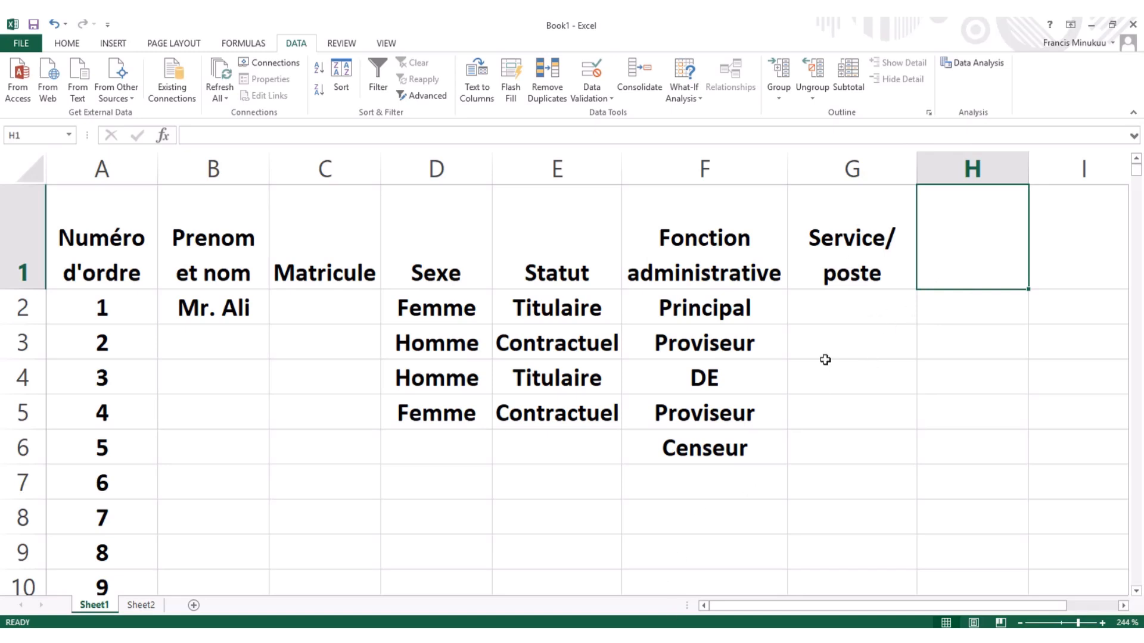
# Consult the Word field list again and enter the column header Date in cell H1 of the Excel sheet.
pyautogui.click(858, 321)
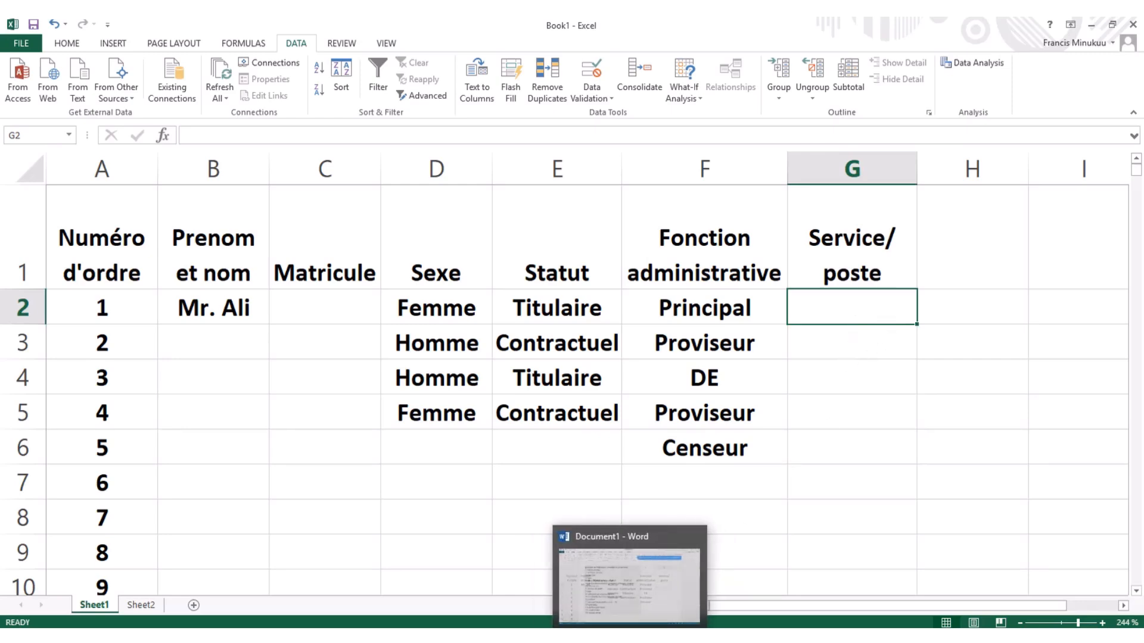
pyautogui.click(613, 636)
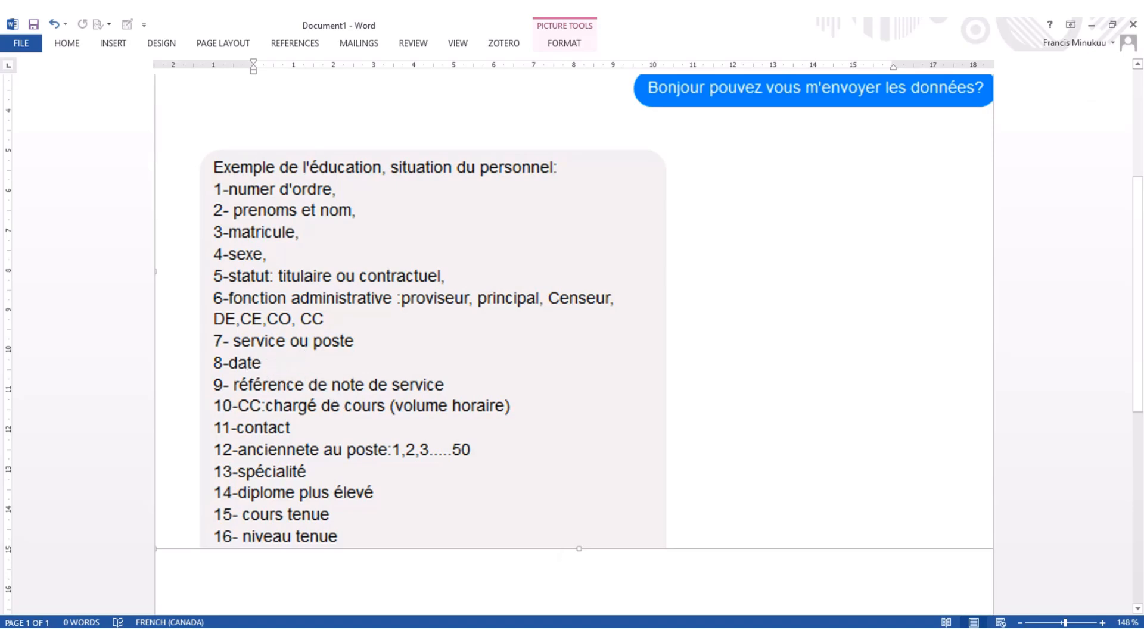
pyautogui.hotkey('alt', 'Tab')
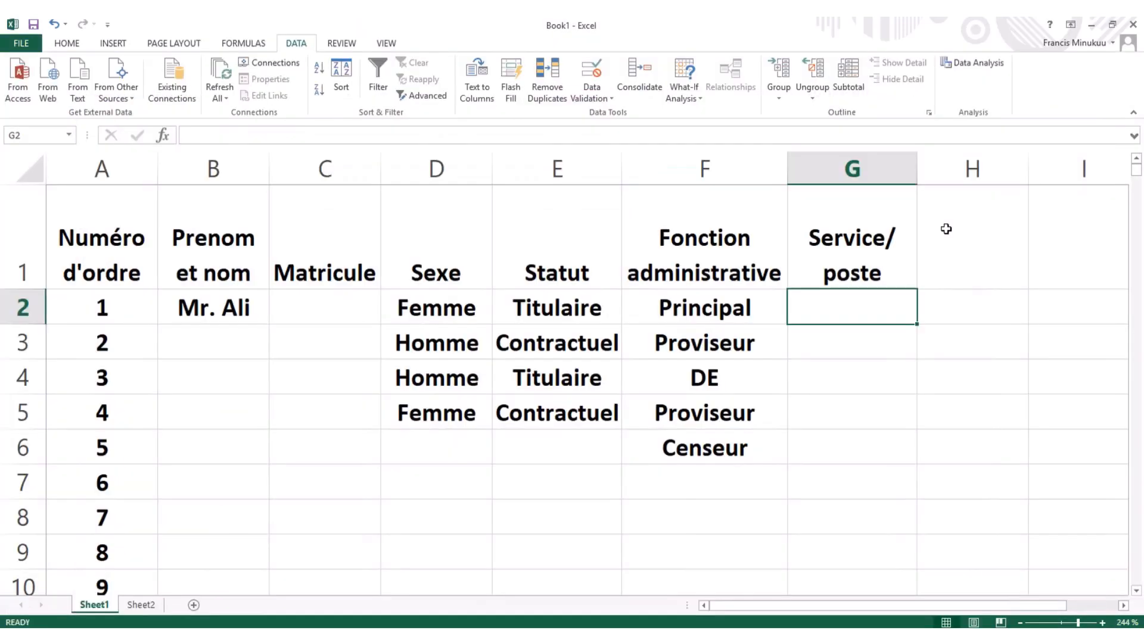
pyautogui.click(949, 260)
pyautogui.write('Date')
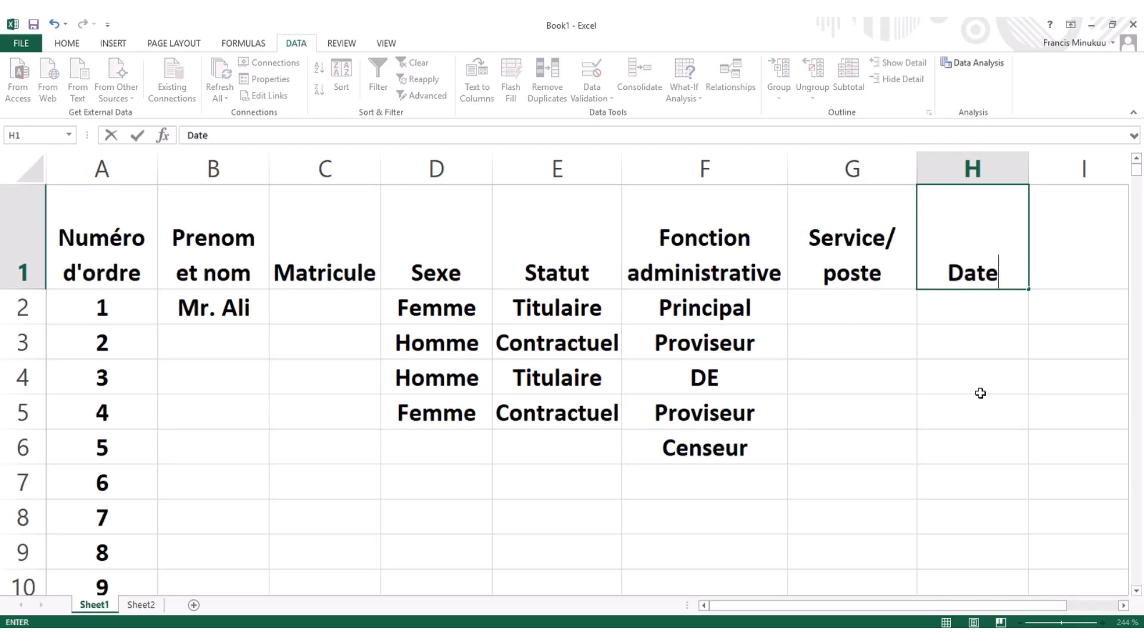
# Check the Word list, switch the keyboard language to Français (France), and enter the header Référence de note de service in cell I1.
pyautogui.moveTo(832, 611); pyautogui.dragTo(907, 610)
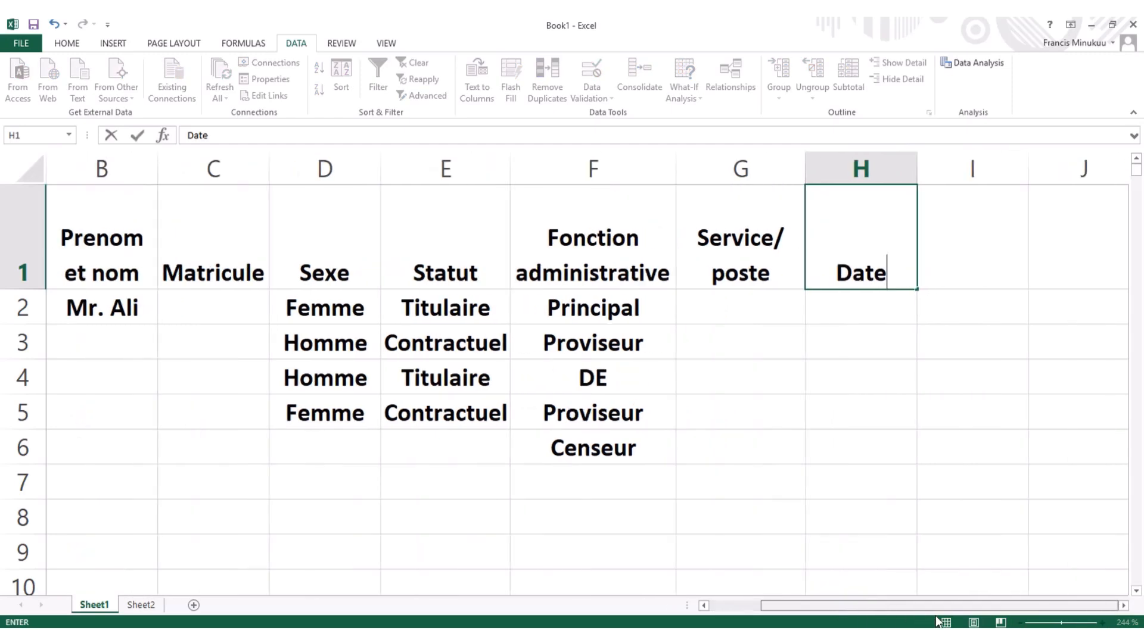
pyautogui.hotkey('alt', 'Tab')
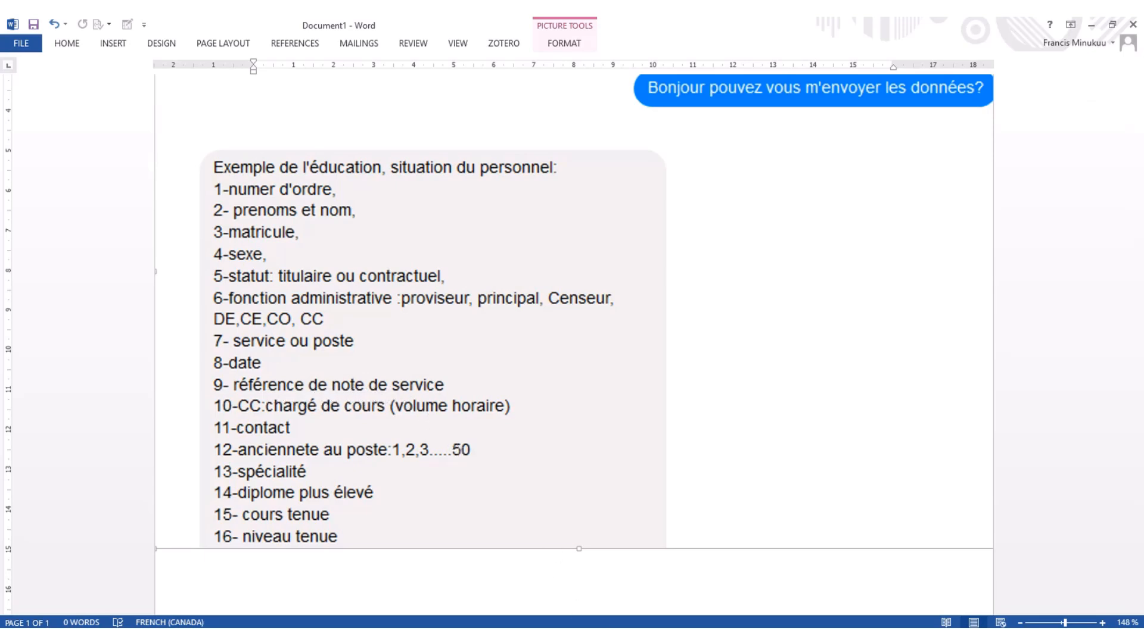
pyautogui.click(607, 641)
pyautogui.click(965, 252)
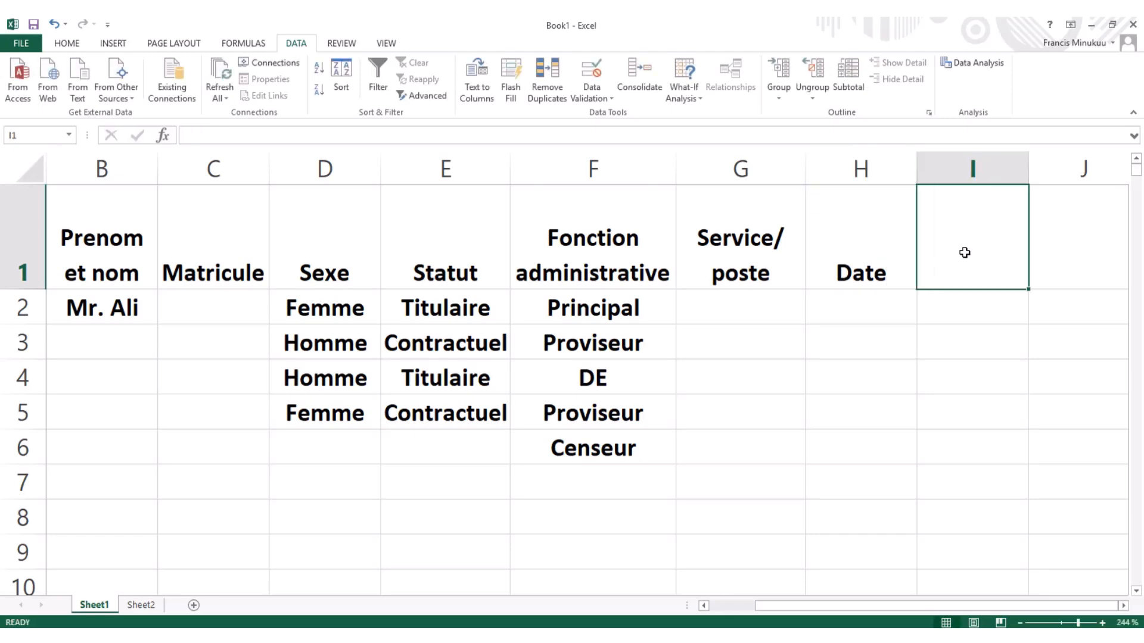
pyautogui.write('R')
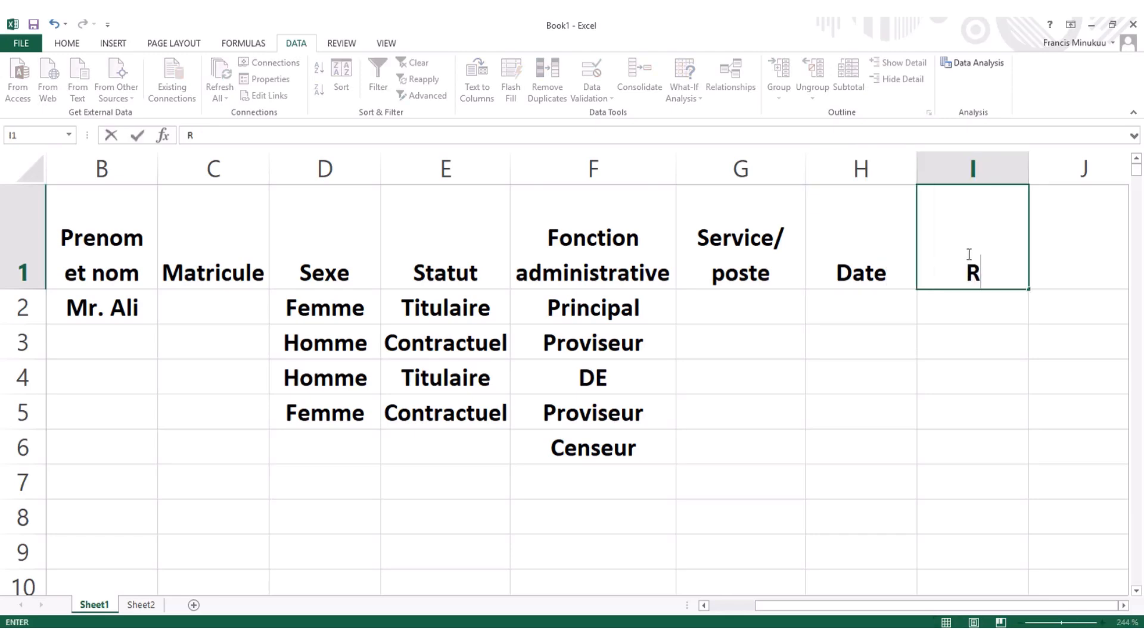
pyautogui.click(1102, 636)
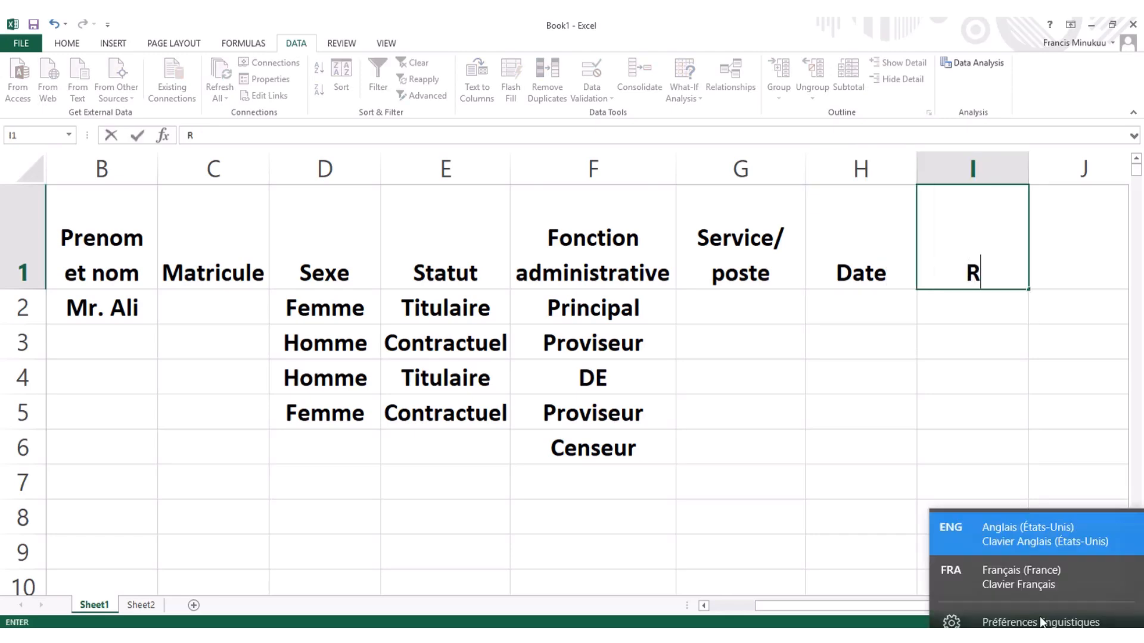
pyautogui.click(1027, 571)
pyautogui.write('éf')
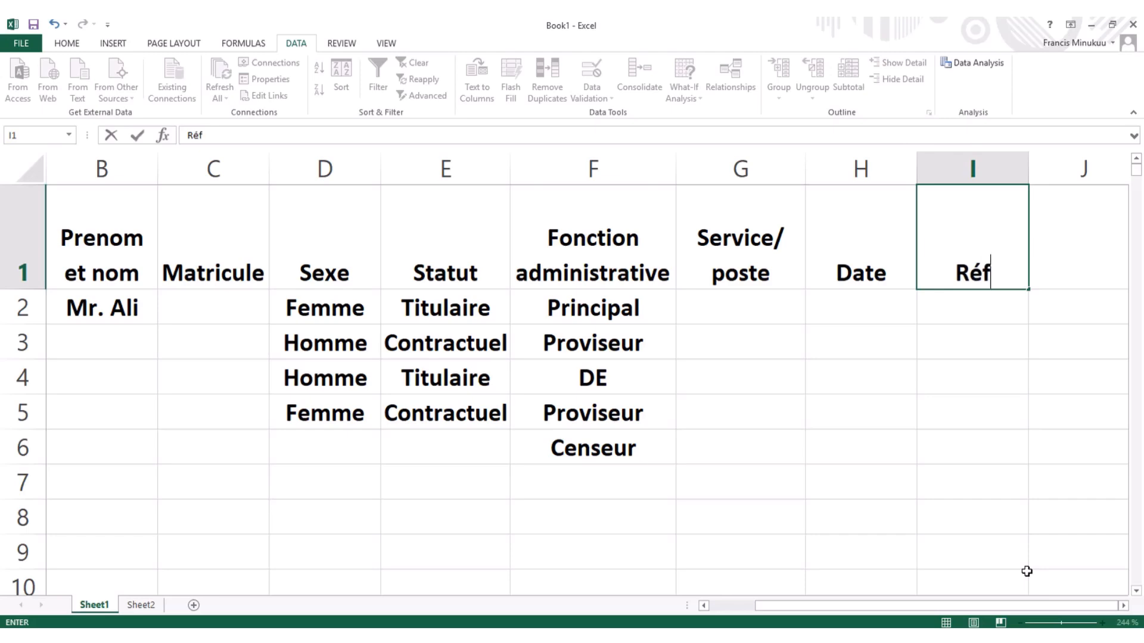
pyautogui.write('érence')
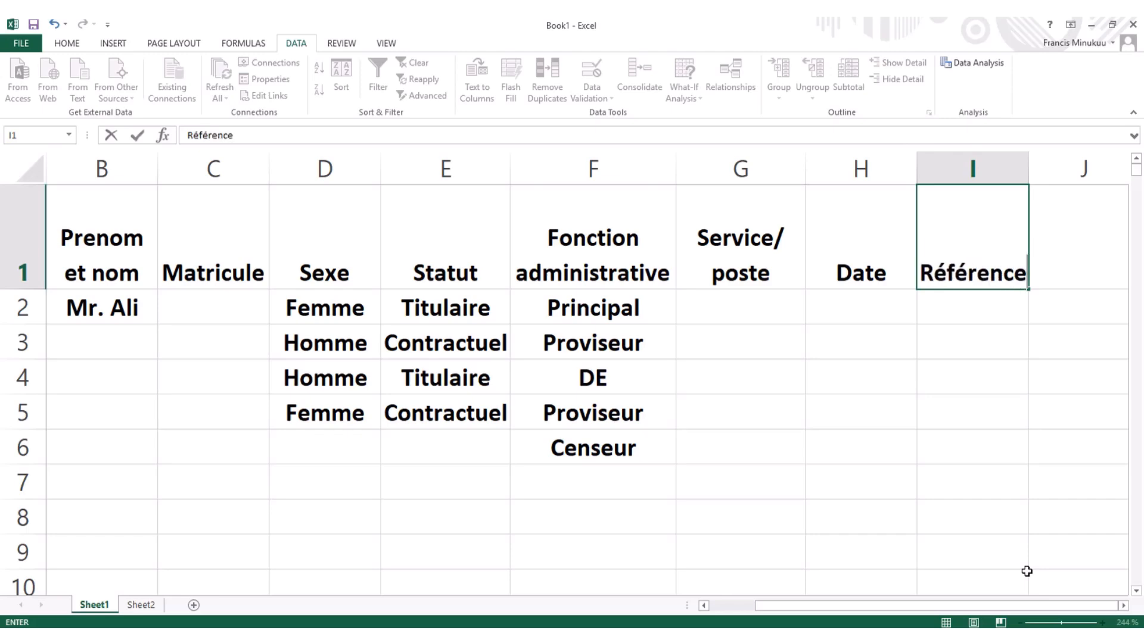
pyautogui.write(' de ')
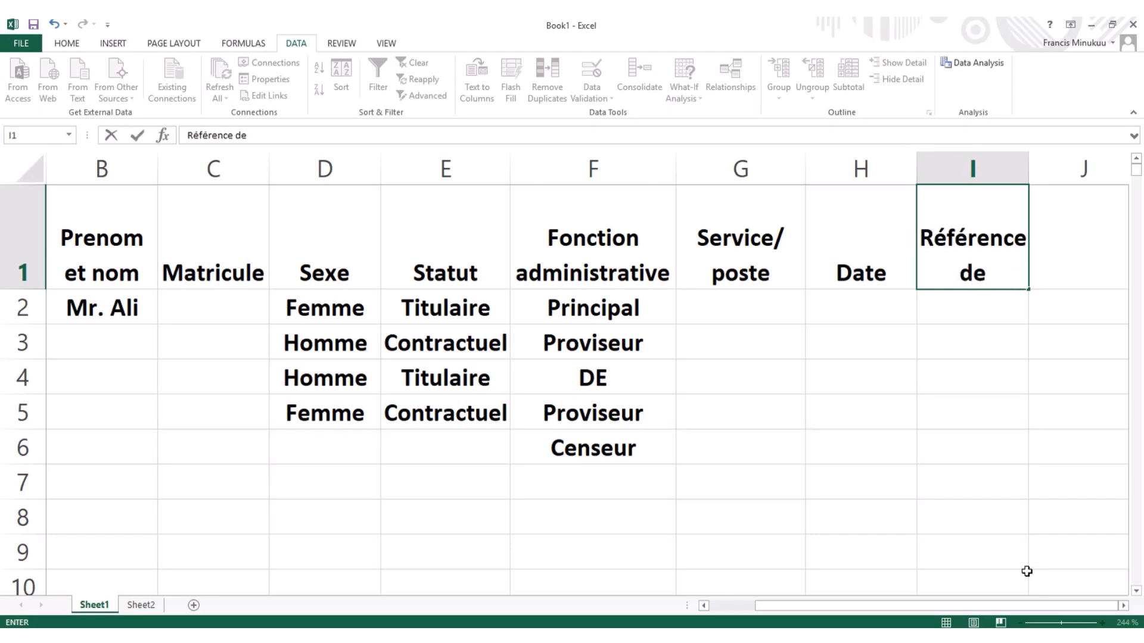
pyautogui.write('note ')
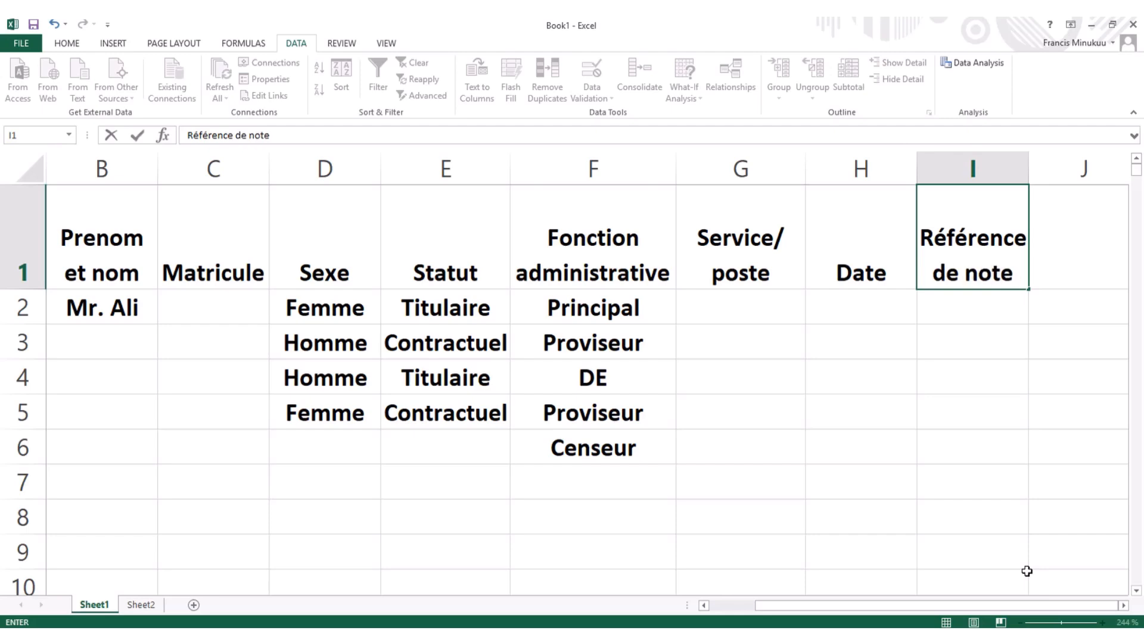
pyautogui.write('de ser')
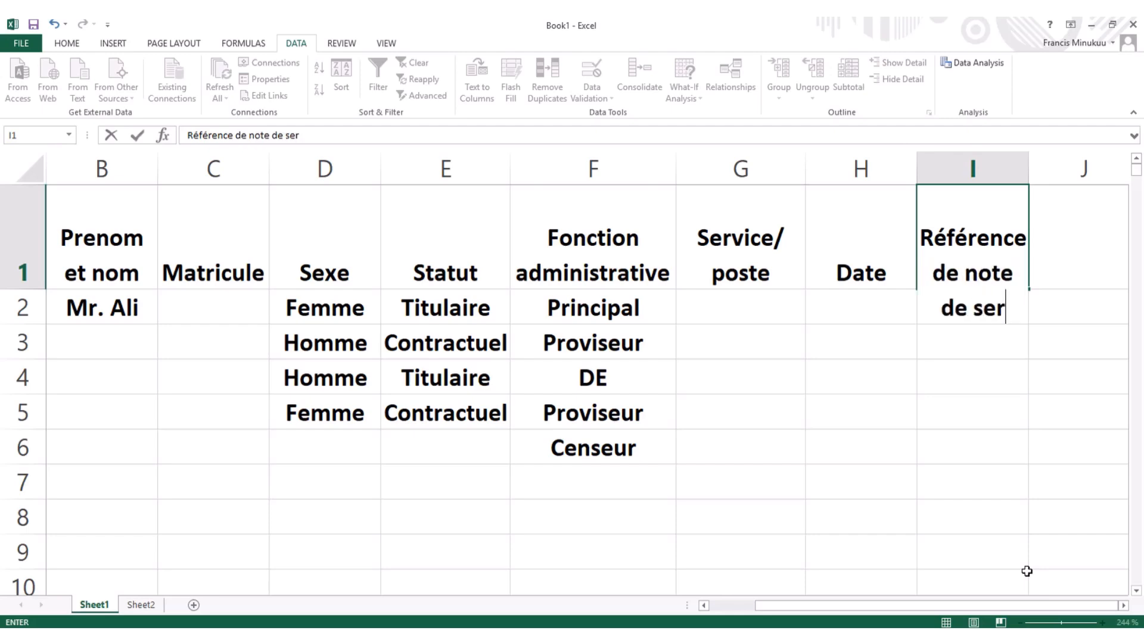
pyautogui.write('vice')
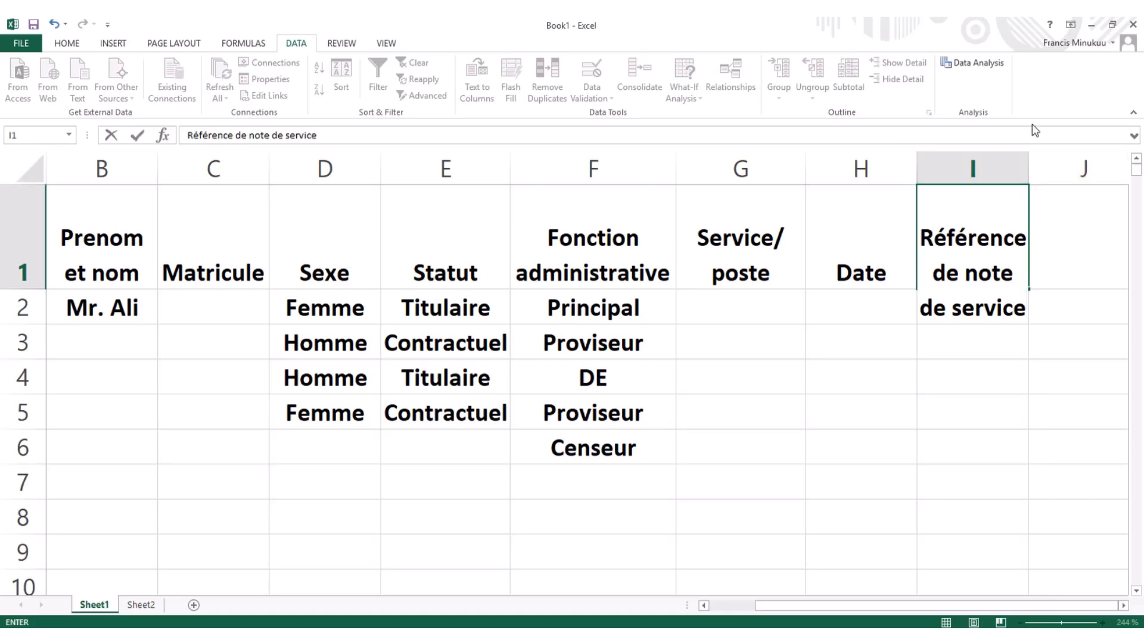
# Widen column I so the word Référence in its header is no longer split across two lines.
pyautogui.click(1013, 214)
pyautogui.click(1039, 195)
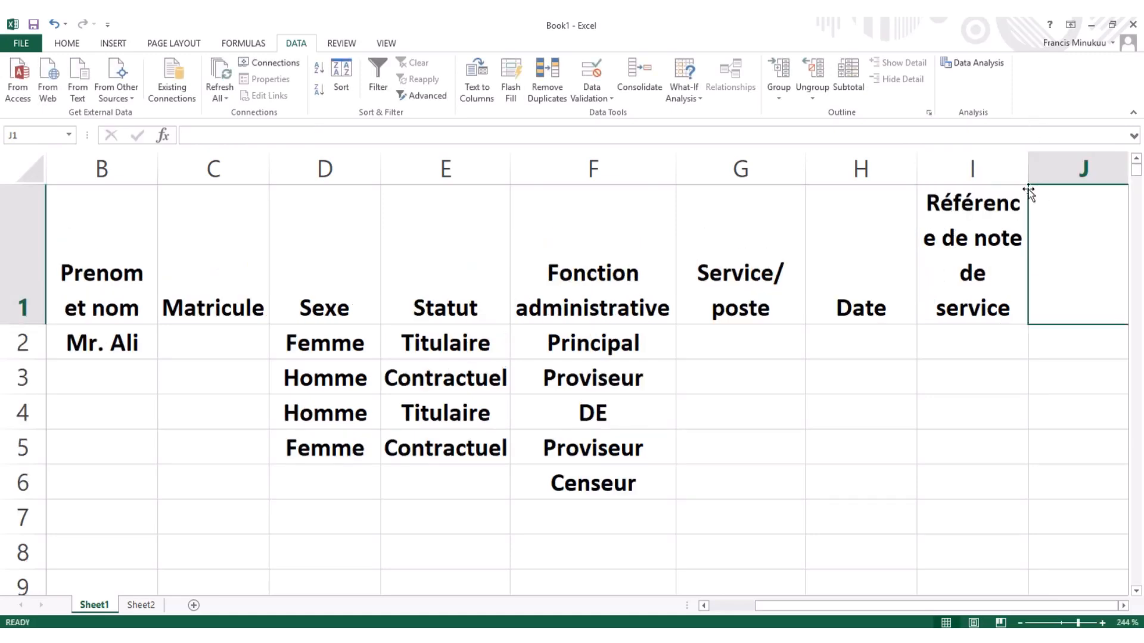
pyautogui.moveTo(1029, 173); pyautogui.dragTo(1072, 172)
pyautogui.click(1027, 345)
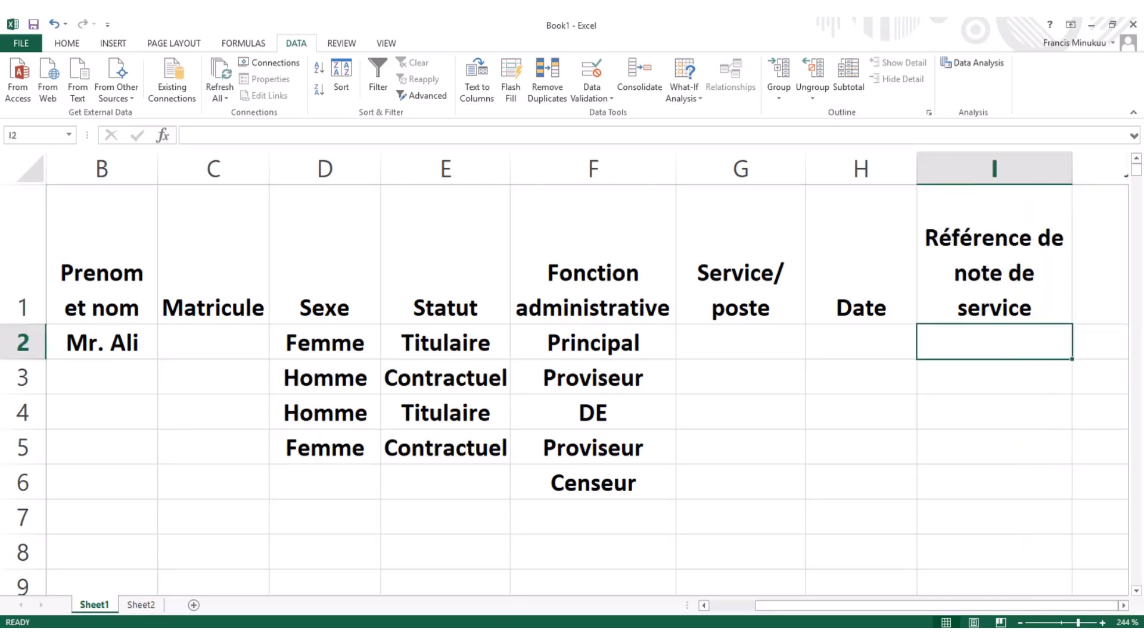
# Consult the Word field list and enter the column header Chargé des cours in cell J1 of the Excel sheet.
pyautogui.hotkey('alt', 'Tab')
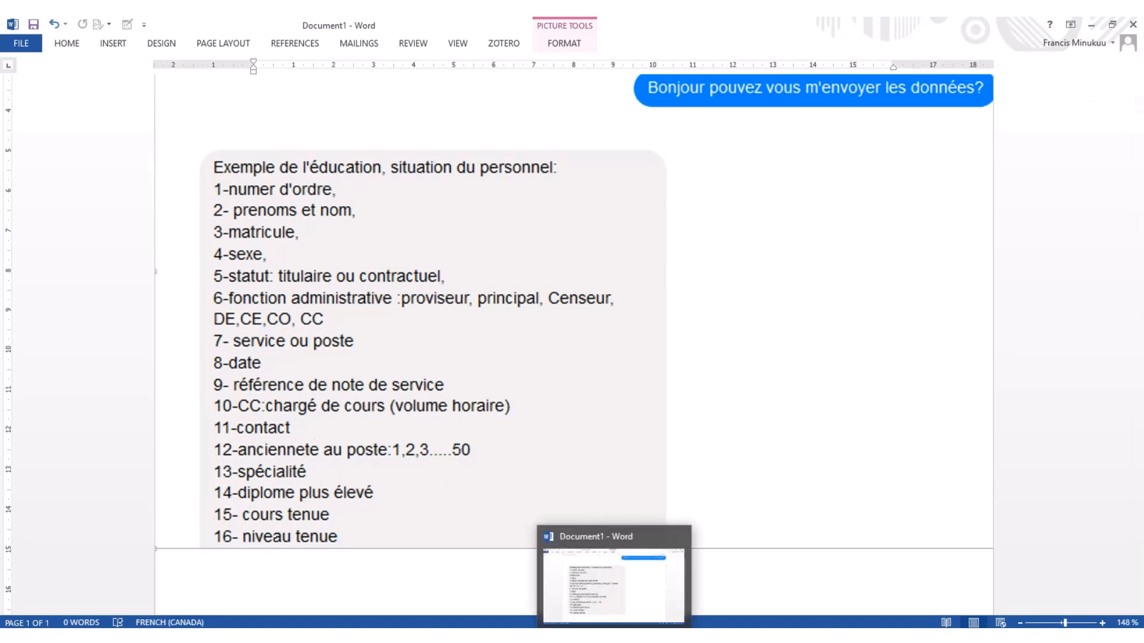
pyautogui.click(614, 636)
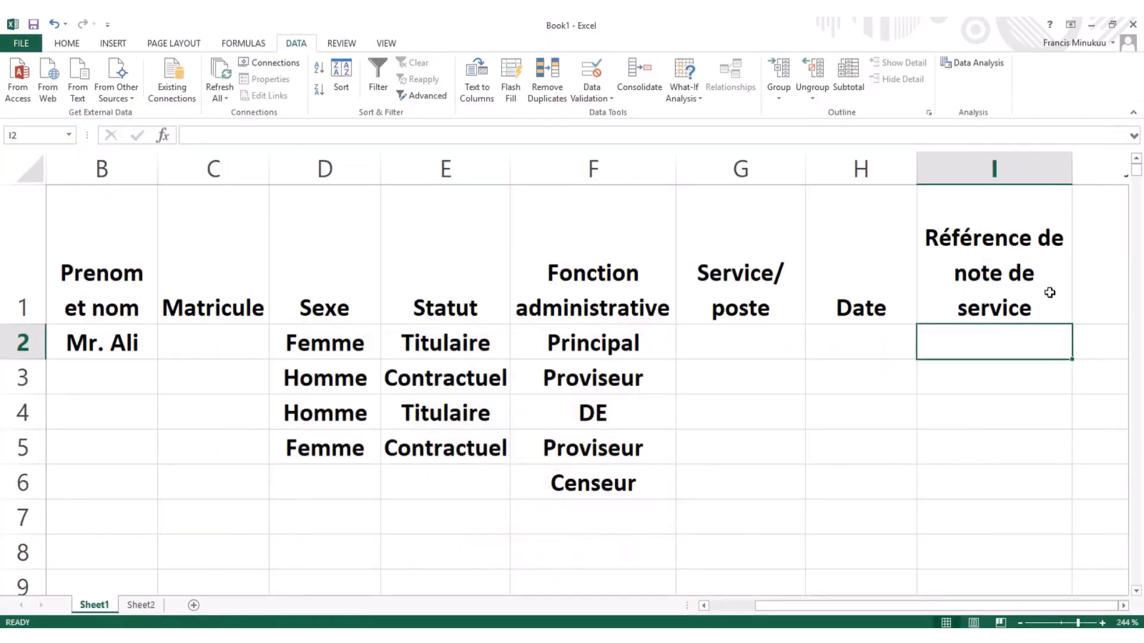
pyautogui.moveTo(846, 606); pyautogui.dragTo(961, 611)
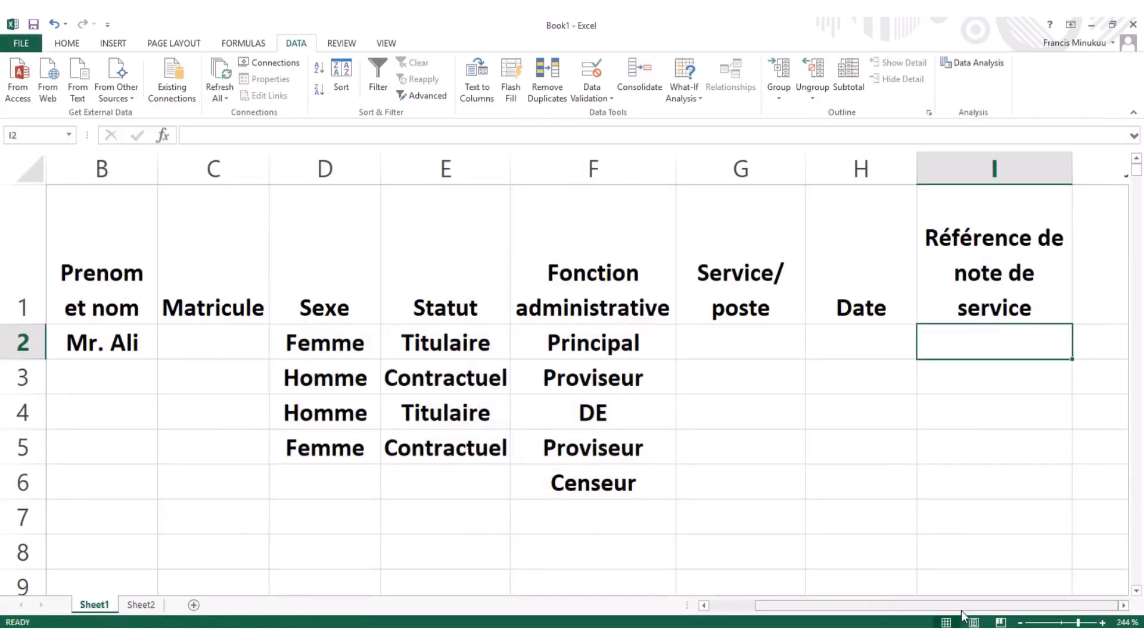
pyautogui.click(1105, 293)
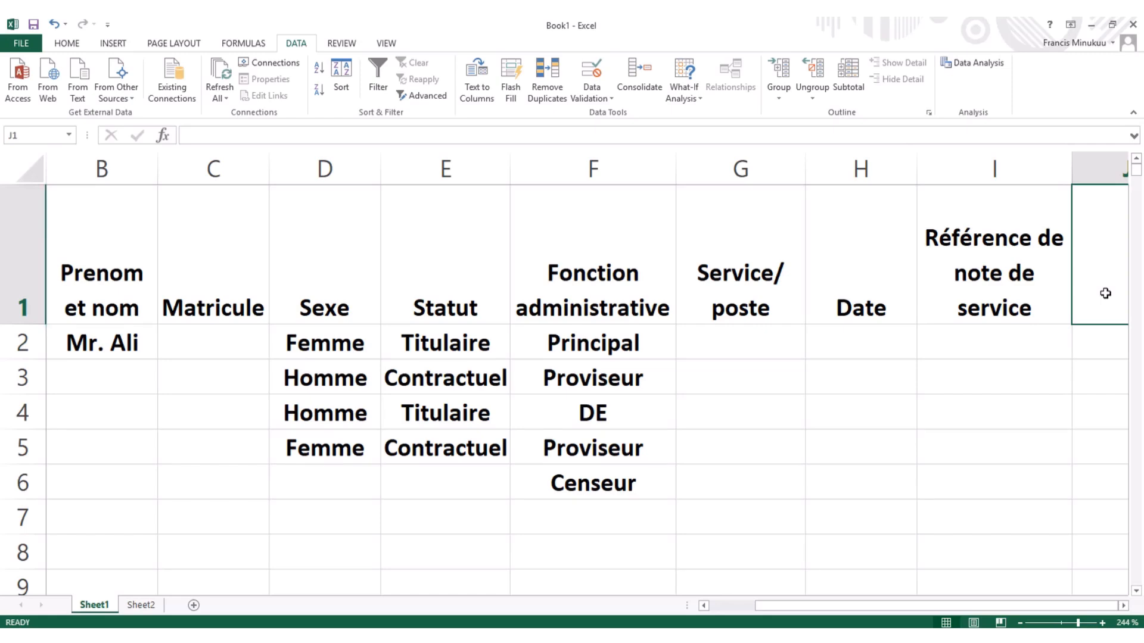
pyautogui.write('Chq')
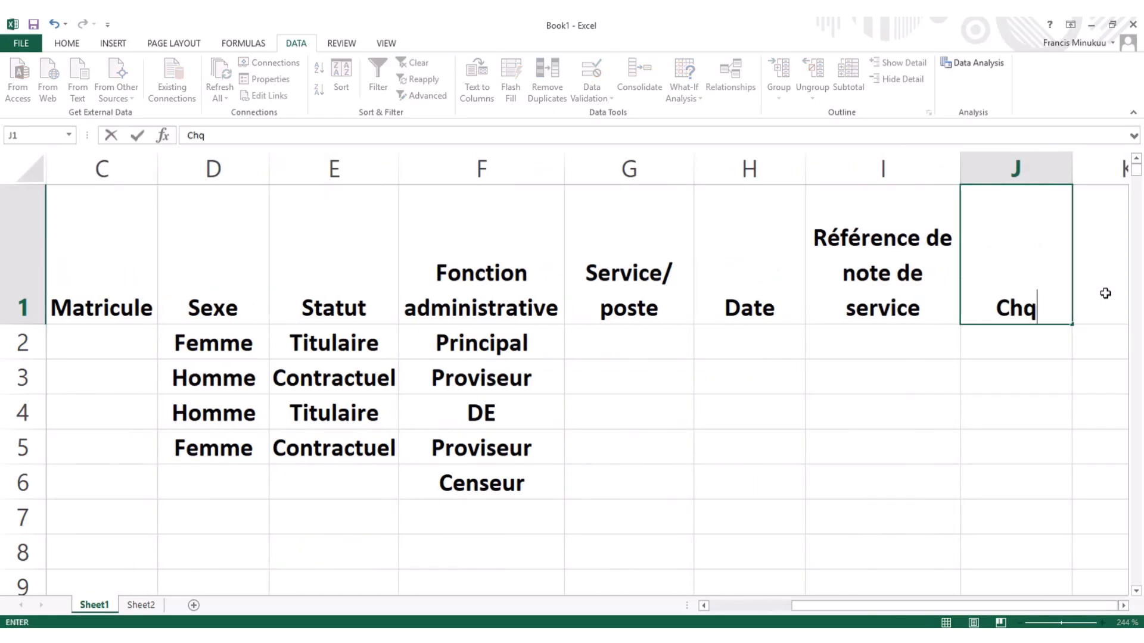
pyautogui.write('rg')
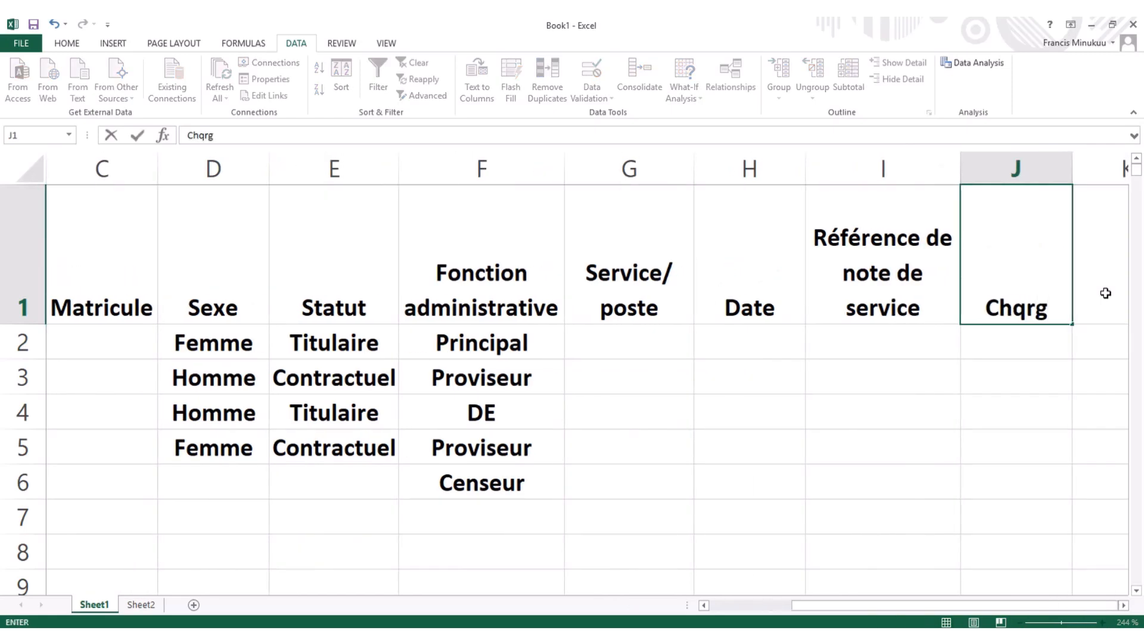
pyautogui.press('BackSpace')
pyautogui.press('BackSpace')
pyautogui.press('BackSpace')
pyautogui.write('argé')
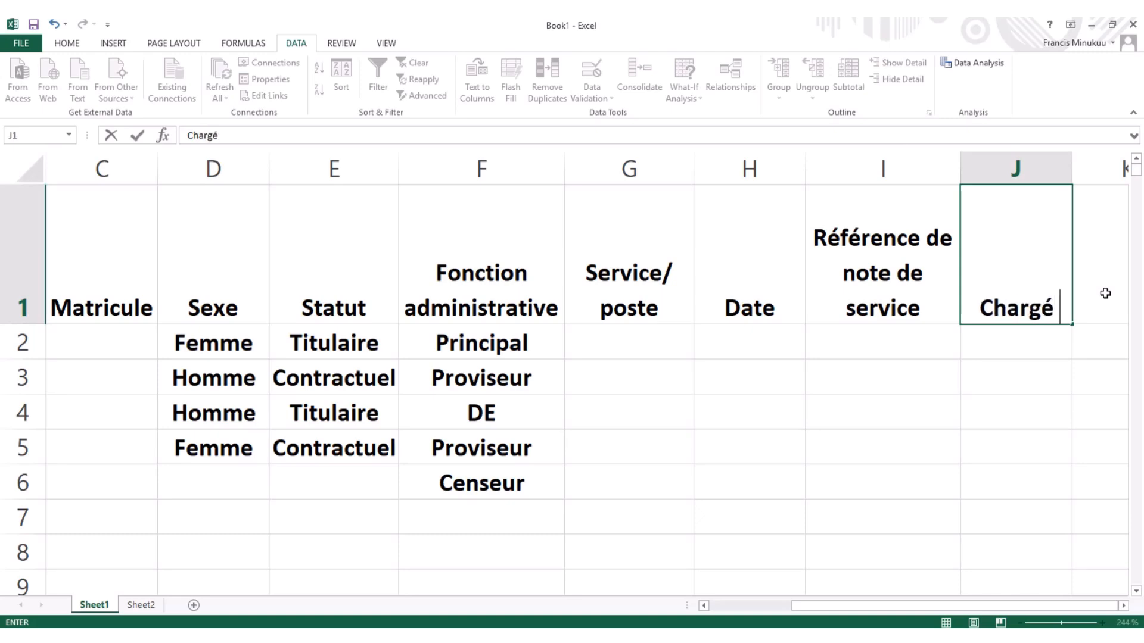
pyautogui.write(' des ')
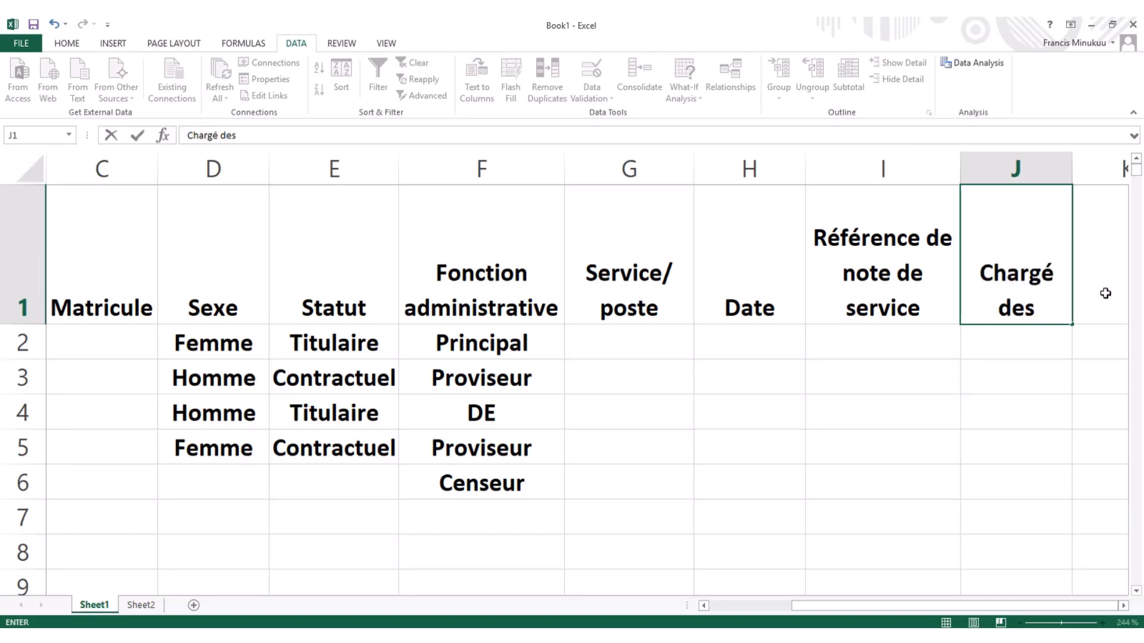
pyautogui.write('cours')
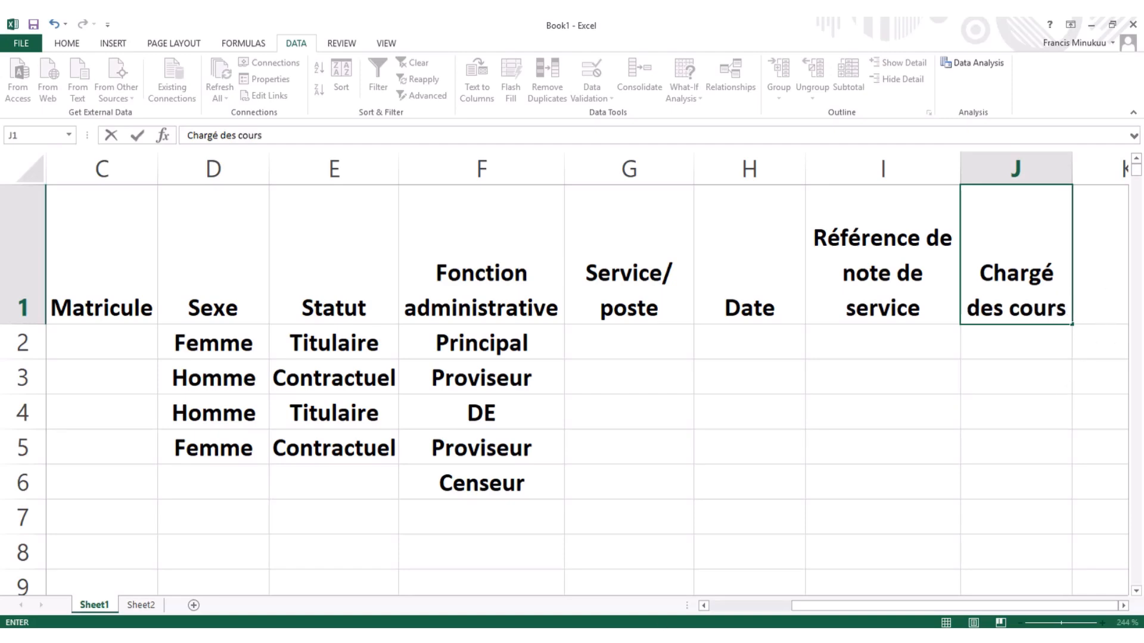
# Check the Word list for the next field and enter the column header Contrat in cell K1 of the Excel sheet.
pyautogui.hotkey('alt', 'Tab')
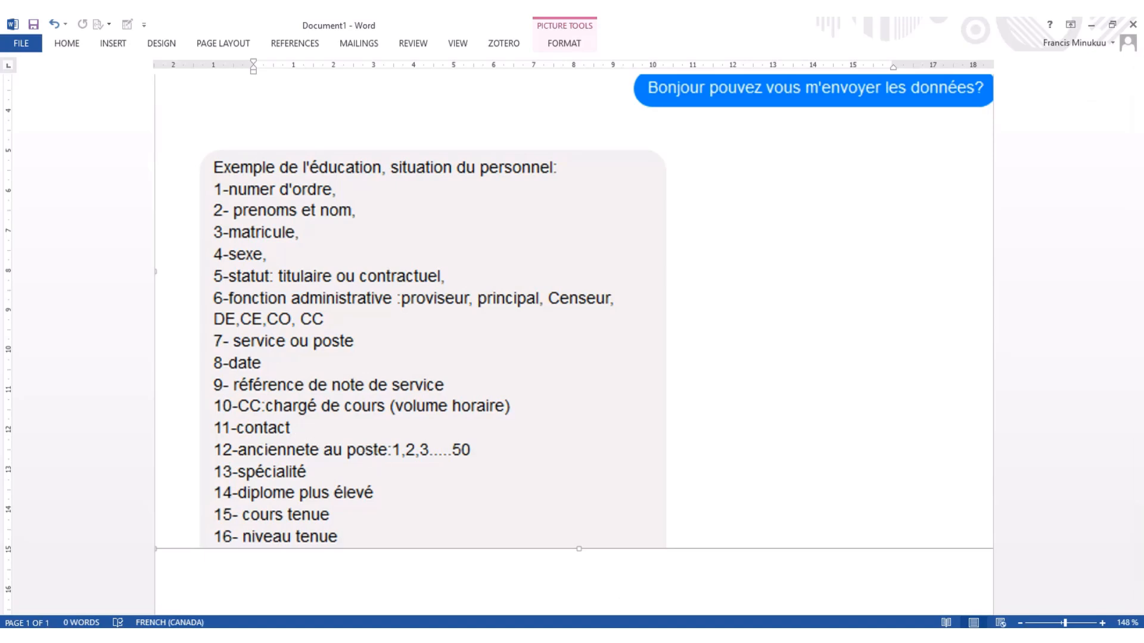
pyautogui.hotkey('alt', 'Tab')
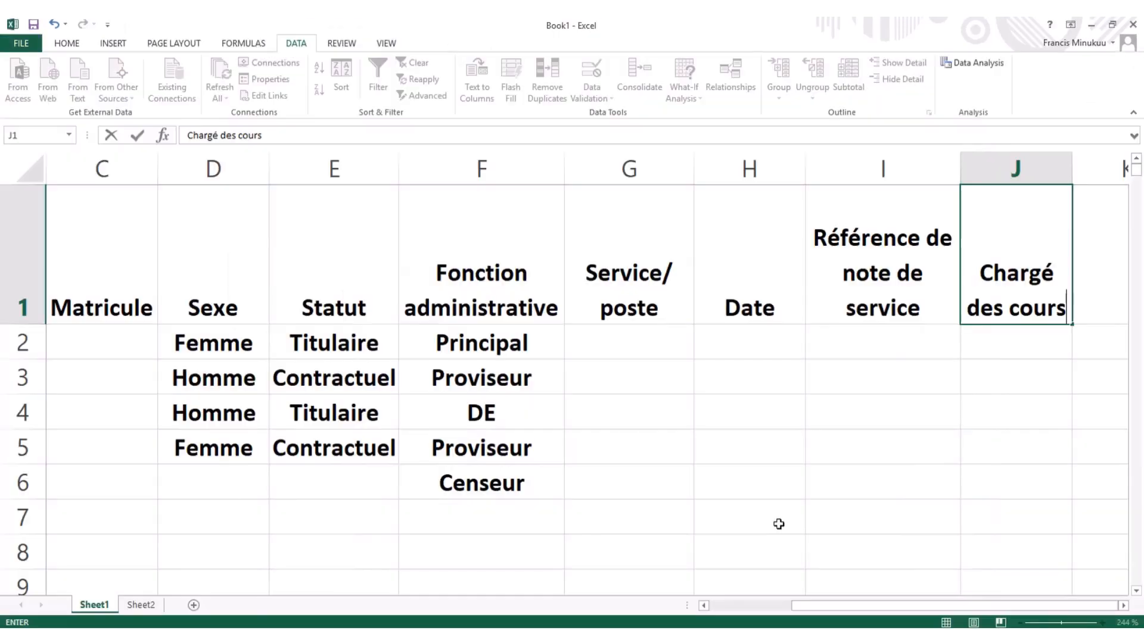
pyautogui.click(1114, 283)
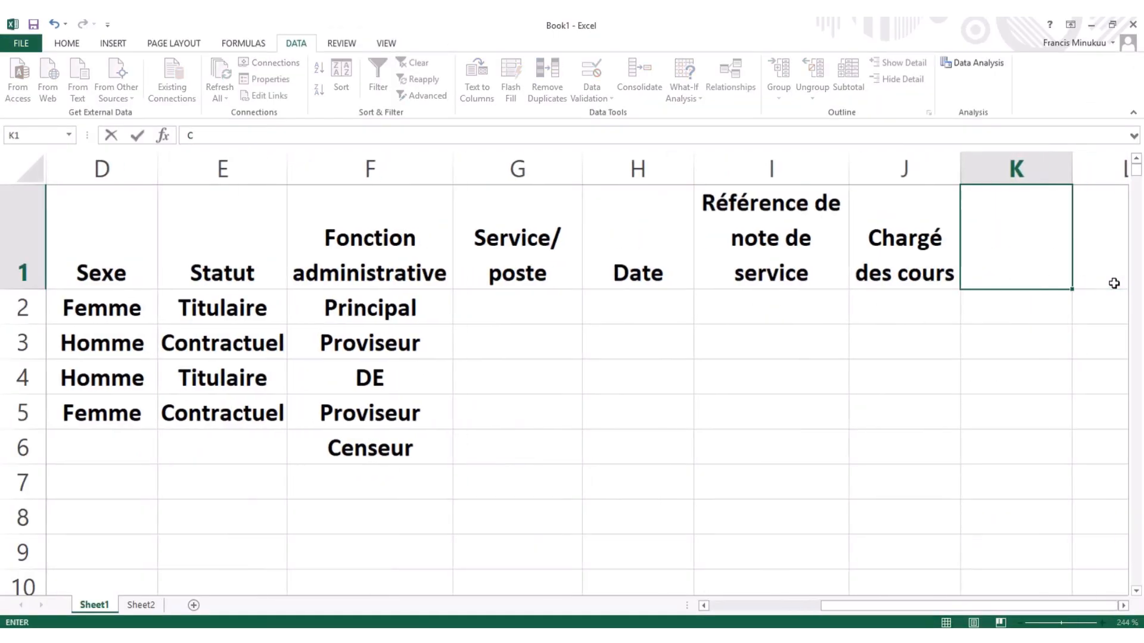
pyautogui.write('Contrat')
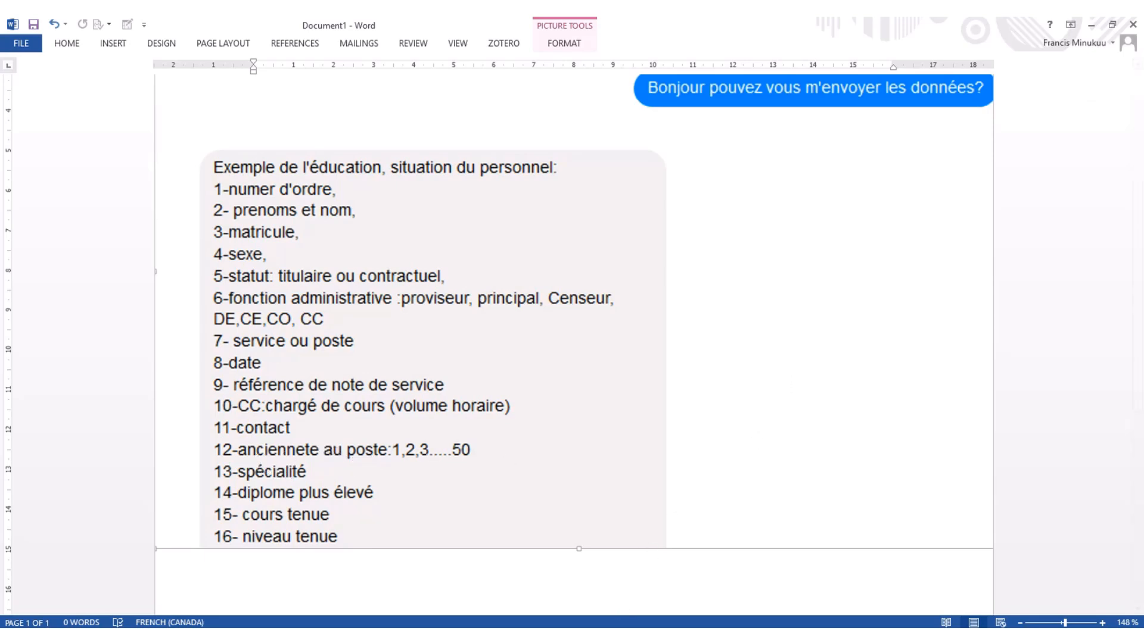
# Return from the Word list to Excel and enter the column header Ancienté au poste in cell L1.
pyautogui.hotkey('alt', 'Tab')
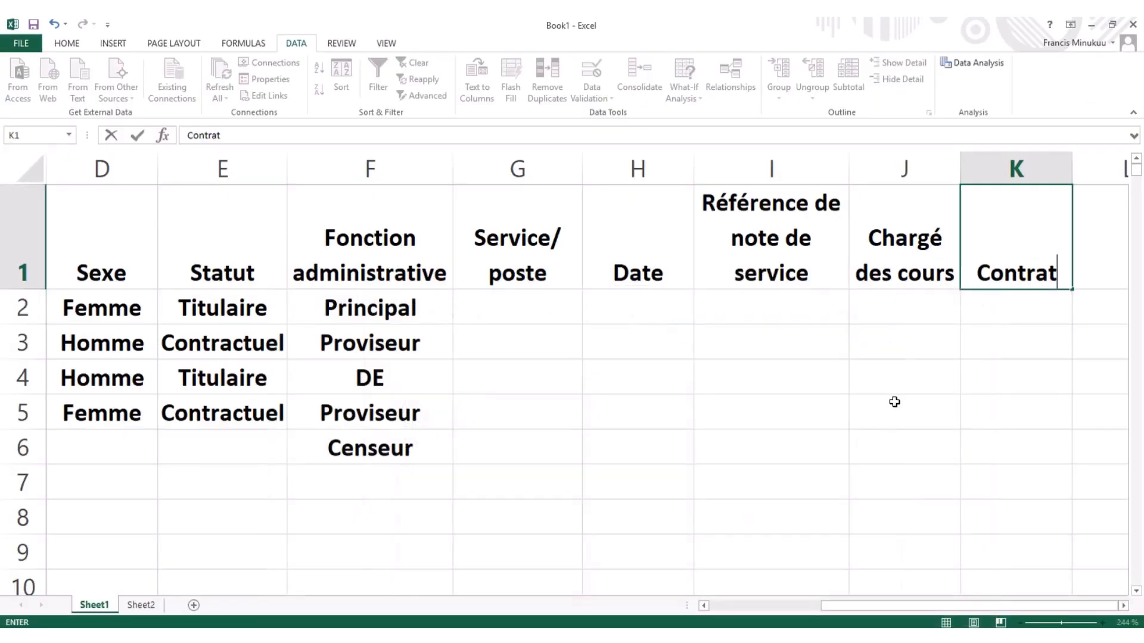
pyautogui.click(1104, 249)
pyautogui.write('A')
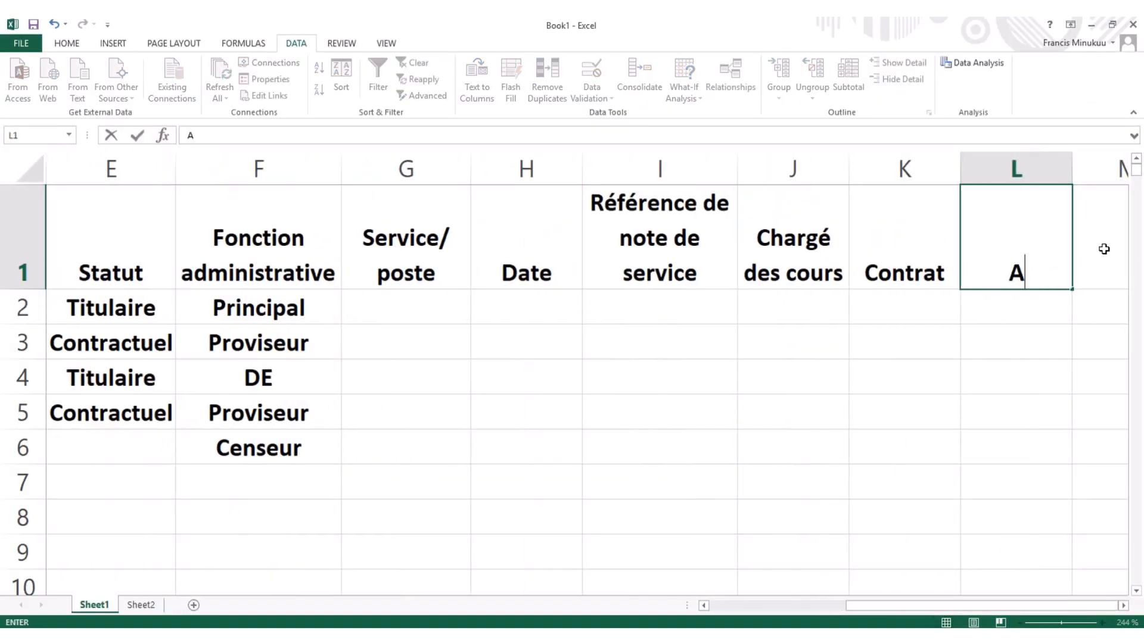
pyautogui.write('ncie')
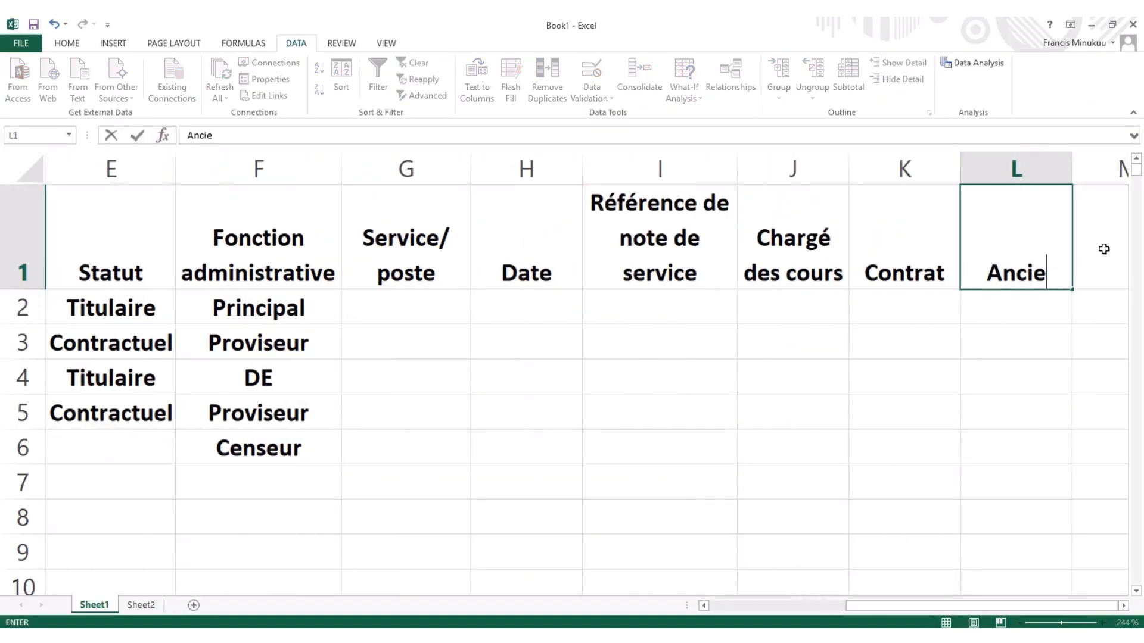
pyautogui.write('nté')
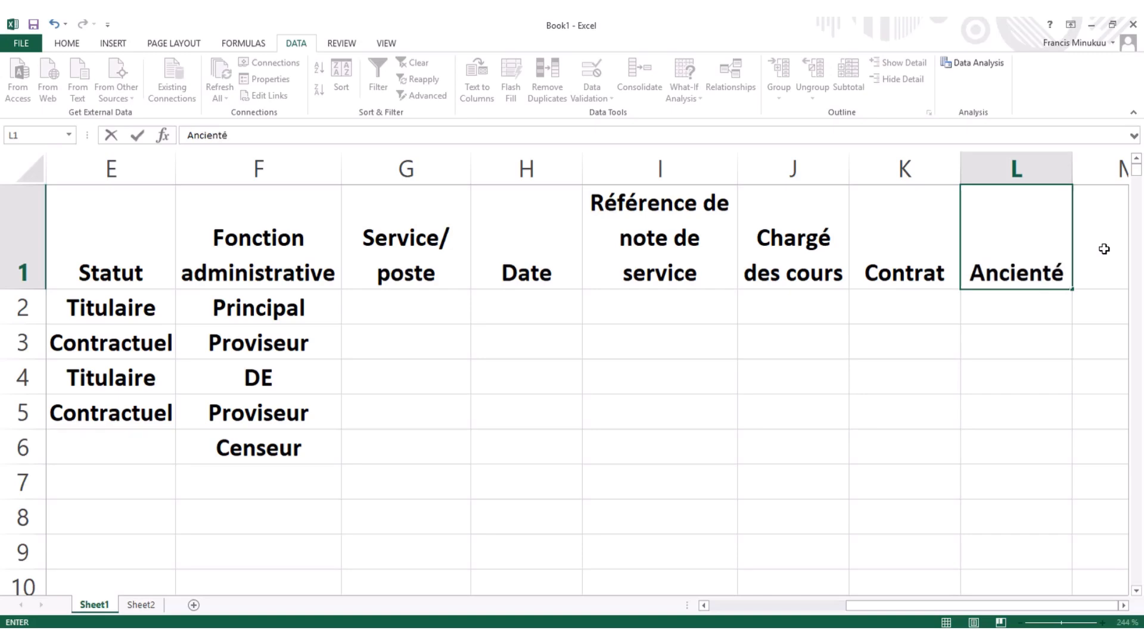
pyautogui.write(' au poste')
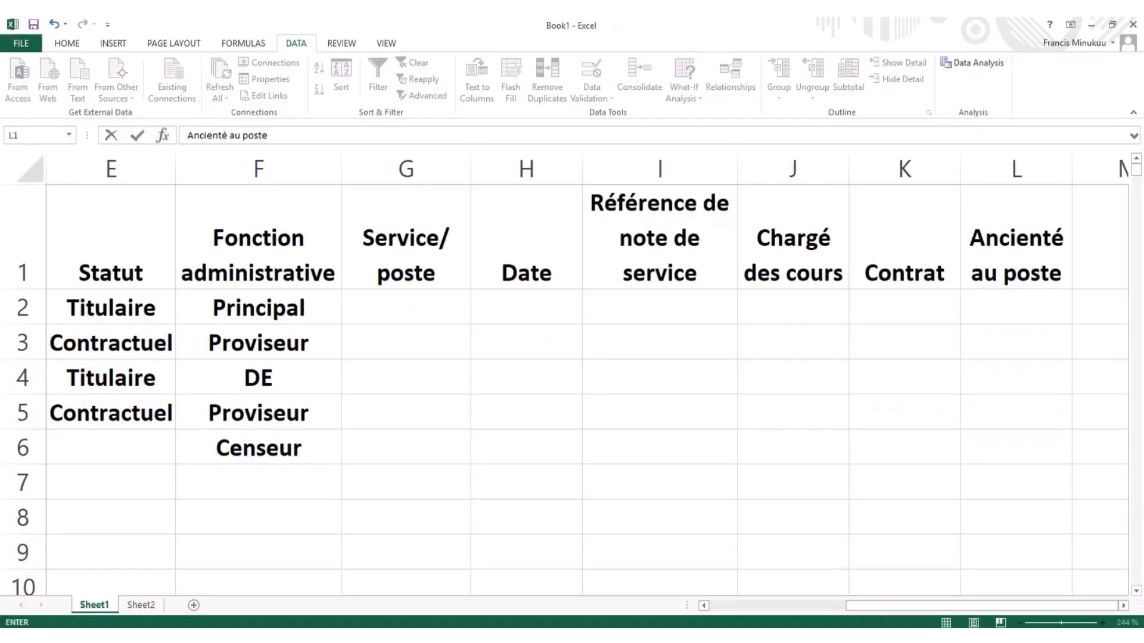
# Check the seniority values in the Word list, and enter 1 in C1 and 2 in C2 on Sheet2 of the Excel workbook.
pyautogui.moveTo(614, 638)
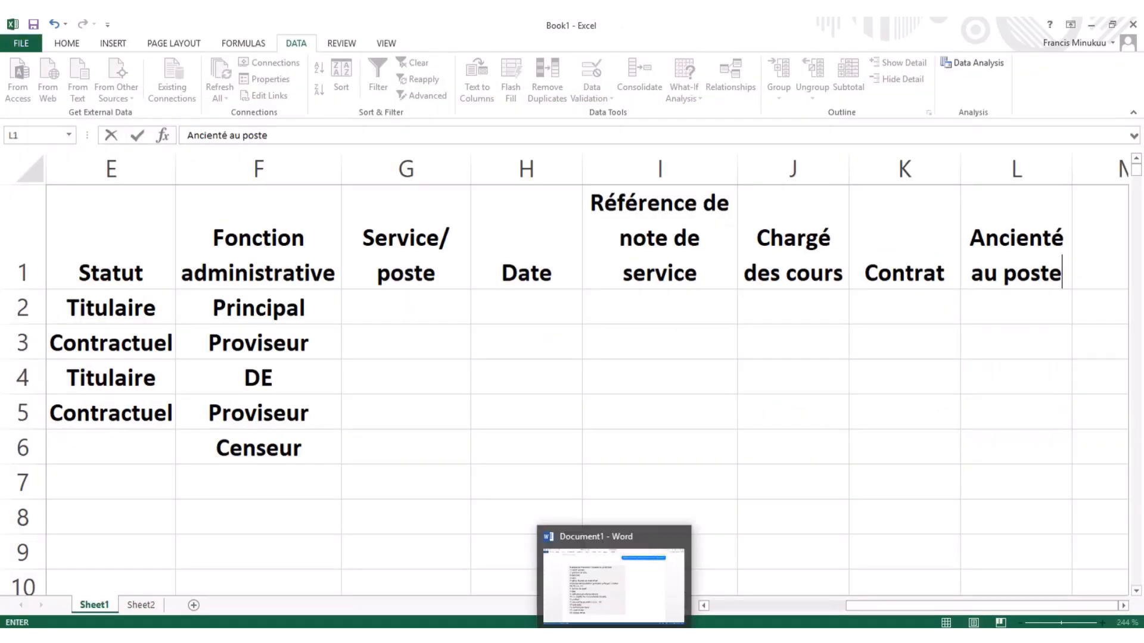
pyautogui.click(613, 581)
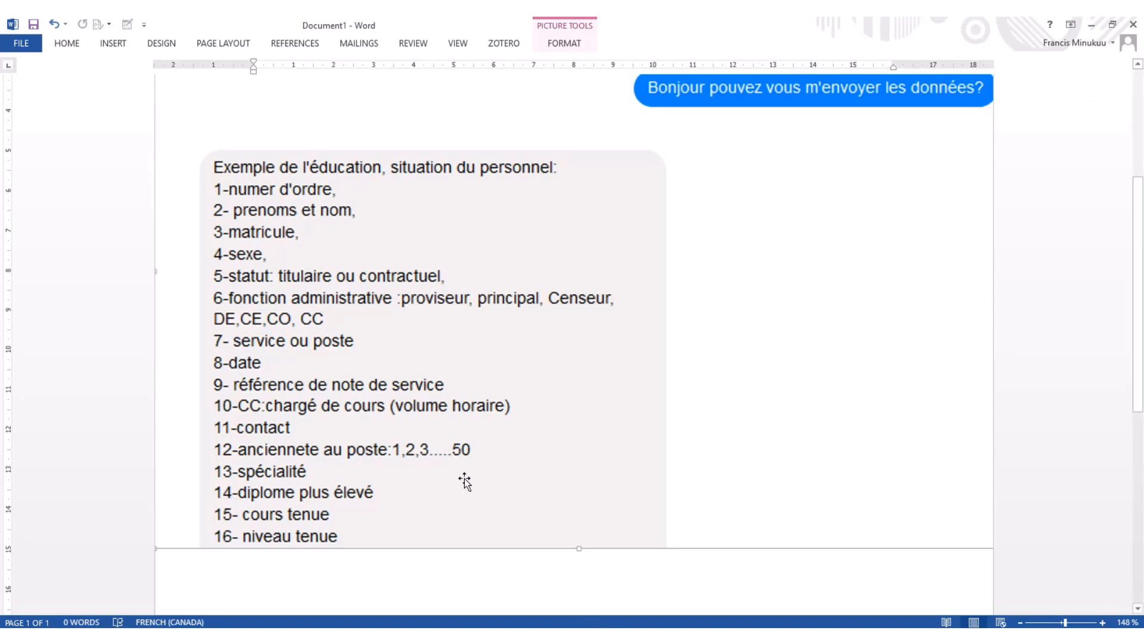
pyautogui.hotkey('alt', 'Tab')
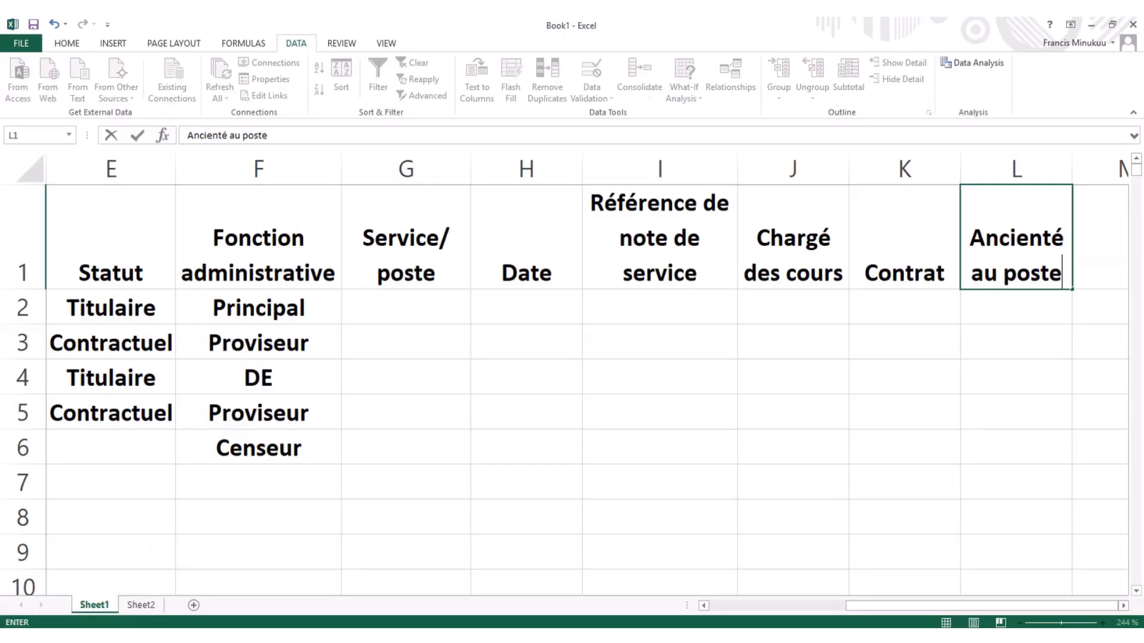
pyautogui.click(149, 604)
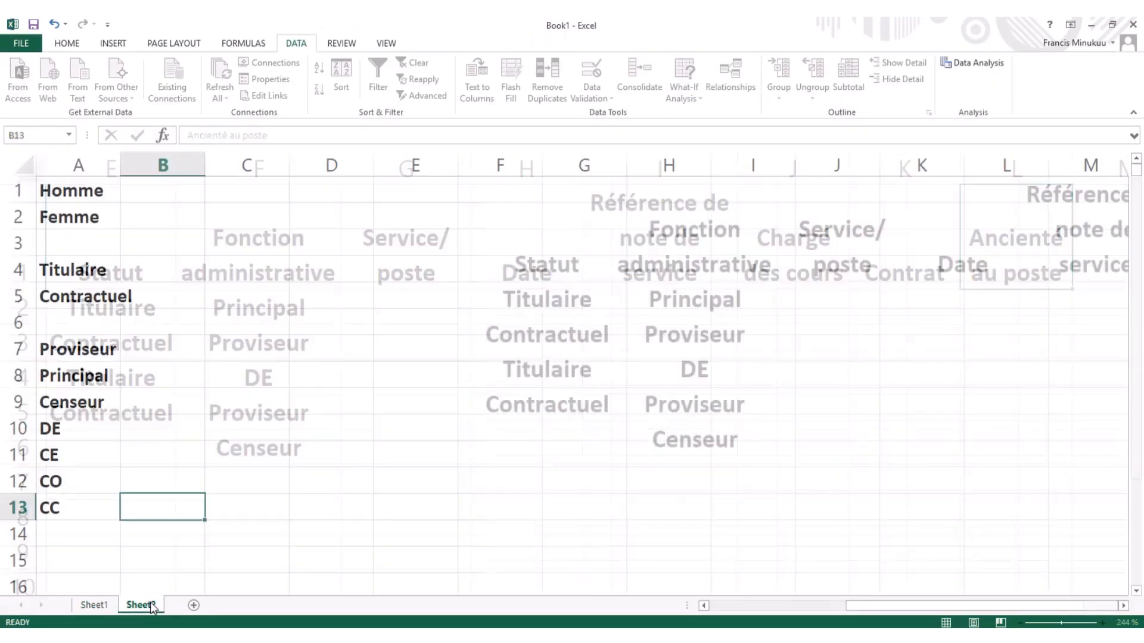
pyautogui.click(84, 529)
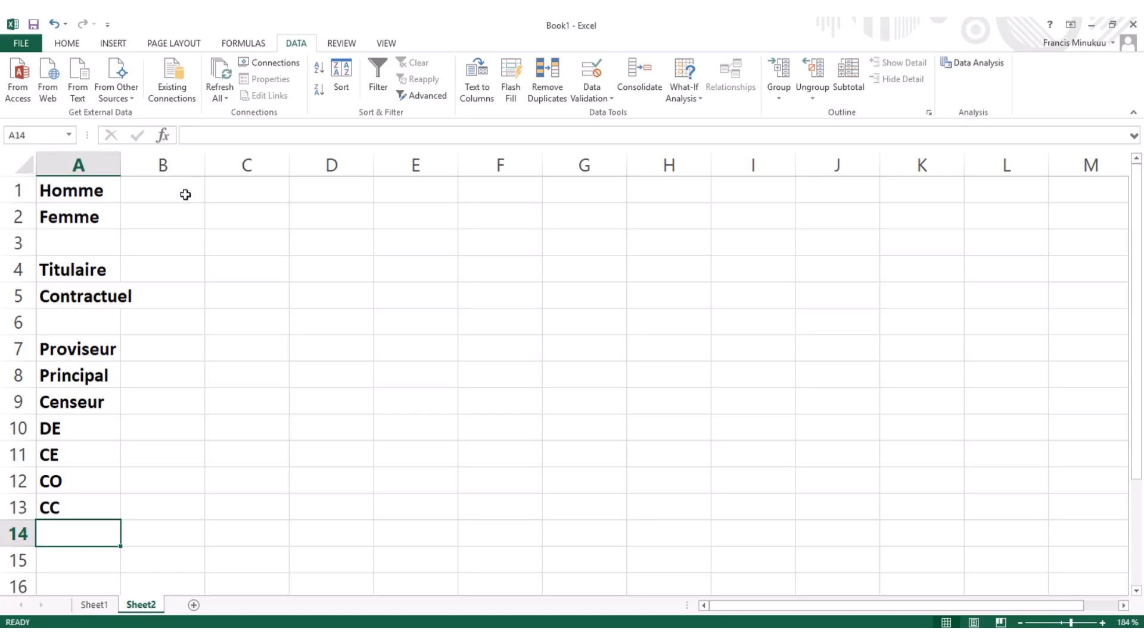
pyautogui.click(253, 194)
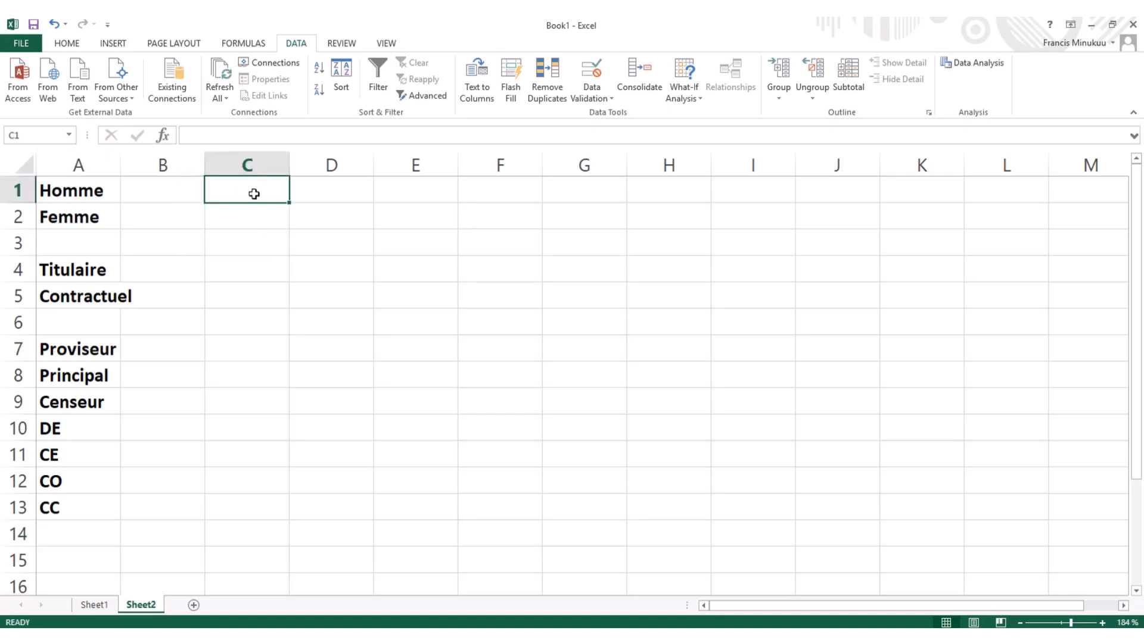
pyautogui.write('1')
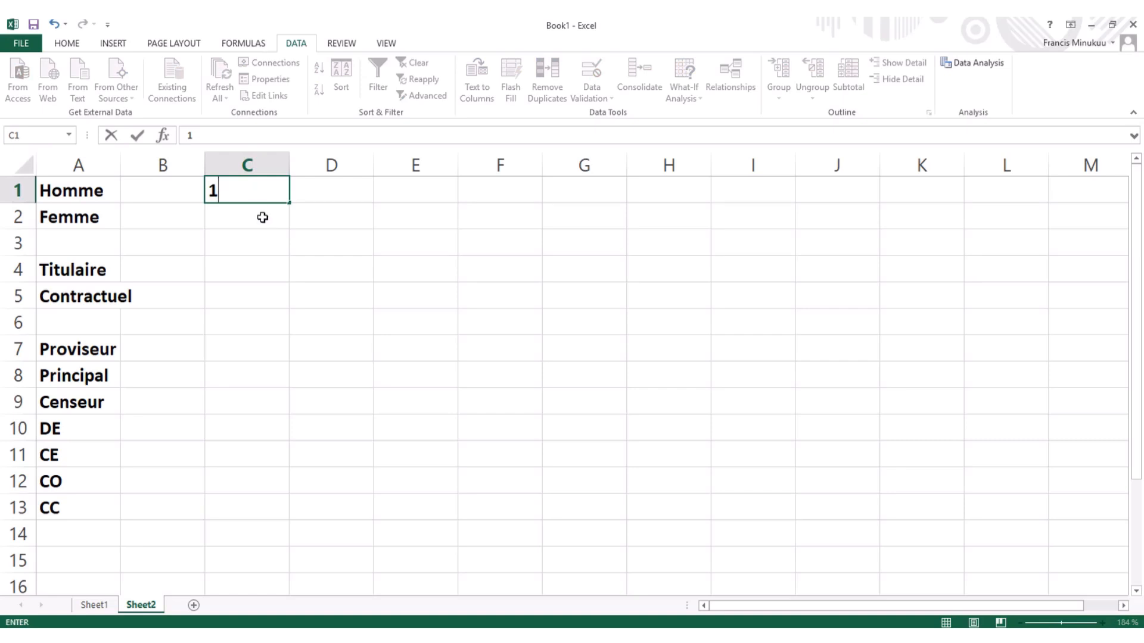
pyautogui.click(262, 218)
pyautogui.write('2')
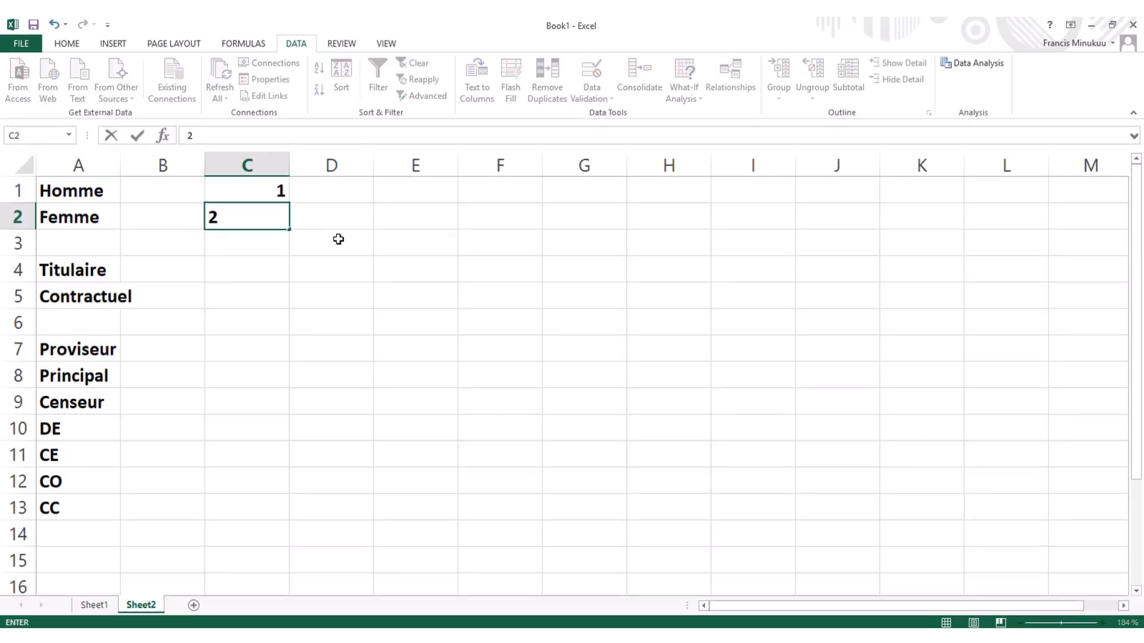
pyautogui.click(256, 238)
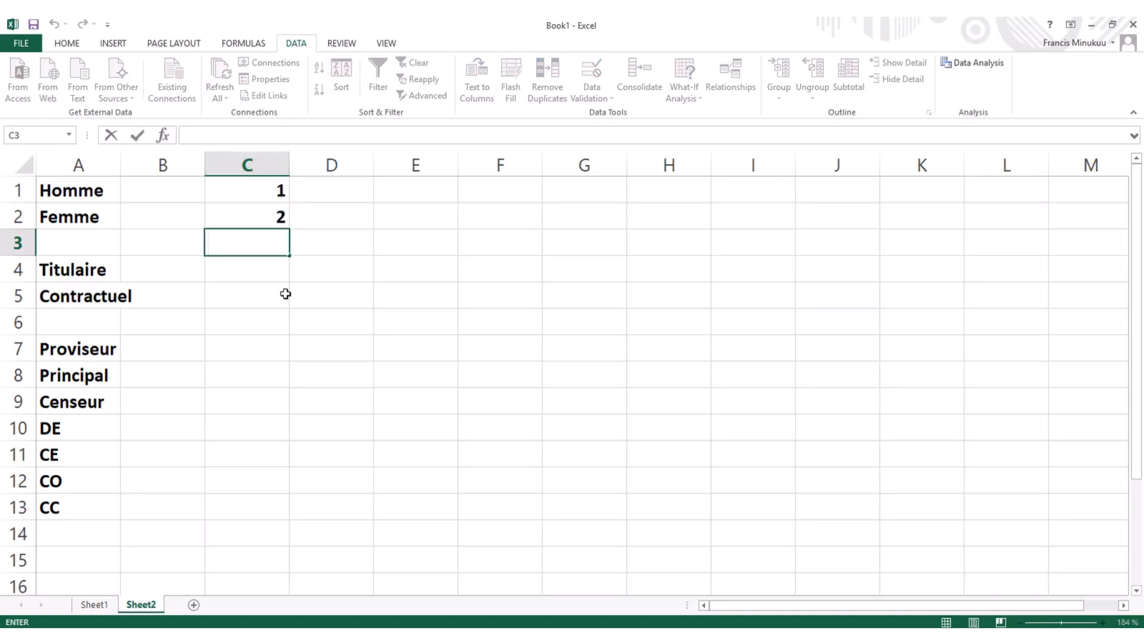
# Extend the number series from C1:C2 down to cell C50 on Sheet2 so it runs from 1 to 50.
pyautogui.moveTo(263, 187); pyautogui.dragTo(265, 206)
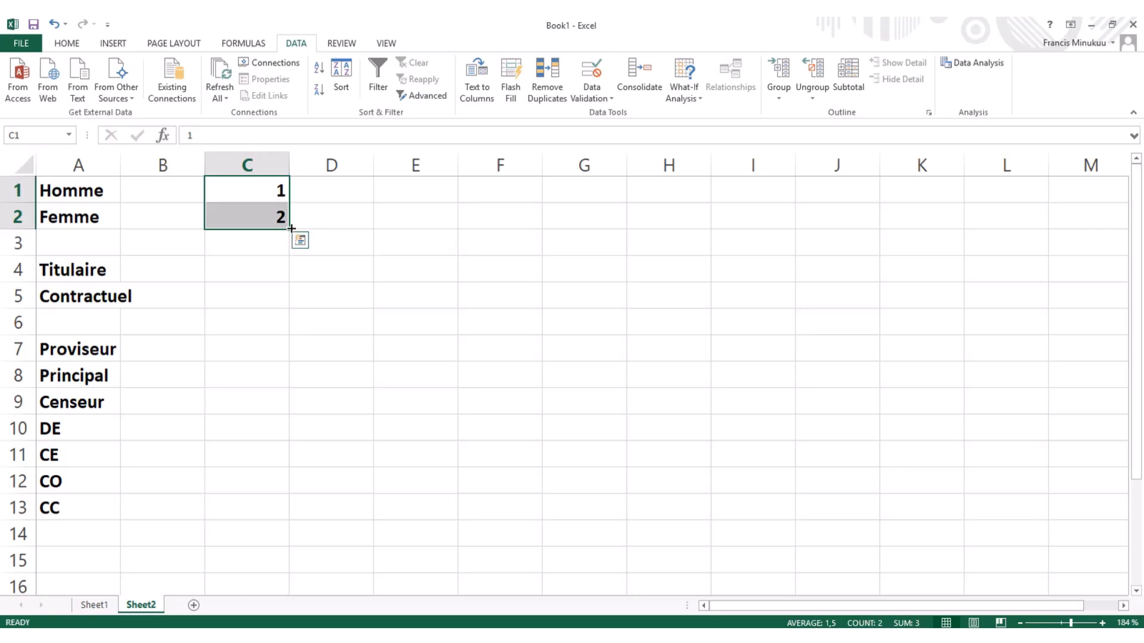
pyautogui.moveTo(291, 228); pyautogui.dragTo(285, 537)
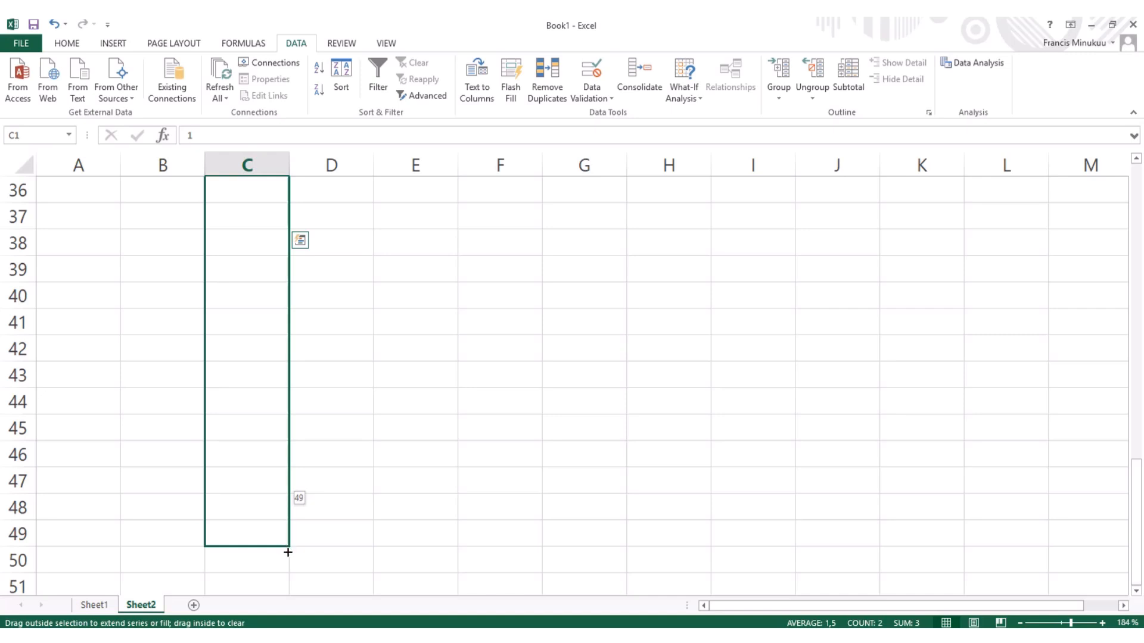
pyautogui.moveTo(288, 558); pyautogui.dragTo(288, 567)
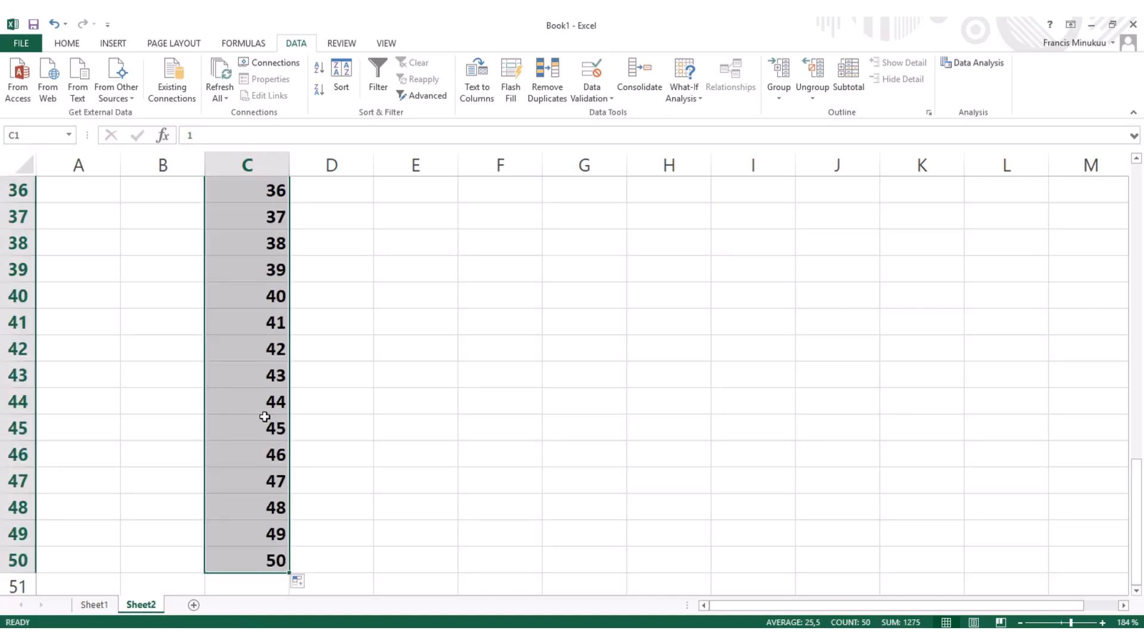
pyautogui.scroll(12, 253, 299)
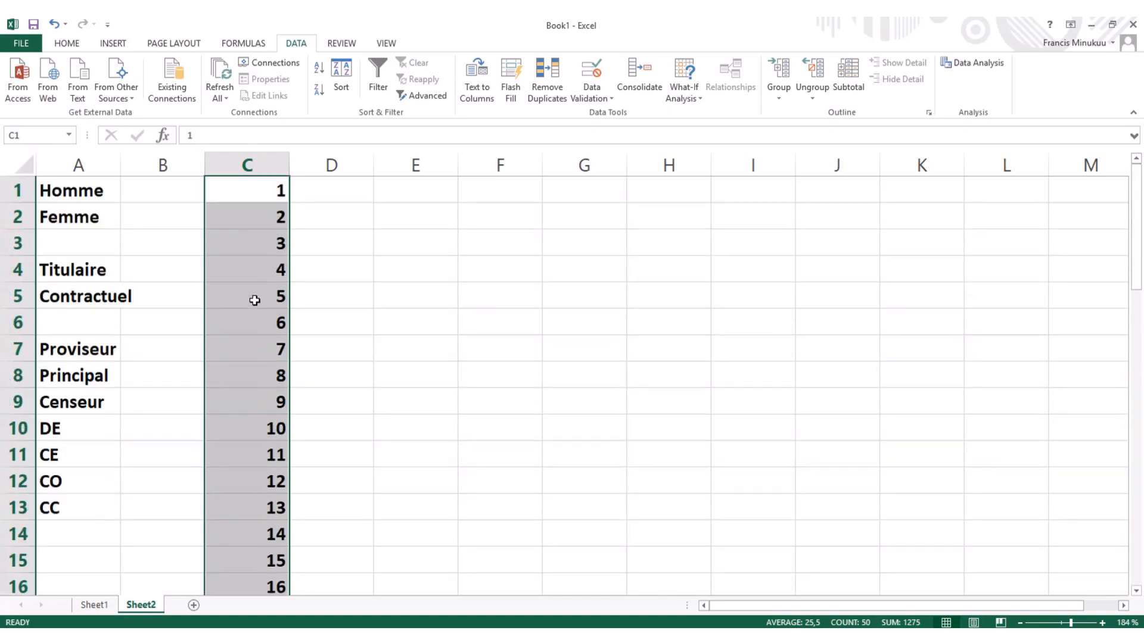
pyautogui.click(278, 196)
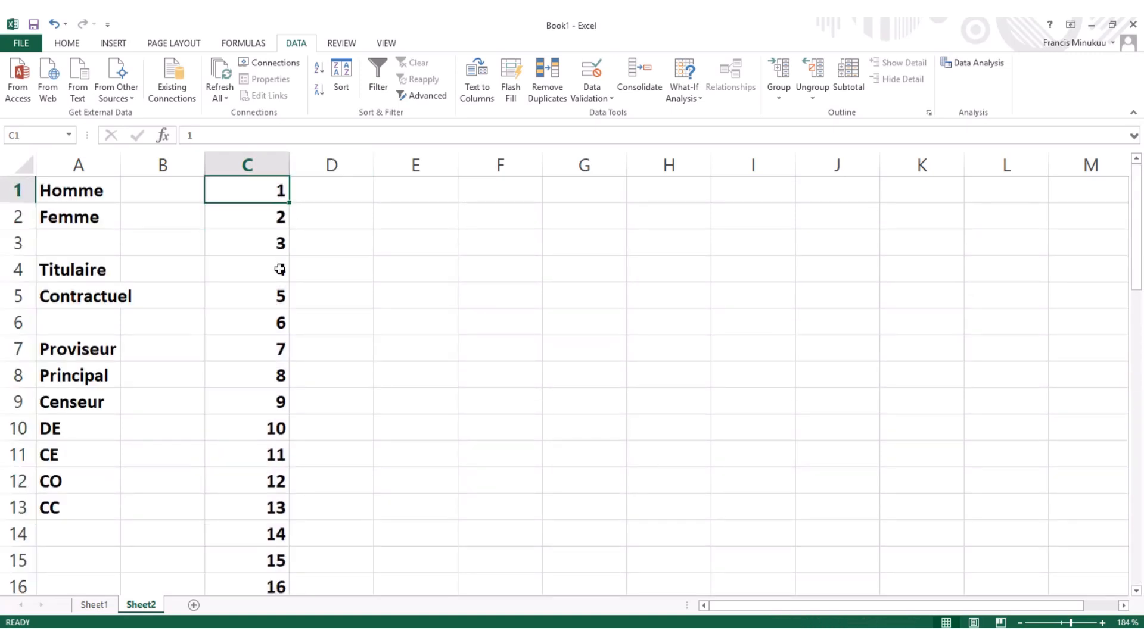
# Start a data validation rule for cell L2 on Sheet1, below the Ancienté au poste header, with List as the allowed type.
pyautogui.click(95, 606)
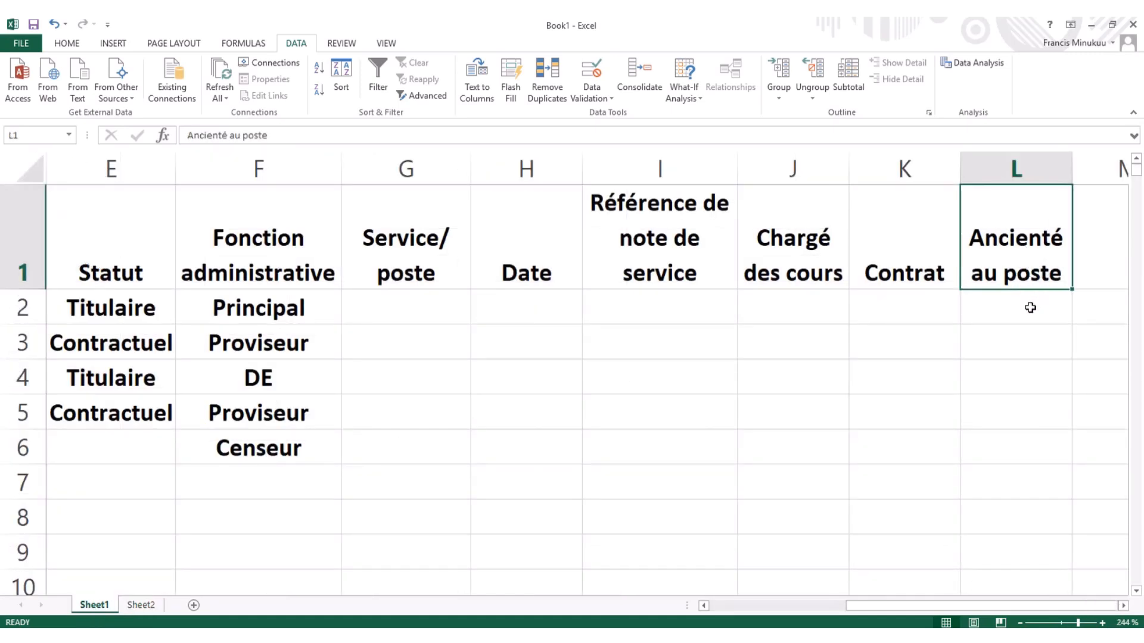
pyautogui.click(1030, 307)
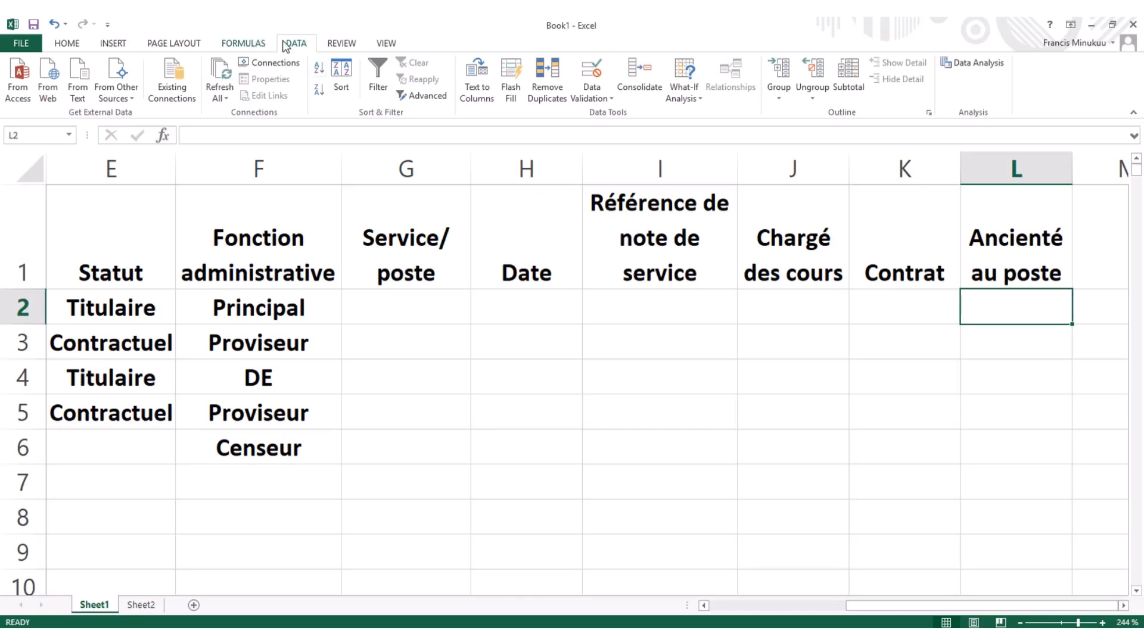
pyautogui.click(594, 87)
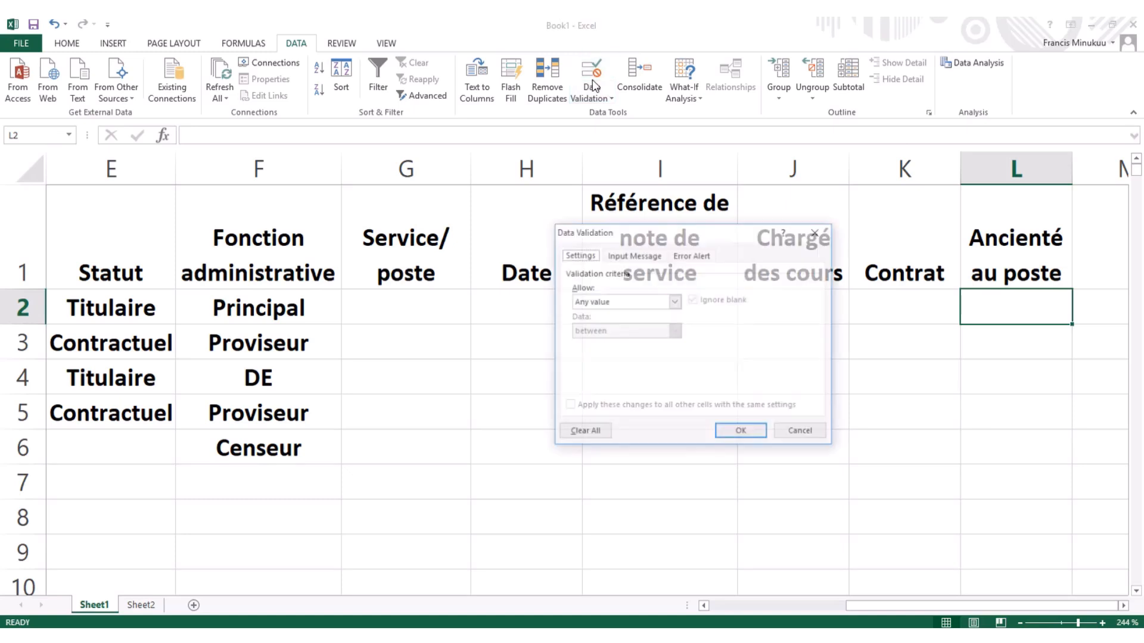
pyautogui.click(676, 302)
pyautogui.click(621, 352)
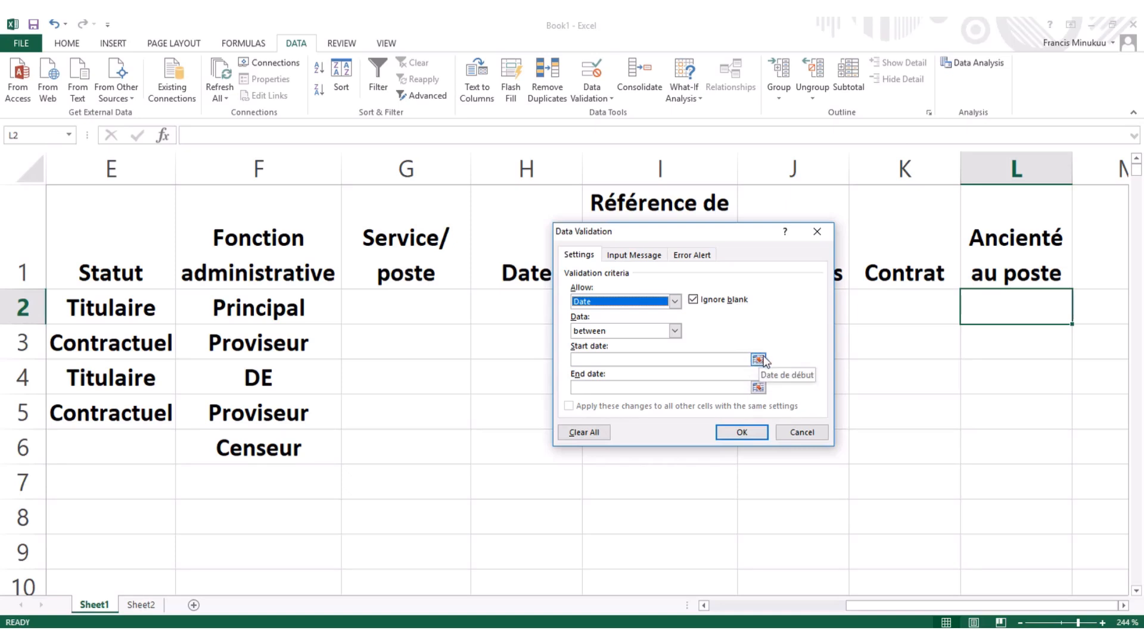
pyautogui.click(675, 302)
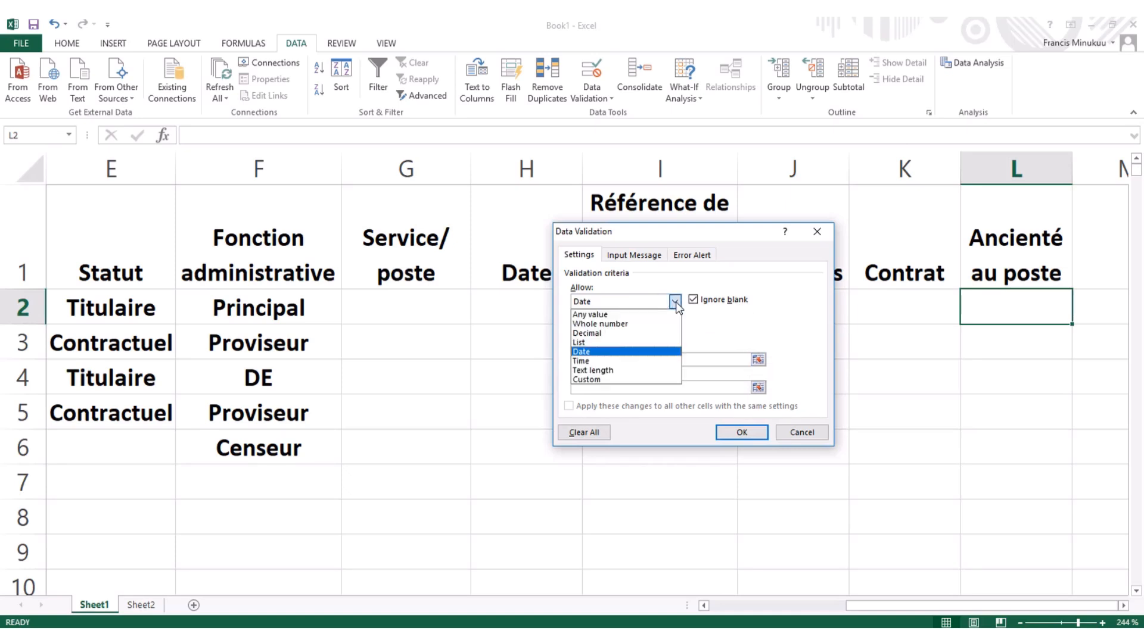
pyautogui.click(621, 343)
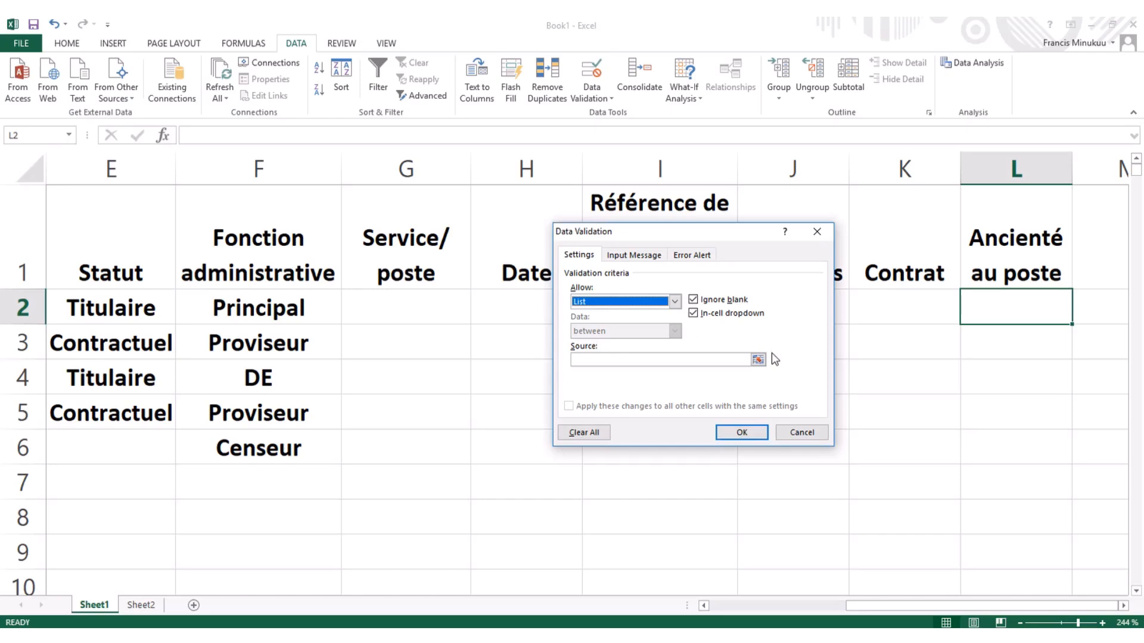
# Set the list source to cells C1:C50 on Sheet2 and apply the validation to L2.
pyautogui.click(758, 360)
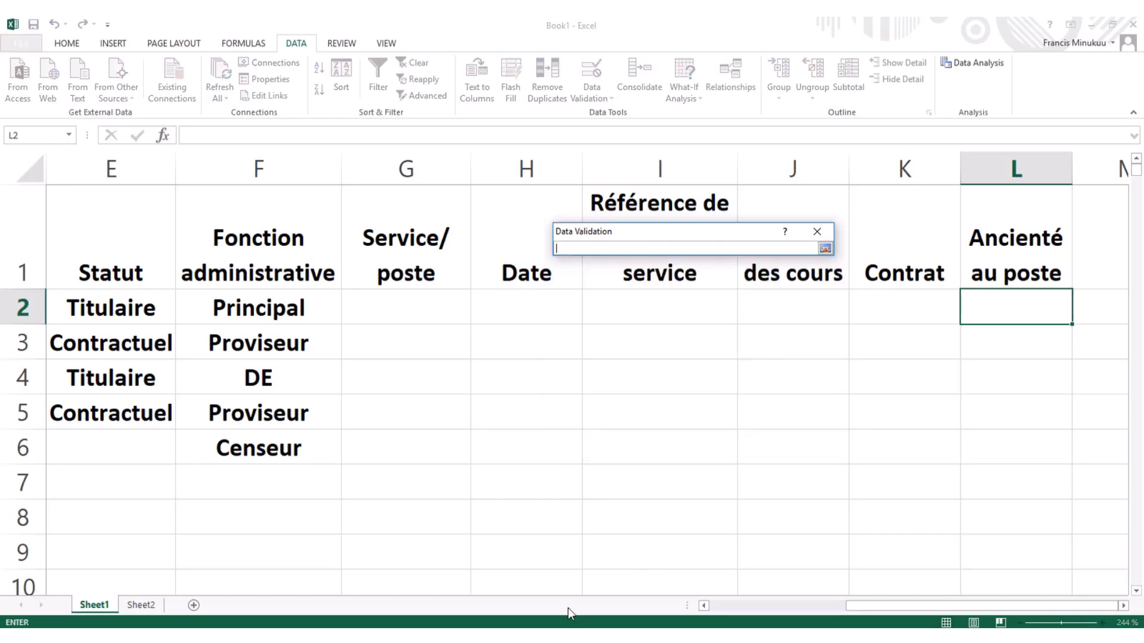
pyautogui.click(142, 606)
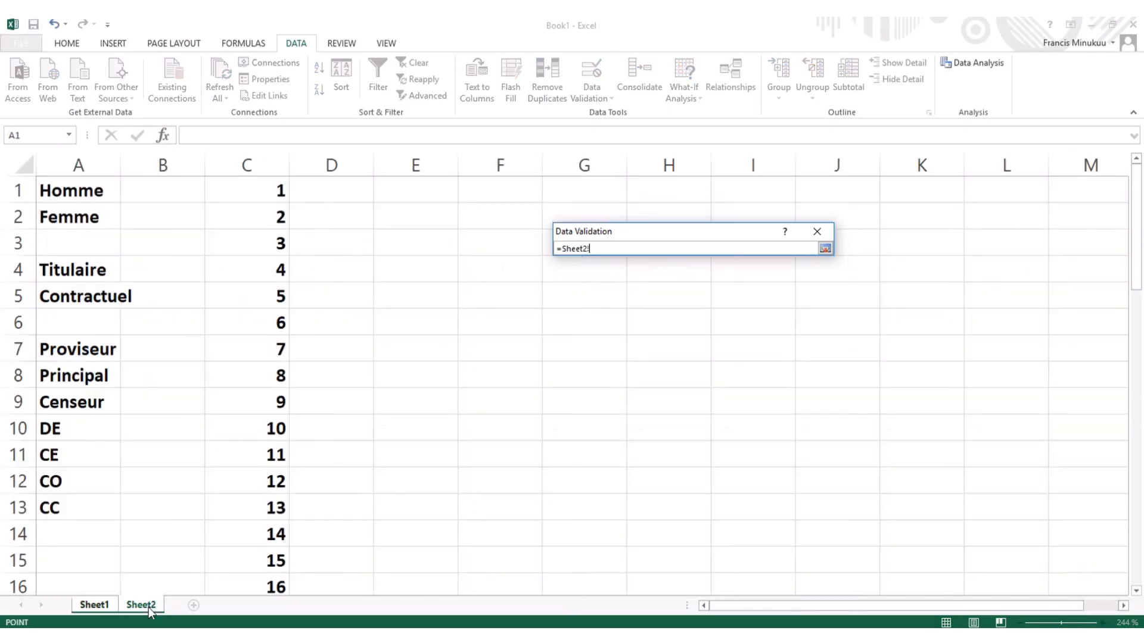
pyautogui.click(277, 194)
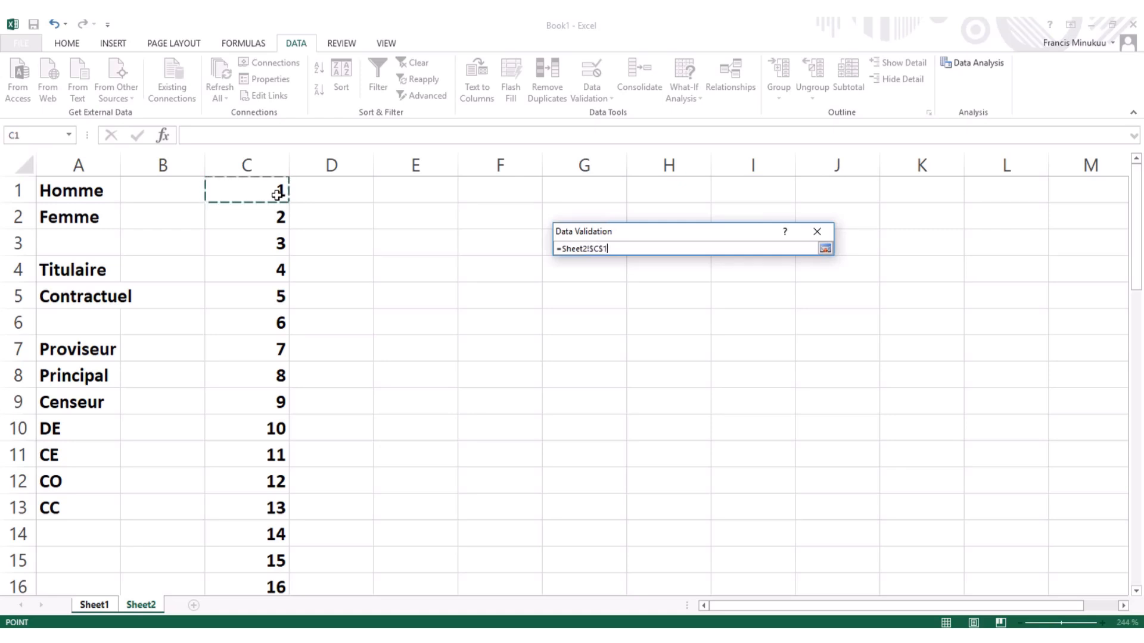
pyautogui.moveTo(277, 194); pyautogui.dragTo(281, 528)
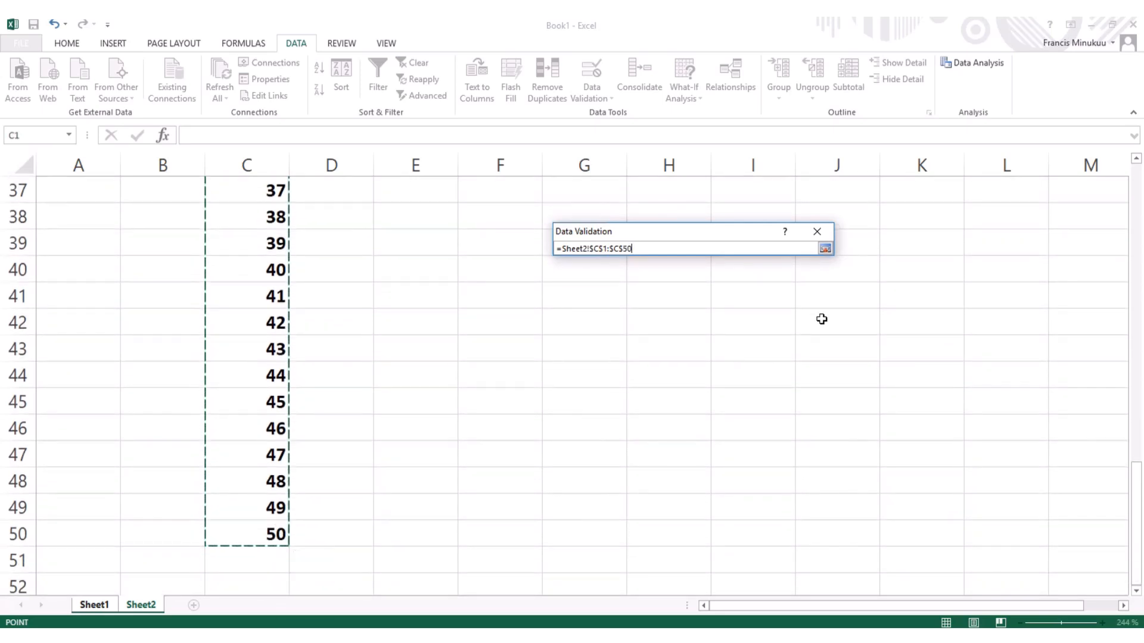
pyautogui.click(825, 249)
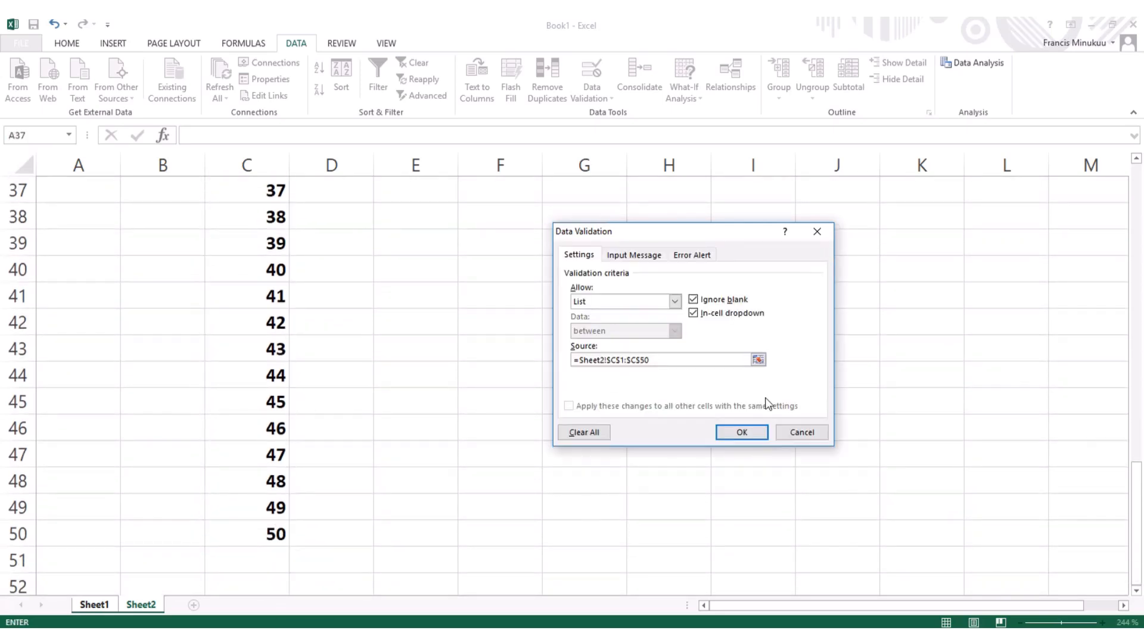
pyautogui.click(748, 433)
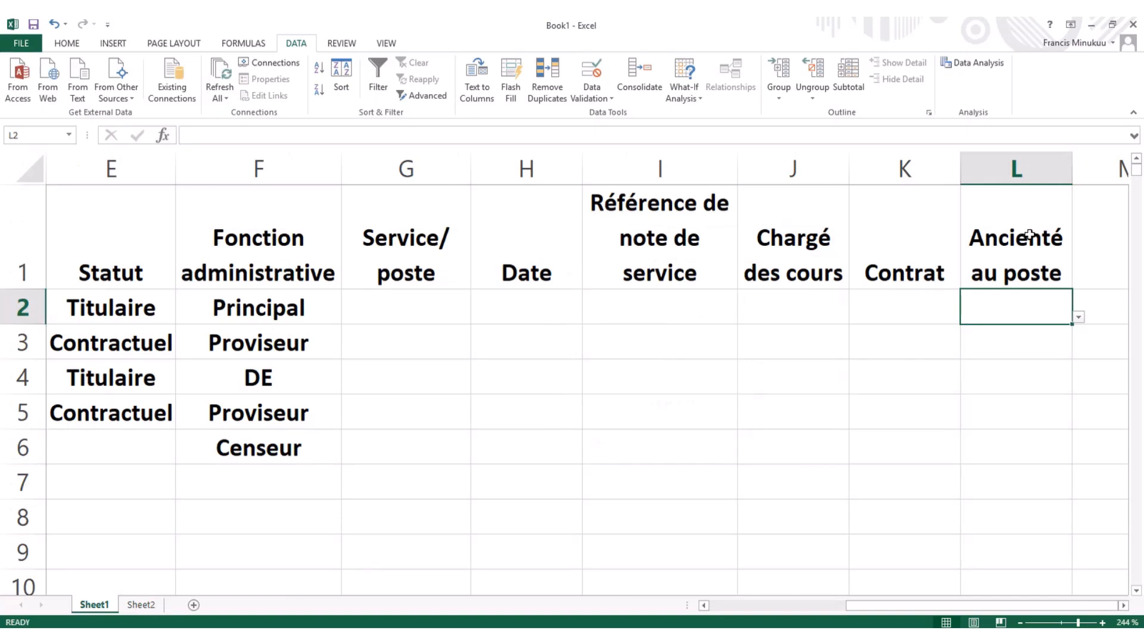
# Look through all the values offered in L2's drop-down list without choosing one.
pyautogui.click(1075, 321)
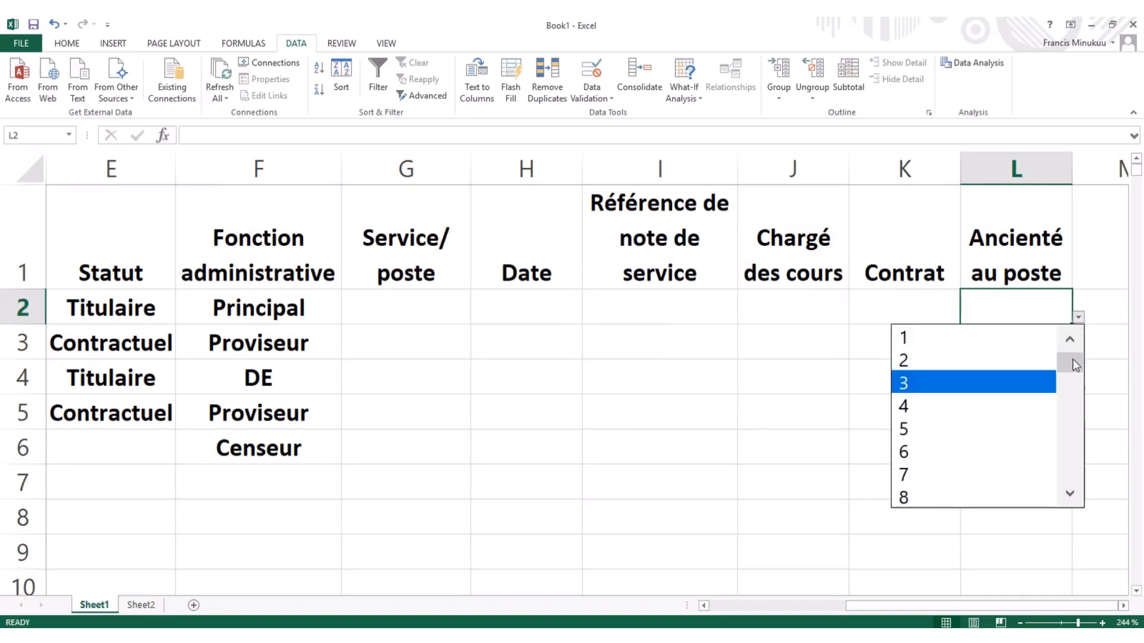
pyautogui.click(1072, 417)
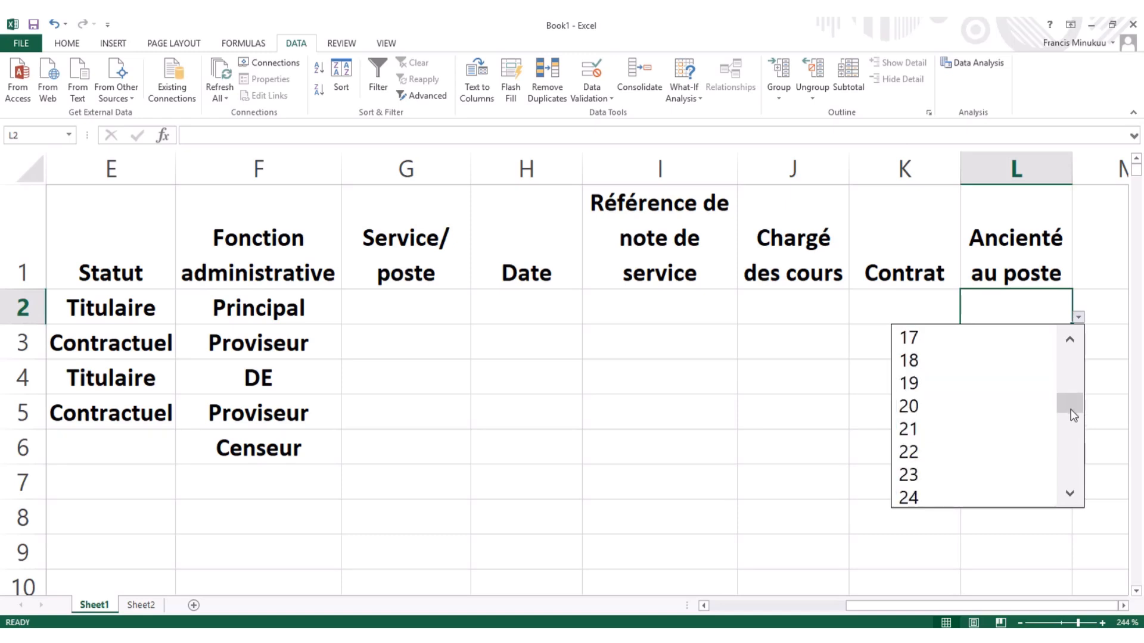
pyautogui.moveTo(1070, 408); pyautogui.dragTo(1091, 528)
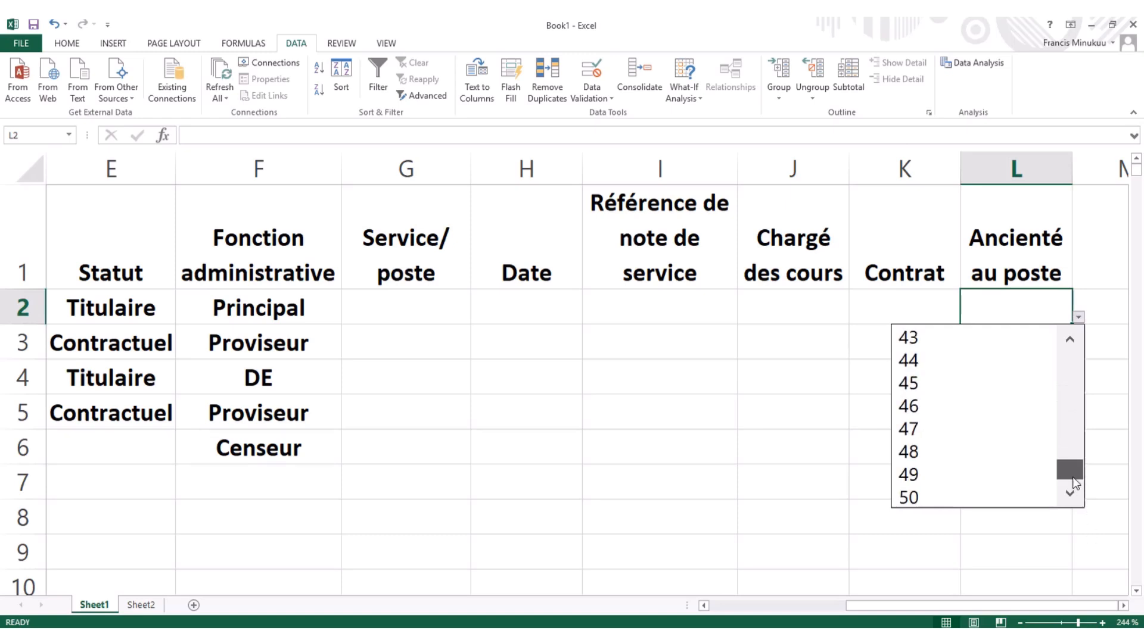
pyautogui.moveTo(1071, 482); pyautogui.dragTo(1069, 343)
pyautogui.click(1050, 311)
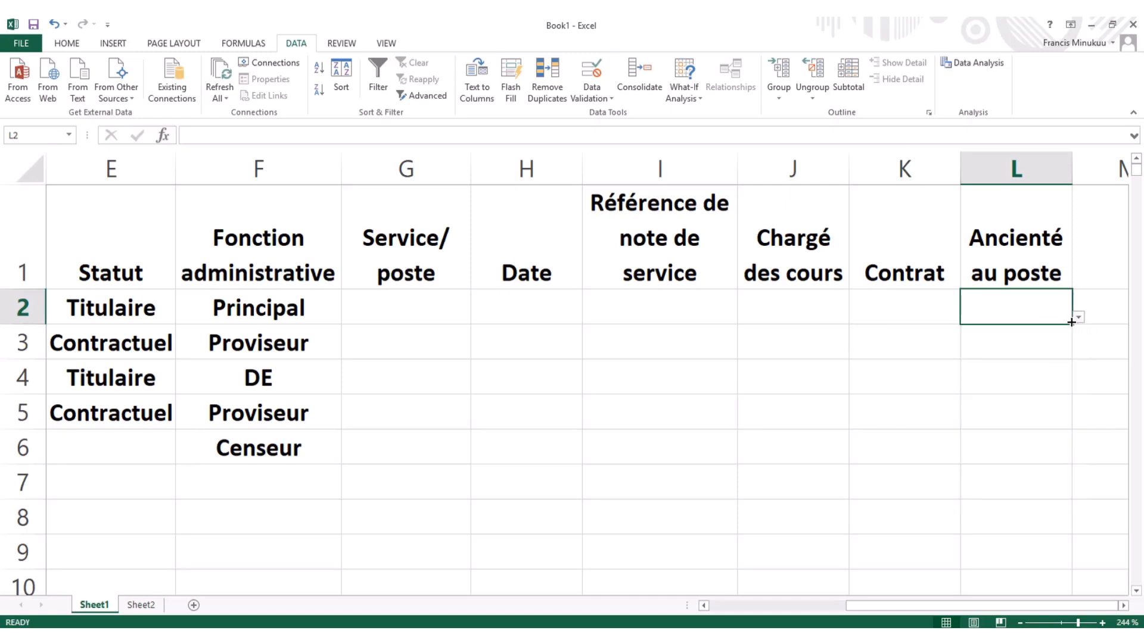
# Copy the drop-down from L2 down the Ancienté au poste column to L1001 and choose 4 in cell L1001.
pyautogui.moveTo(1072, 324); pyautogui.dragTo(1047, 255)
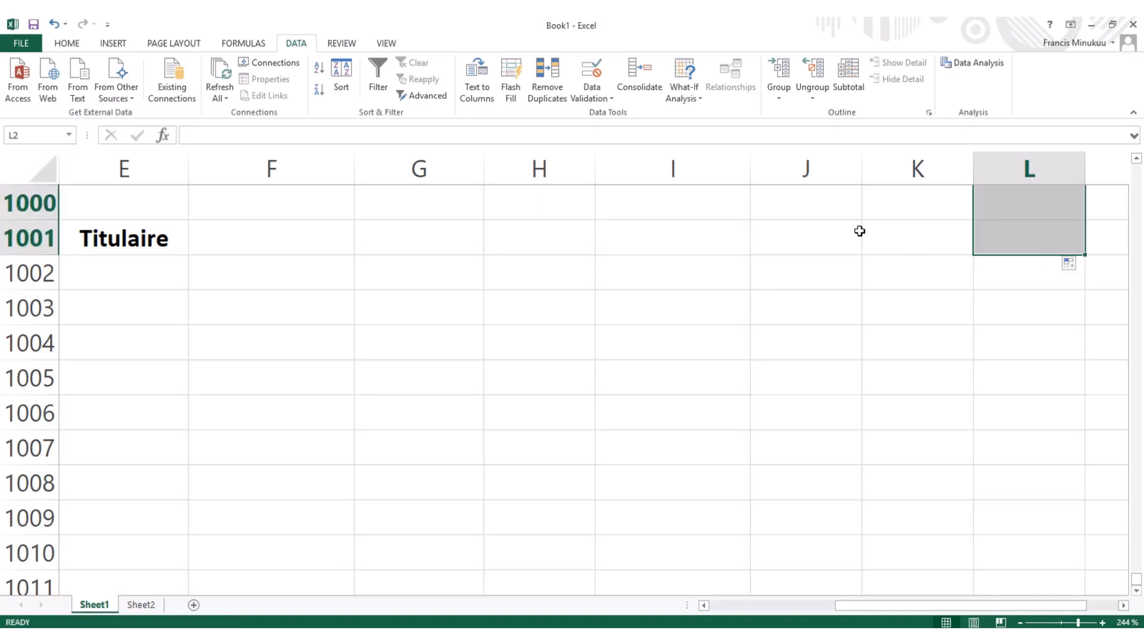
pyautogui.click(1076, 243)
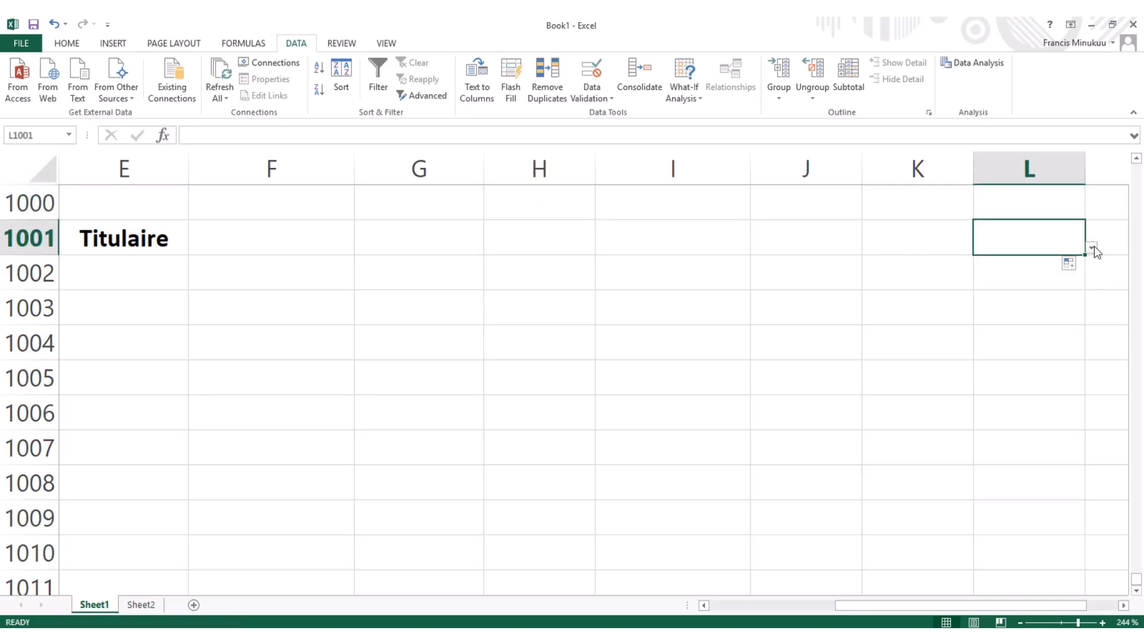
pyautogui.click(1092, 247)
pyautogui.click(961, 348)
# Return to the start of the table and choose 3 from the drop-down list in cell L2.
pyautogui.scroll(6, 977, 255)
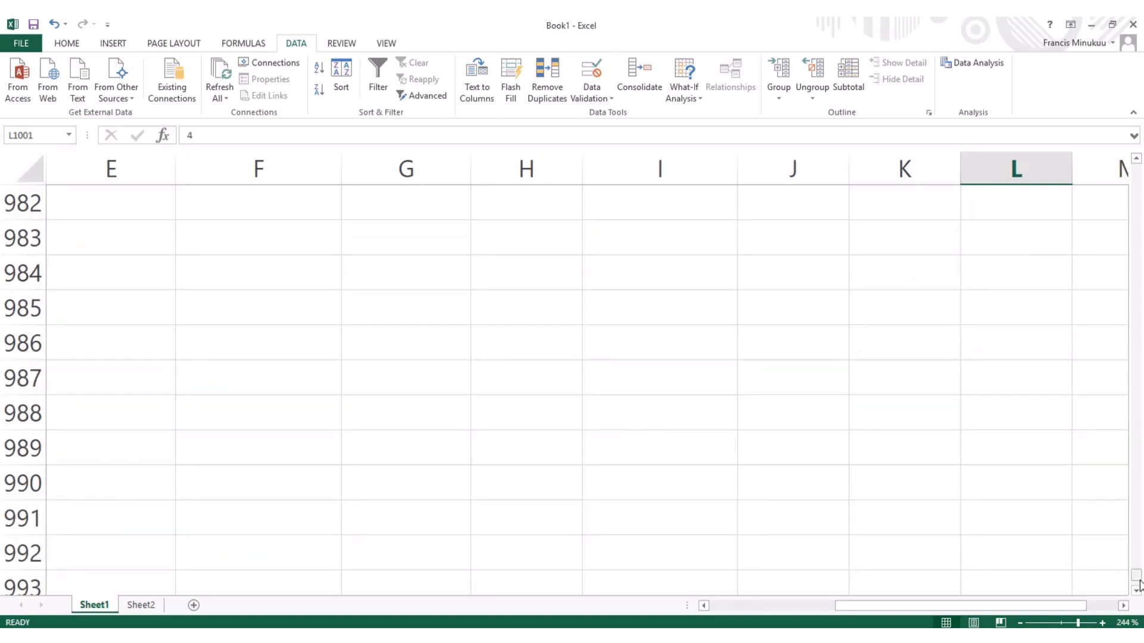
pyautogui.moveTo(1137, 581); pyautogui.dragTo(1132, 111)
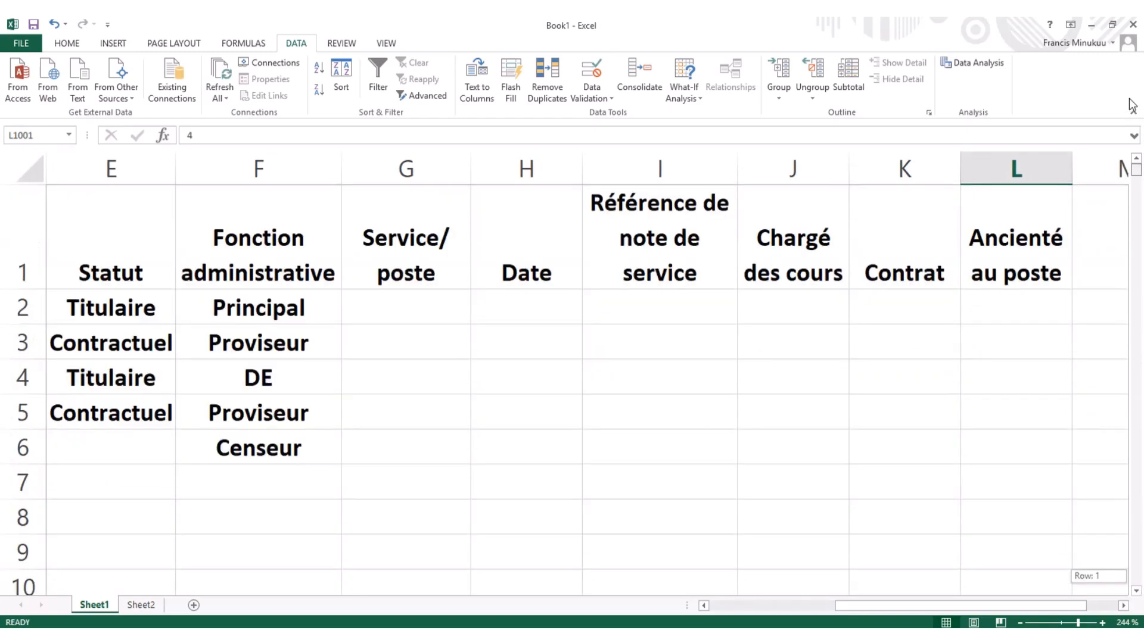
pyautogui.click(1024, 299)
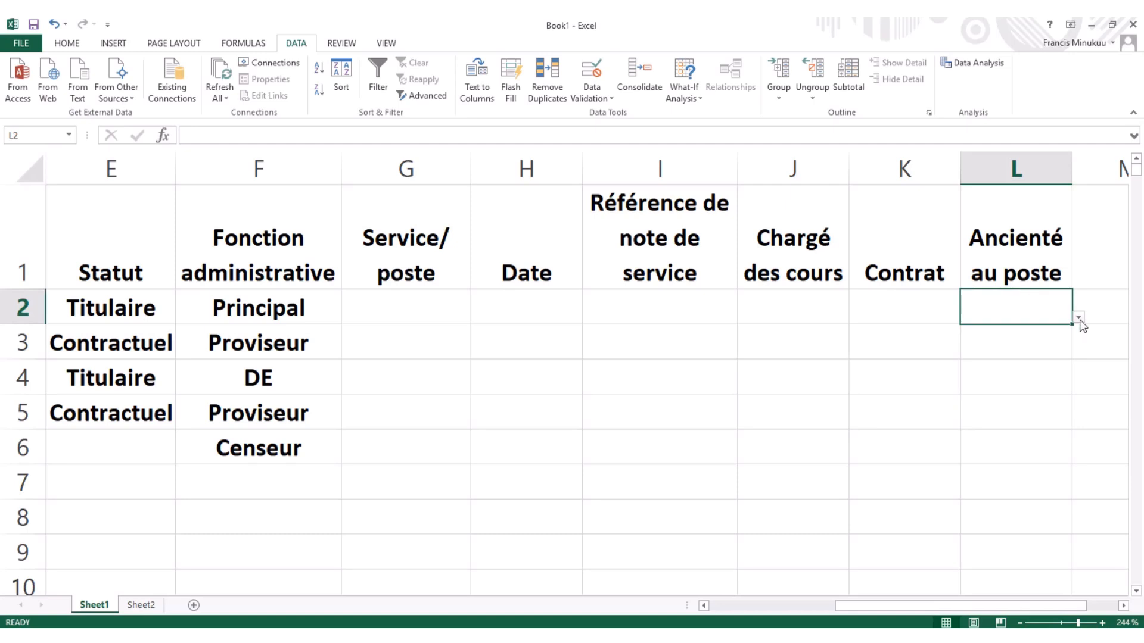
pyautogui.click(1079, 317)
pyautogui.click(982, 379)
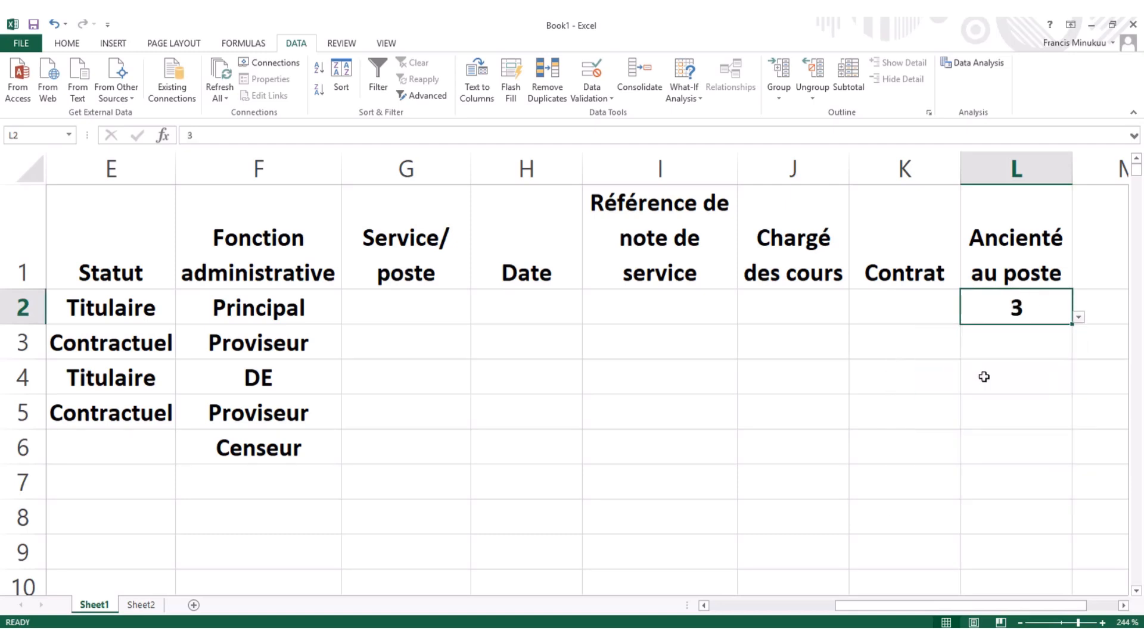
# Choose 10 from the Ancienté au poste drop-down list in cell L3.
pyautogui.click(1043, 350)
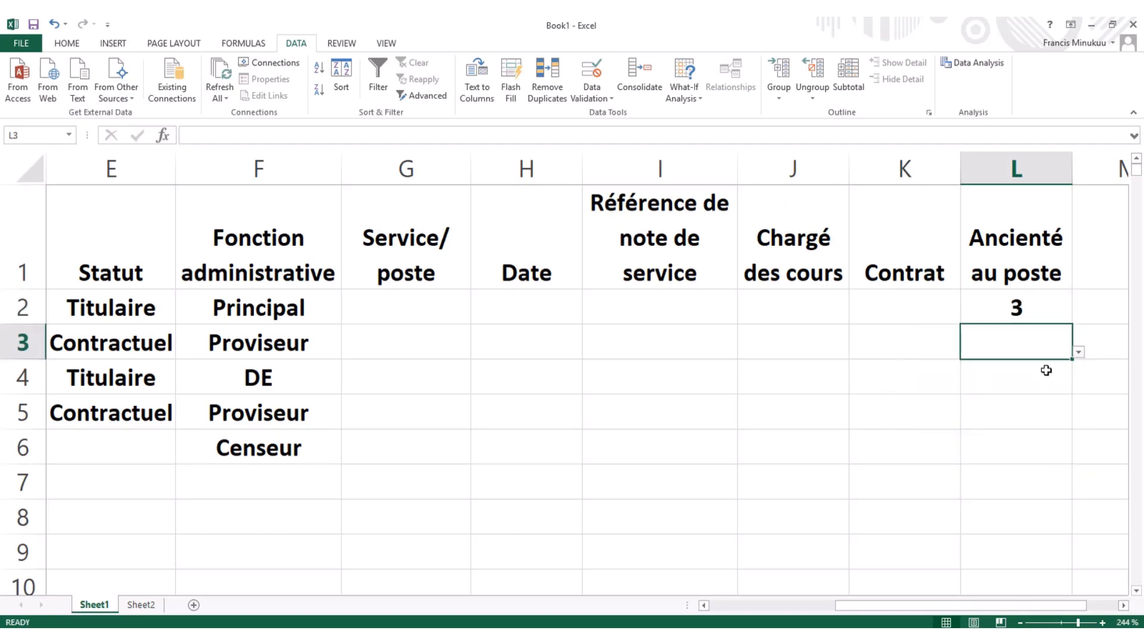
pyautogui.click(1079, 353)
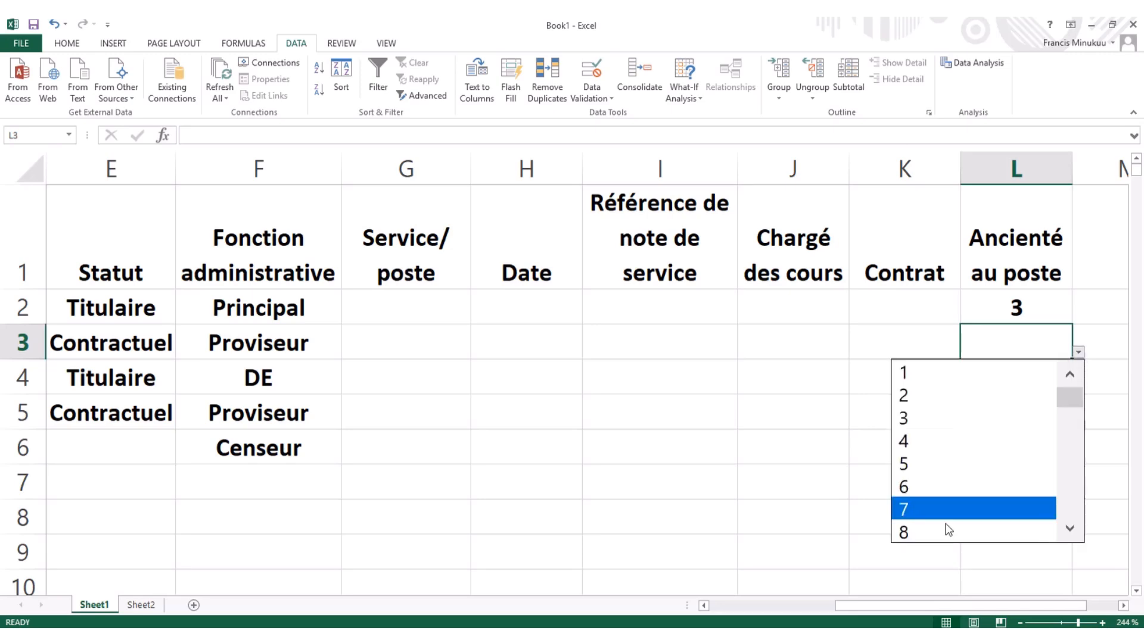
pyautogui.click(1076, 526)
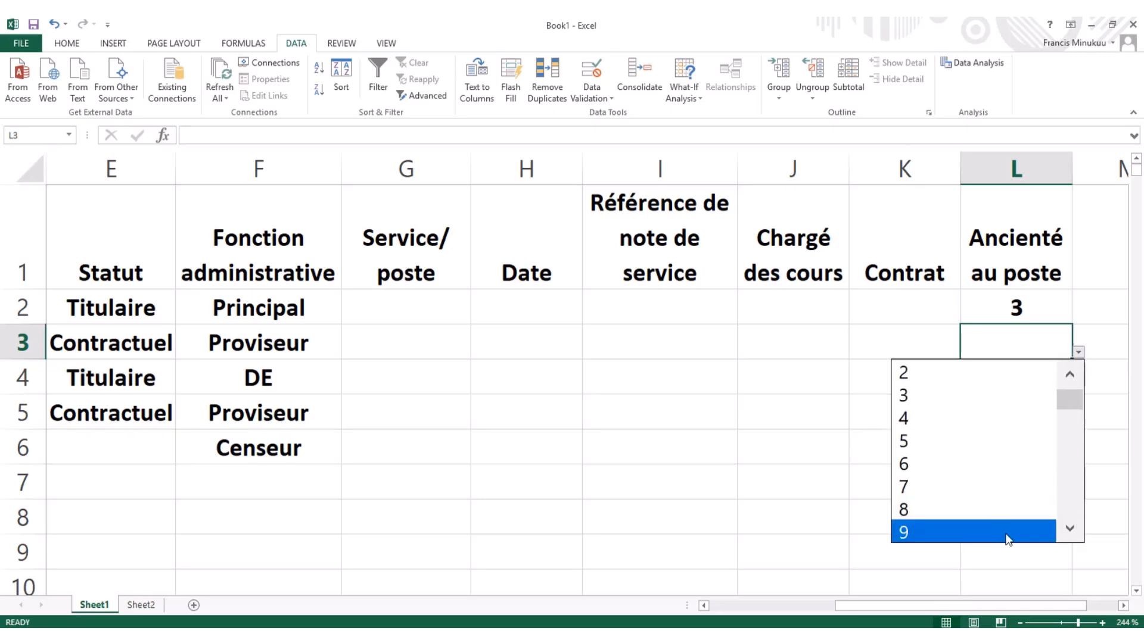
pyautogui.click(1071, 529)
pyautogui.click(1071, 529)
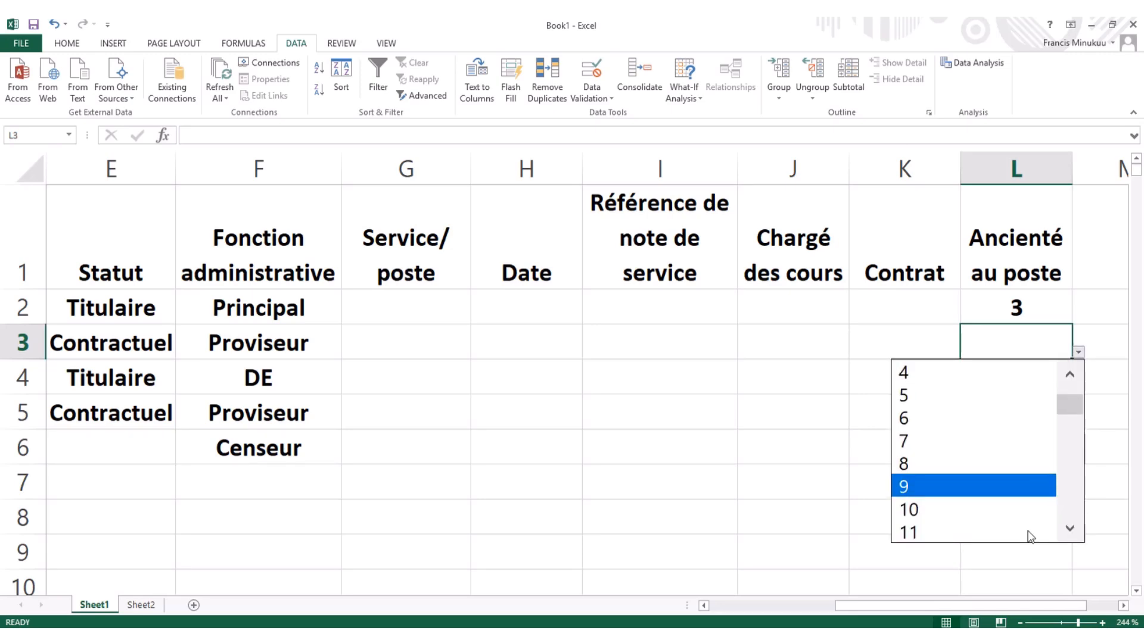
pyautogui.click(984, 510)
pyautogui.click(832, 447)
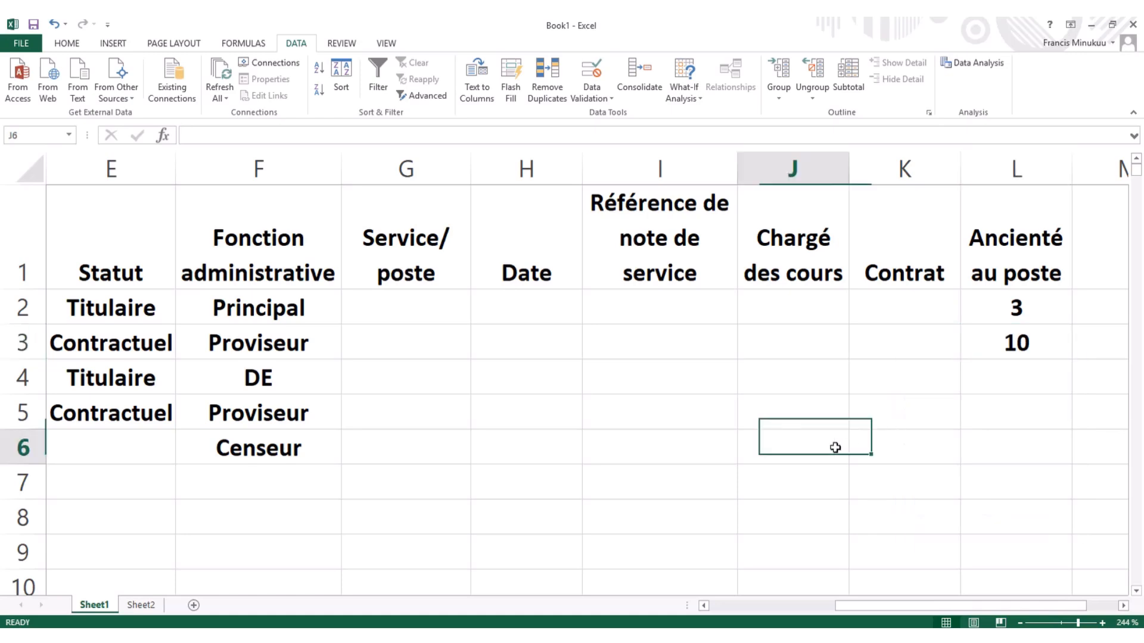
# Check the Word list for the next field, enter the column header Spécialité in cell M1 of the Excel sheet, and return to the Word list.
pyautogui.click(615, 636)
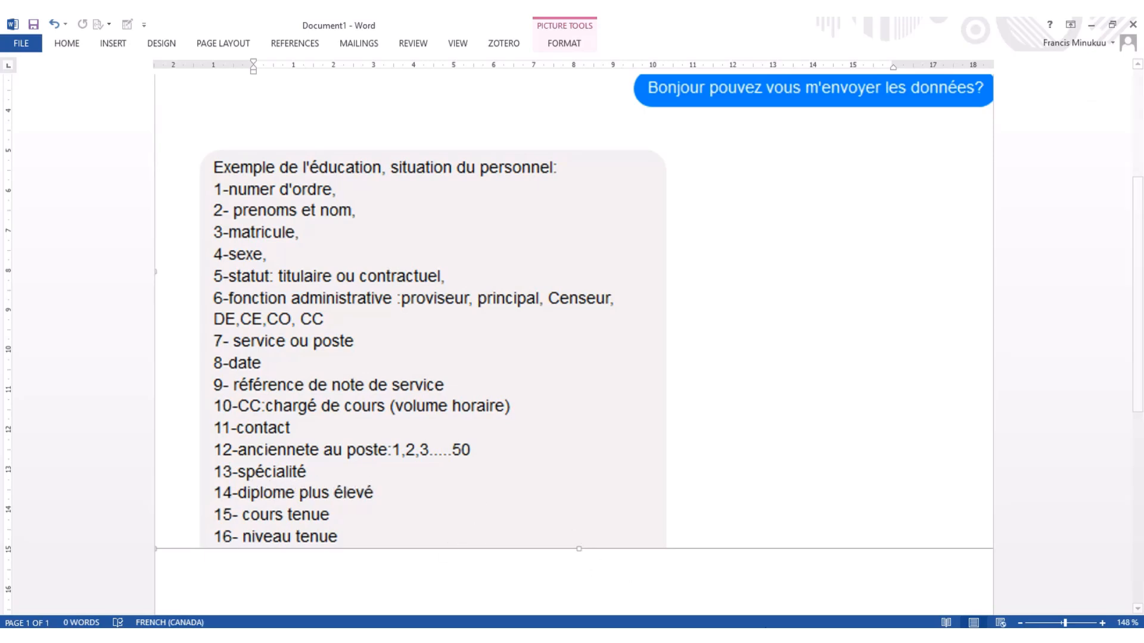
pyautogui.hotkey('alt', 'Tab')
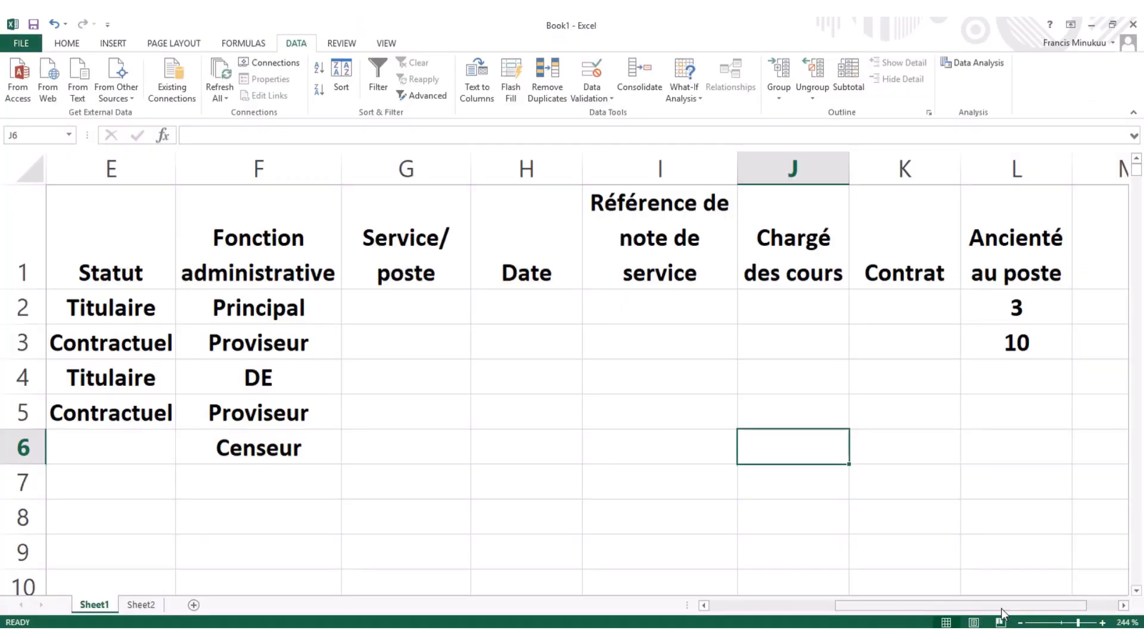
pyautogui.moveTo(1000, 607); pyautogui.dragTo(1097, 609)
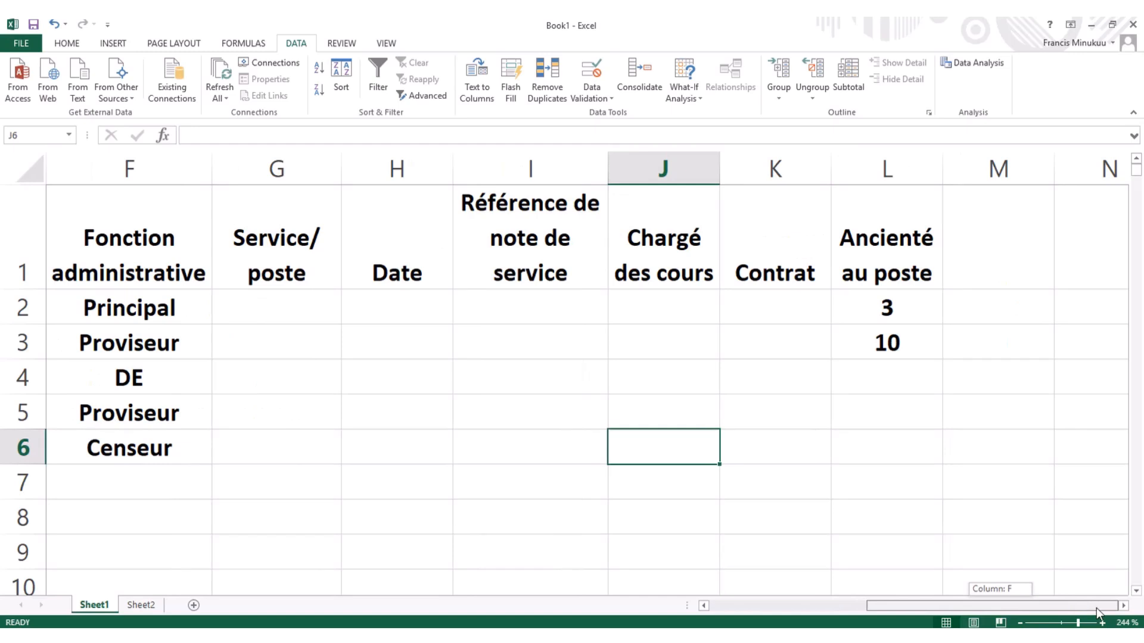
pyautogui.click(1001, 271)
pyautogui.write('Sp')
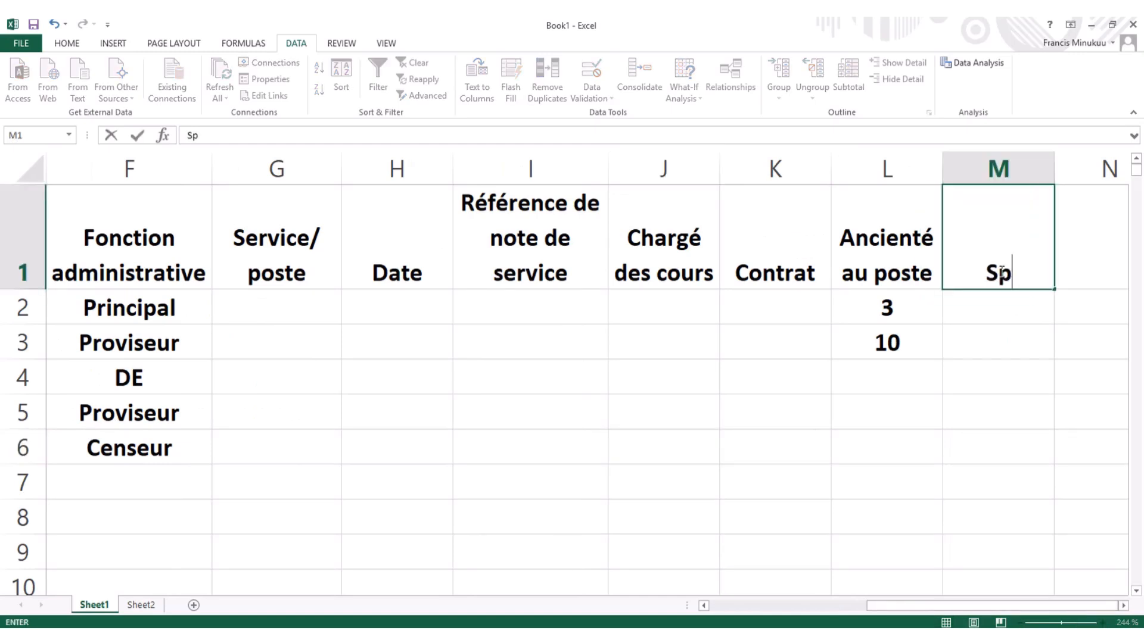
pyautogui.write('é')
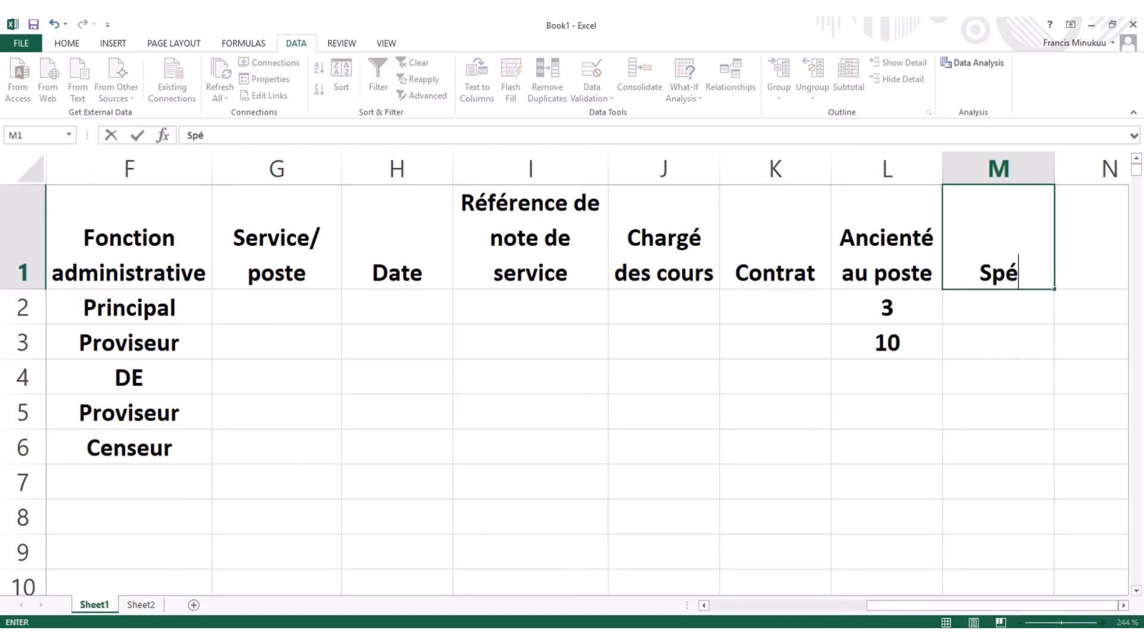
pyautogui.write('ciali')
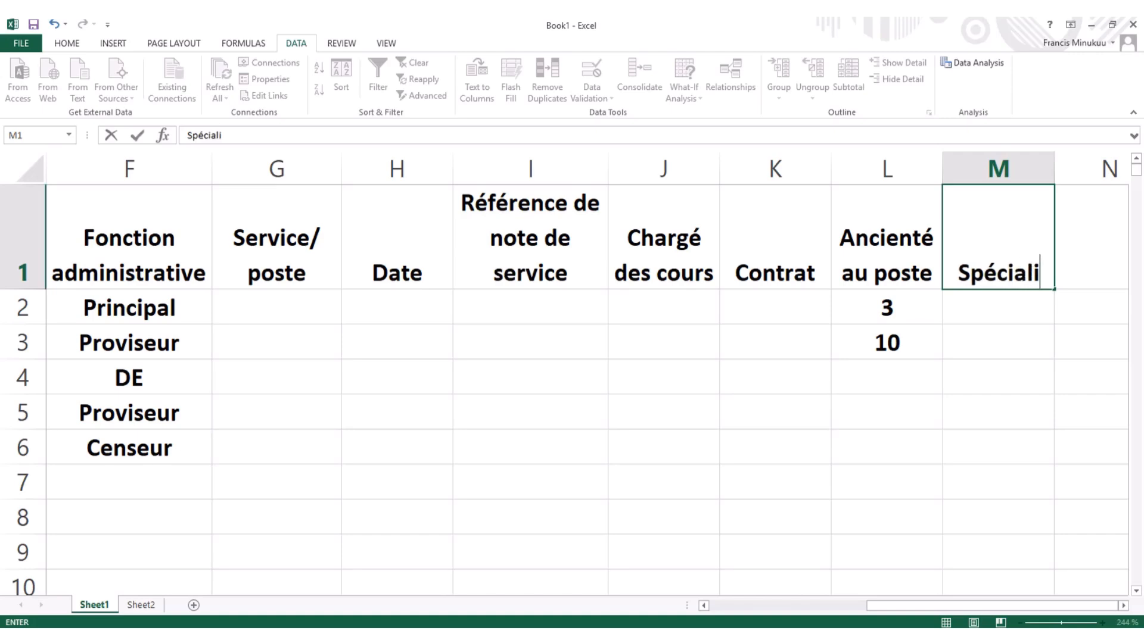
pyautogui.write('té')
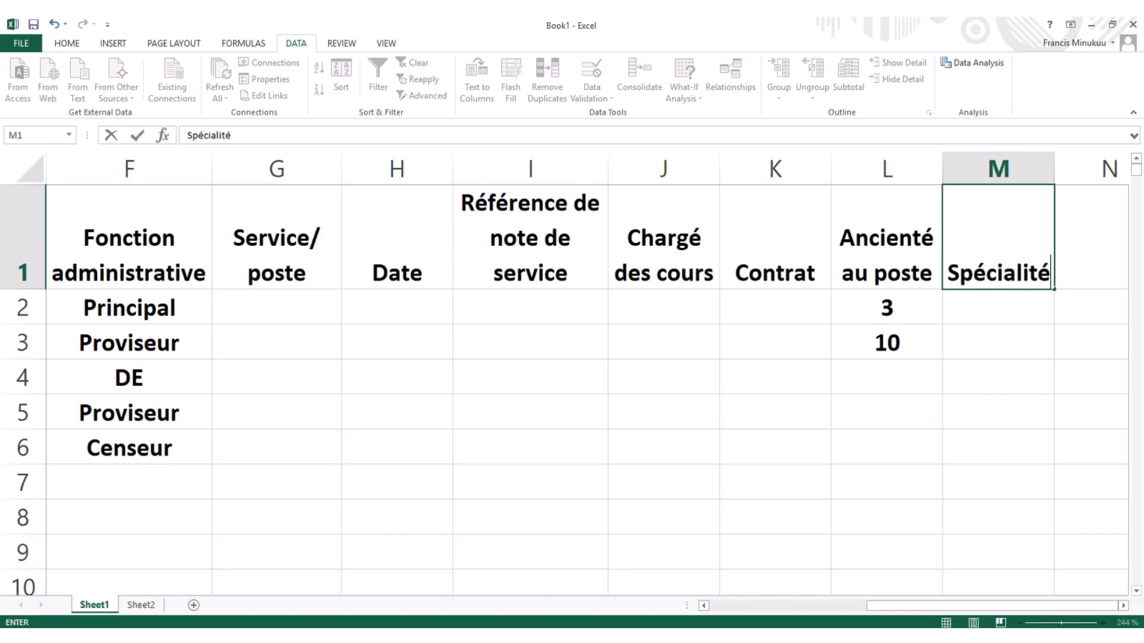
pyautogui.hotkey('alt', 'Tab')
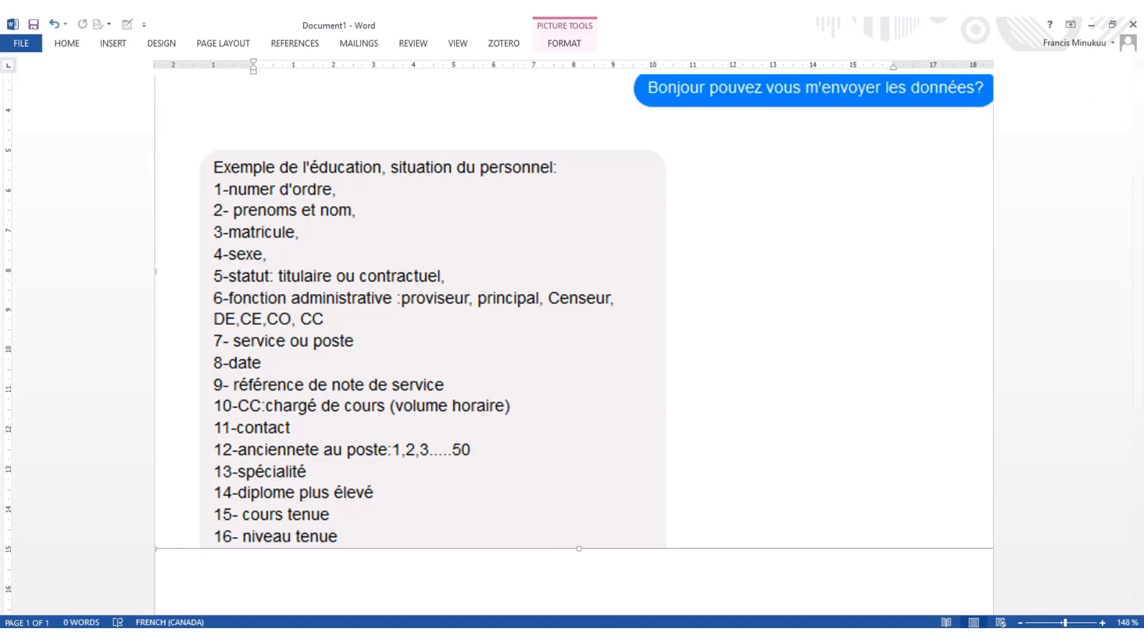
# Switch to Excel, enter the column header Diplome plus élévé in cell N1 using the French keyboard layout, and widen column N slightly.
pyautogui.hotkey('alt', 'Tab')
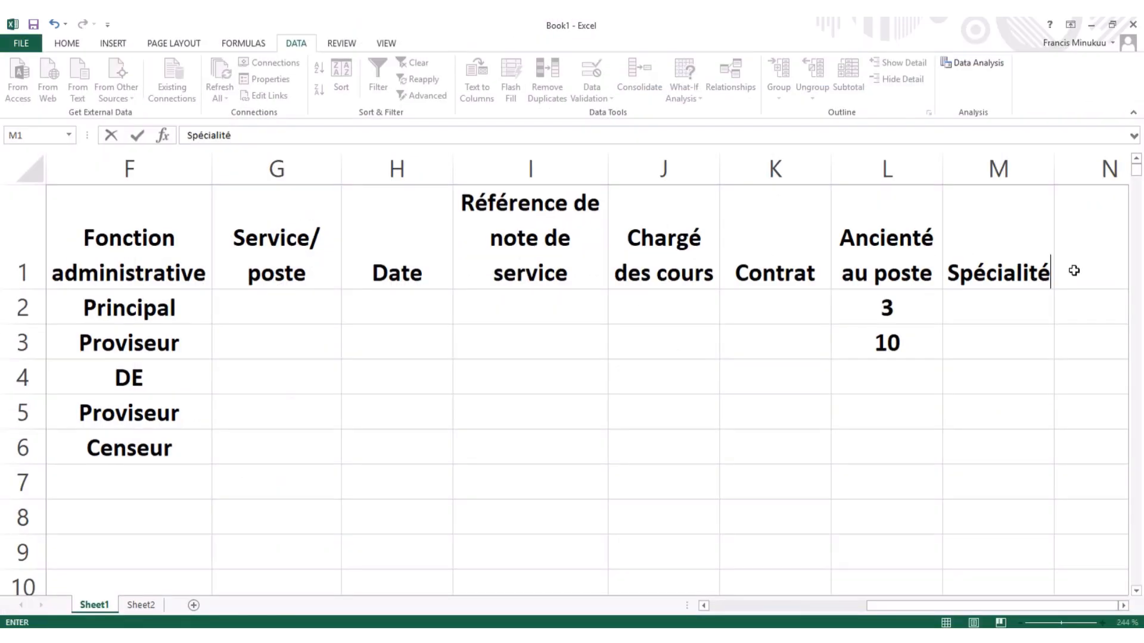
pyautogui.click(1073, 271)
pyautogui.write('Diplo')
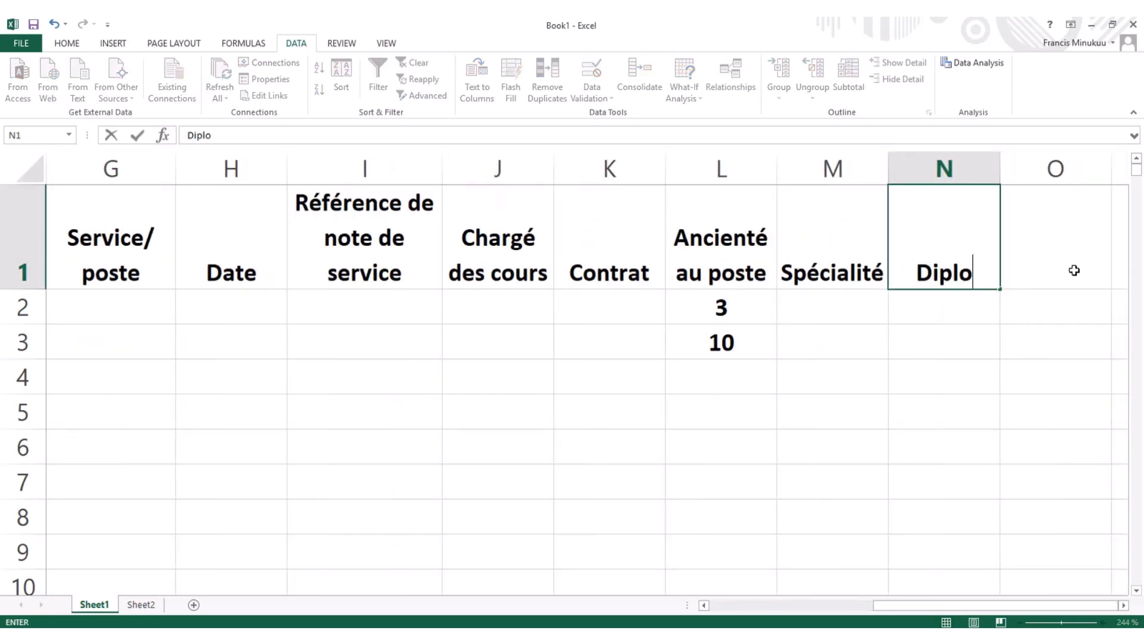
pyautogui.press('super+space')
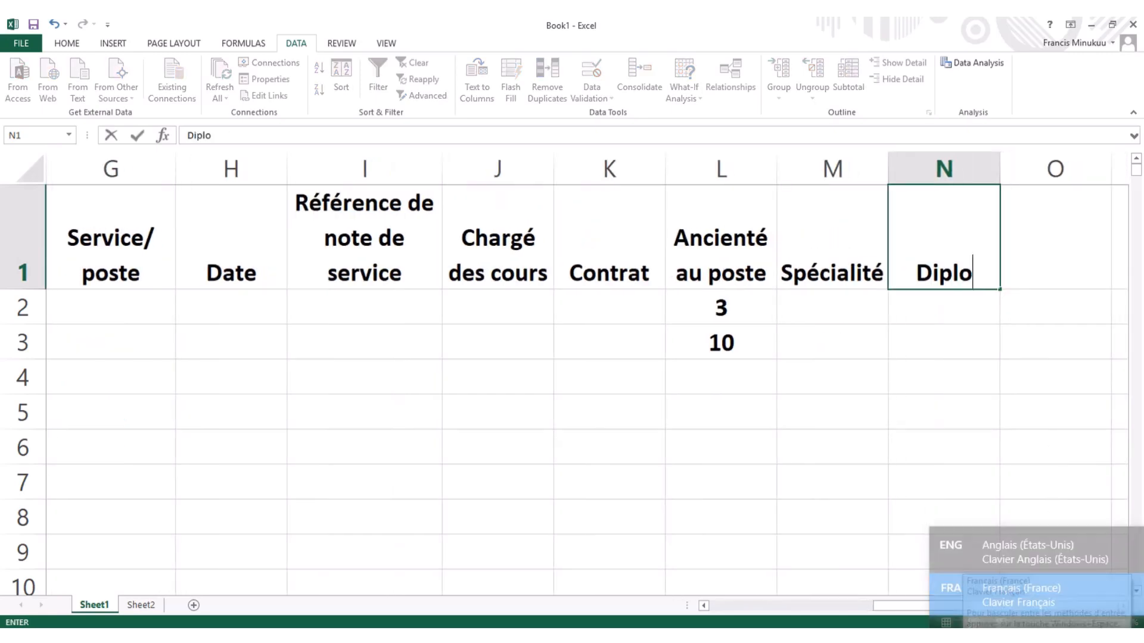
pyautogui.write('m')
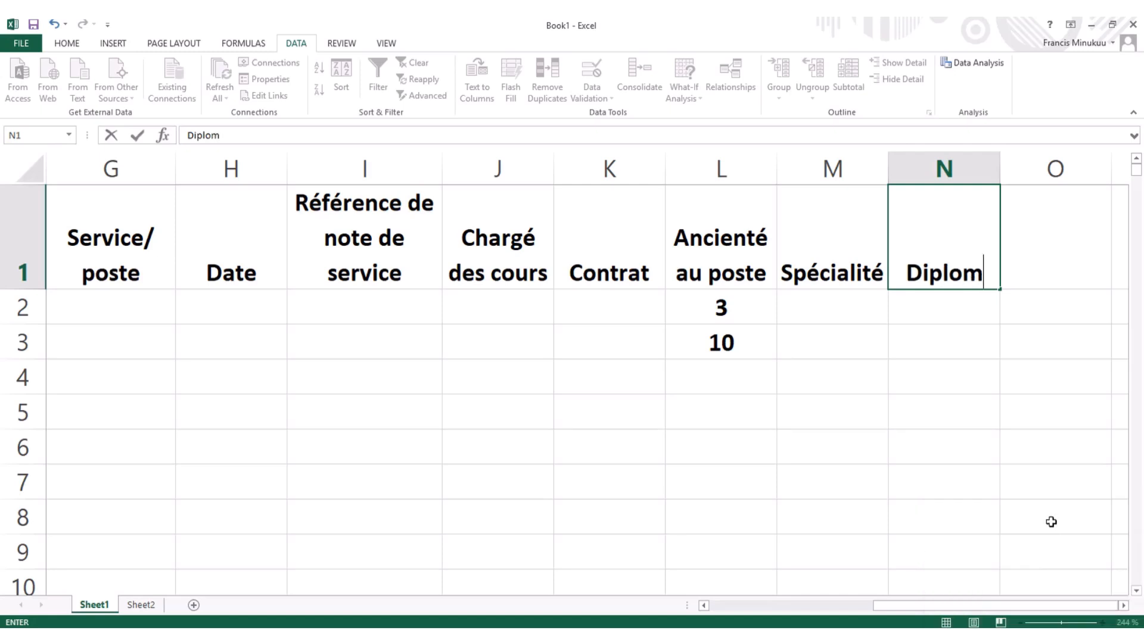
pyautogui.write('e plus')
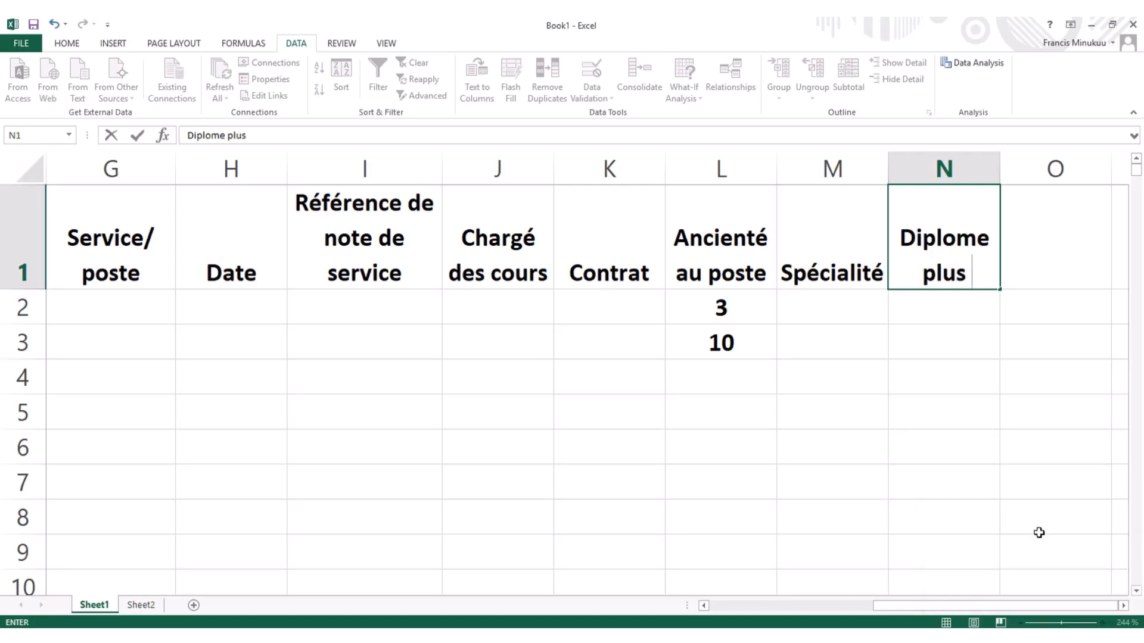
pyautogui.click(1042, 636)
pyautogui.click(1041, 556)
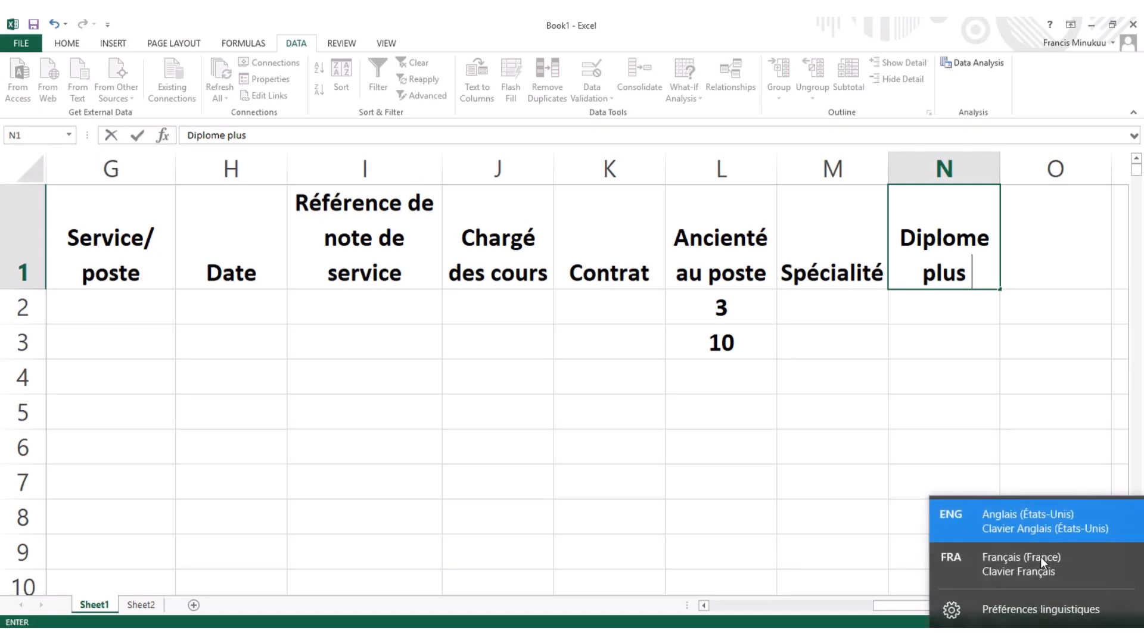
pyautogui.write('él')
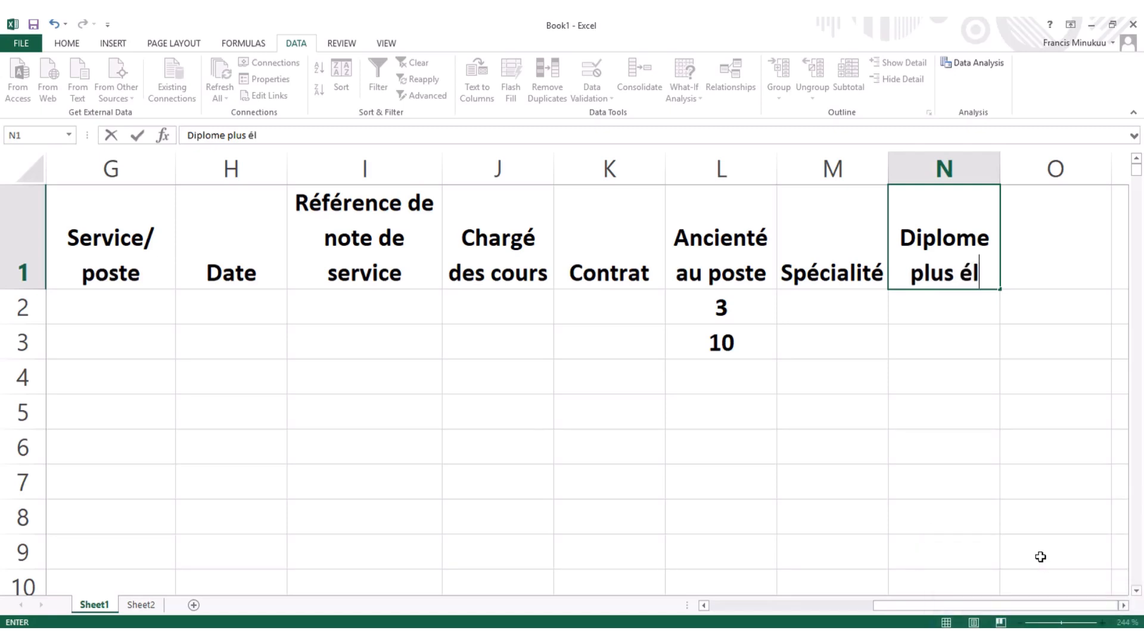
pyautogui.write('évé')
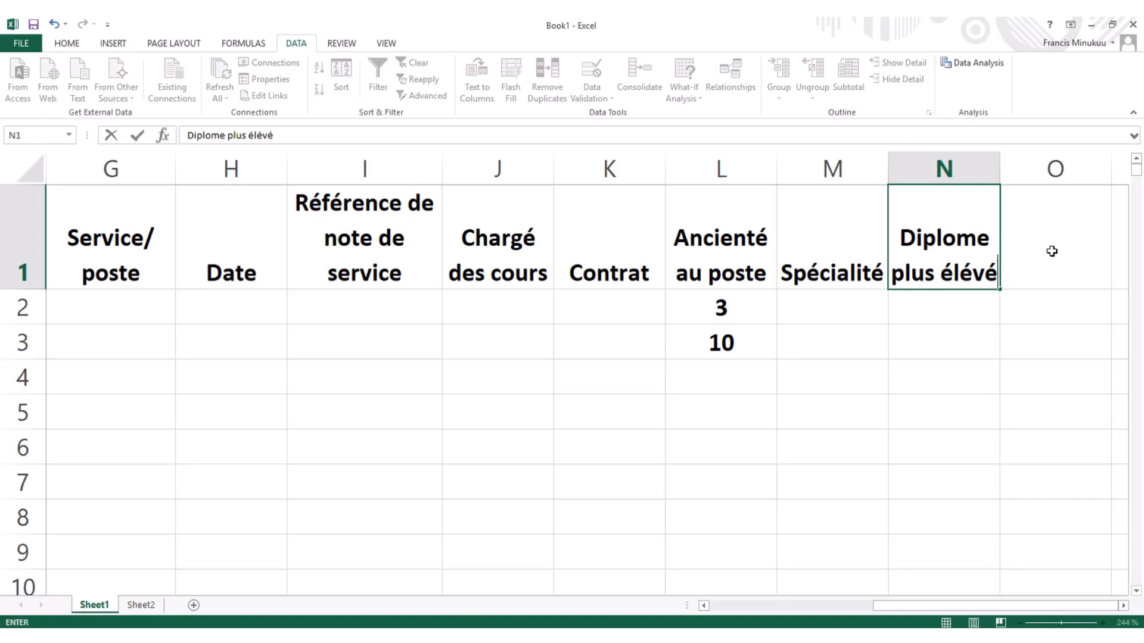
pyautogui.click(966, 316)
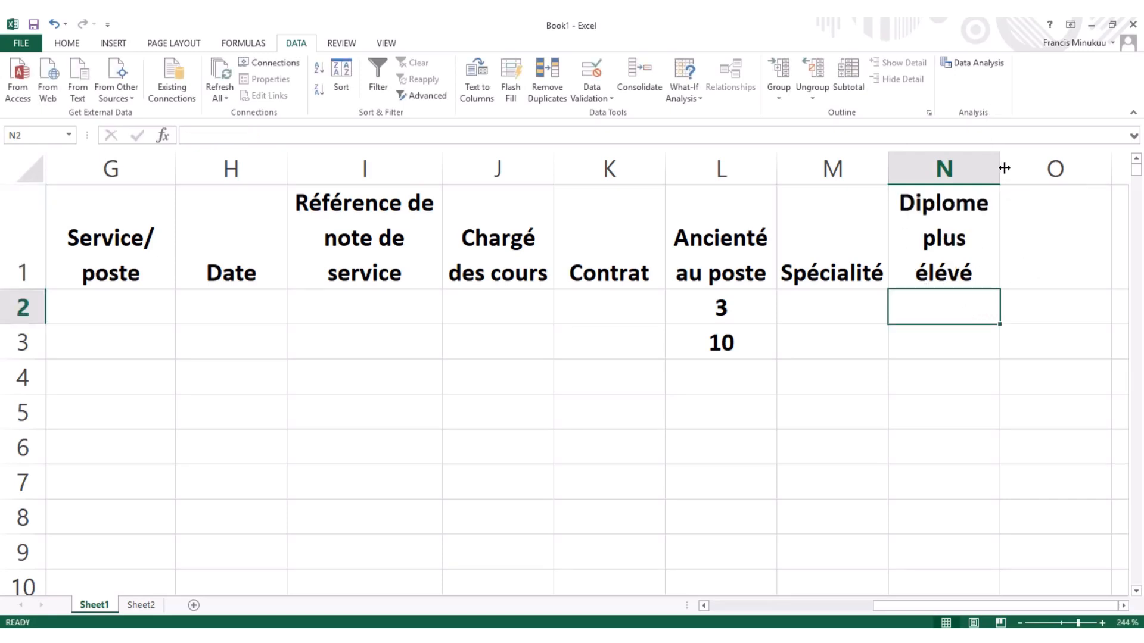
pyautogui.moveTo(1002, 167); pyautogui.dragTo(1013, 166)
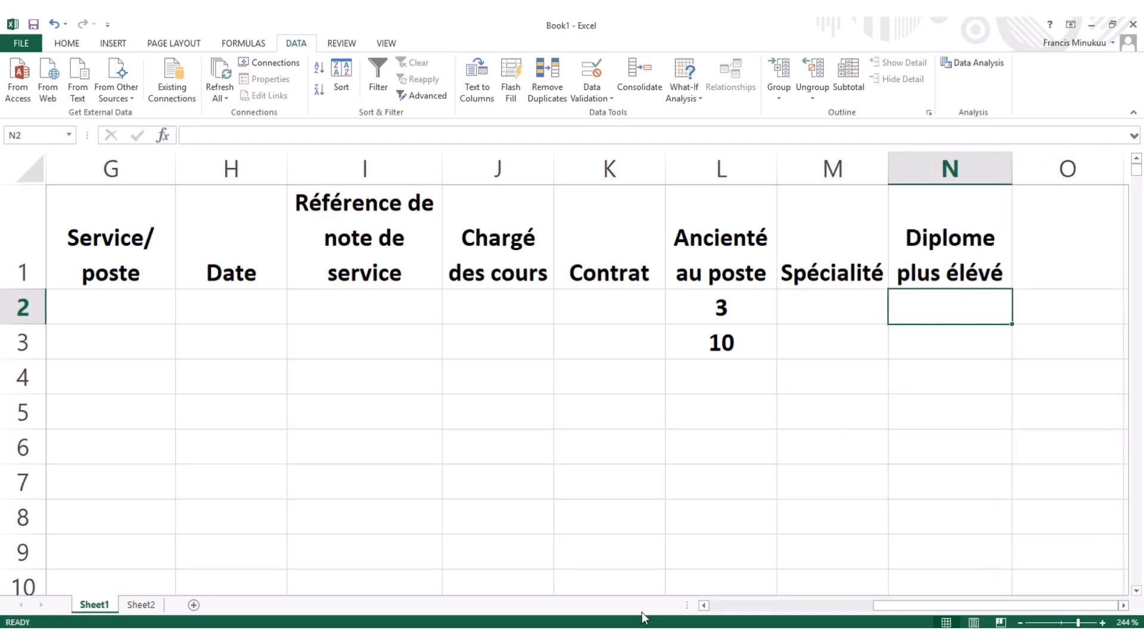
# Enter the list values Oui in cell A15 and Non in cell A16 of Sheet2.
pyautogui.moveTo(614, 637)
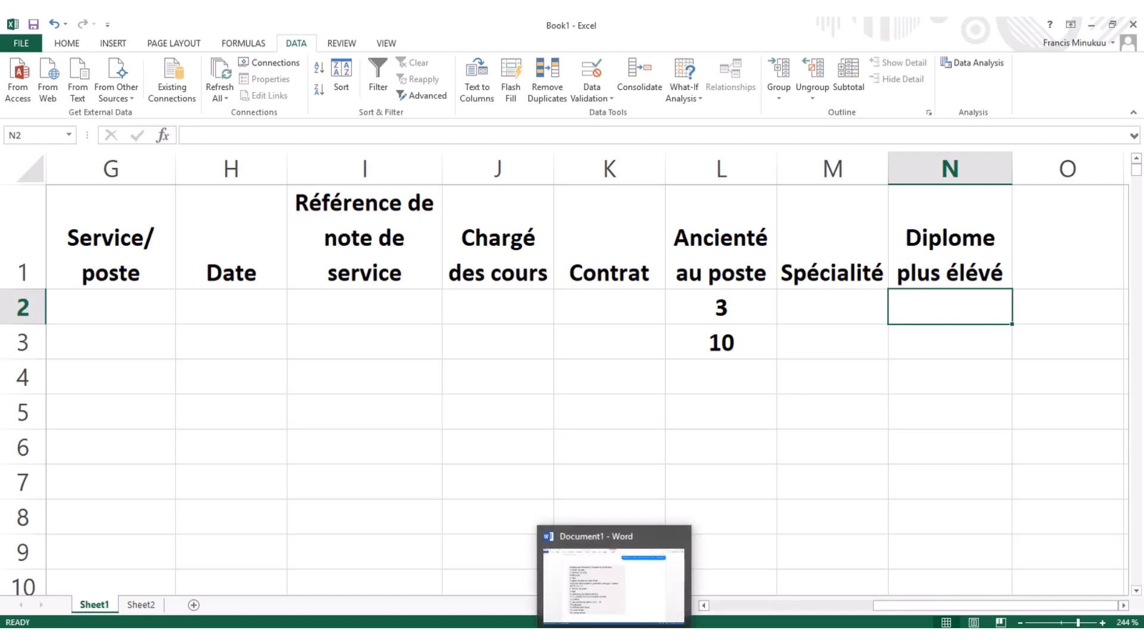
pyautogui.click(146, 605)
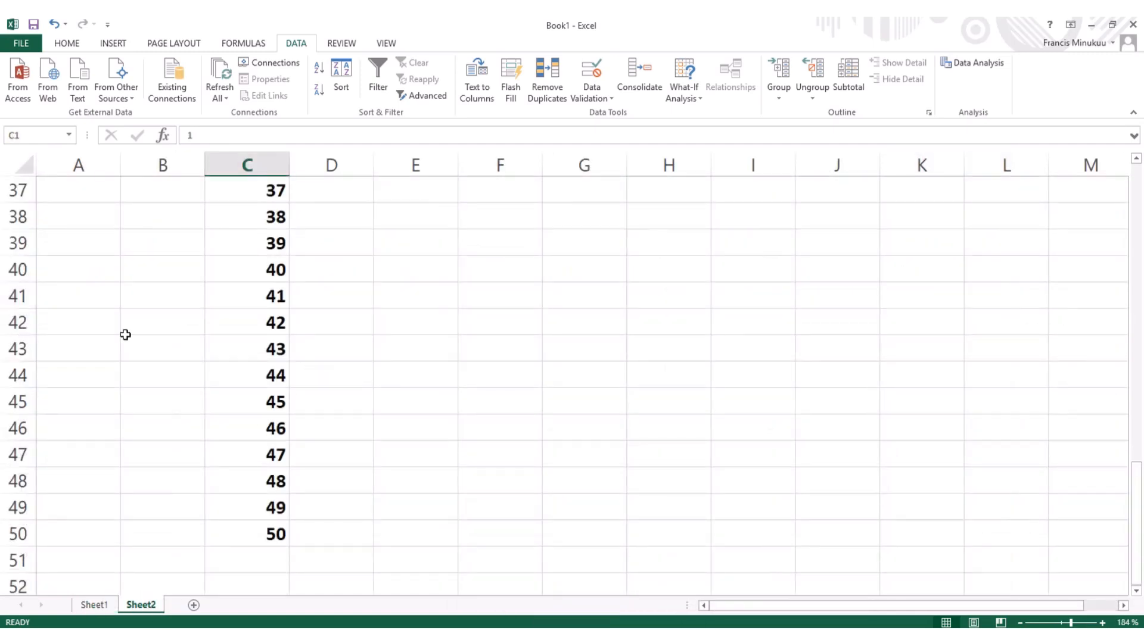
pyautogui.scroll(9, 125, 335)
pyautogui.click(73, 302)
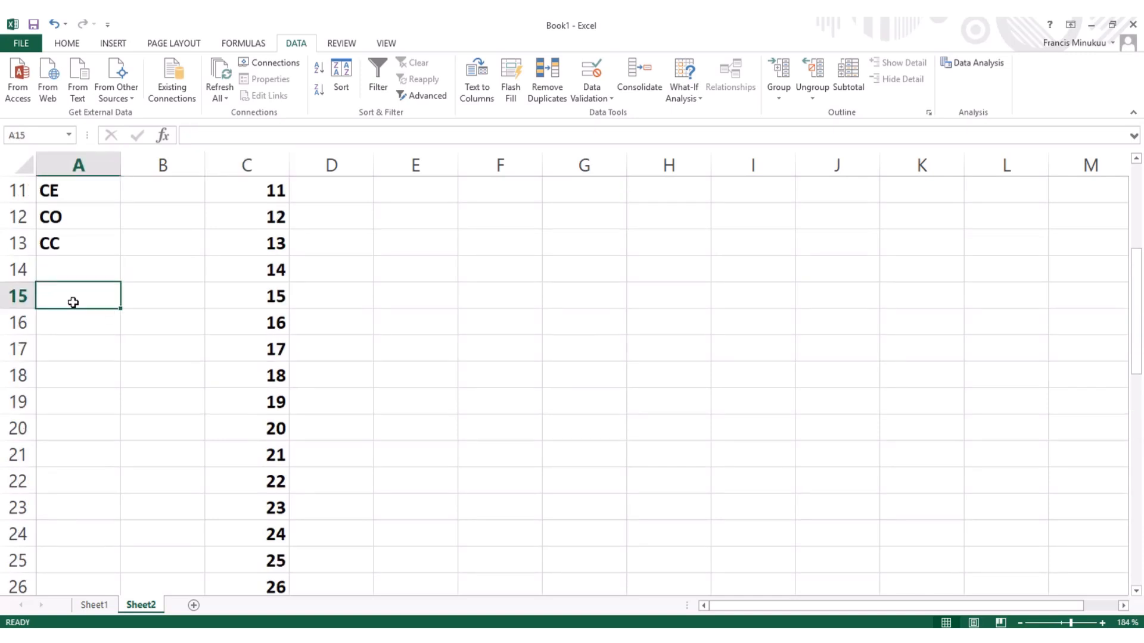
pyautogui.write('Oui')
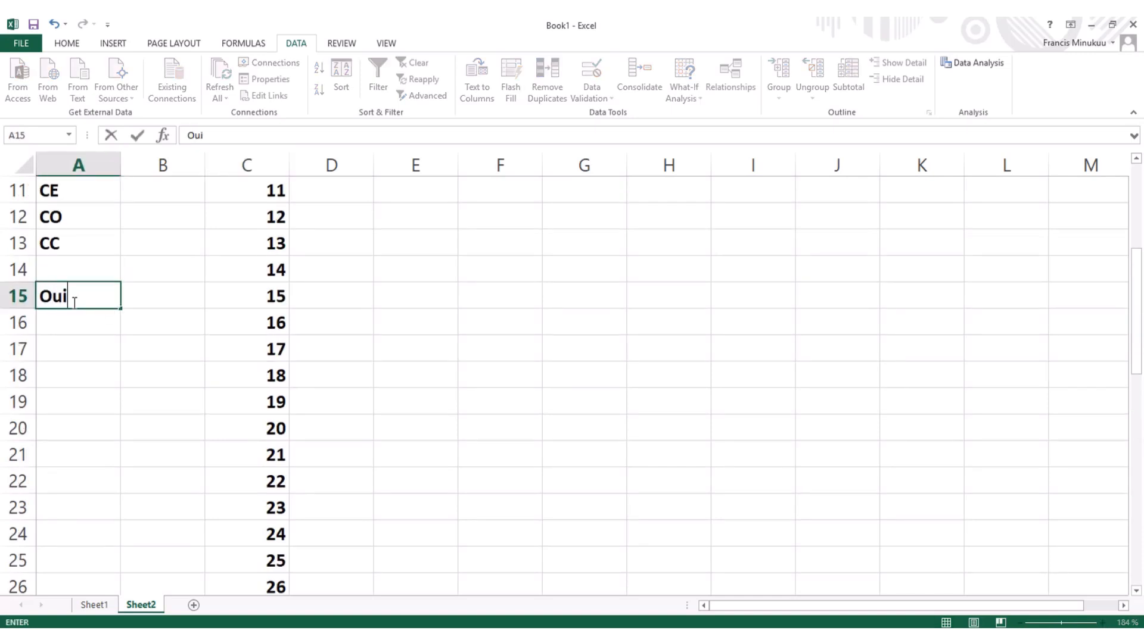
pyautogui.click(71, 321)
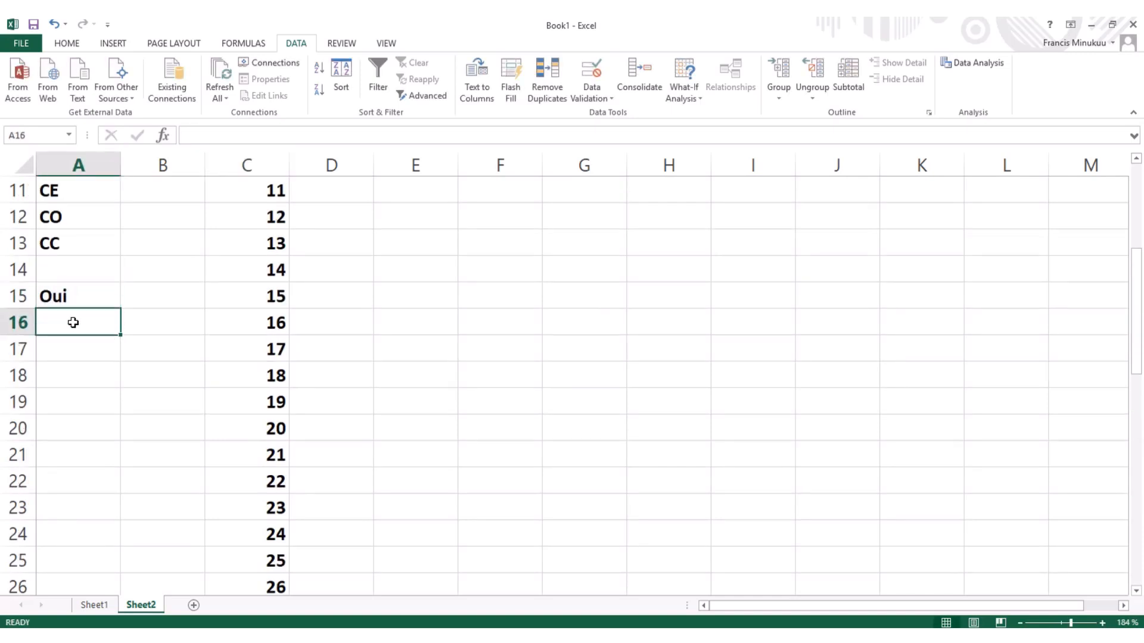
pyautogui.write('Non')
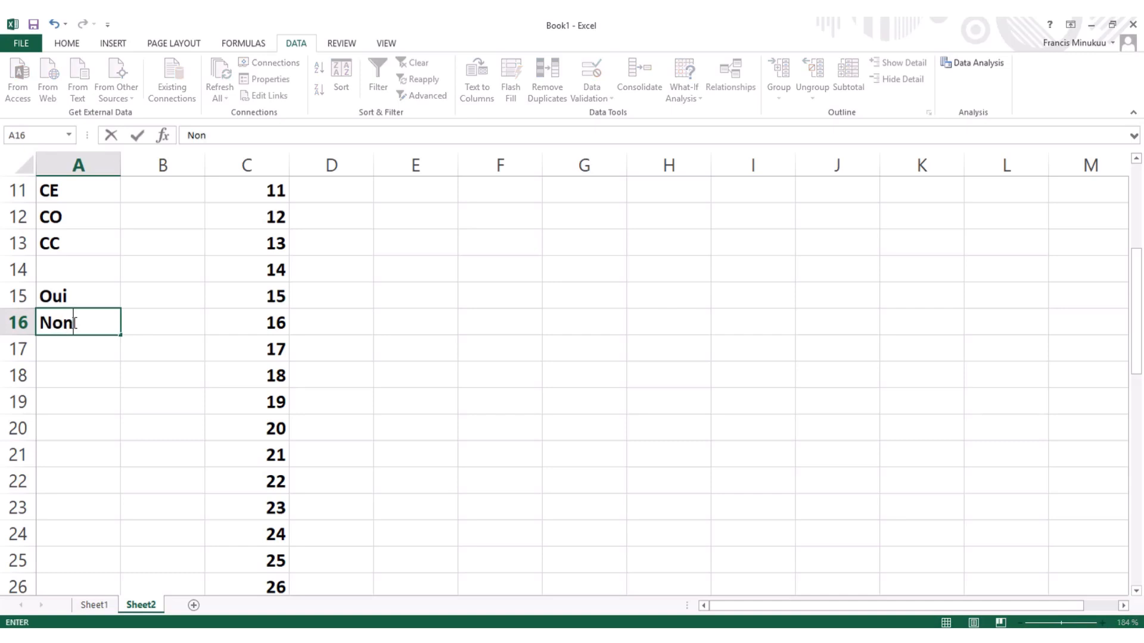
# Add a list data validation to cell N2 of Sheet1 with the source =Sheet2!$A$15:$A$16.
pyautogui.click(93, 605)
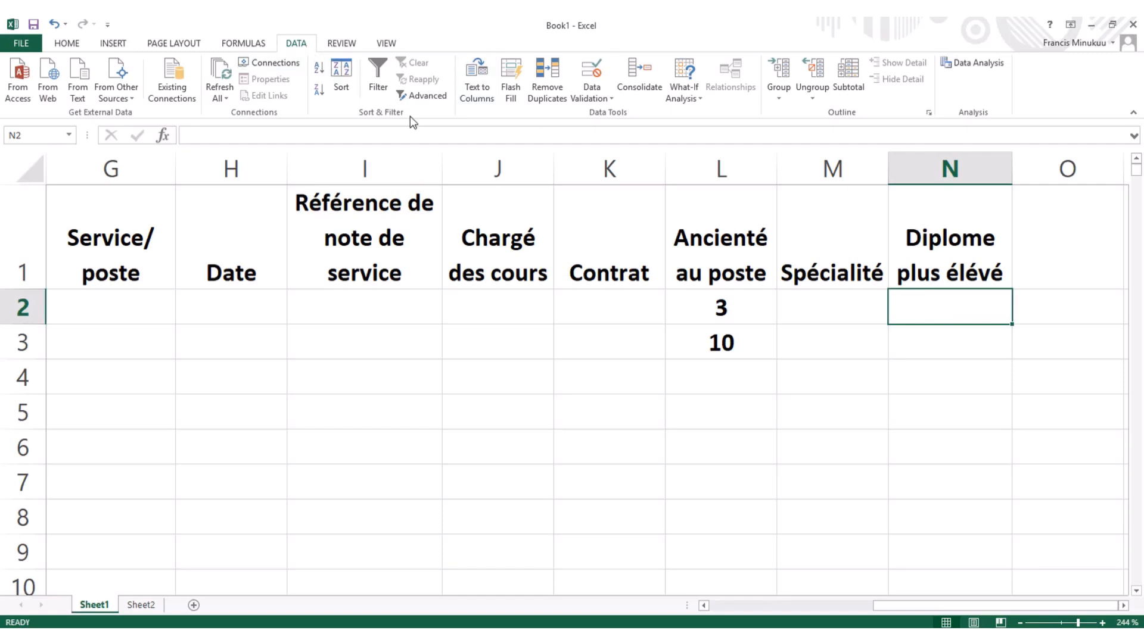
pyautogui.click(589, 76)
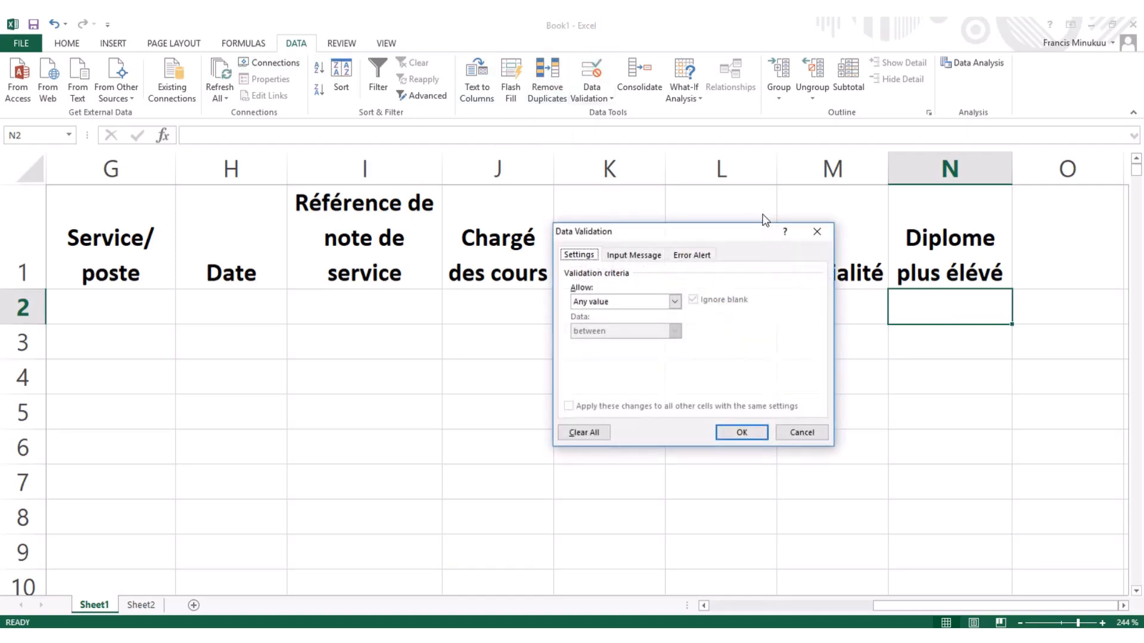
pyautogui.click(674, 301)
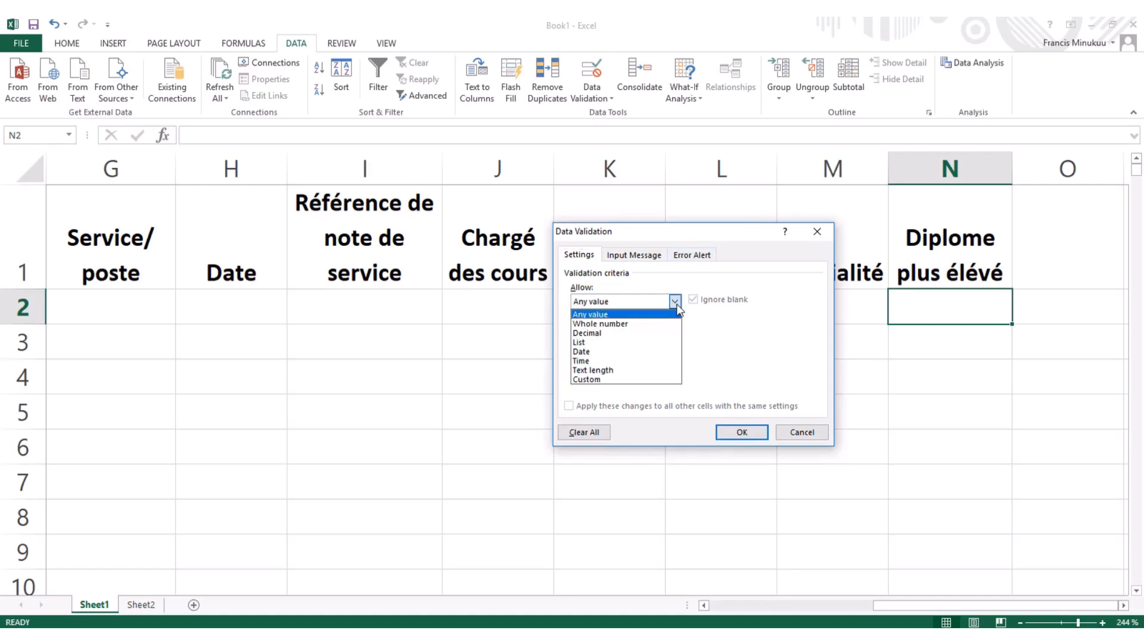
pyautogui.click(649, 345)
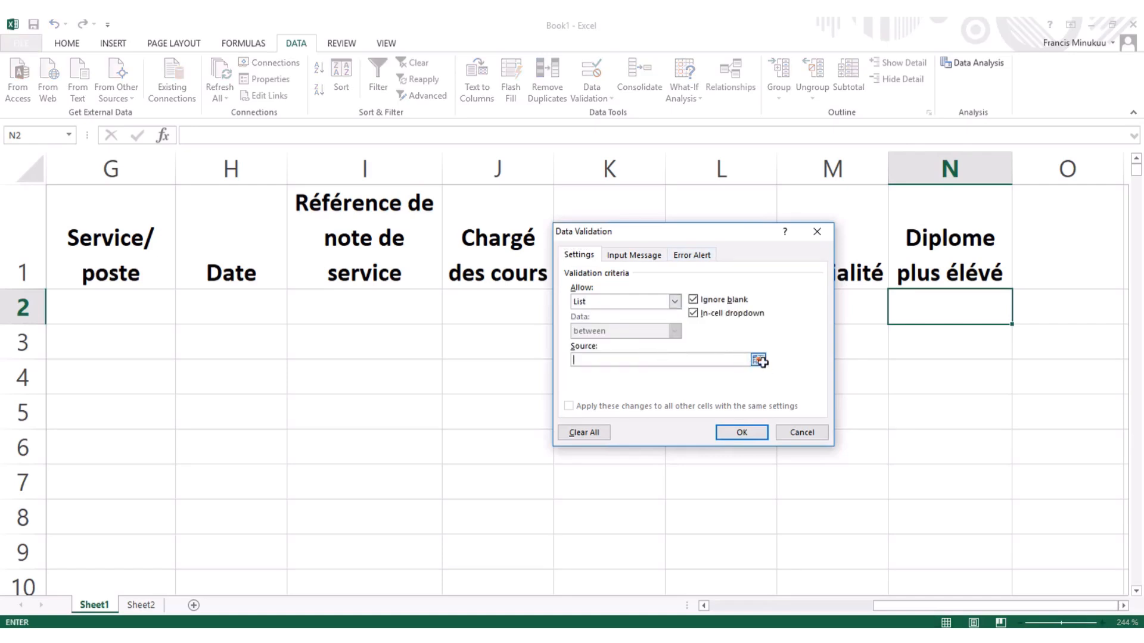
pyautogui.click(762, 359)
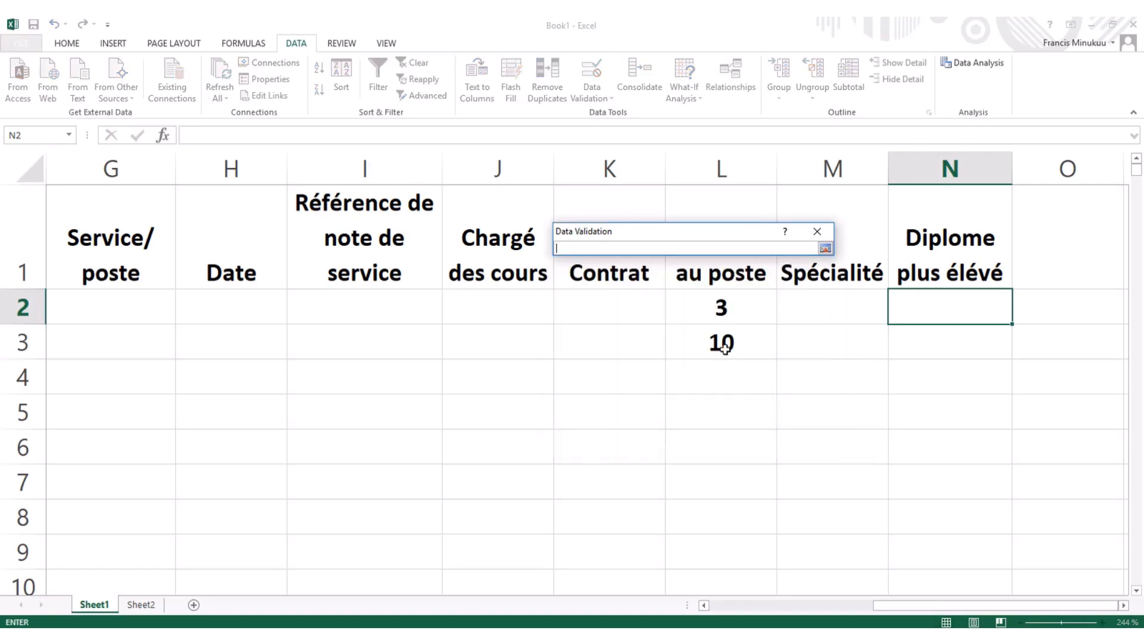
pyautogui.click(142, 607)
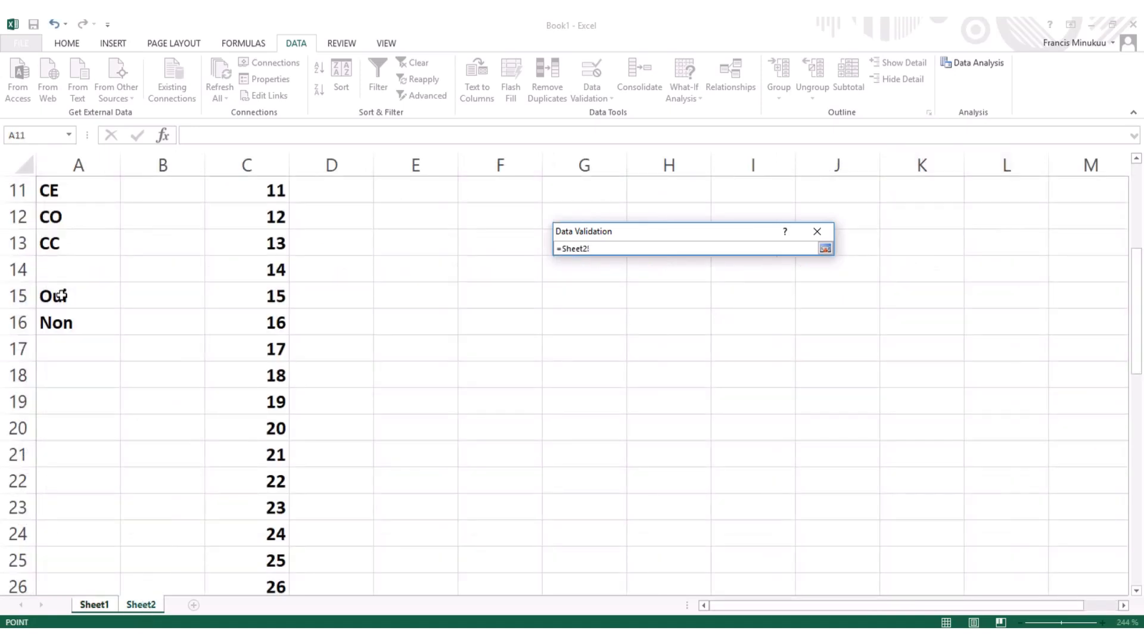
pyautogui.moveTo(59, 295); pyautogui.dragTo(54, 323)
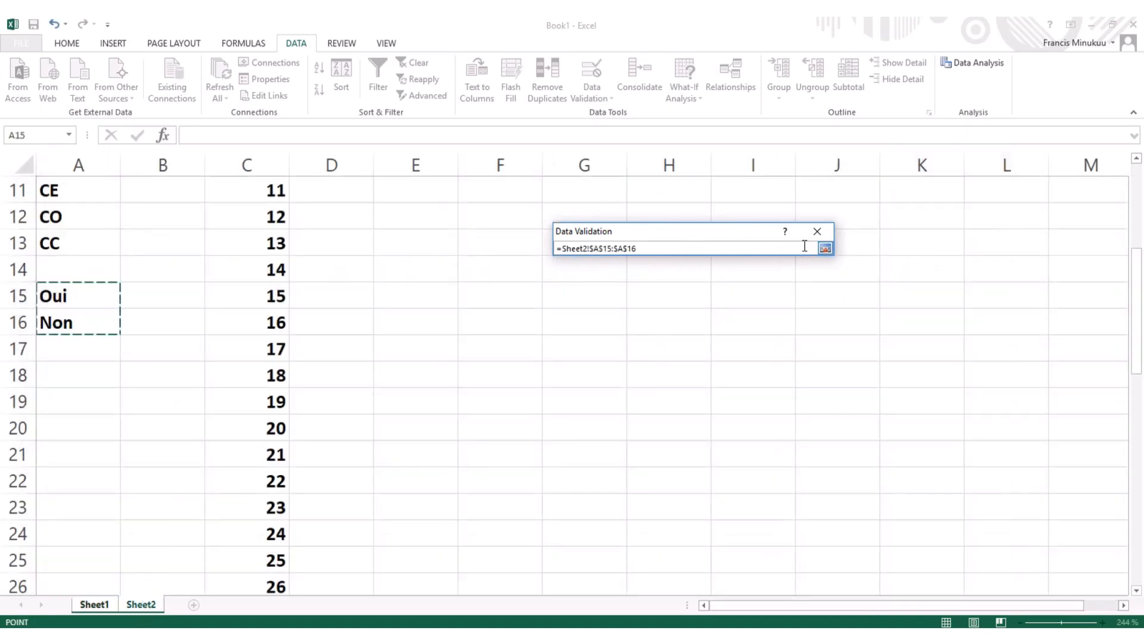
pyautogui.click(825, 249)
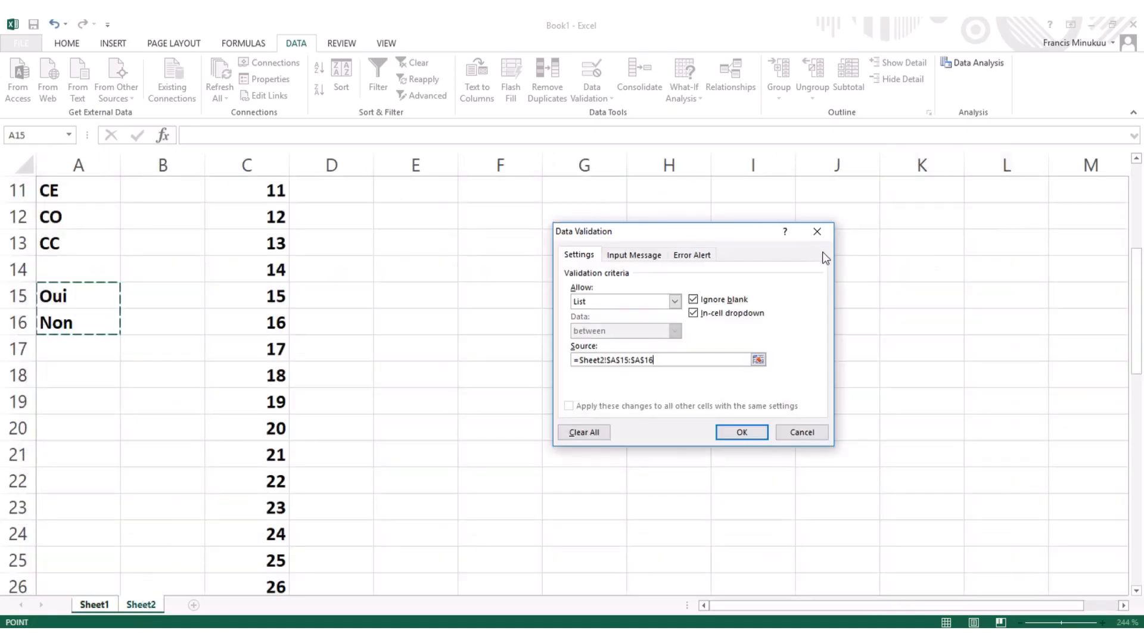
pyautogui.click(742, 433)
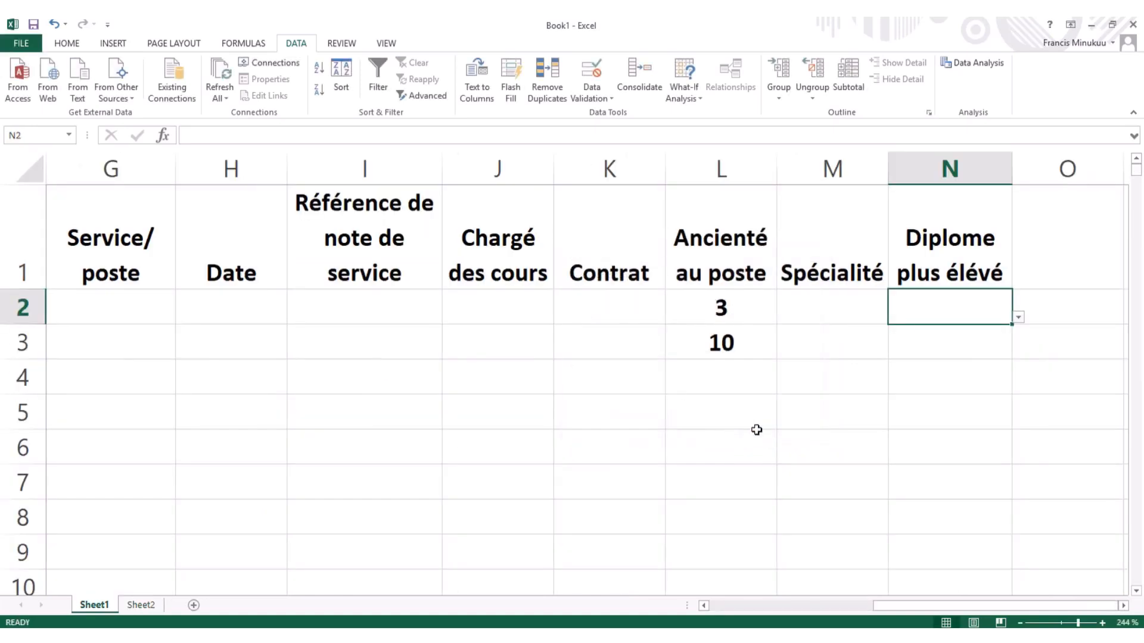
# Test the drop-down list in cell N2 by choosing Oui, and clear the cell again.
pyautogui.click(1018, 317)
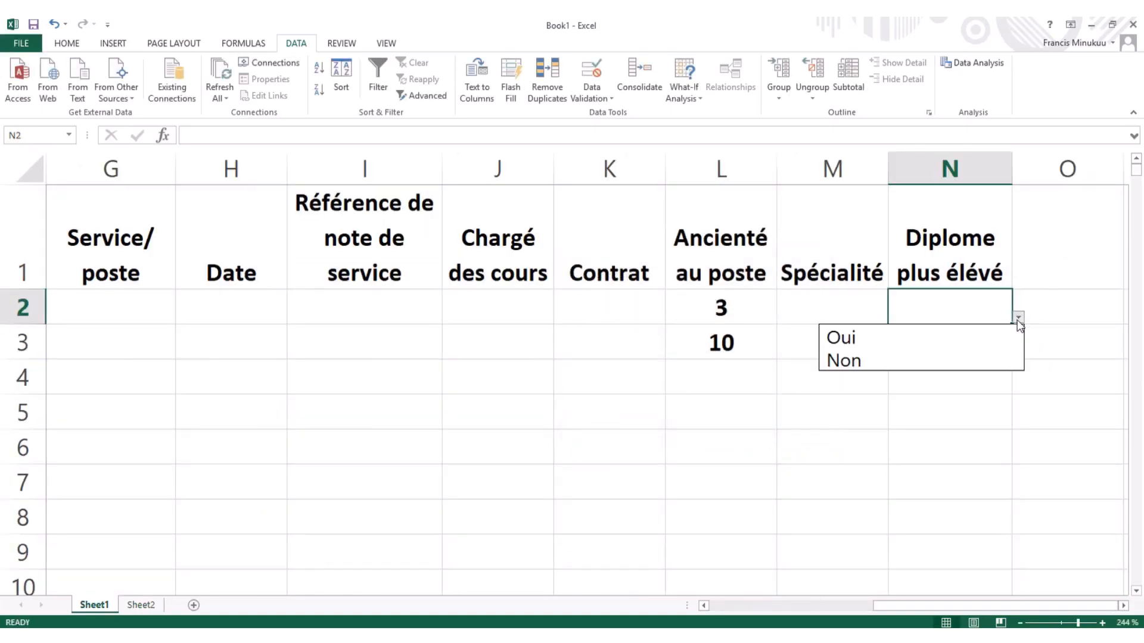
pyautogui.click(926, 338)
pyautogui.click(983, 335)
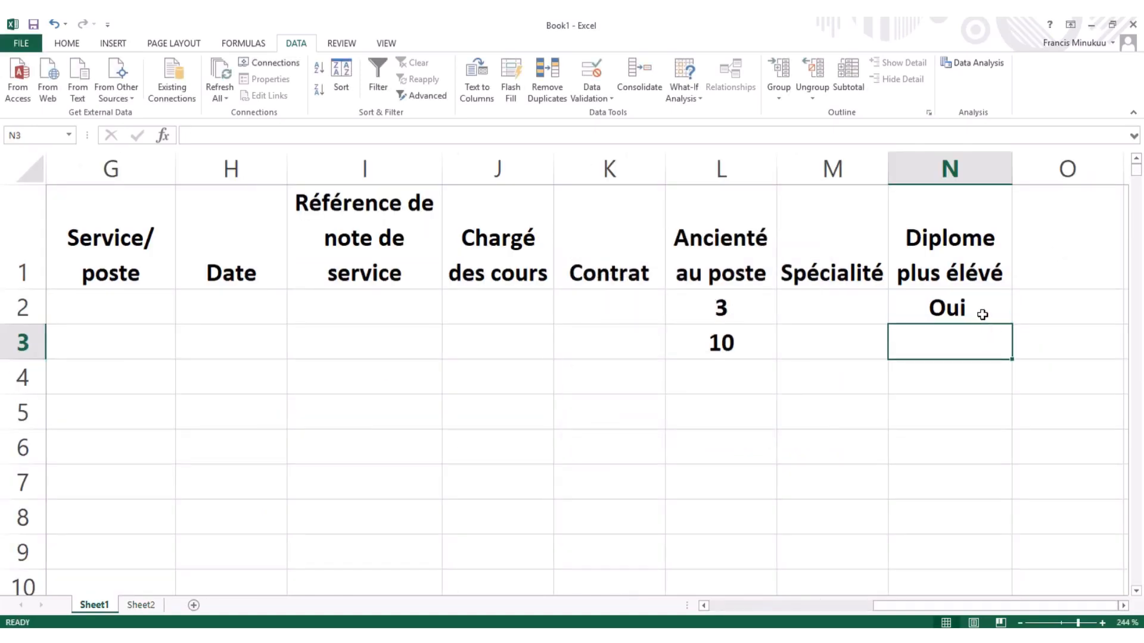
pyautogui.click(982, 315)
pyautogui.press('Delete')
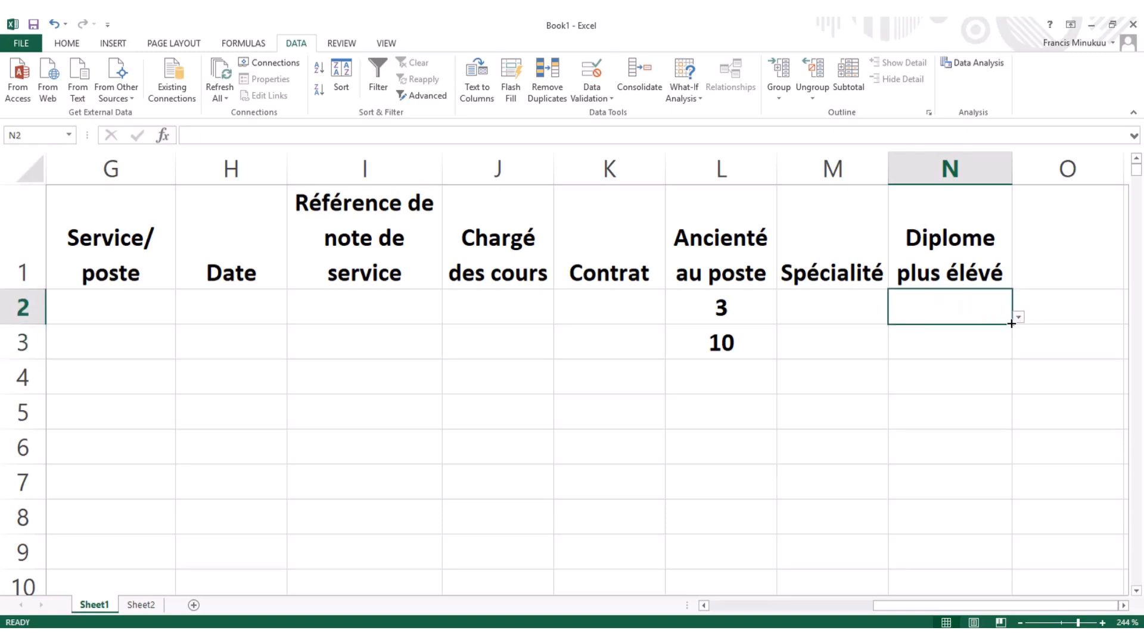
# Copy the drop-down from N2 down the Diplome plus élévé column to N1001 and return to the start of the table.
pyautogui.moveTo(1011, 323); pyautogui.dragTo(1006, 532)
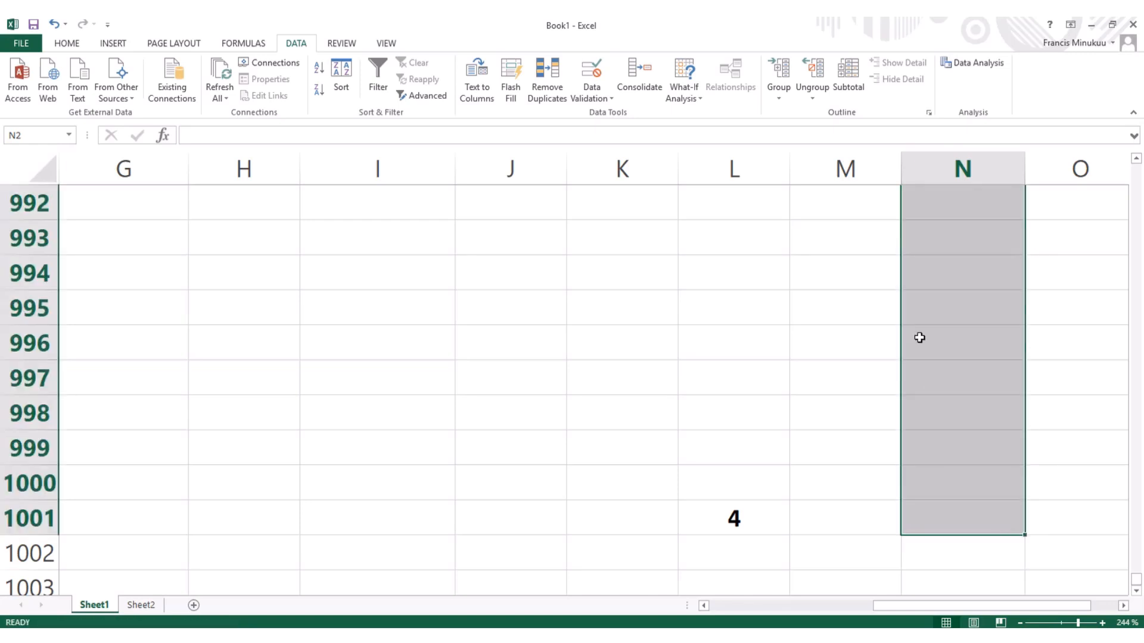
pyautogui.scroll(20, 919, 338)
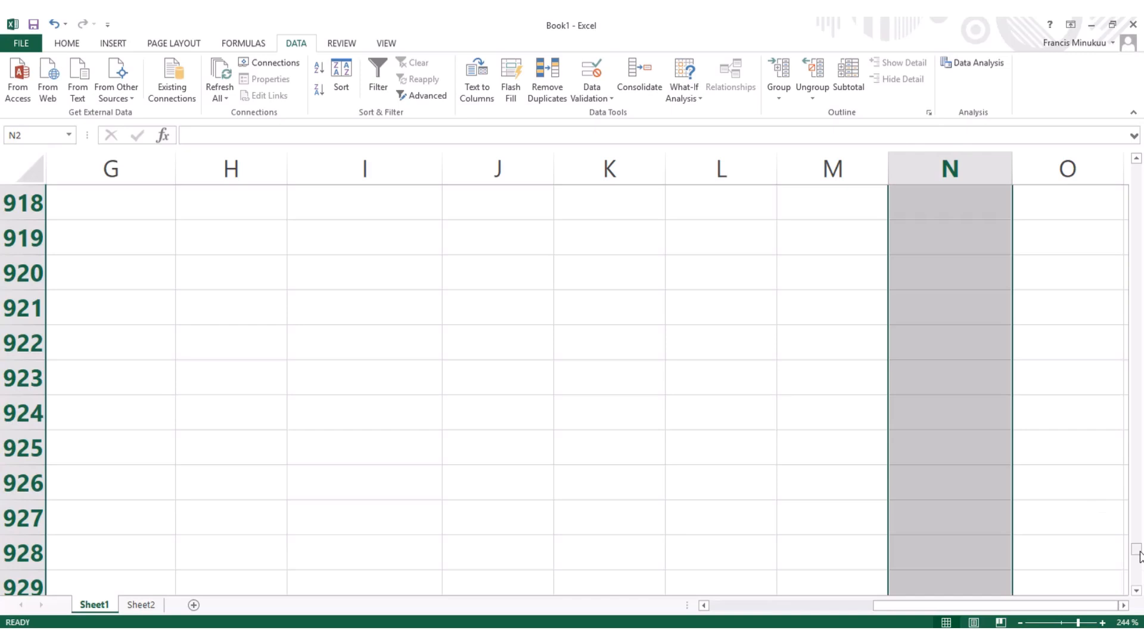
pyautogui.moveTo(1139, 557); pyautogui.dragTo(1132, 128)
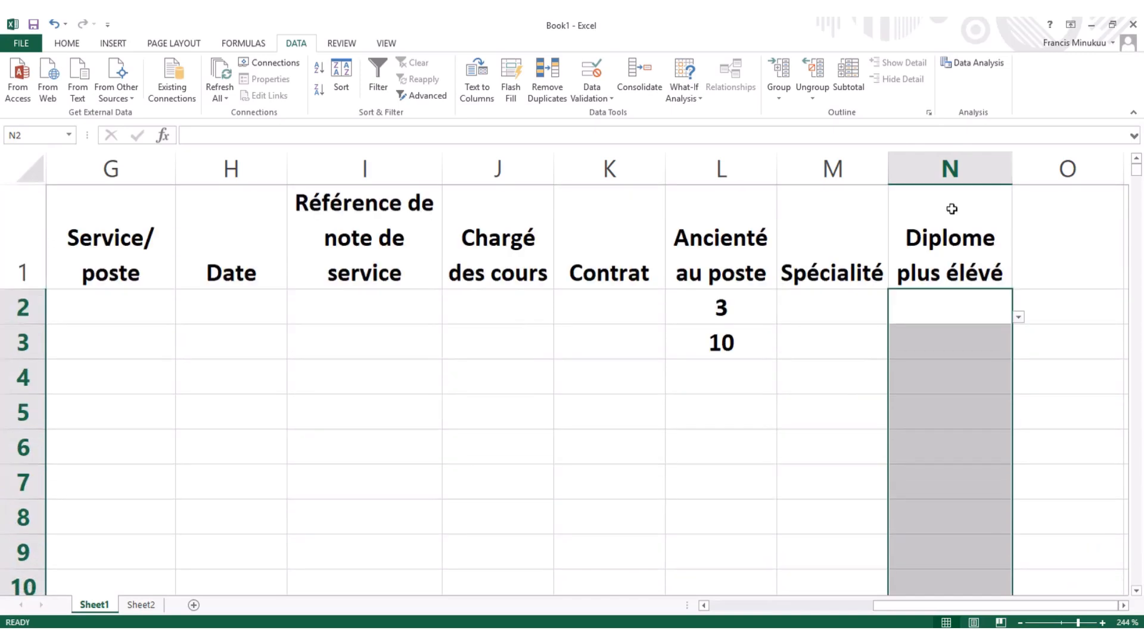
# Choose Oui in cell N2 and Non in cell N3 from the Diplome plus élévé drop-down lists.
pyautogui.click(1018, 318)
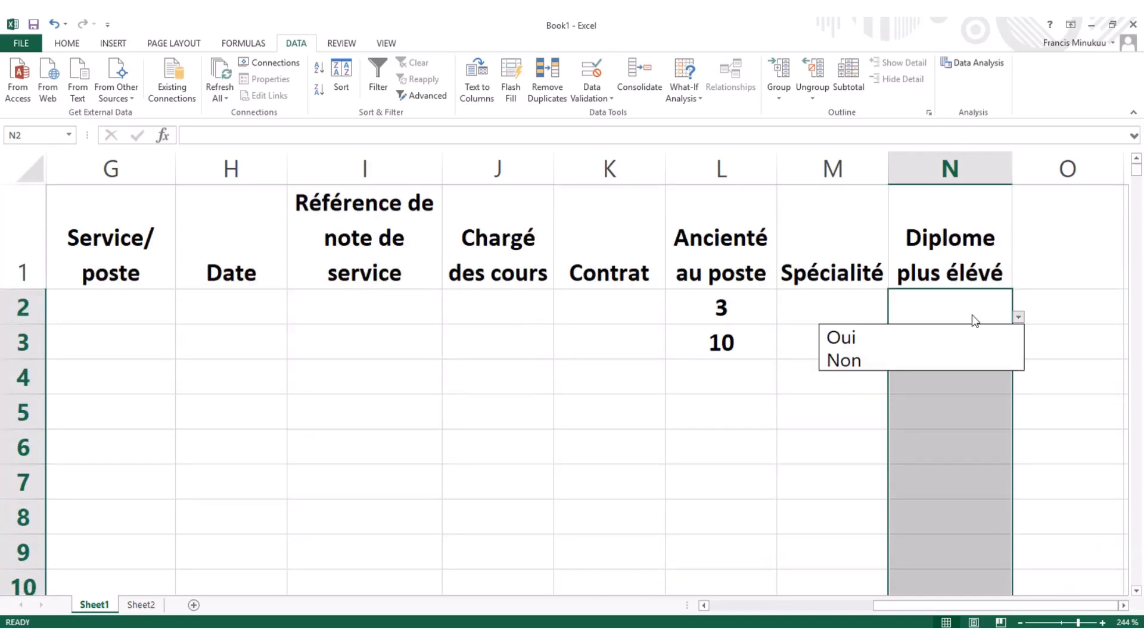
pyautogui.click(953, 339)
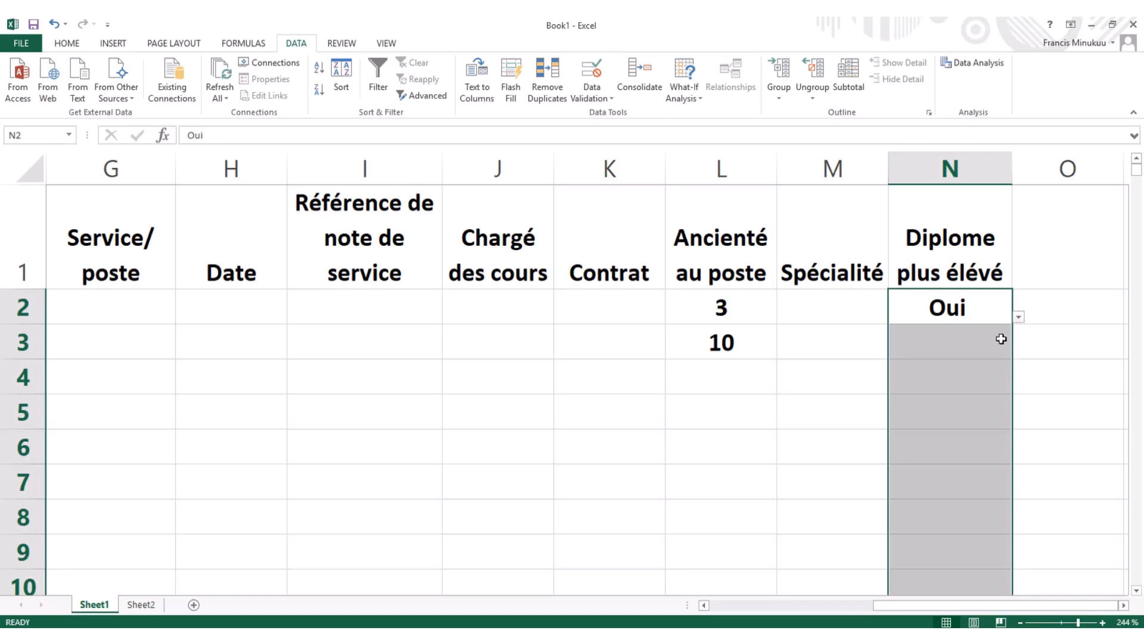
pyautogui.click(979, 343)
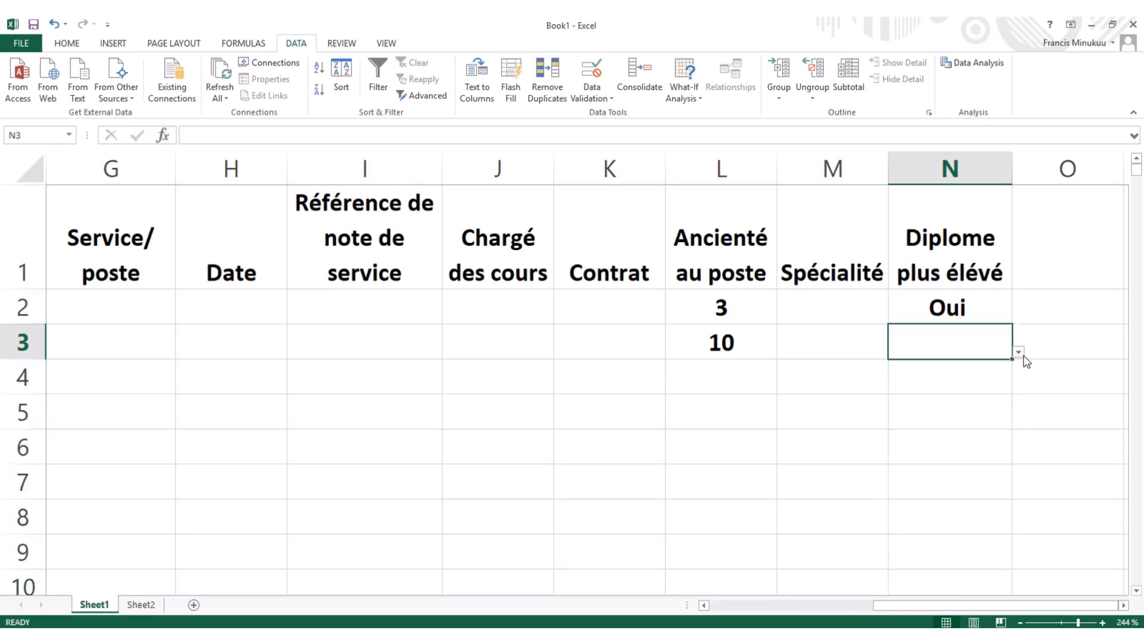
pyautogui.click(1020, 353)
pyautogui.click(958, 398)
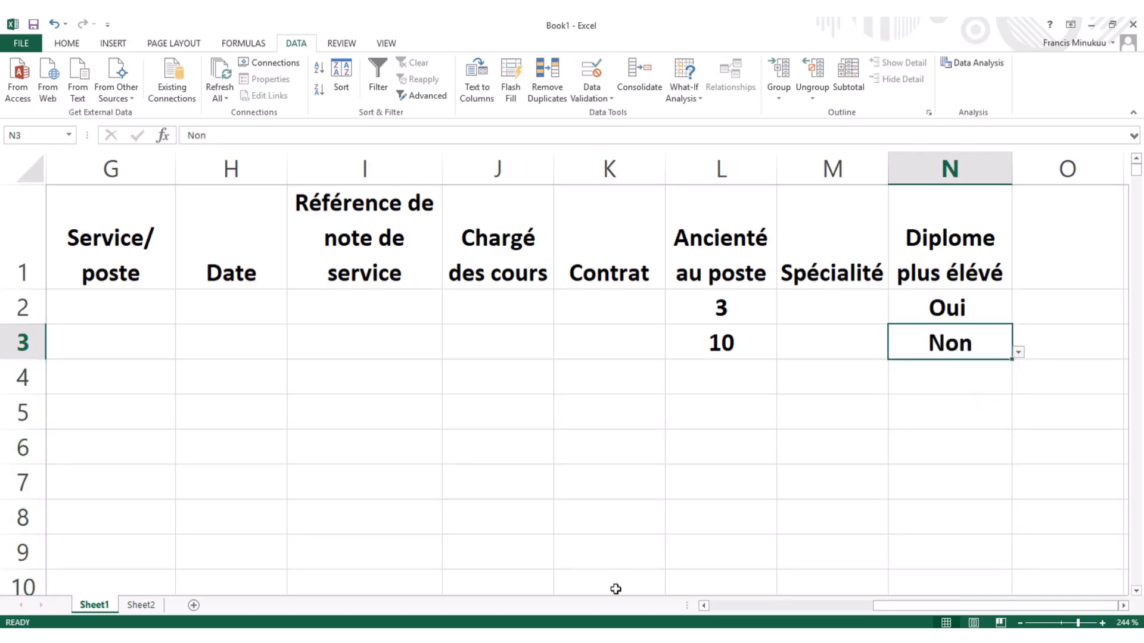
# Consult the field list in the Word document, return to the Excel workbook and enter the header Cours tenu in cell O1.
pyautogui.hotkey('alt', 'Tab')
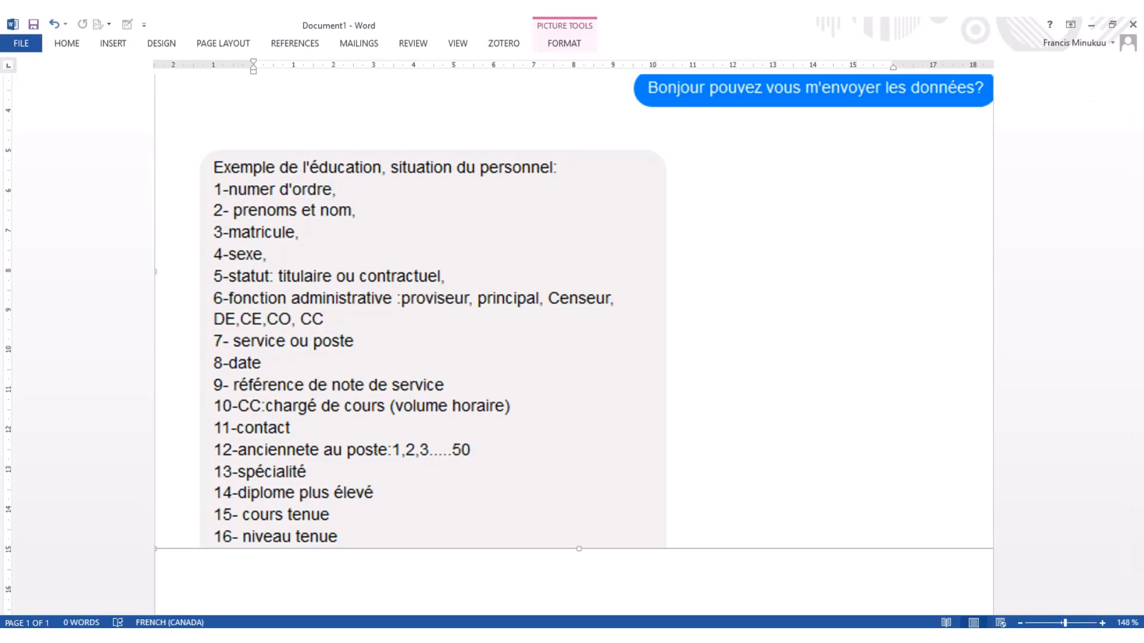
pyautogui.click(650, 636)
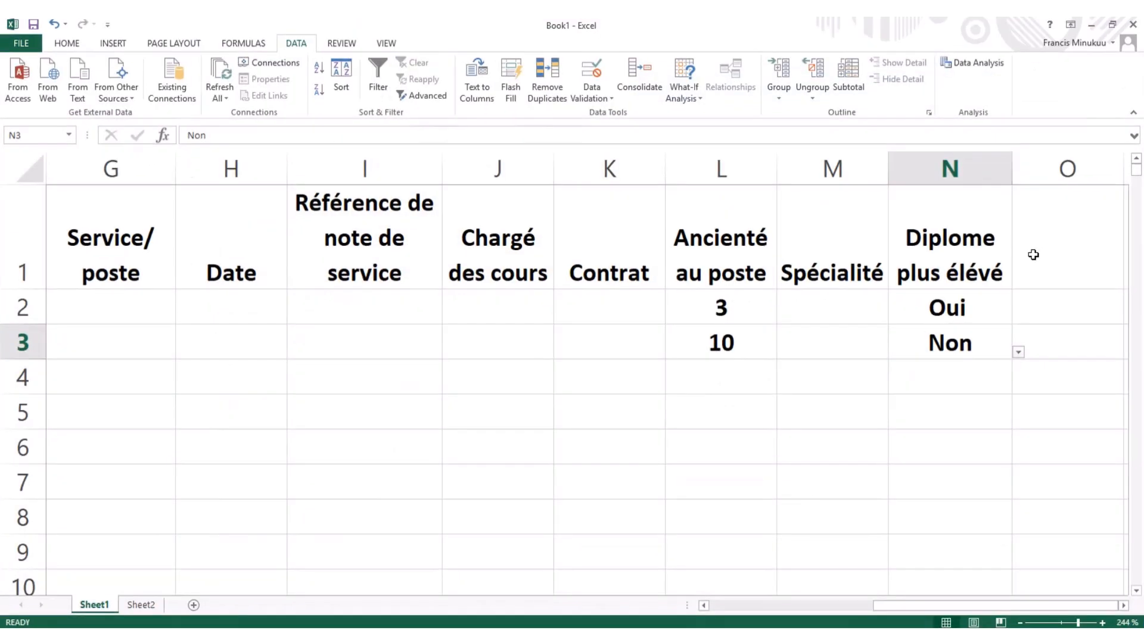
pyautogui.click(1051, 252)
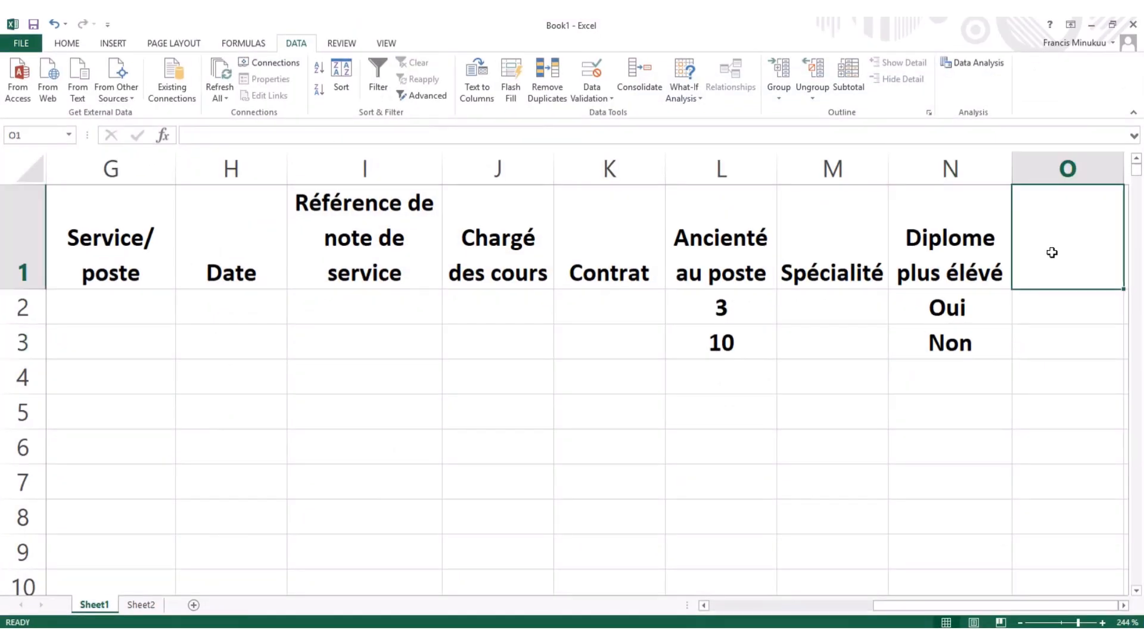
pyautogui.write('Cour')
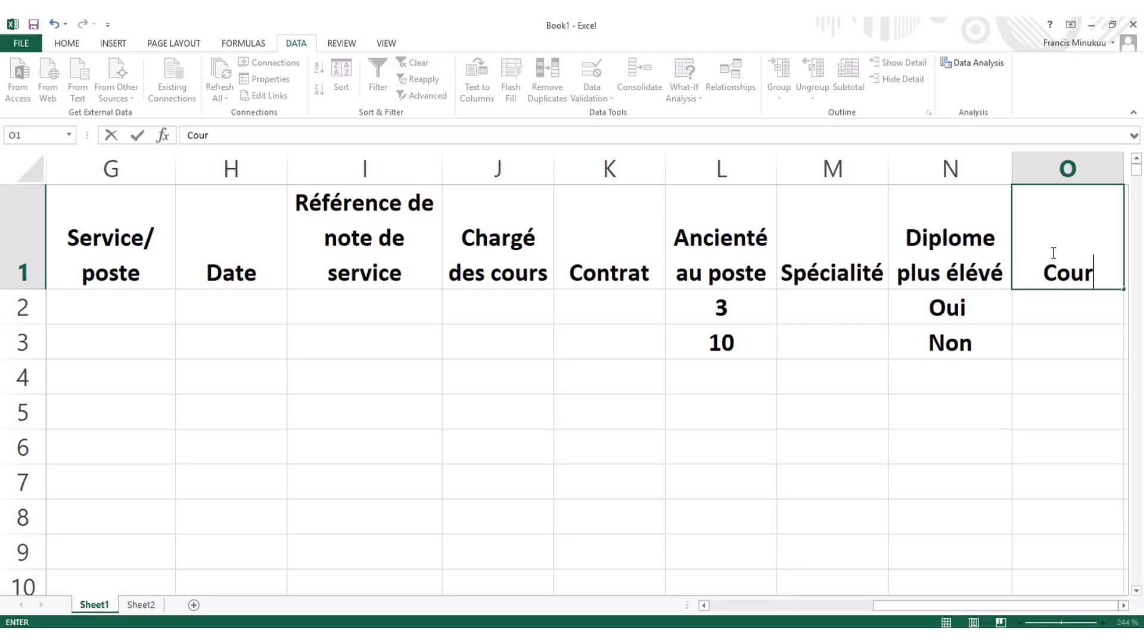
pyautogui.write('s tenu')
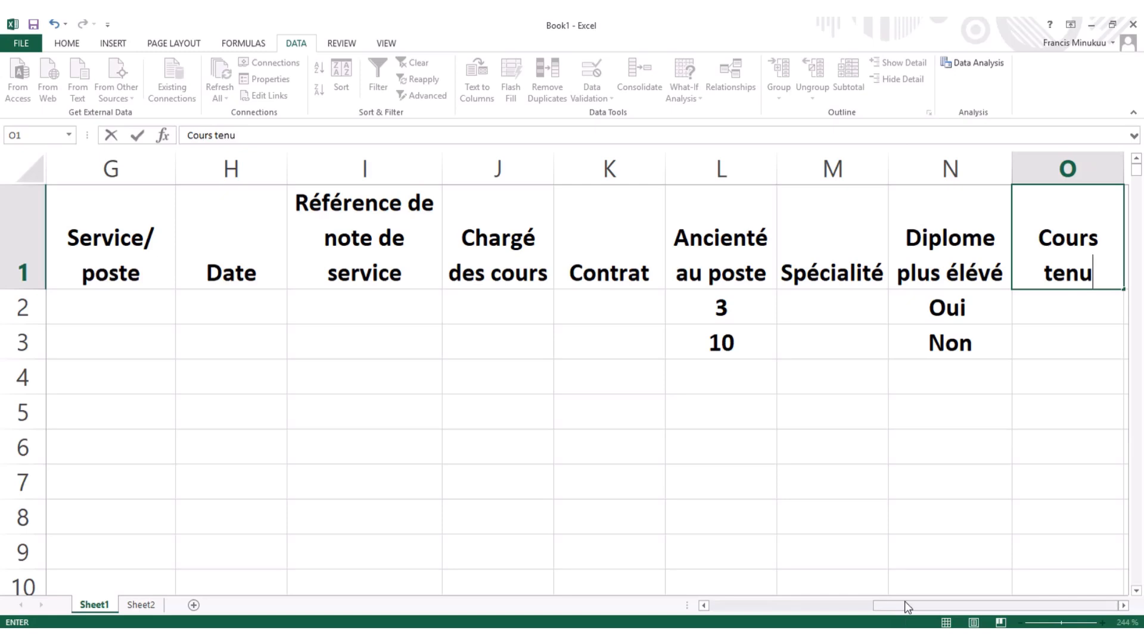
# Enter the header Niveau tenu in cell P1 of Sheet1.
pyautogui.moveTo(904, 604); pyautogui.dragTo(950, 605)
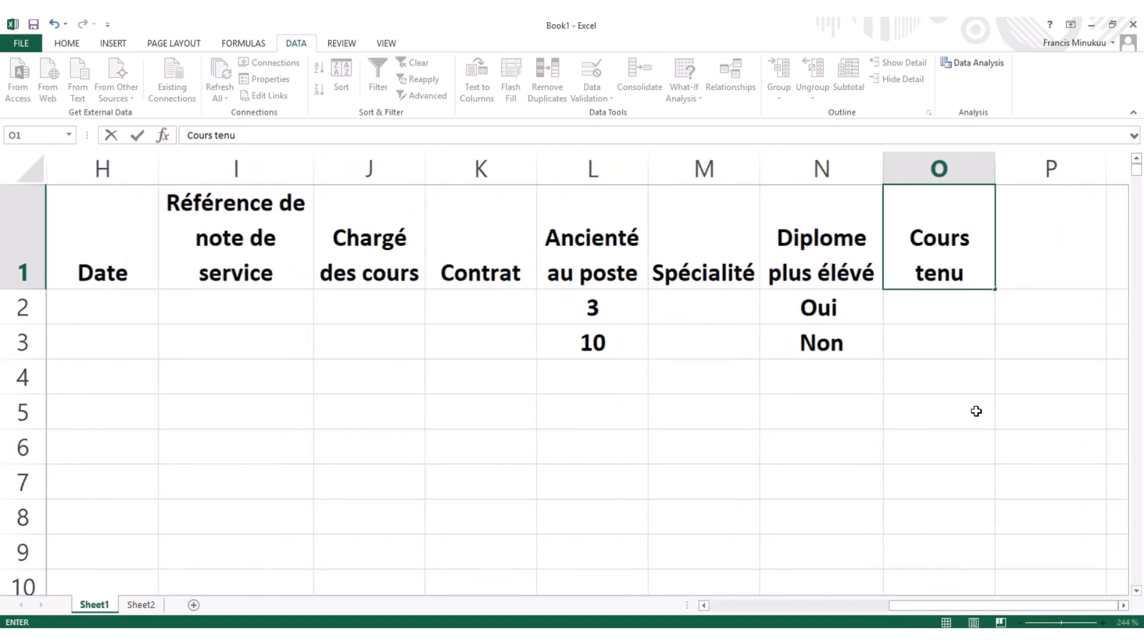
pyautogui.click(1067, 230)
pyautogui.write('Ni')
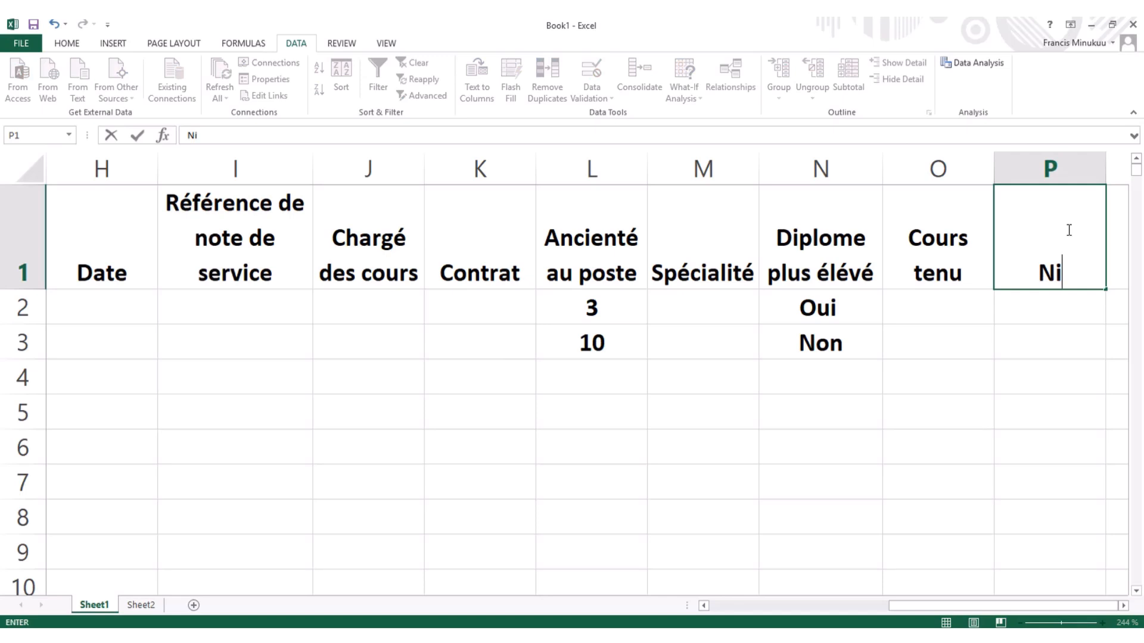
pyautogui.write('veau')
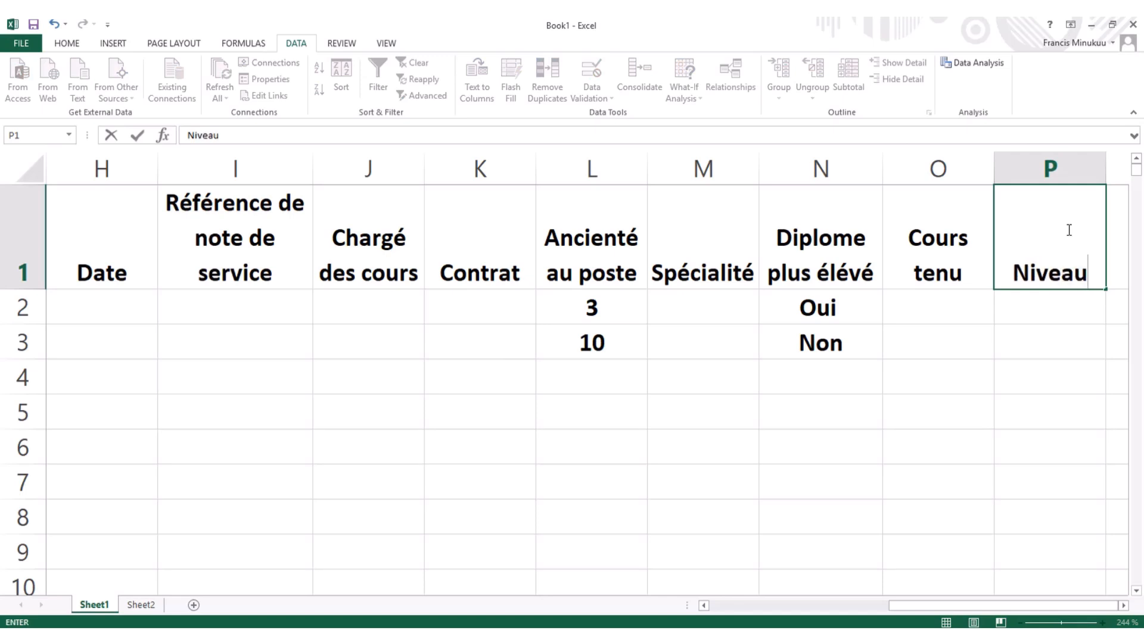
pyautogui.write(' tenu')
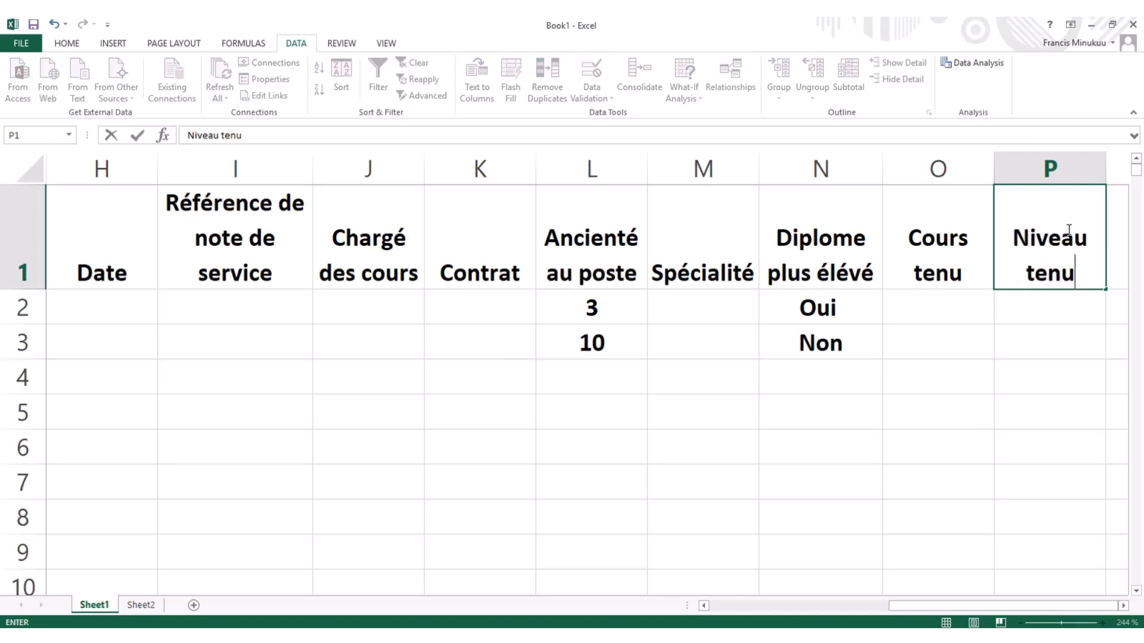
pyautogui.click(946, 377)
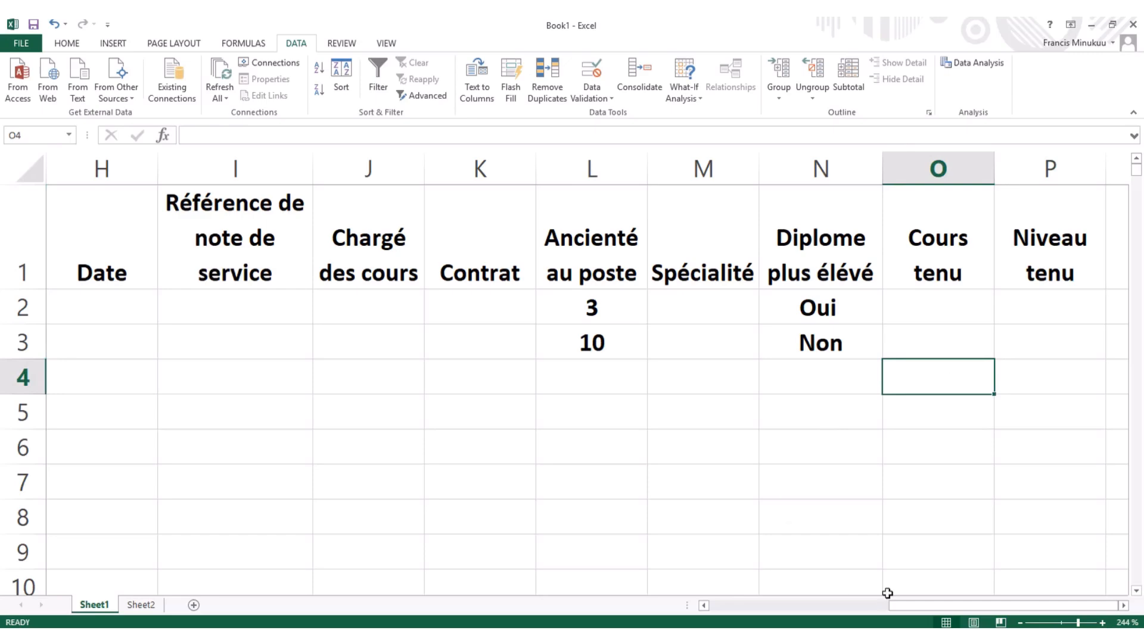
pyautogui.moveTo(924, 606); pyautogui.dragTo(654, 603)
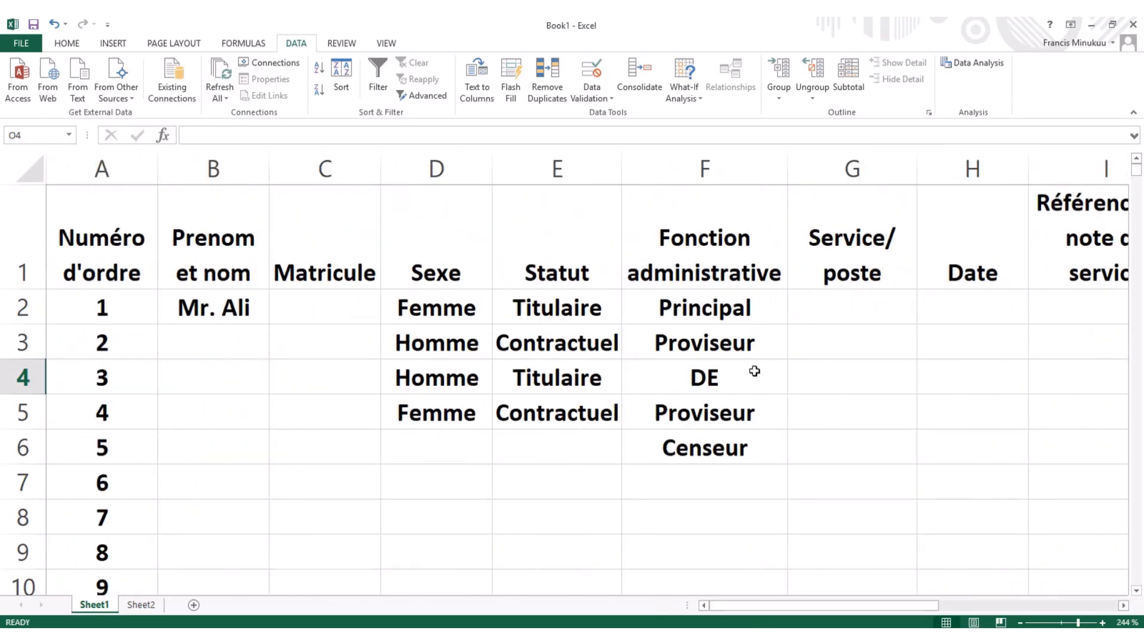
pyautogui.click(706, 208)
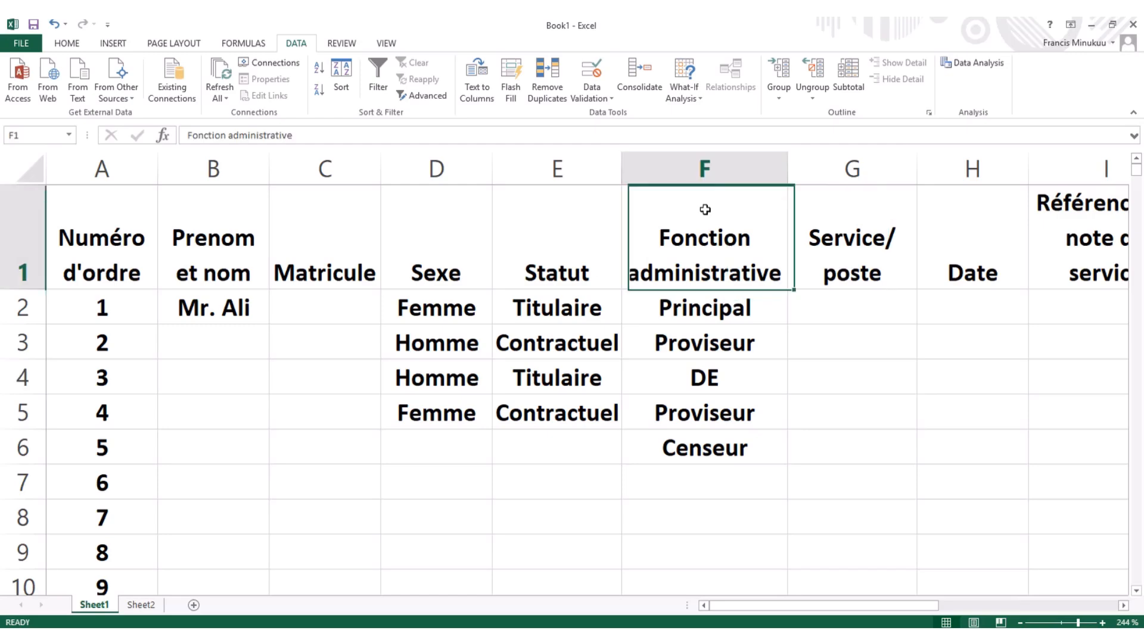
pyautogui.click(720, 337)
pyautogui.click(713, 394)
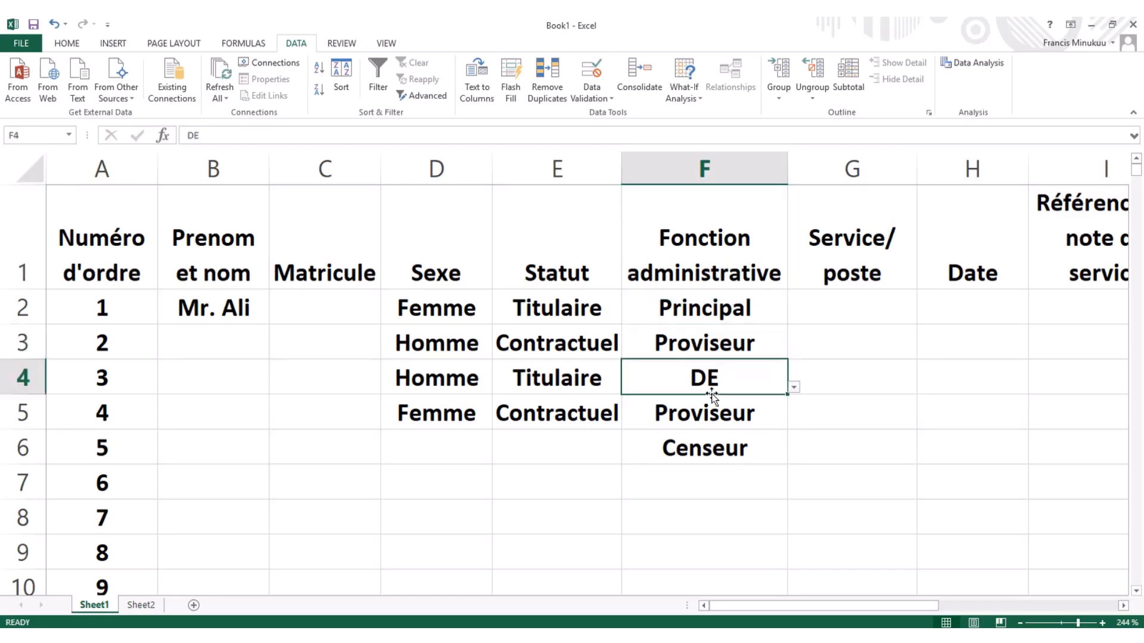
pyautogui.click(723, 446)
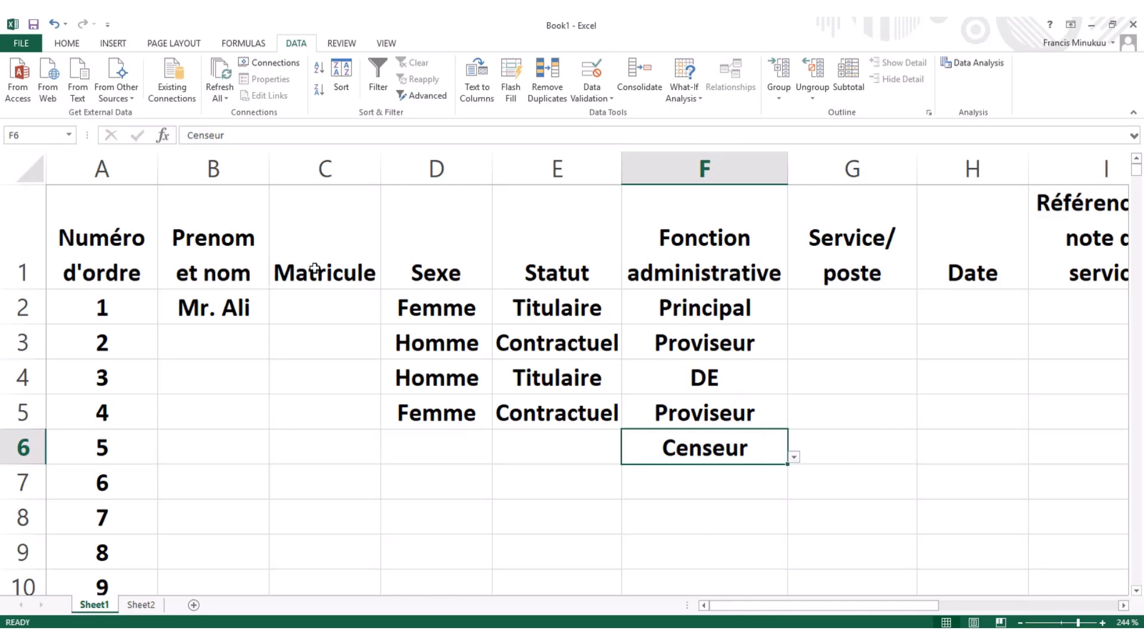
pyautogui.click(166, 341)
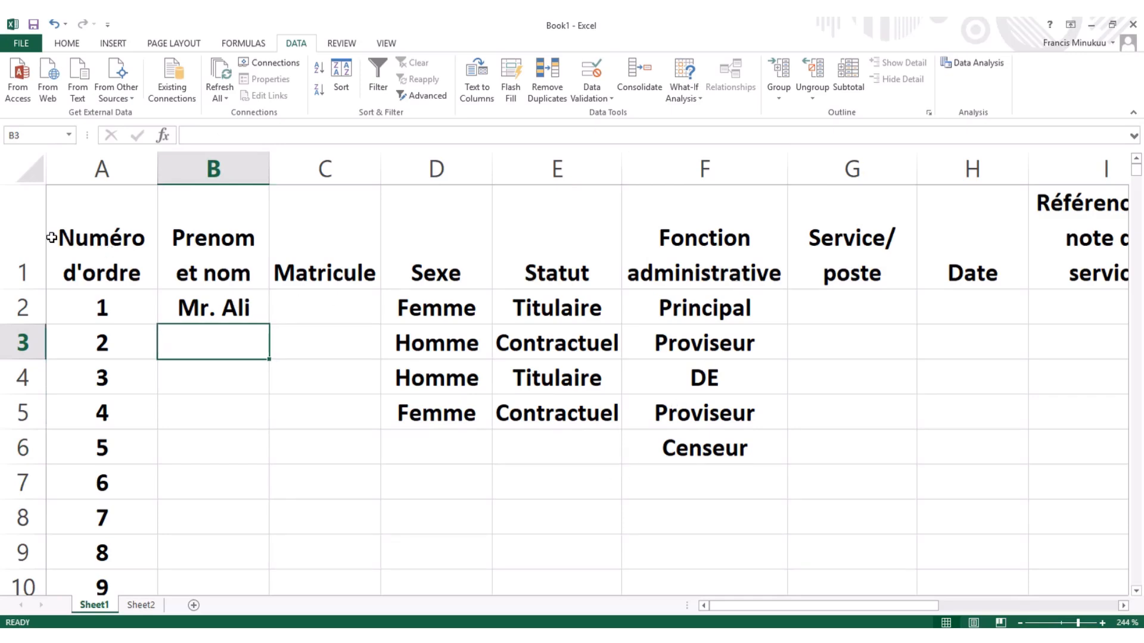
# Fill the whole header row 1 of Sheet1 with yellow.
pyautogui.click(34, 226)
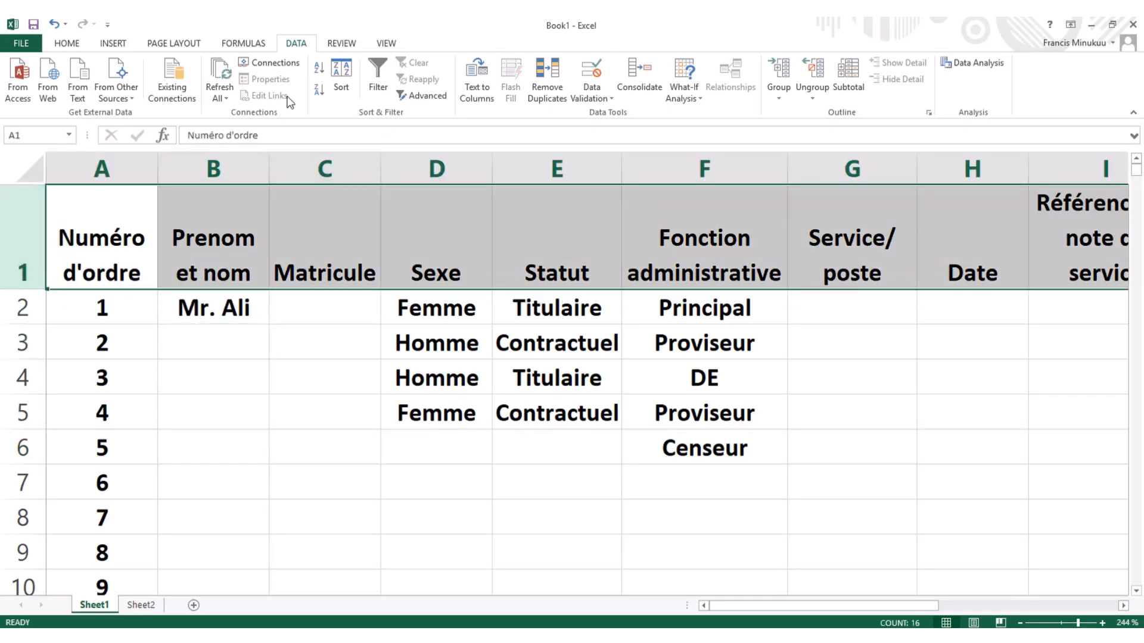
pyautogui.click(66, 43)
pyautogui.click(217, 90)
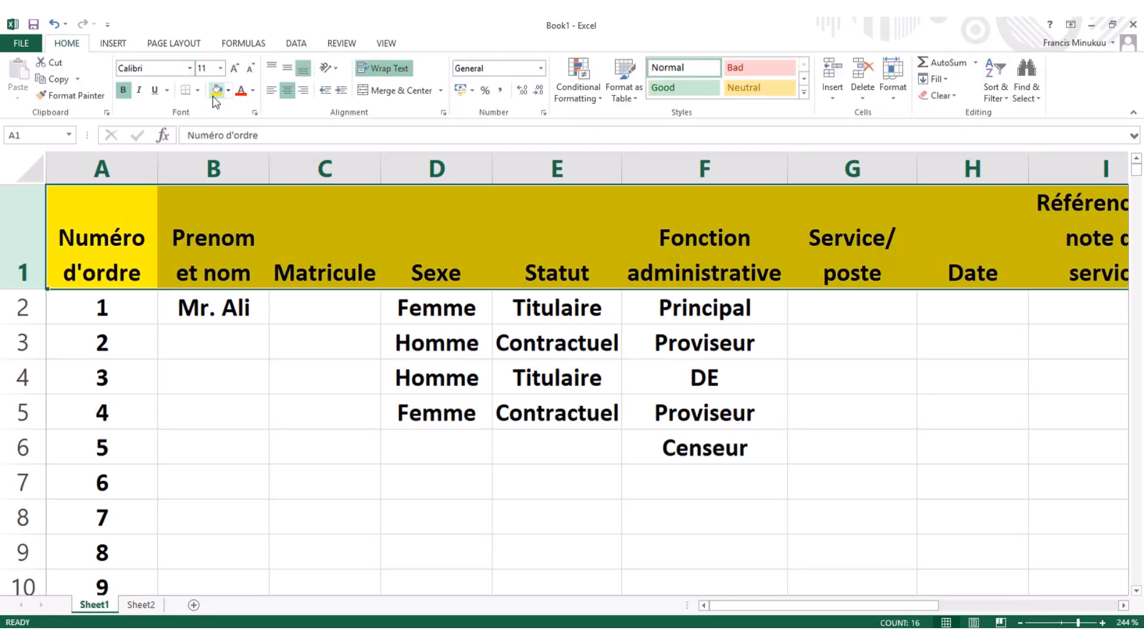
pyautogui.click(292, 309)
pyautogui.click(340, 463)
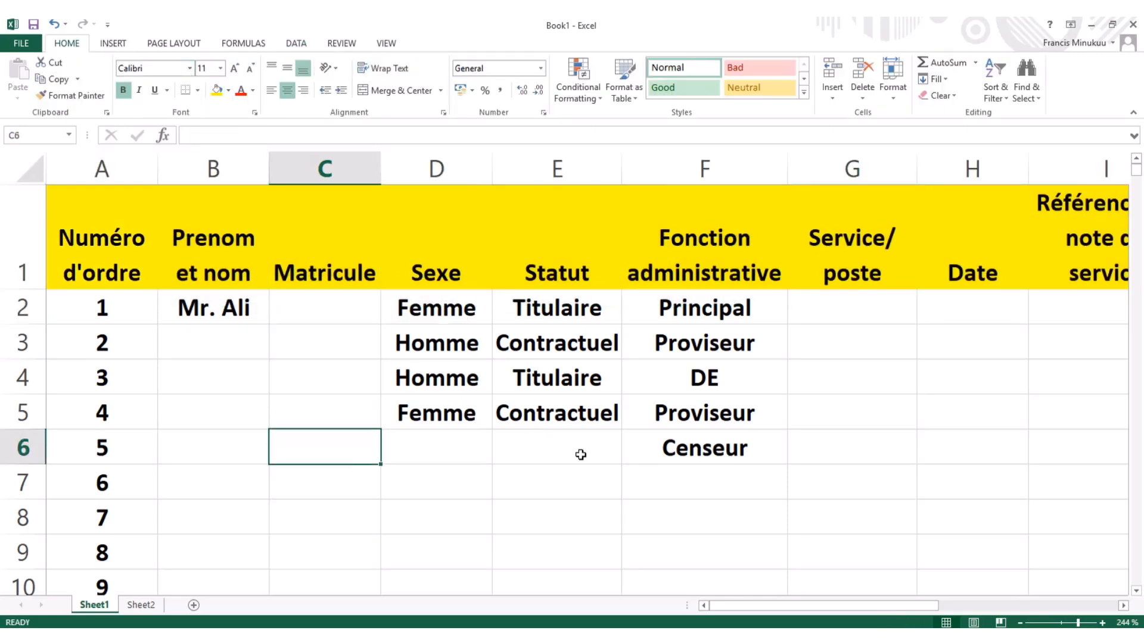
# Choose CE in cell F7 from the Fonction administrative drop-down list.
pyautogui.click(800, 433)
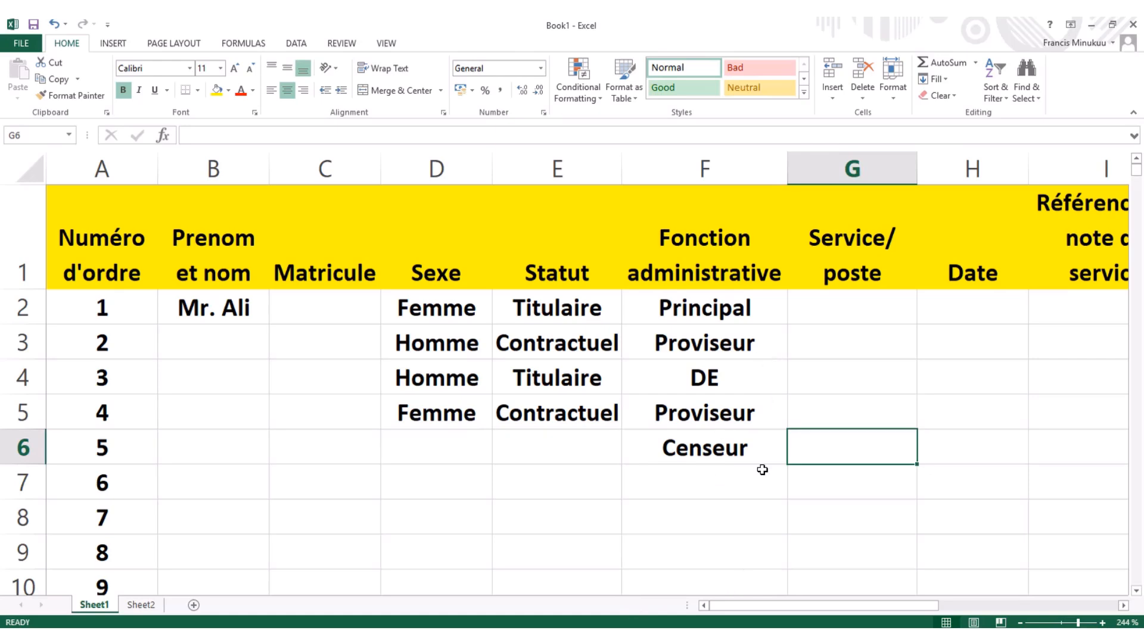
pyautogui.click(716, 480)
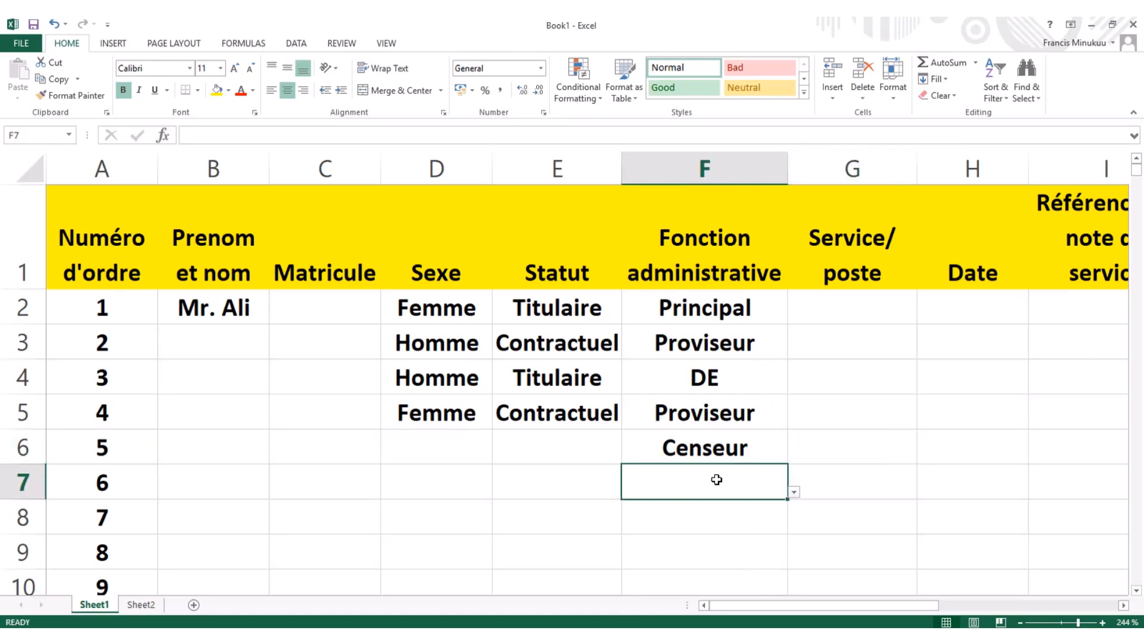
pyautogui.click(794, 492)
pyautogui.click(690, 411)
# Switch the keyboard layout to English (United States) and enter the second person's title and name in cell B3.
pyautogui.click(203, 367)
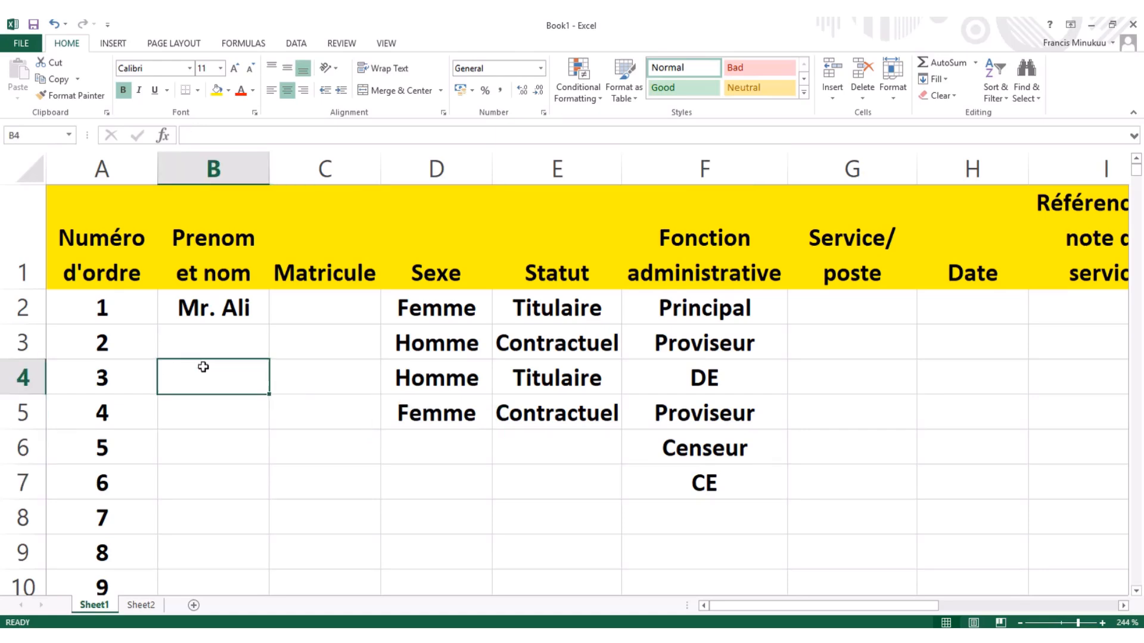
pyautogui.click(226, 335)
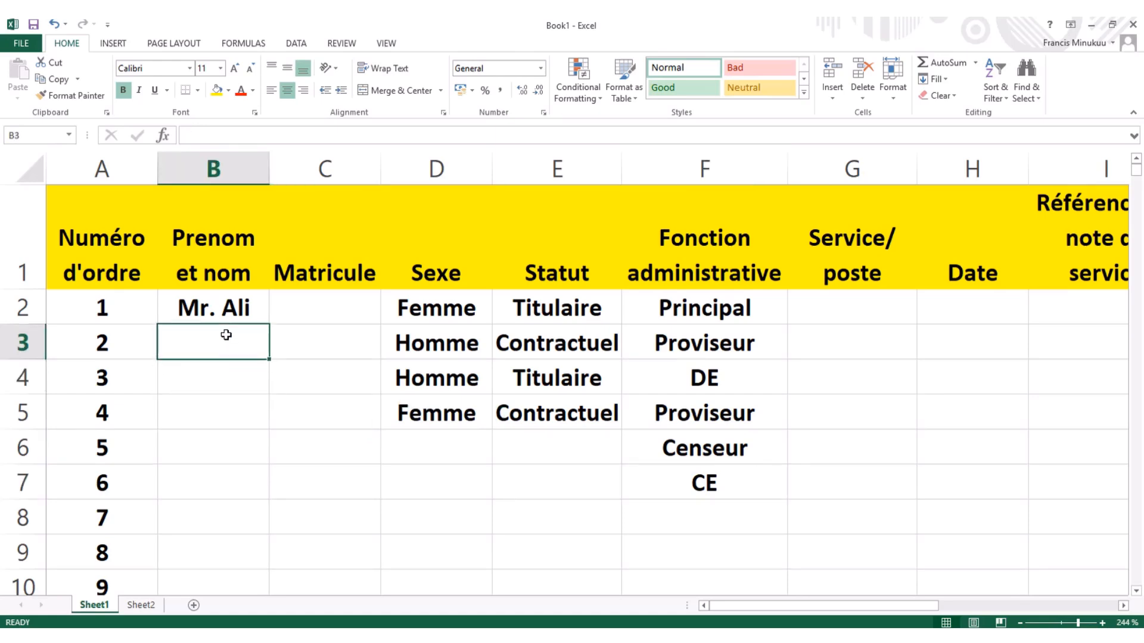
pyautogui.write('?r')
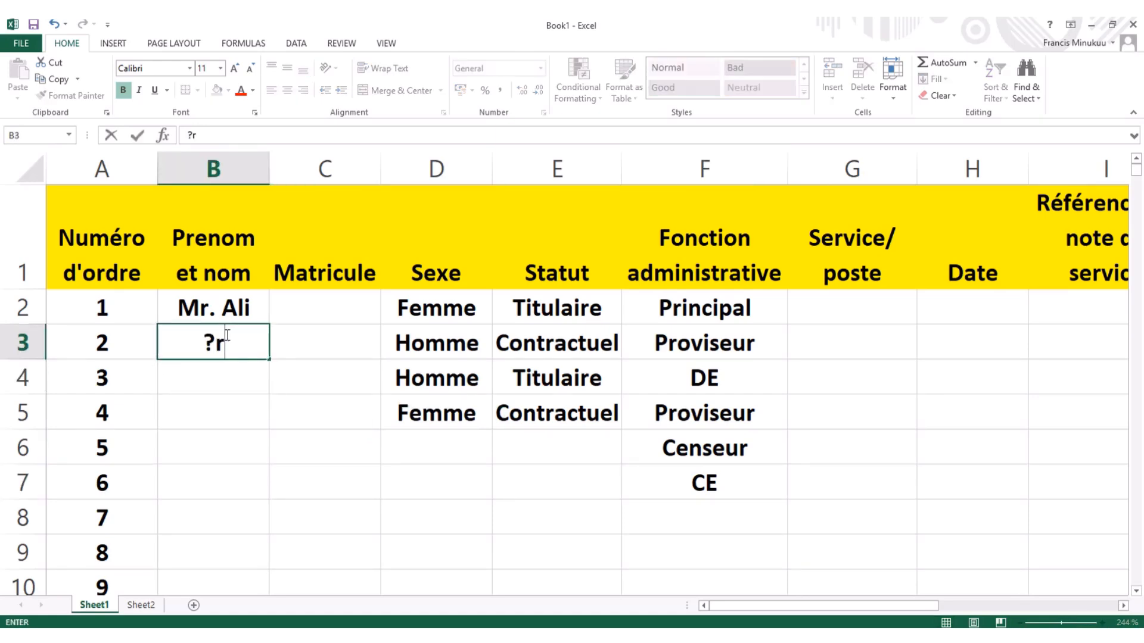
pyautogui.press('BackSpace')
pyautogui.press('BackSpace')
pyautogui.click(1058, 624)
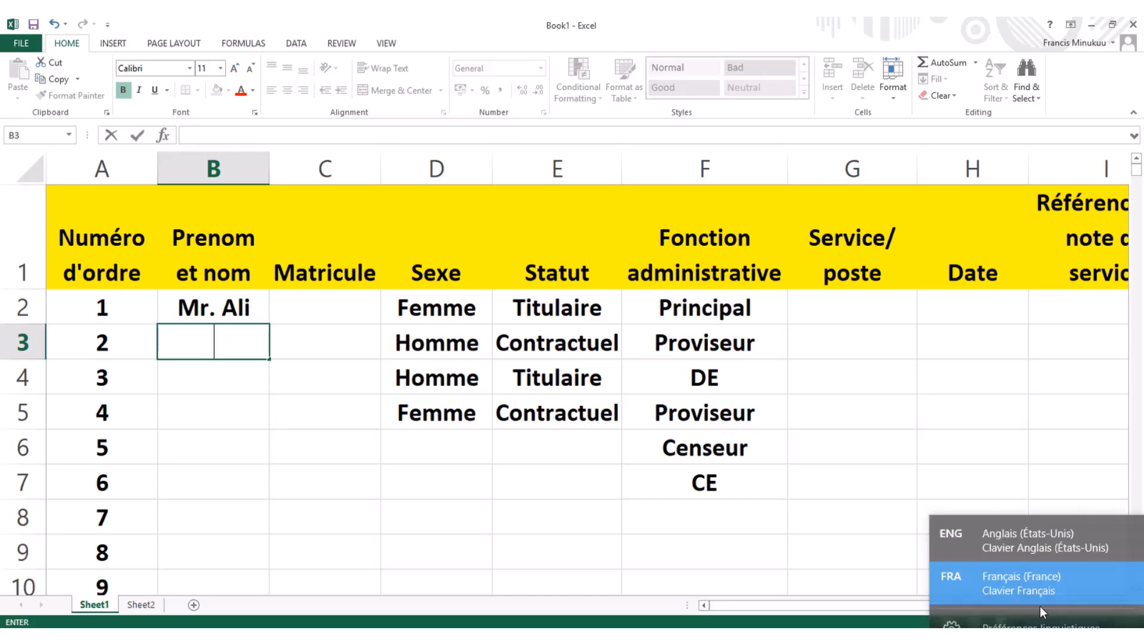
pyautogui.click(1021, 530)
pyautogui.write('M')
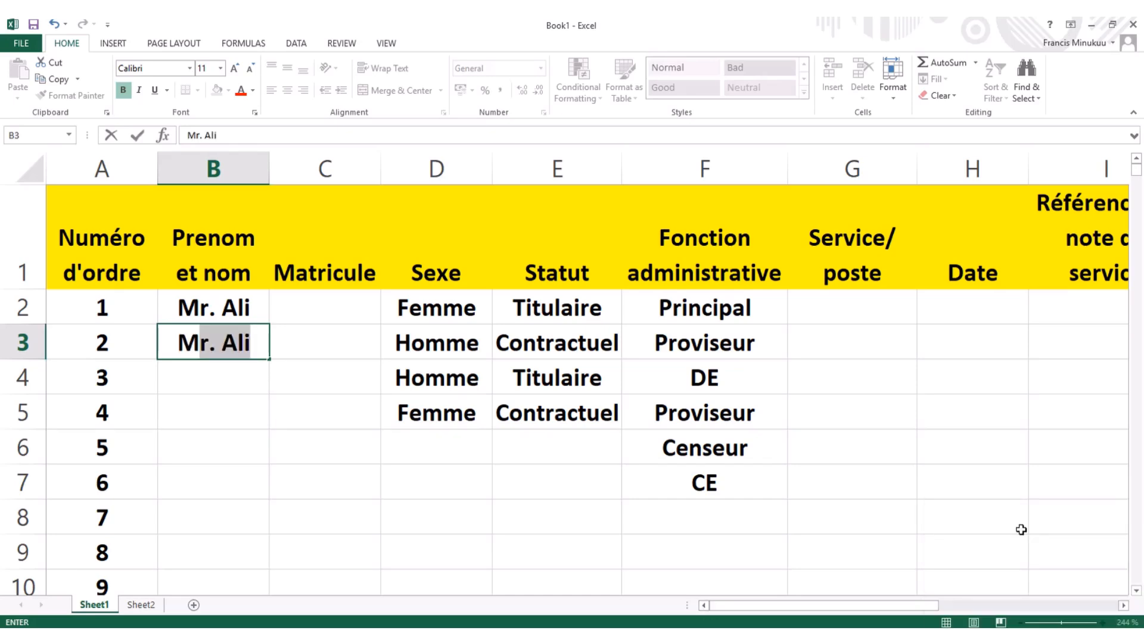
pyautogui.write('r.Minu')
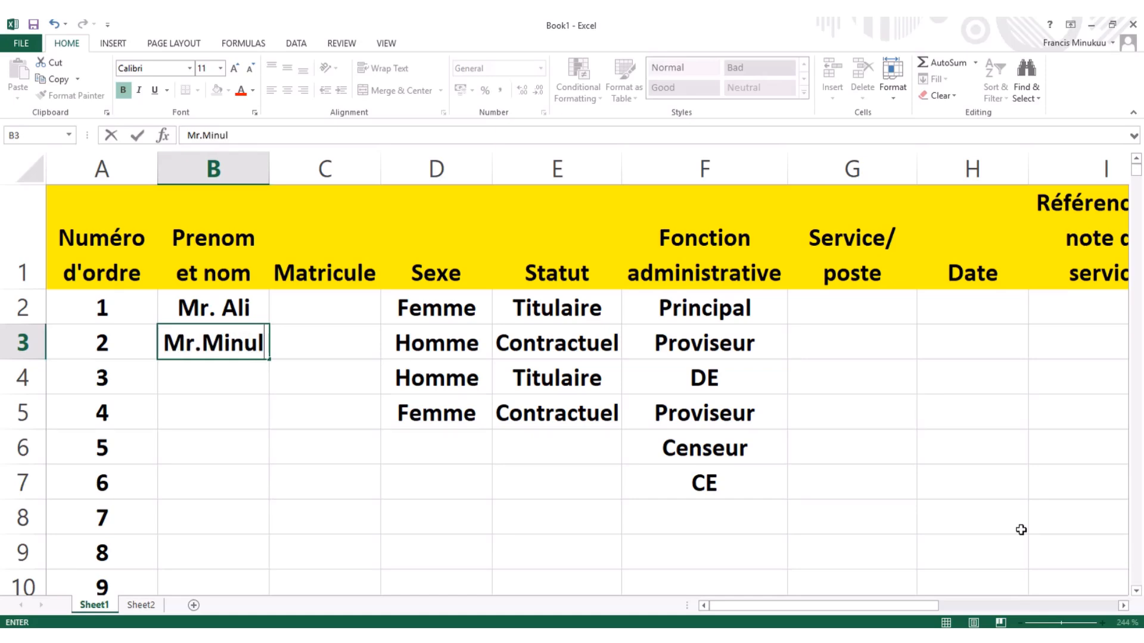
pyautogui.write('kuu')
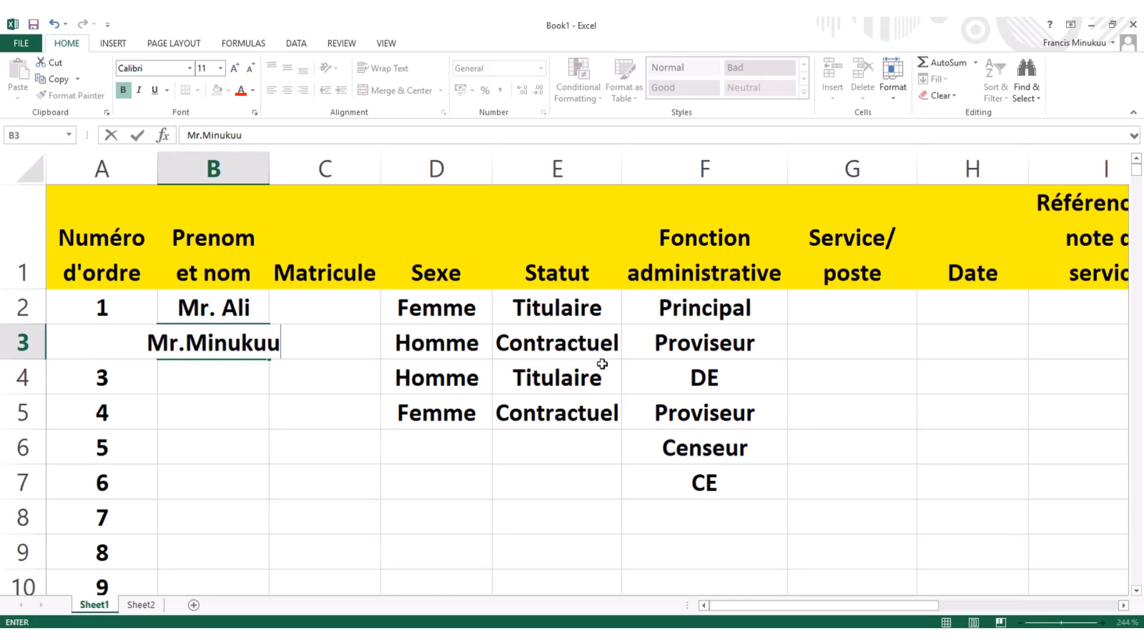
# Widen column B so that the full name in cell B3 fits.
pyautogui.click(305, 231)
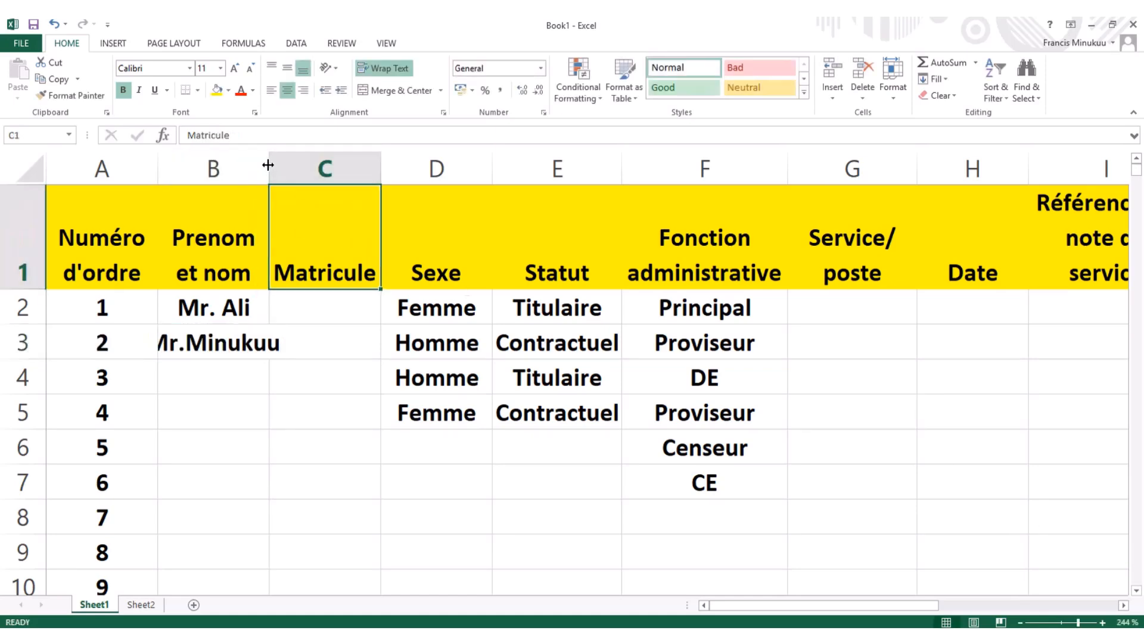
pyautogui.moveTo(269, 169); pyautogui.dragTo(290, 166)
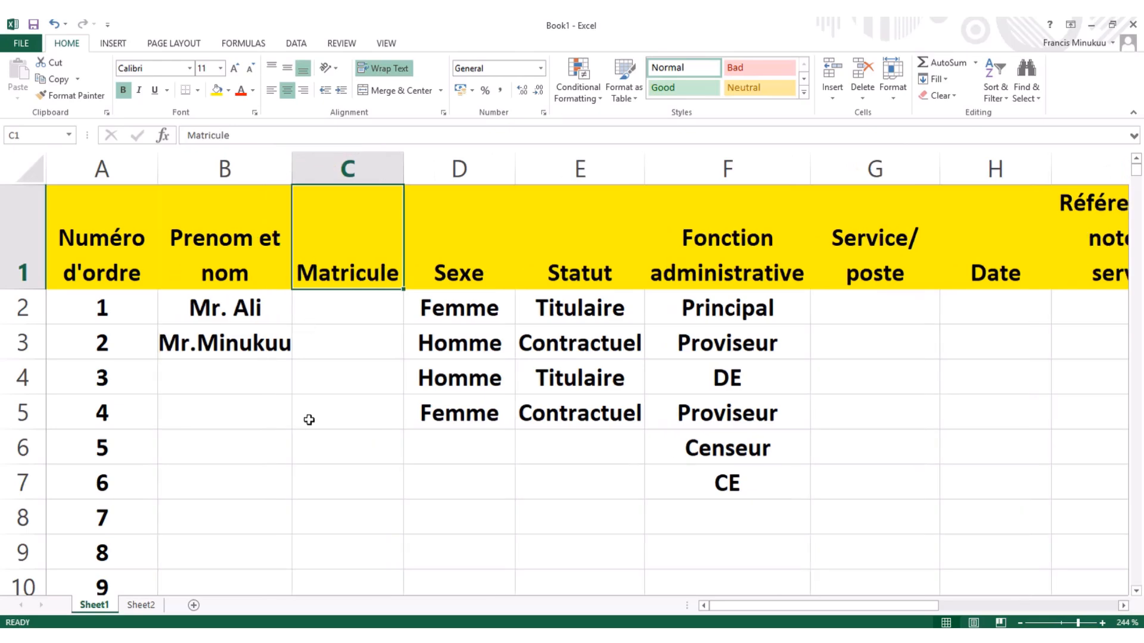
pyautogui.click(309, 497)
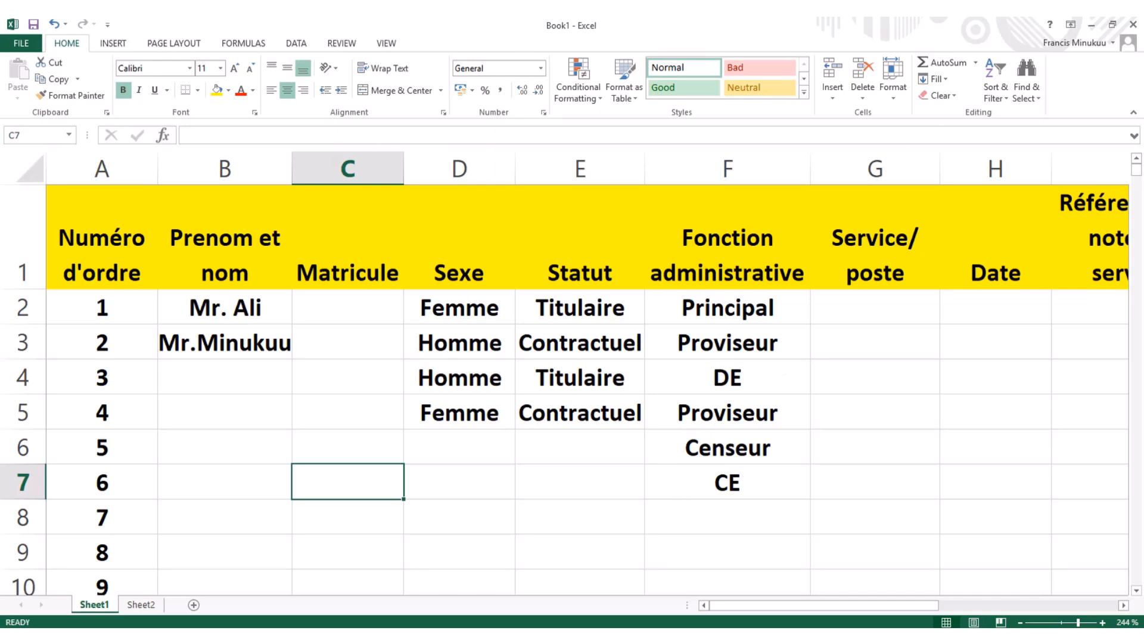
# Compare the field list in the Word document with the columns of the personnel table in the Excel workbook.
pyautogui.click(596, 586)
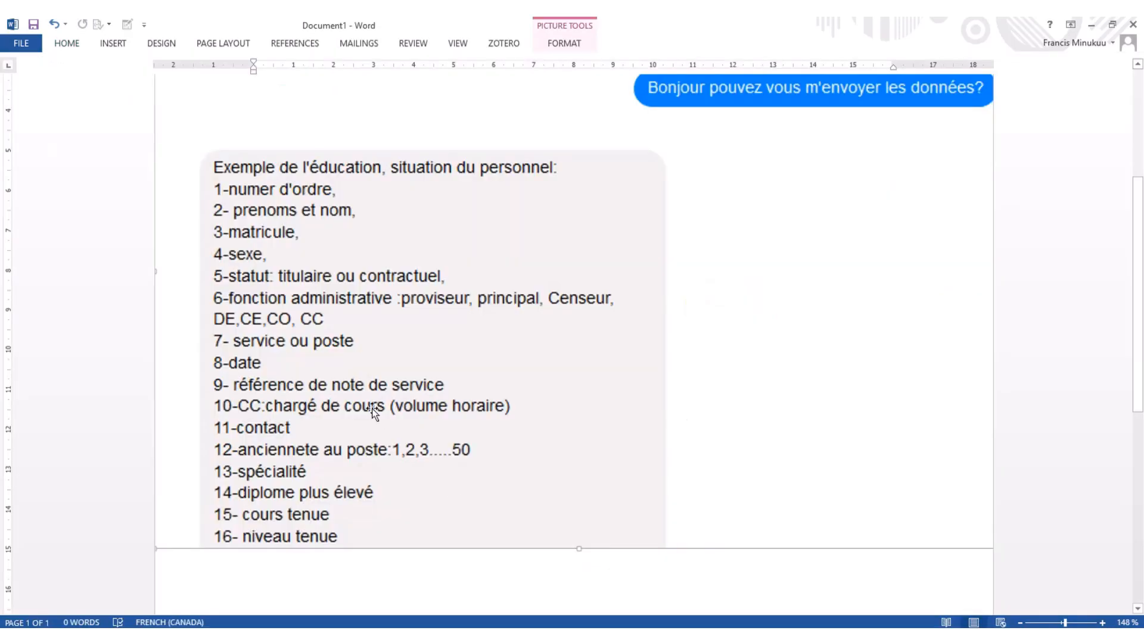
pyautogui.click(569, 574)
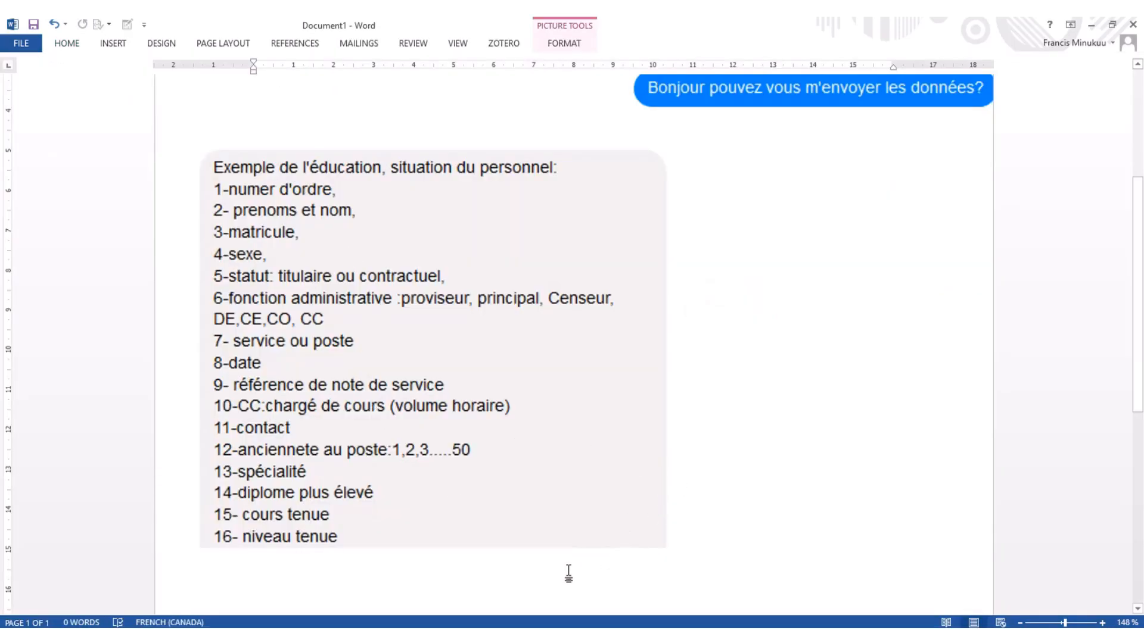
pyautogui.scroll(3, 440, 334)
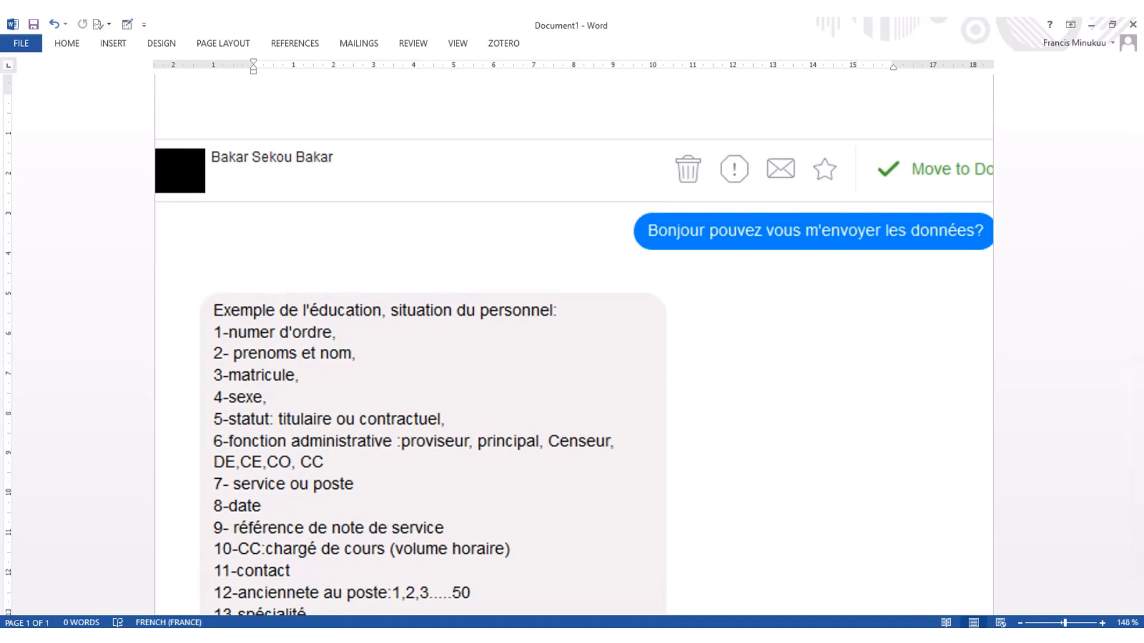
pyautogui.click(709, 636)
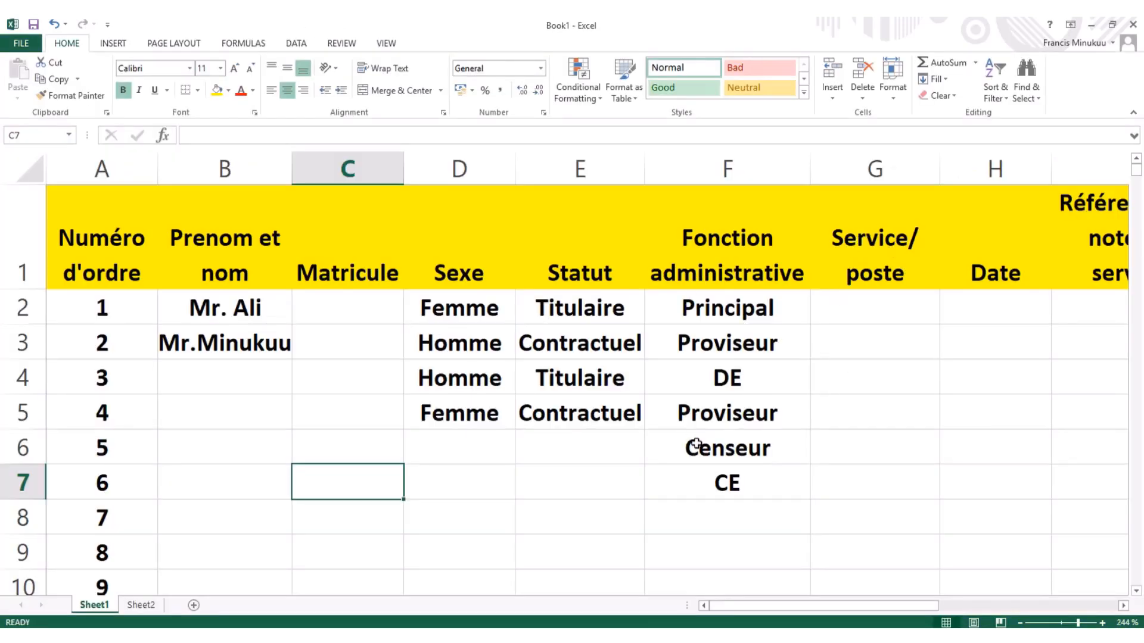
pyautogui.click(717, 472)
pyautogui.click(727, 522)
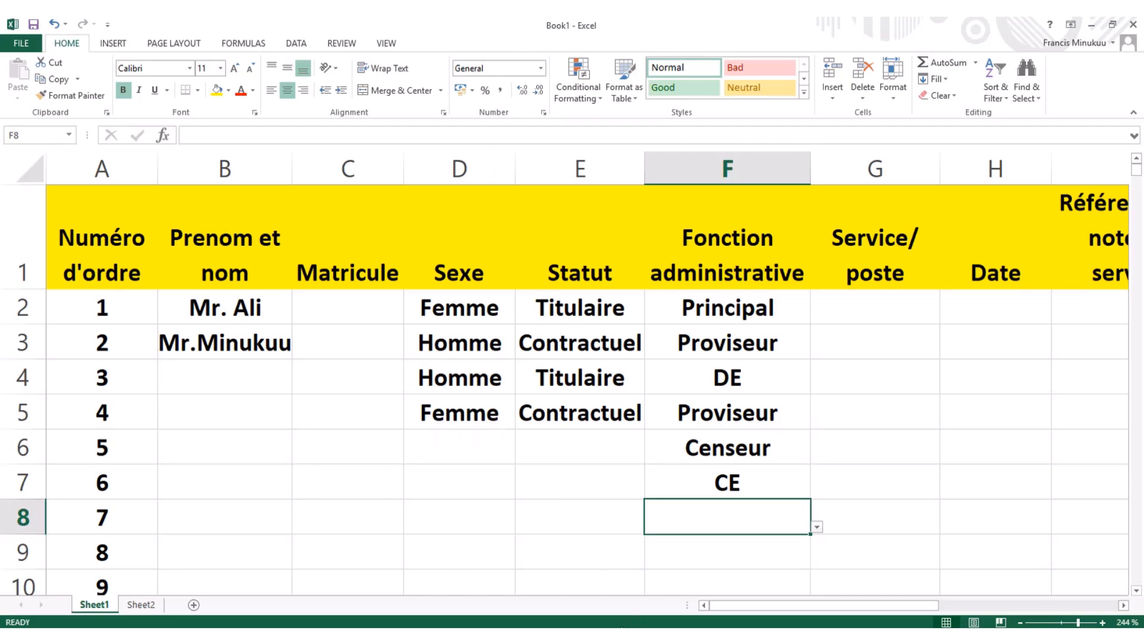
pyautogui.click(537, 637)
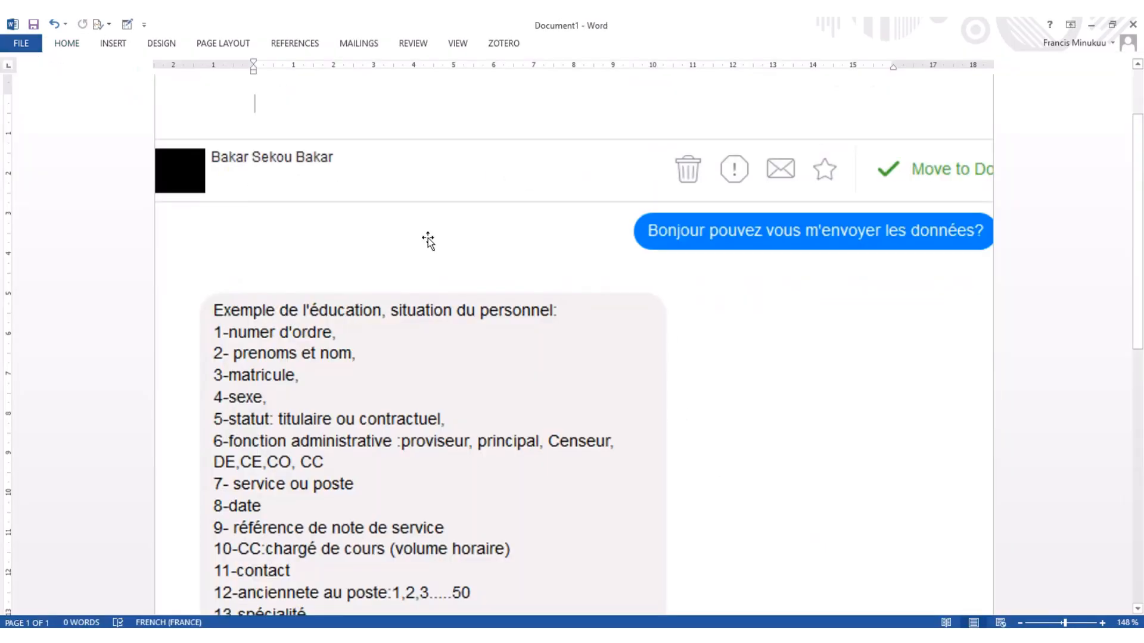
pyautogui.click(591, 636)
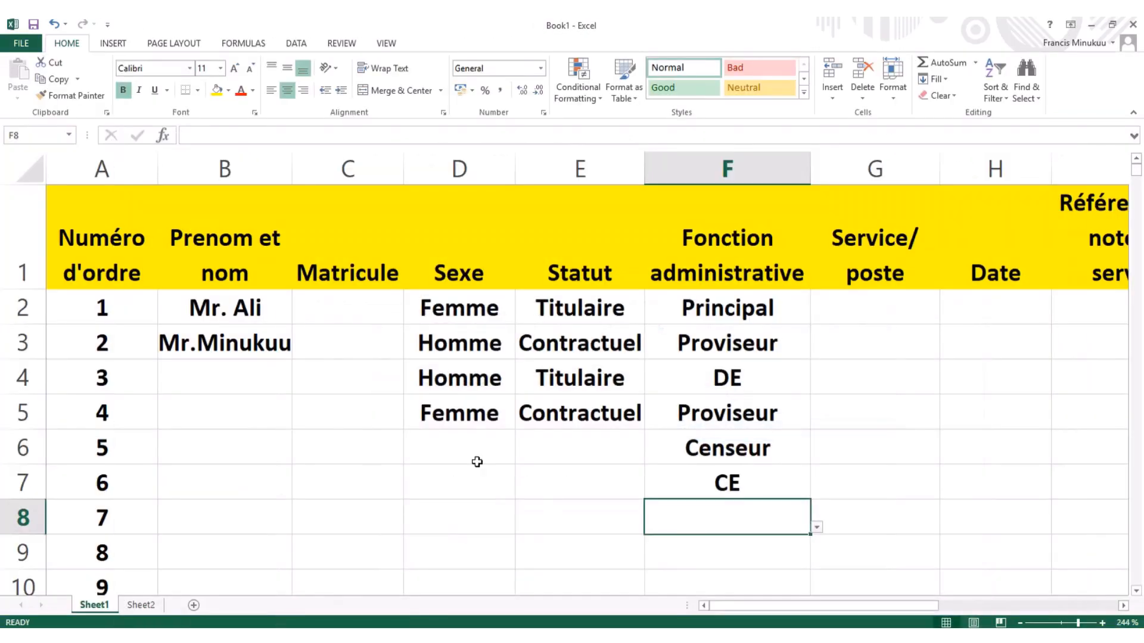
pyautogui.click(477, 463)
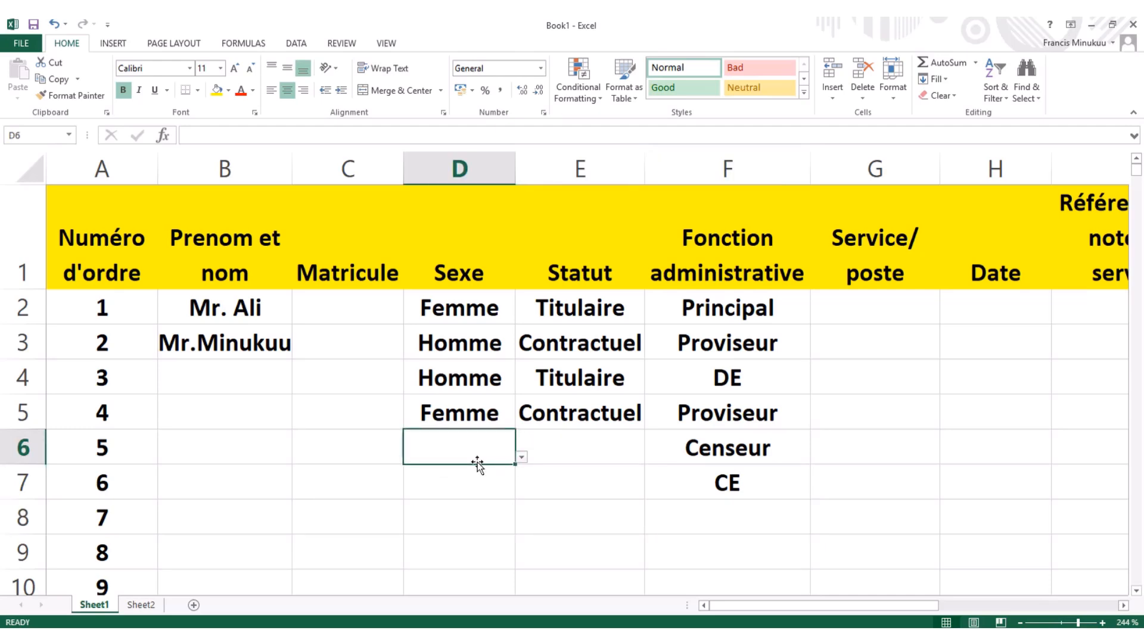